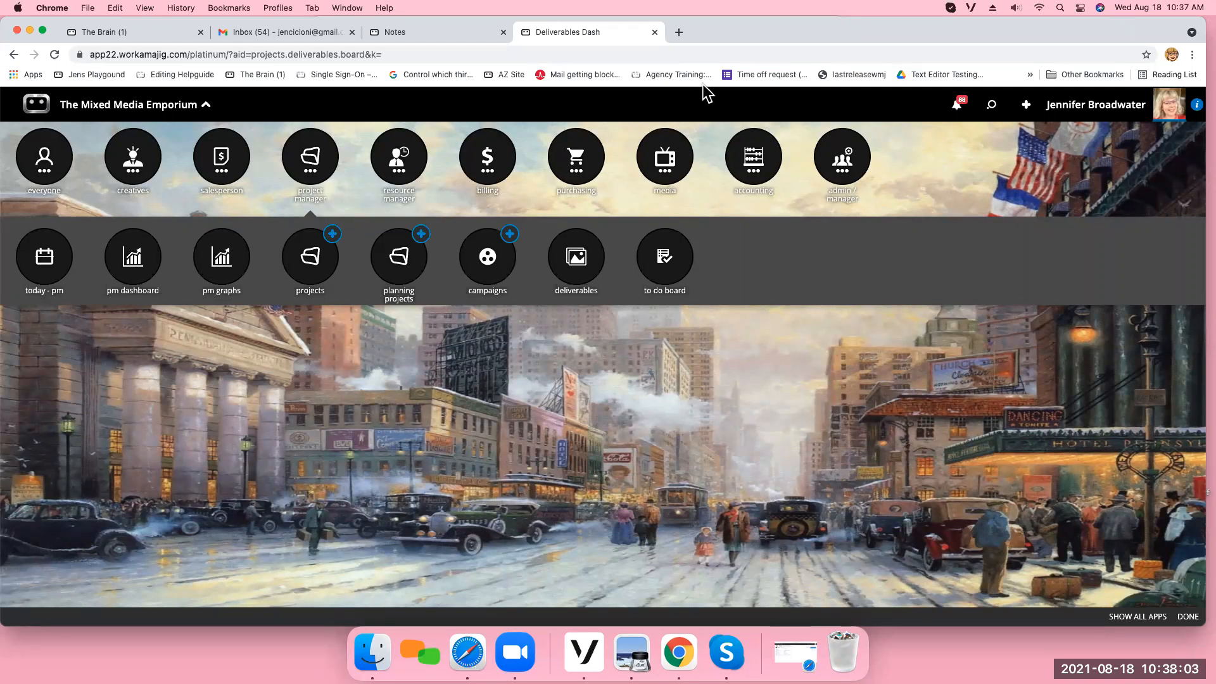
Bring the deliverables agenda document into view and return to the Chrome window.
{"action": "left_click", "coordinate": [30, 31]}
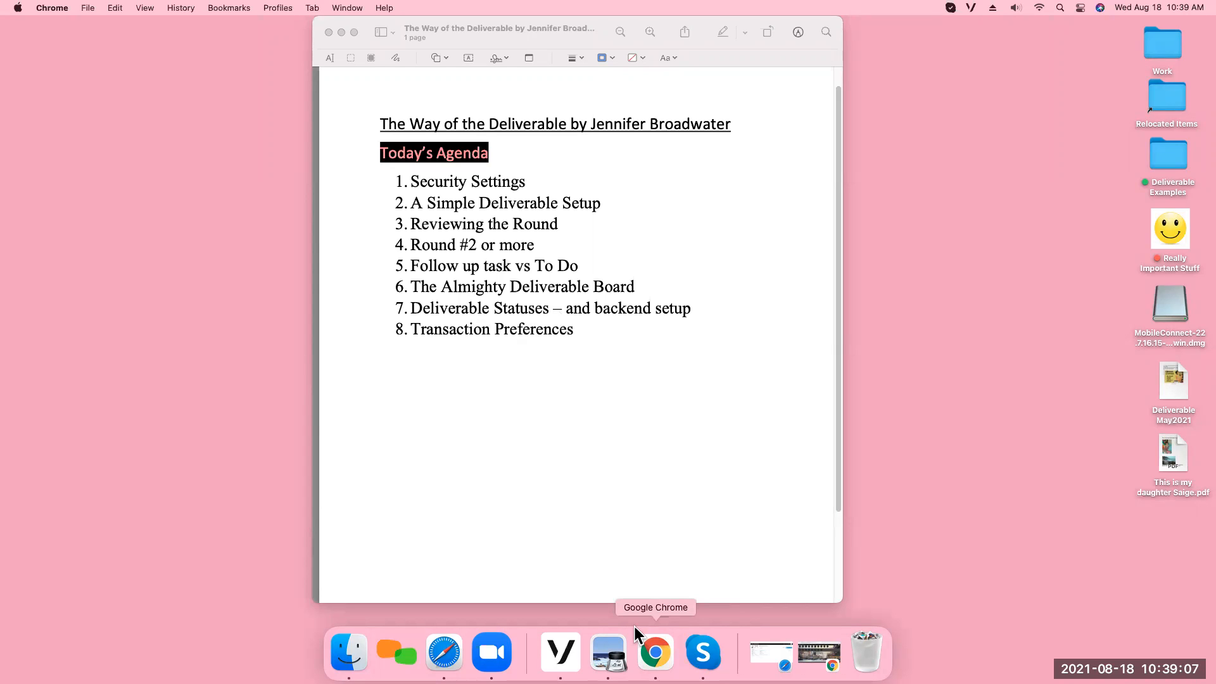
{"action": "left_click", "coordinate": [653, 658]}
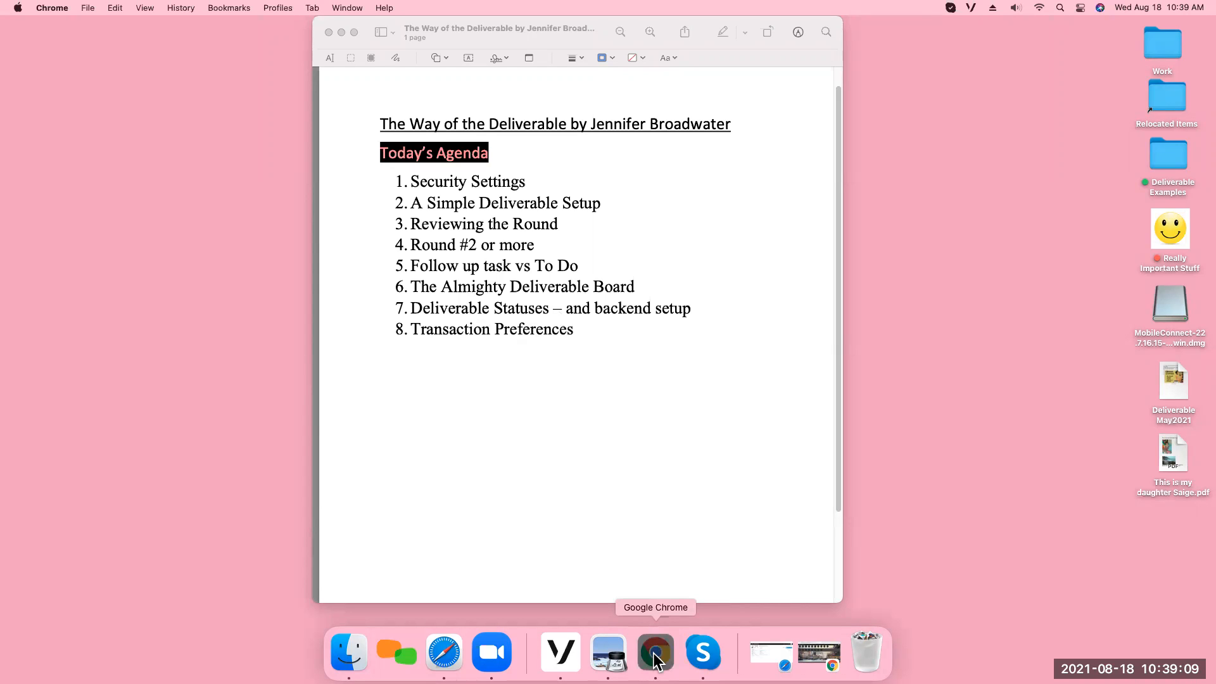
{"action": "left_click", "coordinate": [653, 659]}
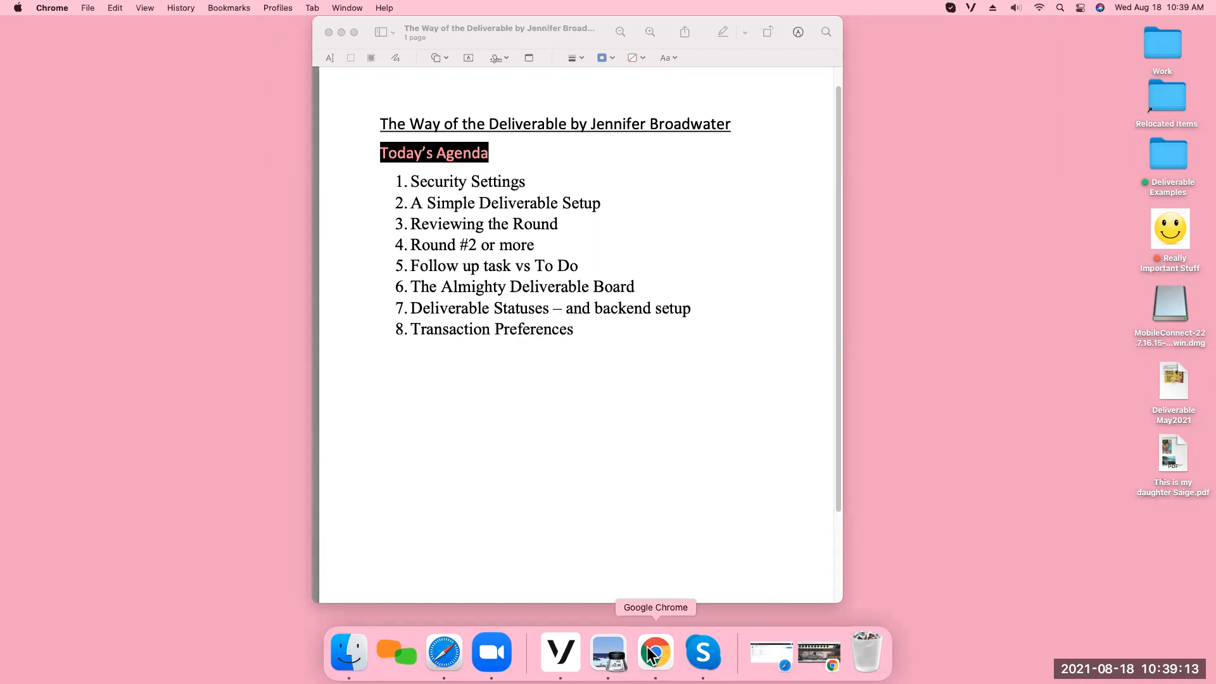
{"action": "left_click", "coordinate": [654, 655]}
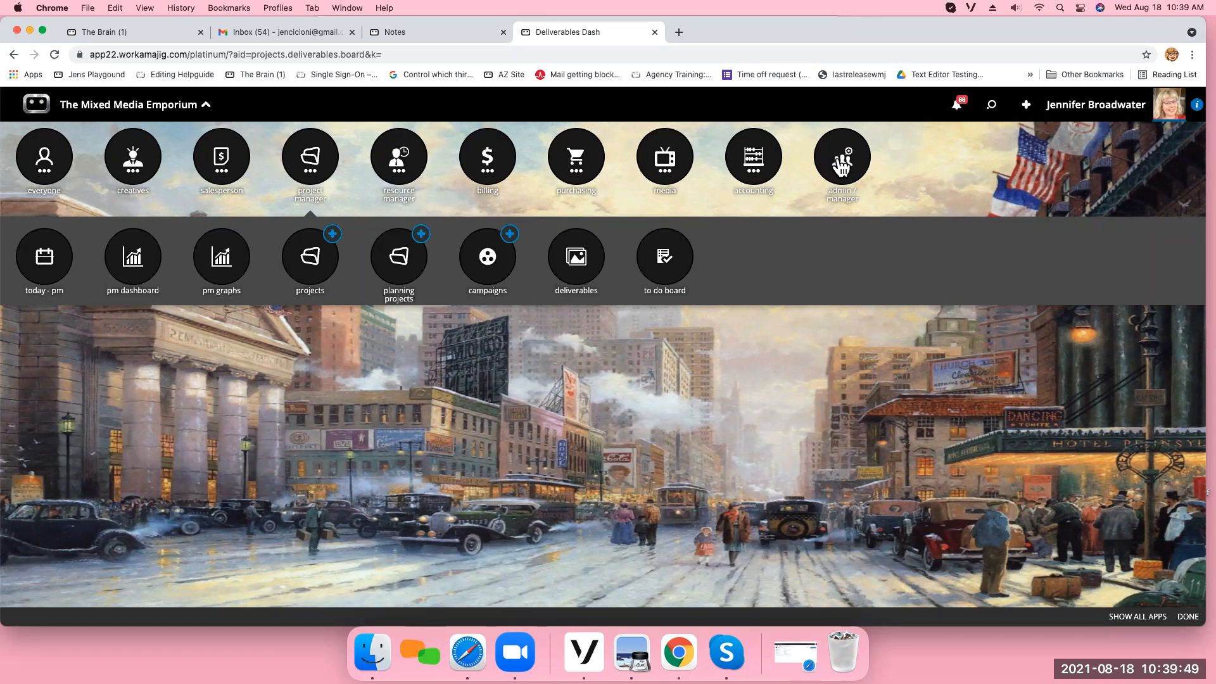
Open the Security Settings from the admin manager's System Setup.
{"action": "left_click", "coordinate": [838, 161]}
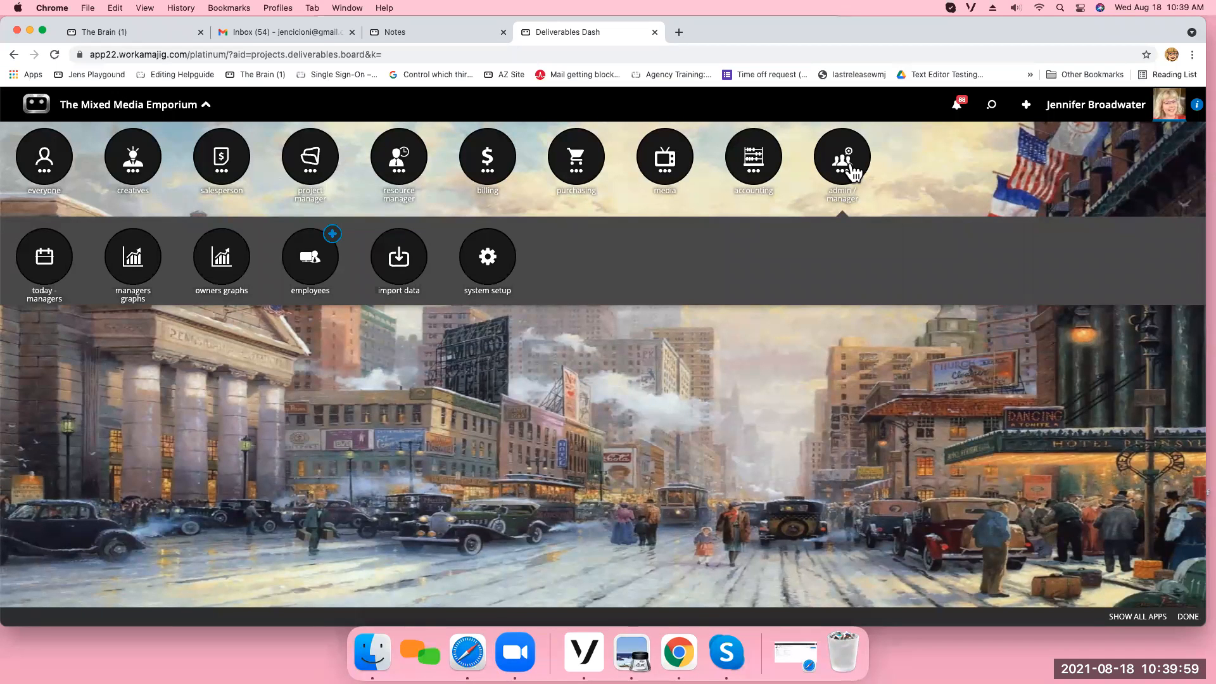
{"action": "left_click", "coordinate": [498, 268]}
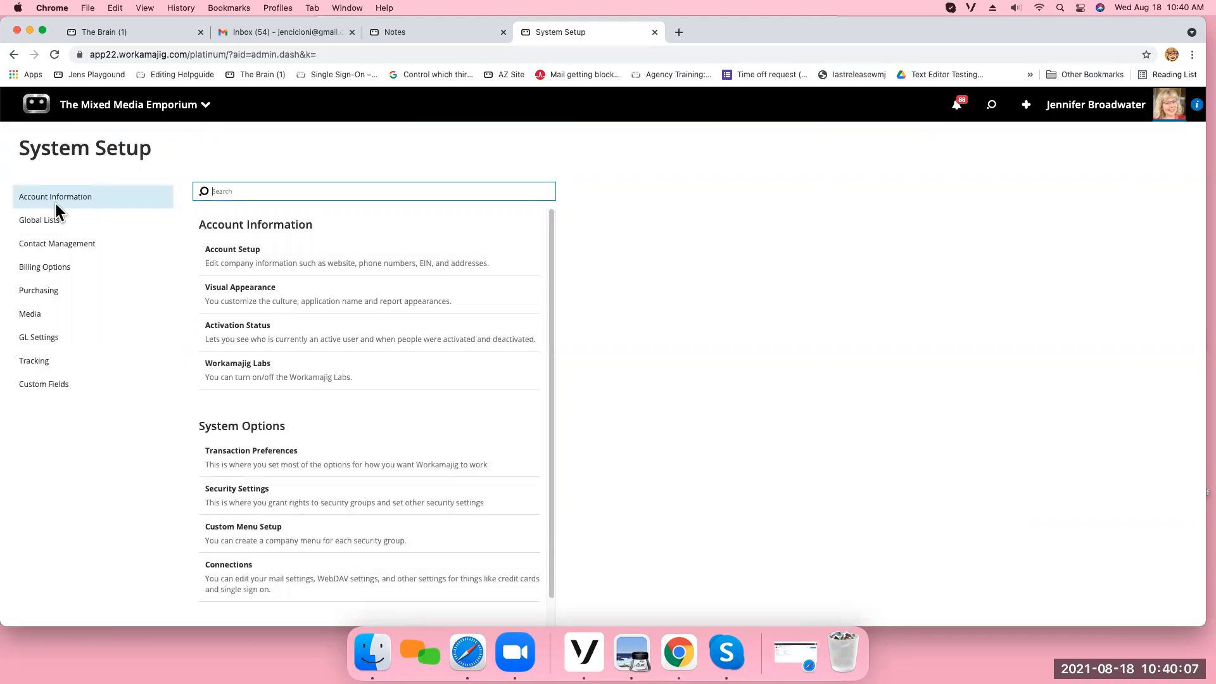
{"action": "left_click", "coordinate": [379, 463]}
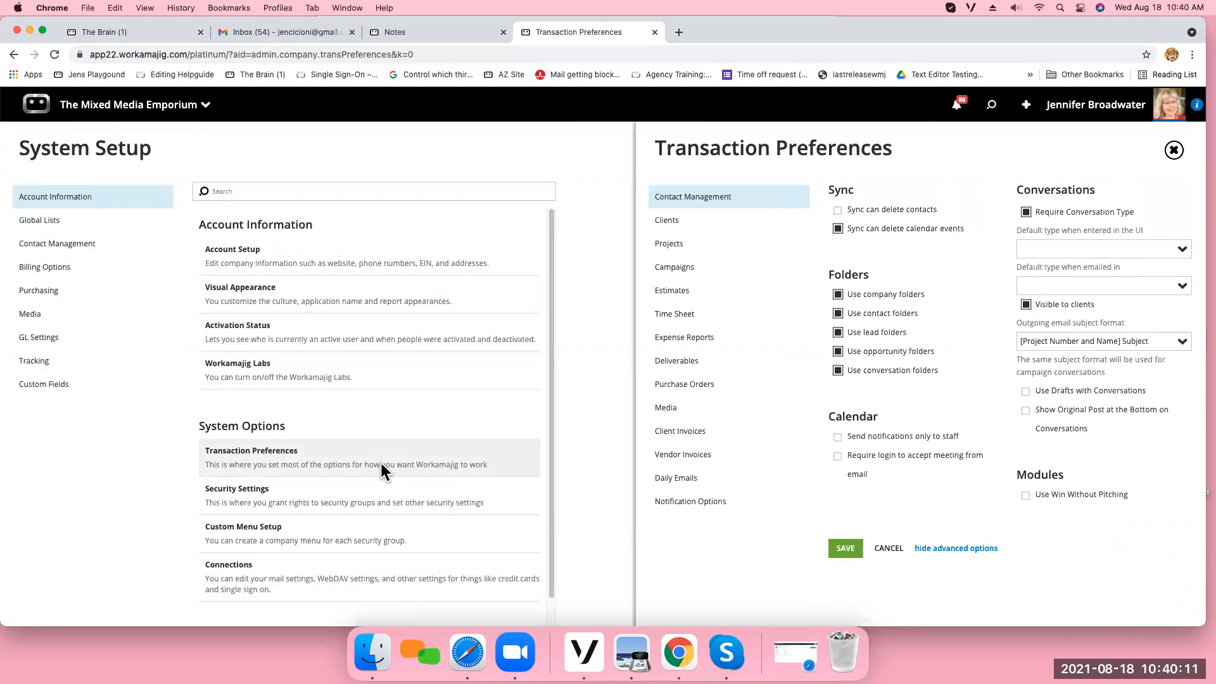
{"action": "left_click", "coordinate": [1174, 150]}
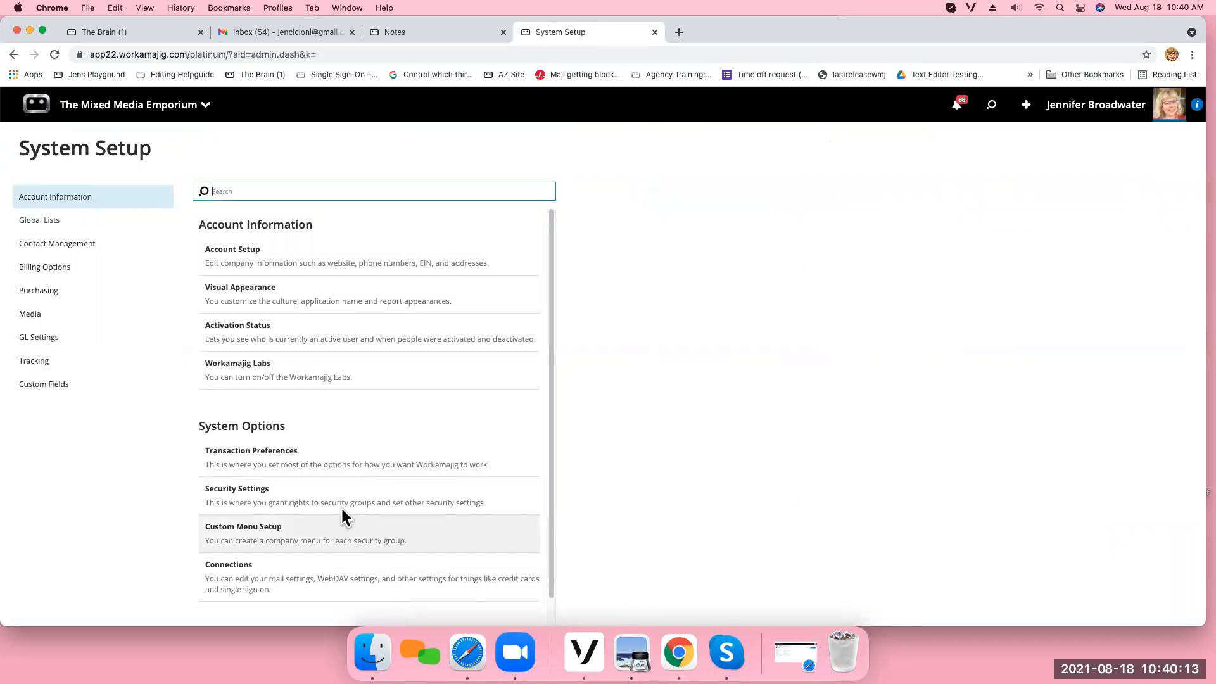
{"action": "left_click", "coordinate": [320, 503]}
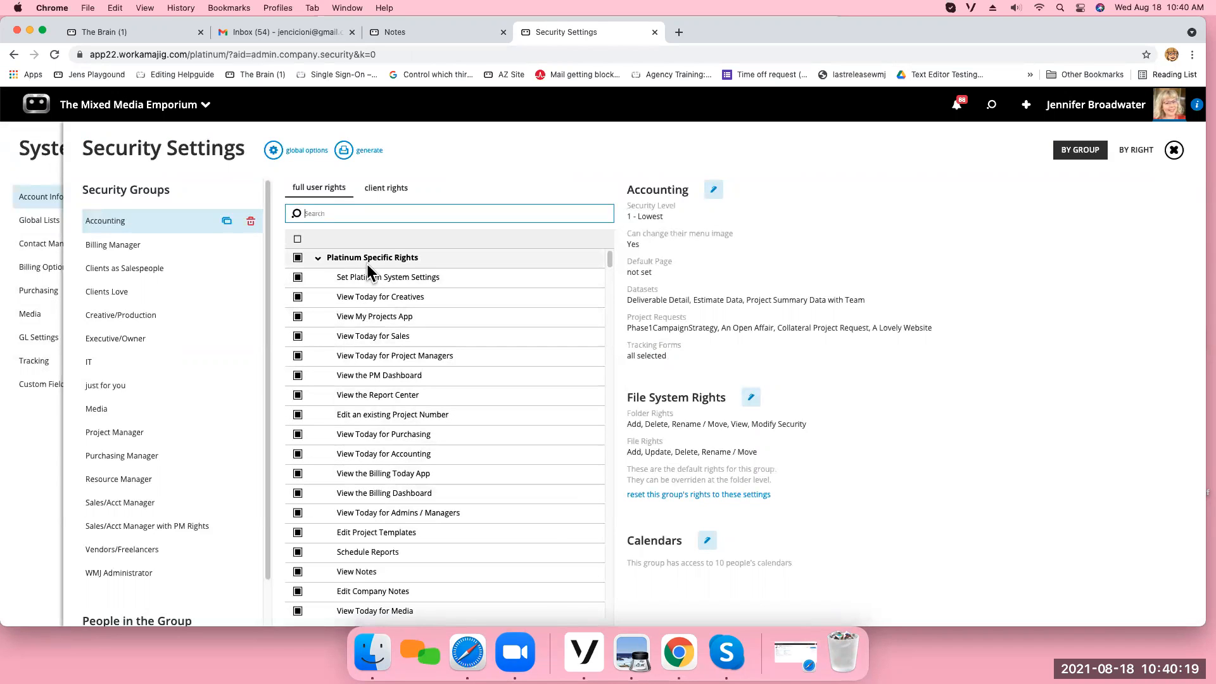
Search the full user rights of the Creative/Production security group for "deliverable".
{"action": "left_click", "coordinate": [158, 317]}
{"action": "left_click_drag", "start_coordinate": [269, 365], "coordinate": [283, 337]}
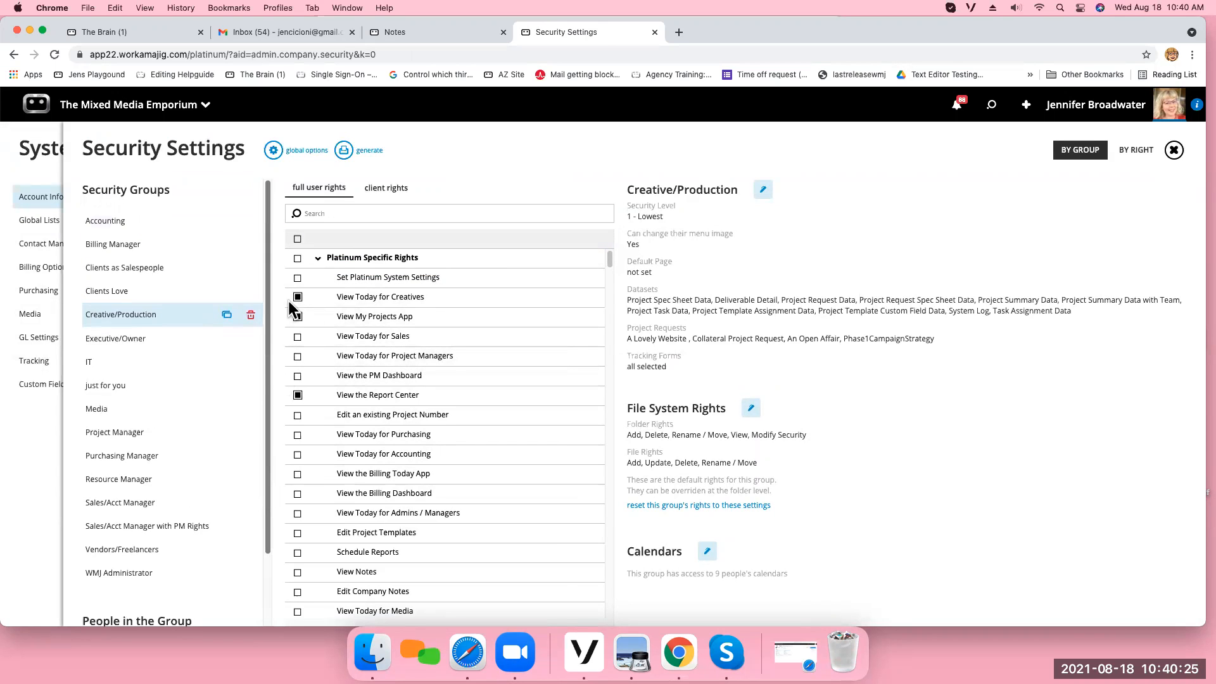
{"action": "left_click", "coordinate": [363, 213]}
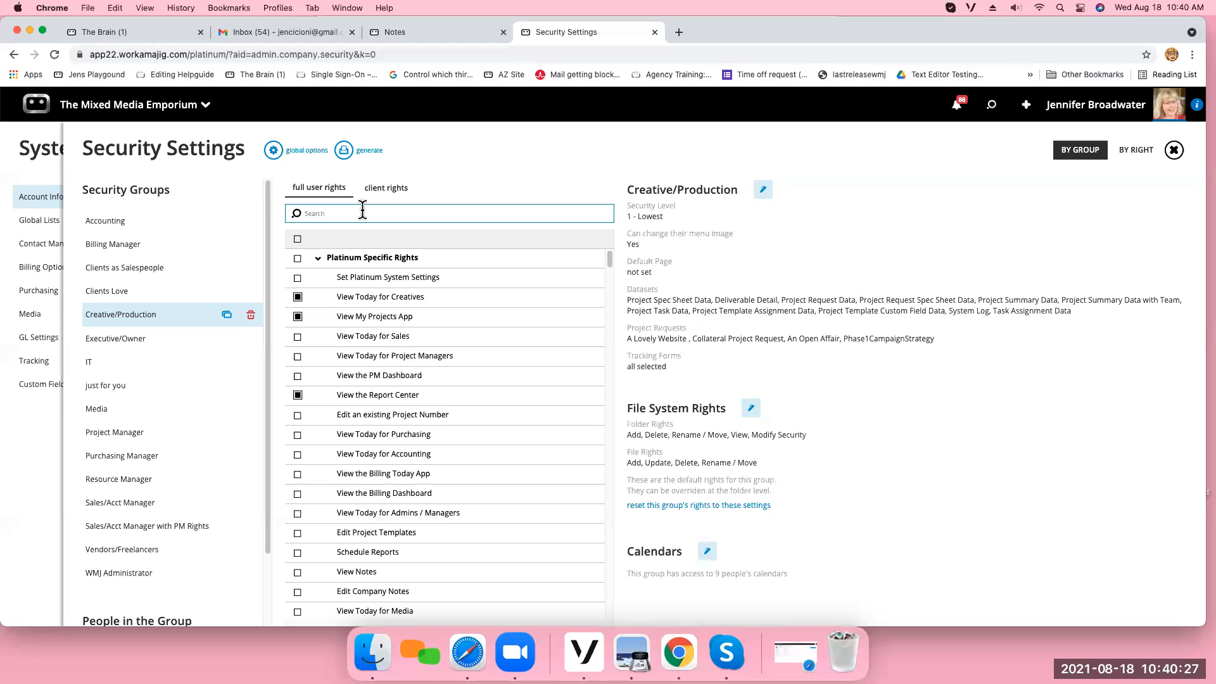
{"action": "type", "text": "deliverable"}
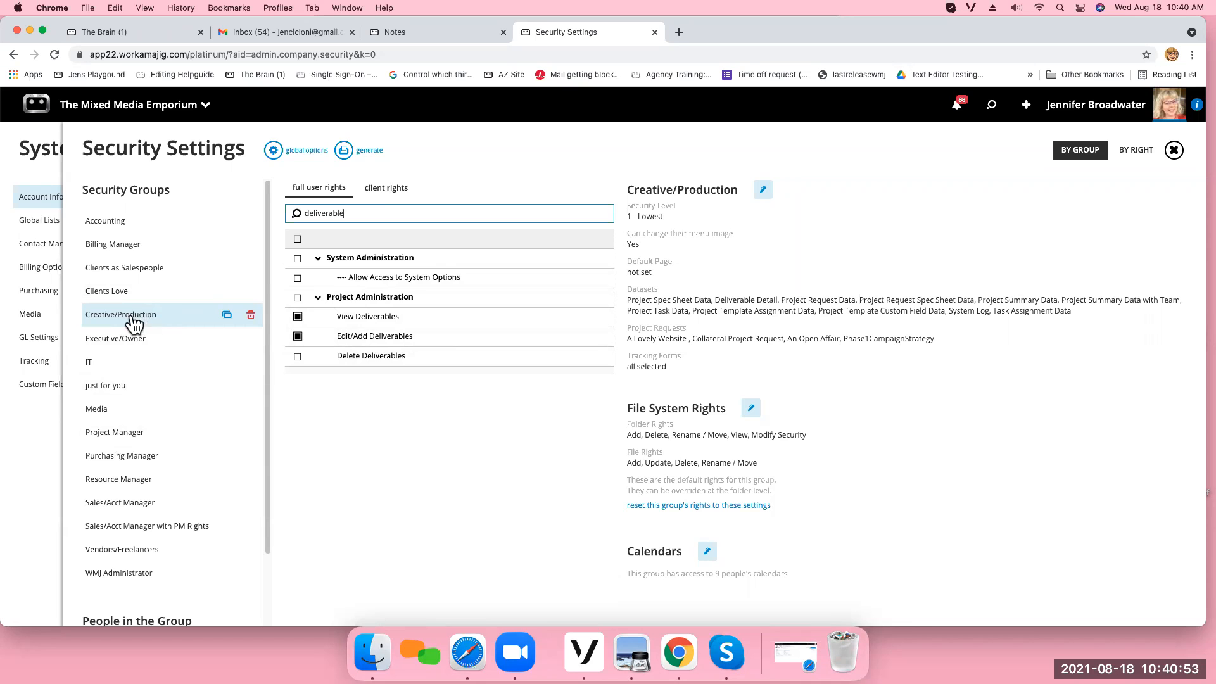
View the Project Manager group's rights and the Creative/Production group's File System Rights without changing them.
{"action": "left_click", "coordinate": [138, 436]}
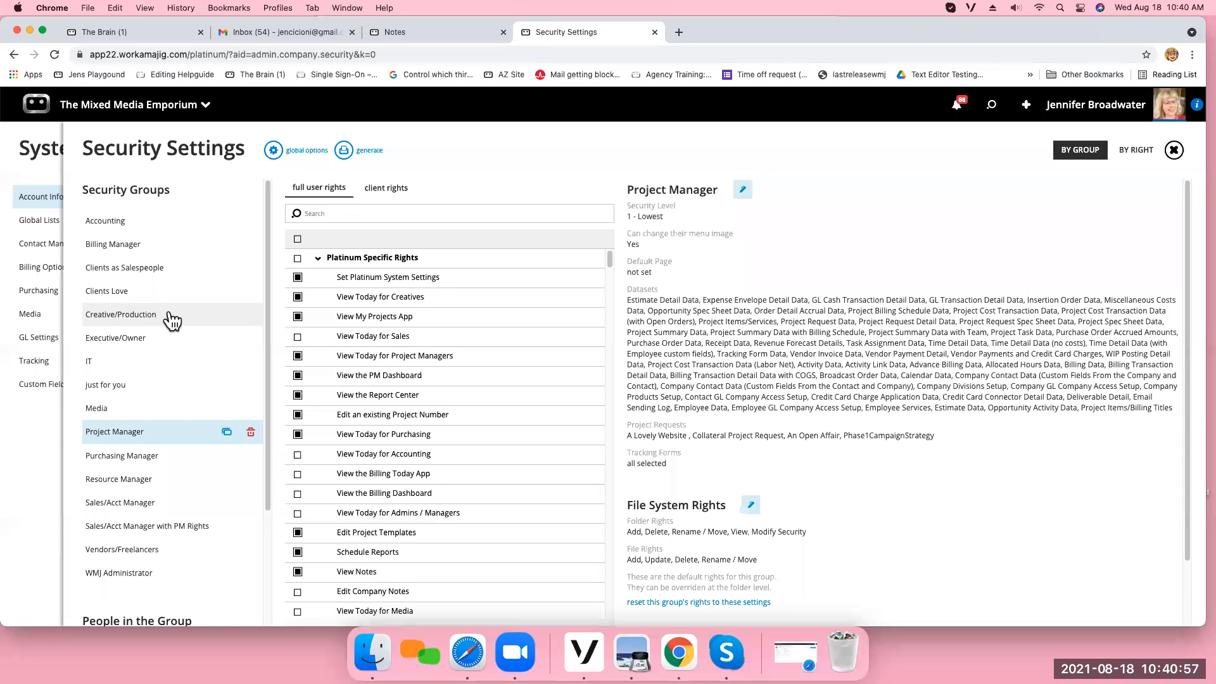
{"action": "left_click", "coordinate": [132, 319]}
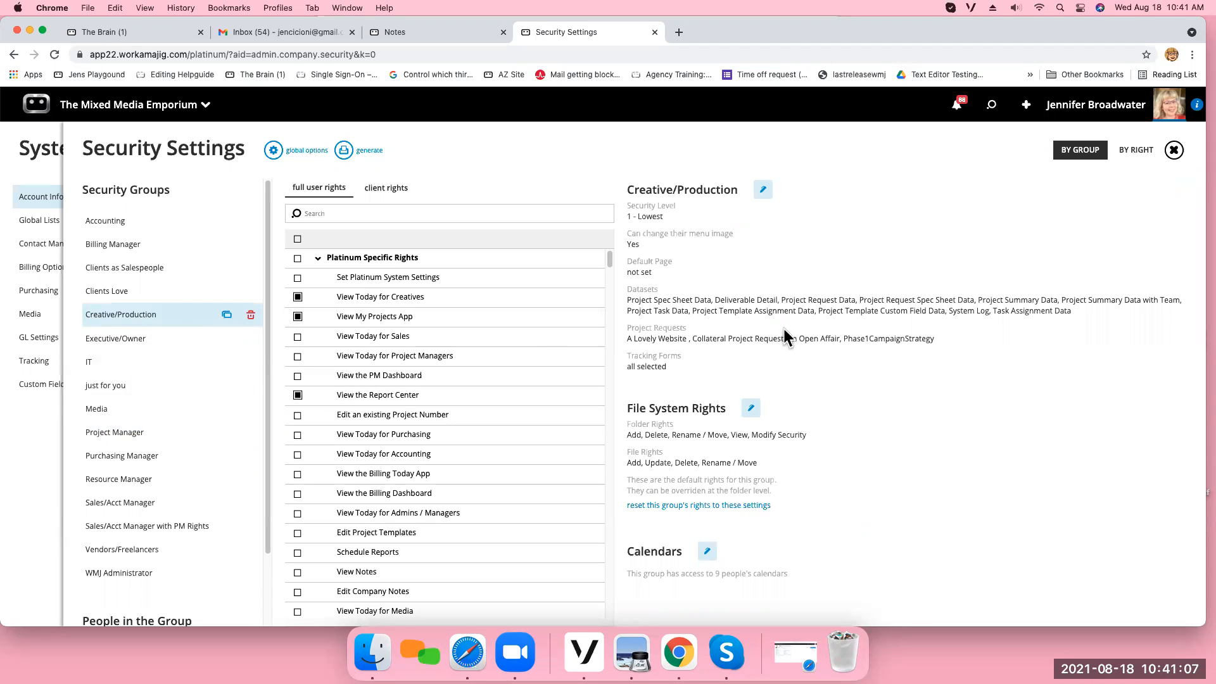
{"action": "left_click", "coordinate": [752, 412]}
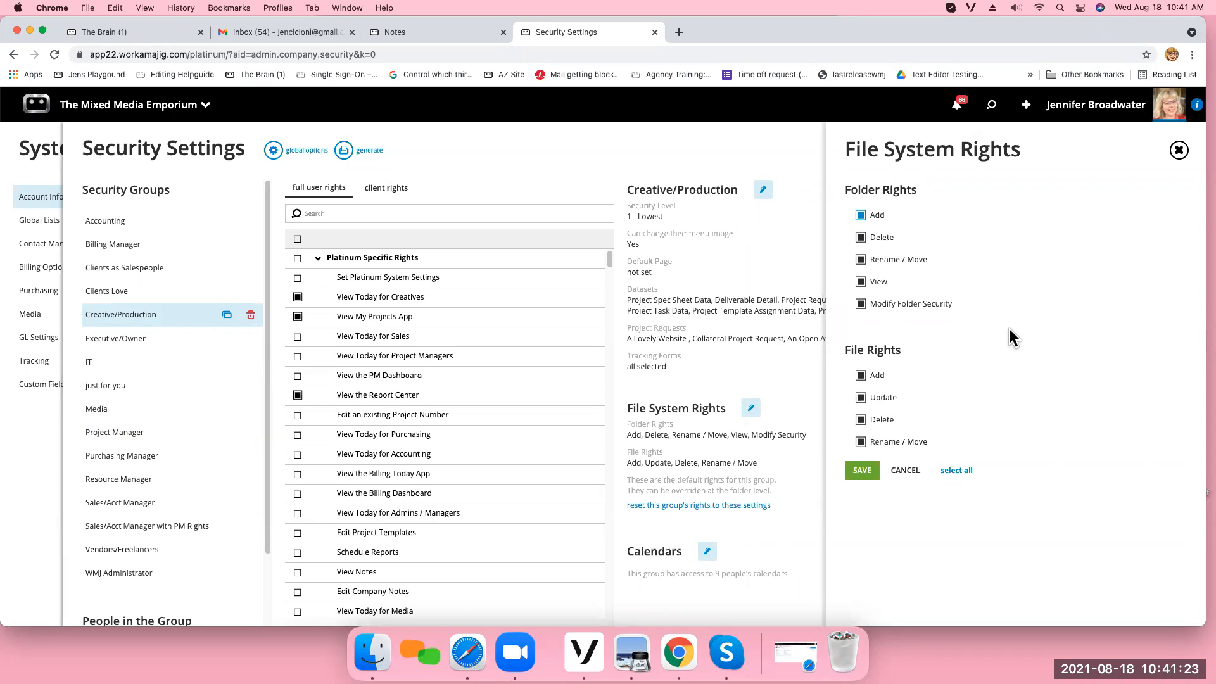
{"action": "left_click", "coordinate": [1177, 151]}
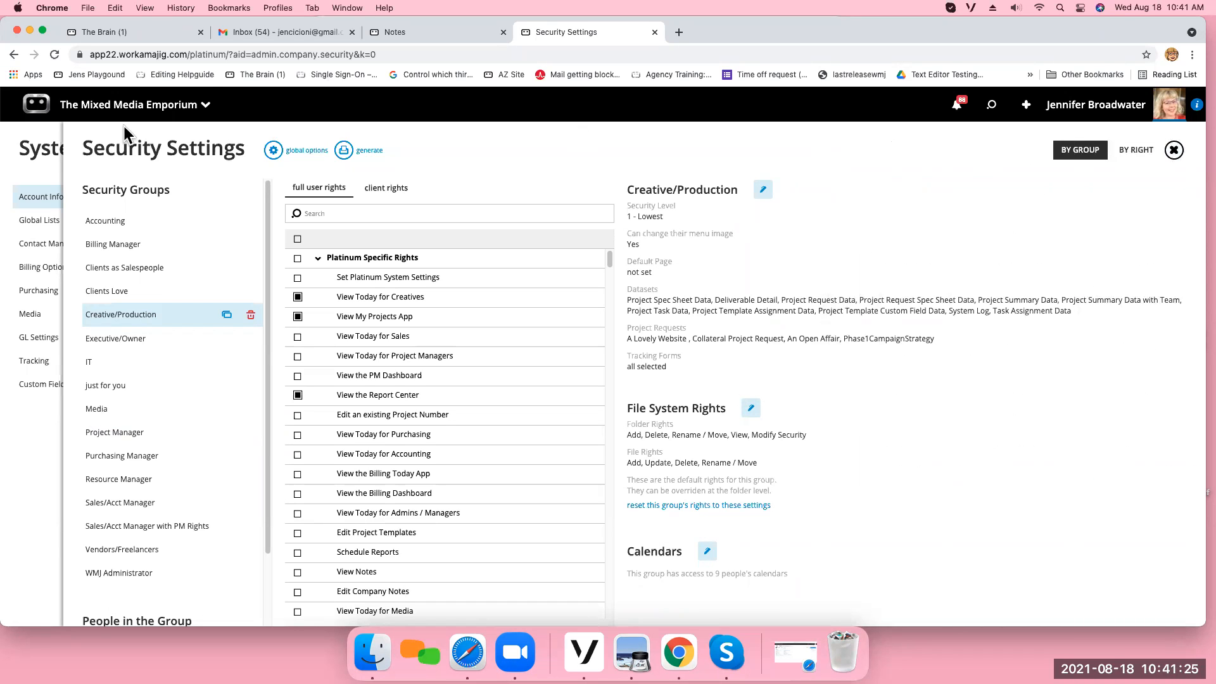
Open a blank new deliverable form, view its project choices and close it without saving.
{"action": "left_click", "coordinate": [138, 117]}
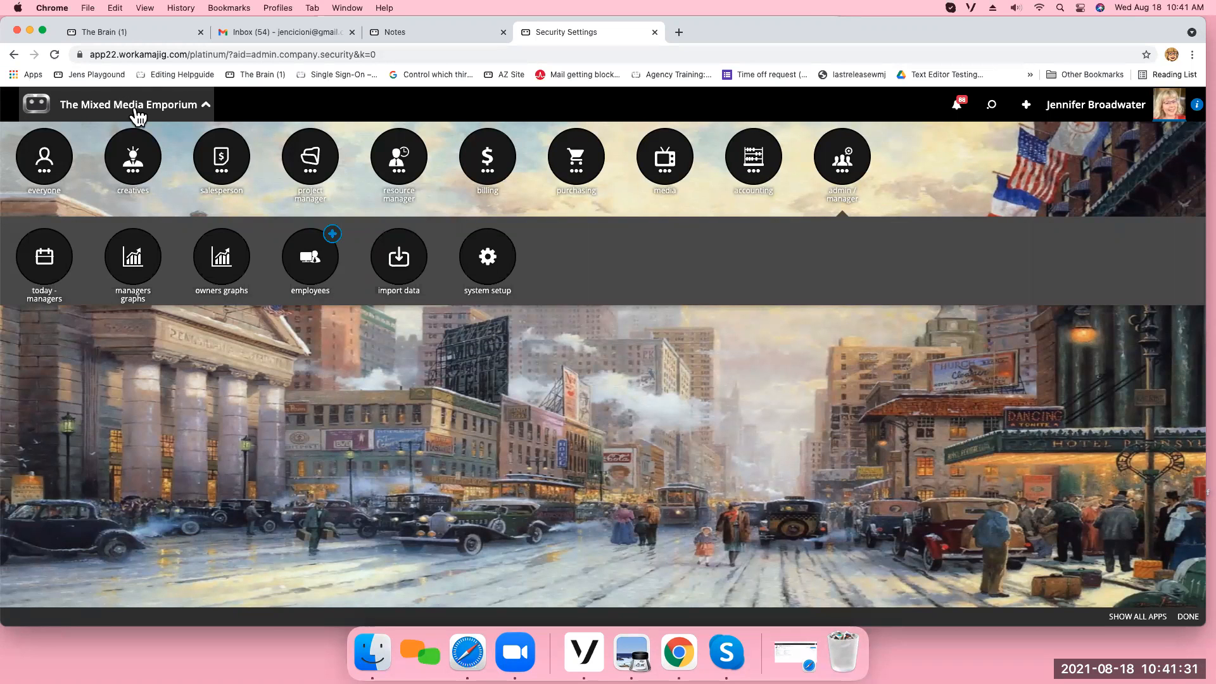
{"action": "left_click", "coordinate": [311, 169]}
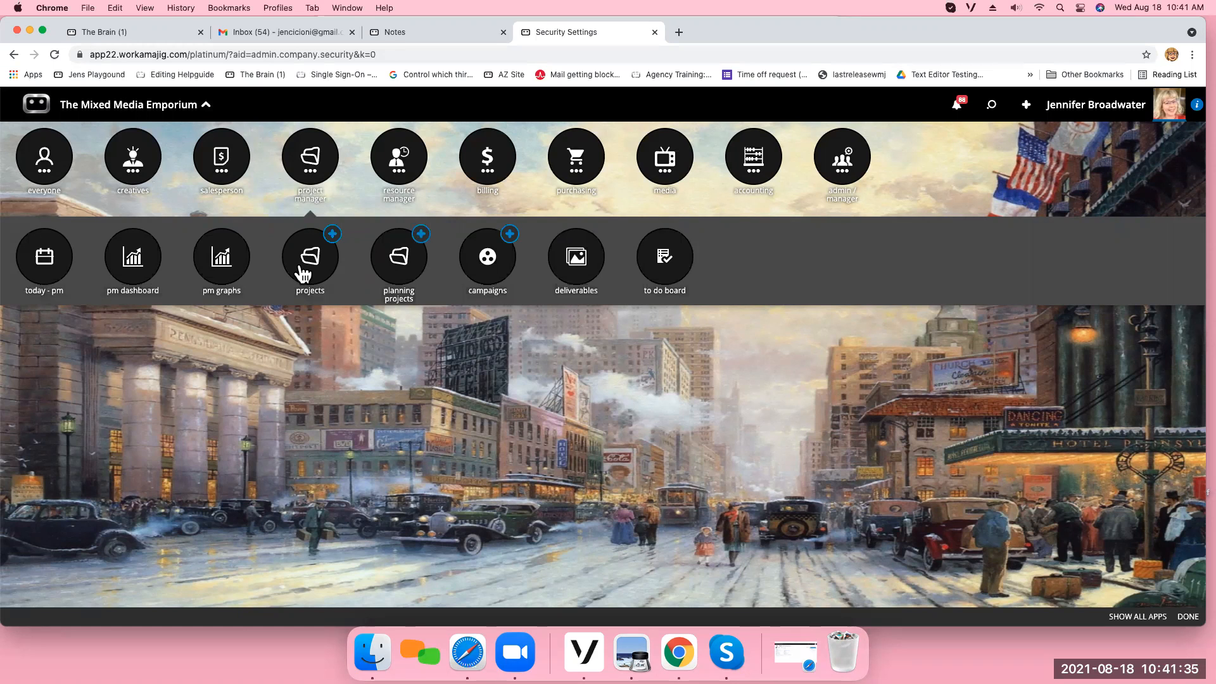
{"action": "left_click", "coordinate": [1027, 106]}
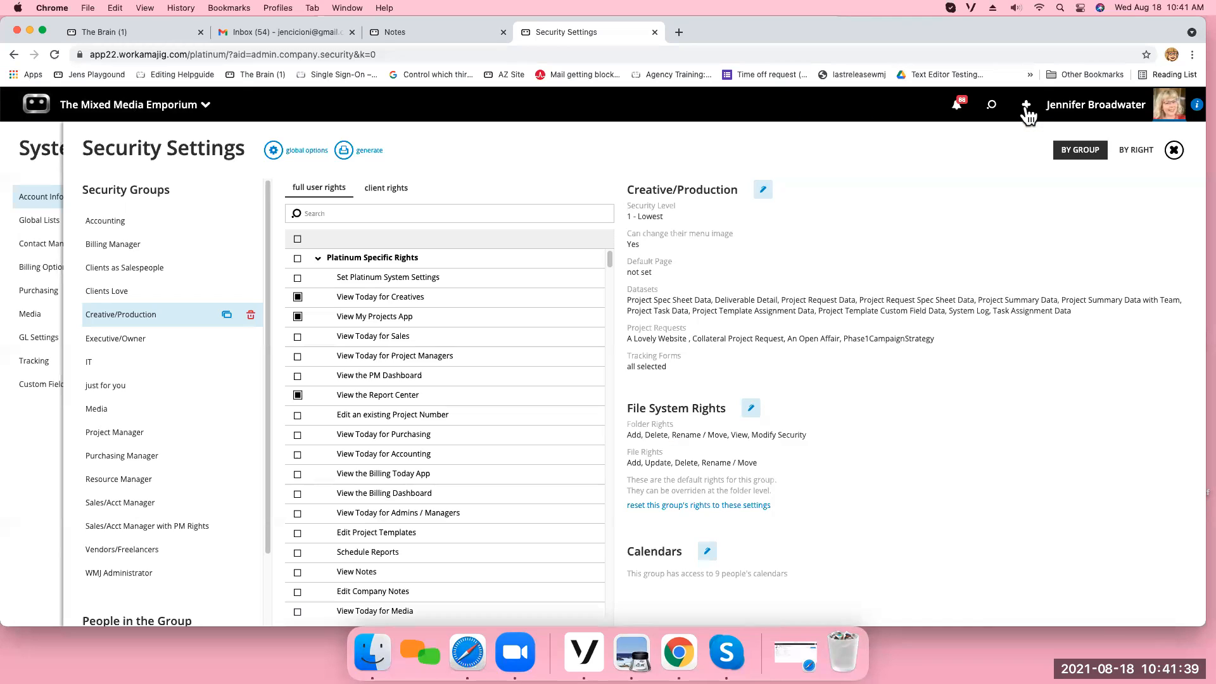
{"action": "left_click", "coordinate": [1027, 106]}
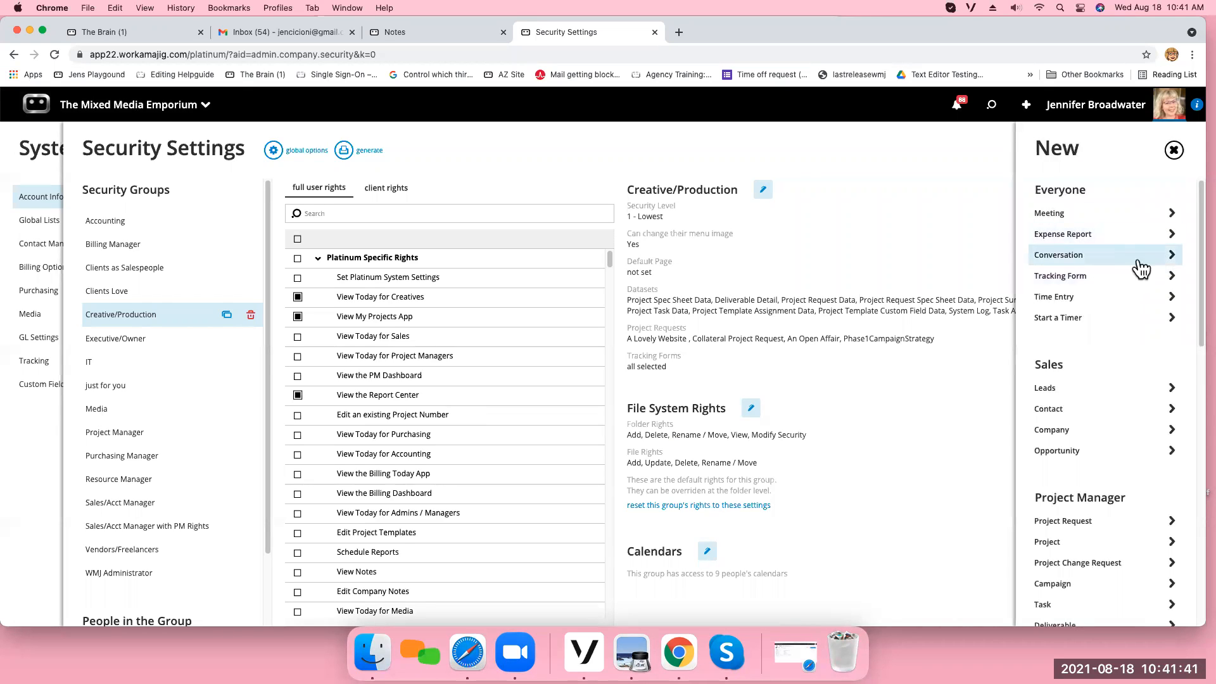
{"action": "scroll", "coordinate": [1199, 288], "scroll_direction": "down", "scroll_amount": 2}
{"action": "left_click_drag", "start_coordinate": [1198, 280], "coordinate": [1189, 421]}
{"action": "scroll", "coordinate": [1187, 399], "scroll_direction": "up", "scroll_amount": 5}
{"action": "left_click", "coordinate": [1077, 328]}
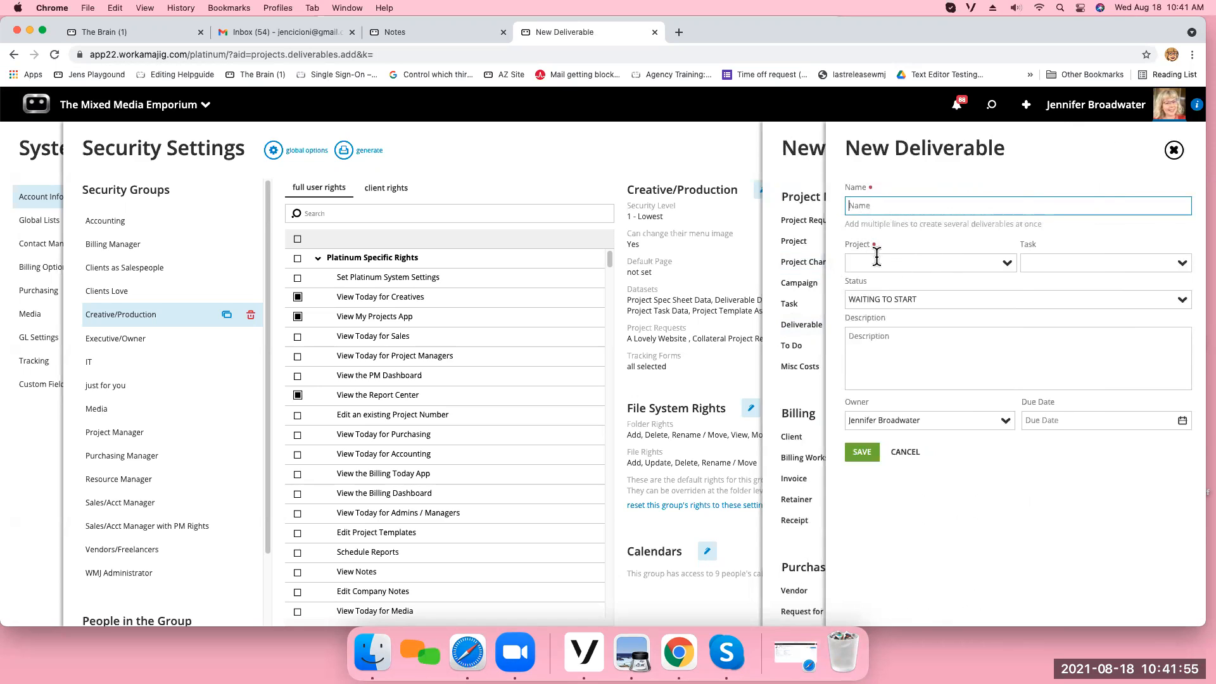
{"action": "left_click", "coordinate": [1010, 272]}
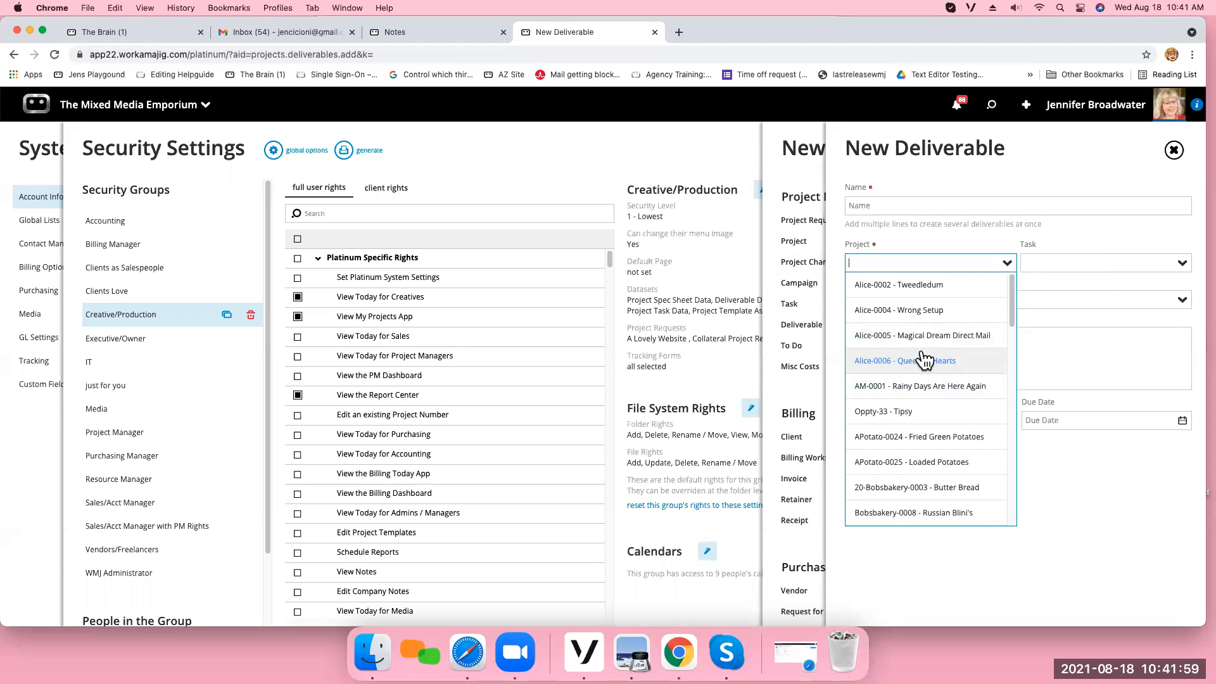
{"action": "left_click", "coordinate": [1174, 150]}
{"action": "left_click", "coordinate": [1174, 150]}
Open the Alice-0006 - Queen of Hearts project from the project manager's projects list.
{"action": "left_click", "coordinate": [155, 109]}
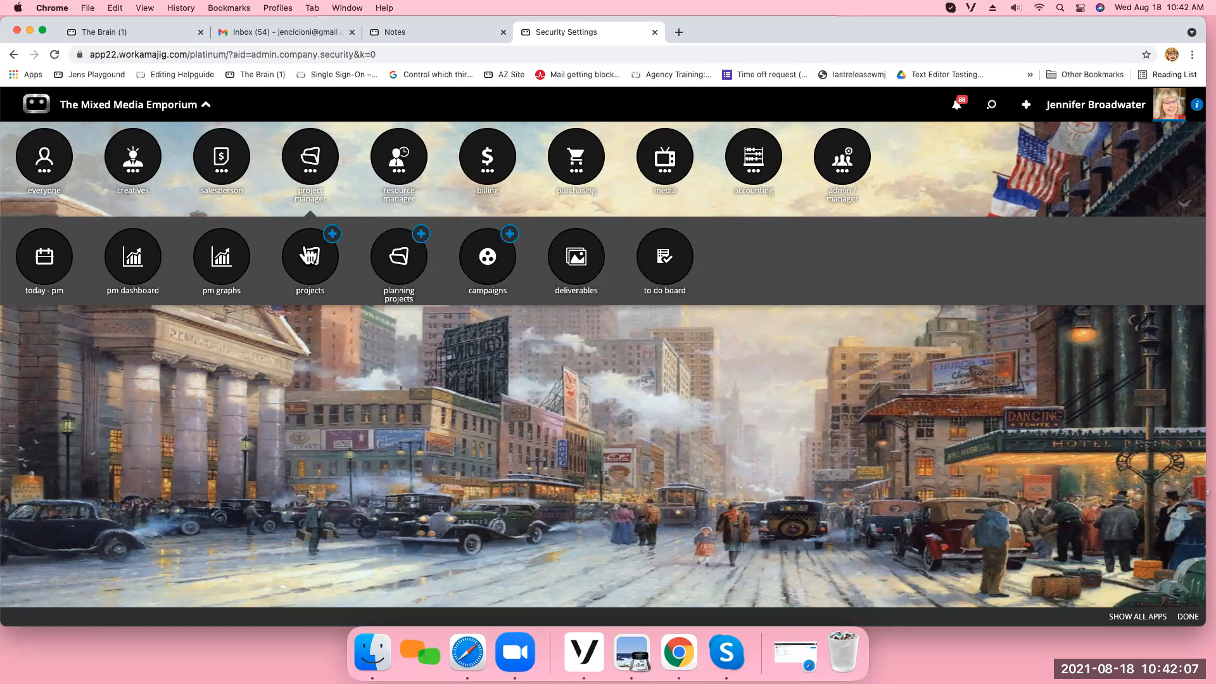
{"action": "left_click", "coordinate": [309, 255]}
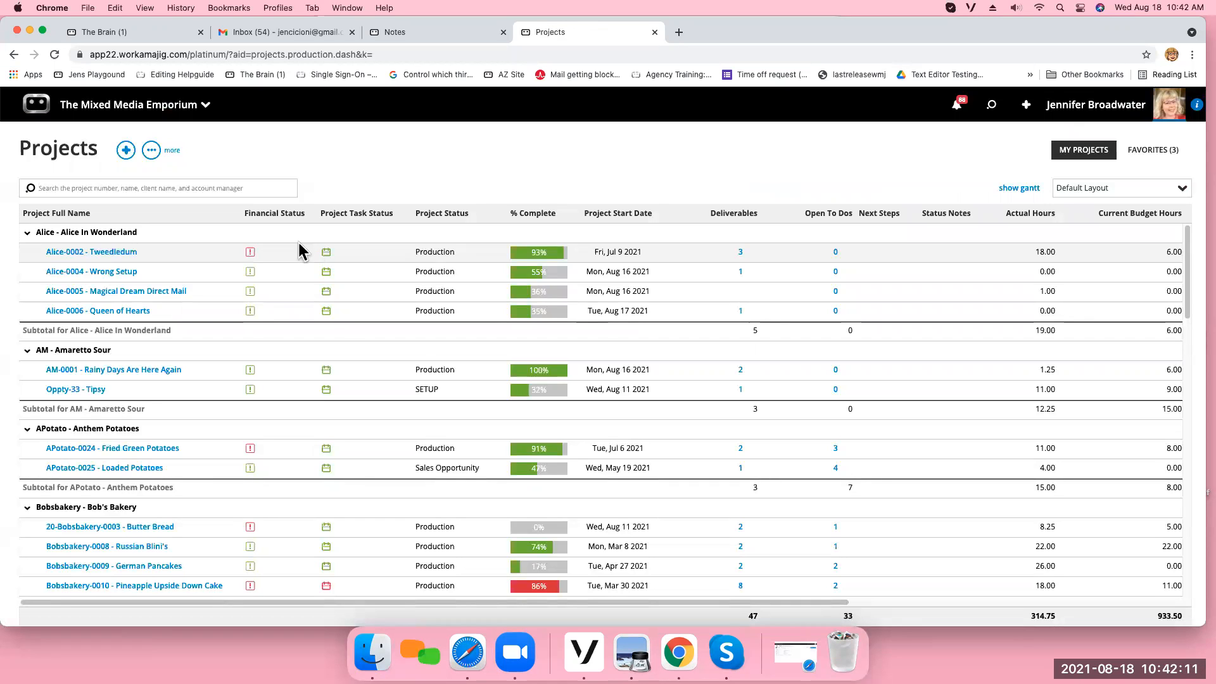
{"action": "left_click", "coordinate": [112, 315]}
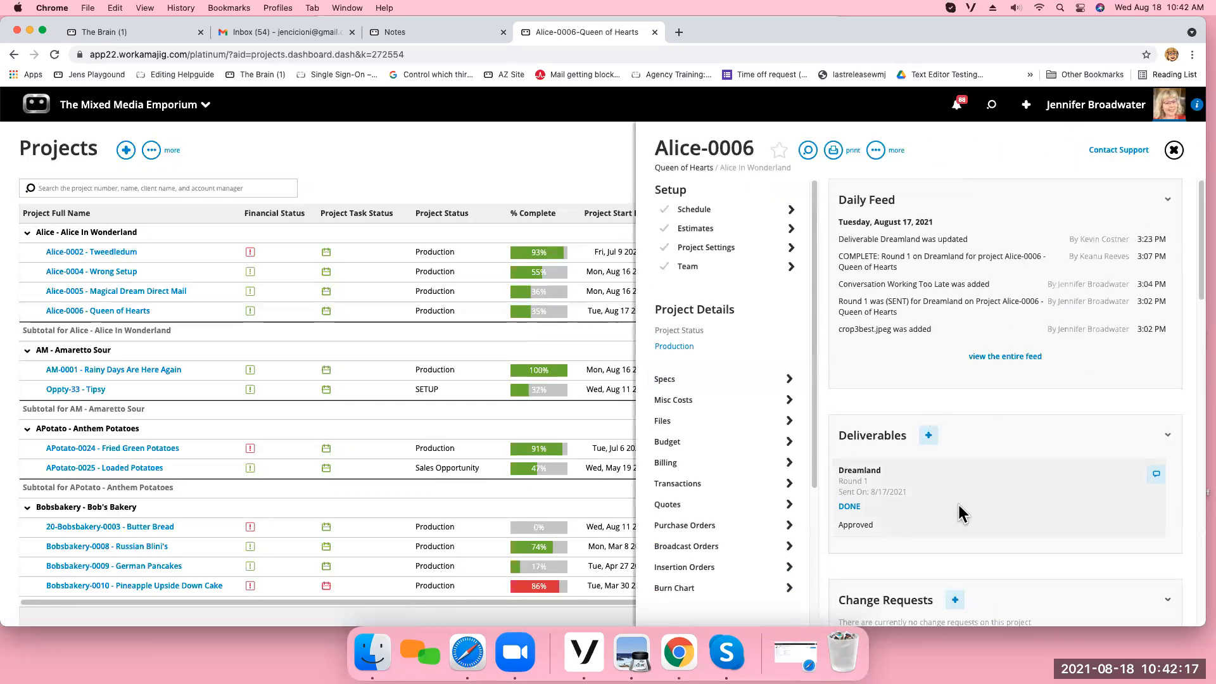
Examine the project's files, viewing the details of crop3best.jpeg and the actions available when it is selected.
{"action": "scroll", "coordinate": [1200, 295], "scroll_direction": "down", "scroll_amount": 2}
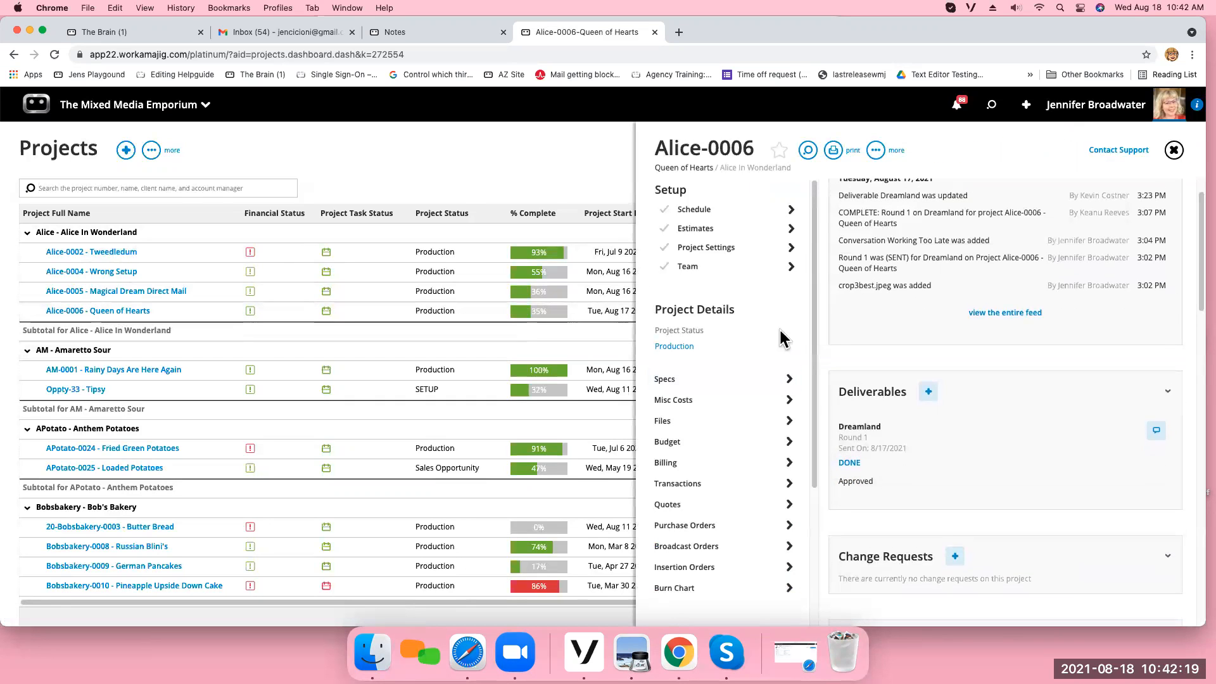
{"action": "left_click_drag", "start_coordinate": [815, 334], "coordinate": [814, 367]}
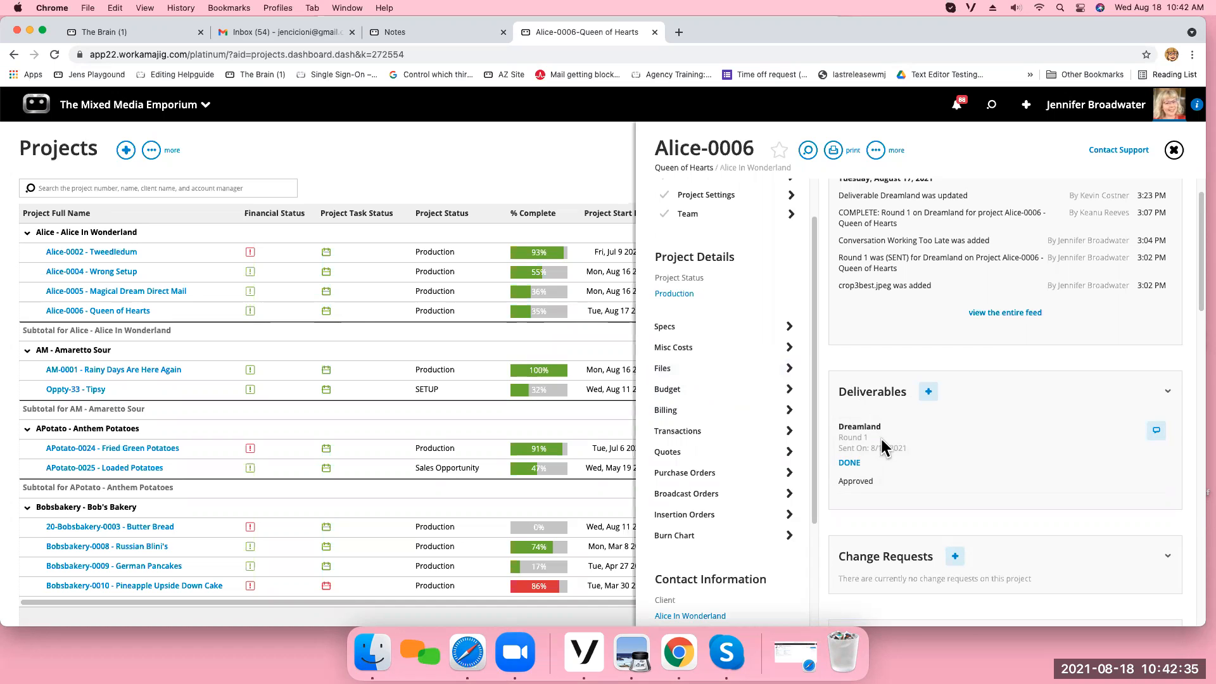
{"action": "left_click", "coordinate": [731, 370]}
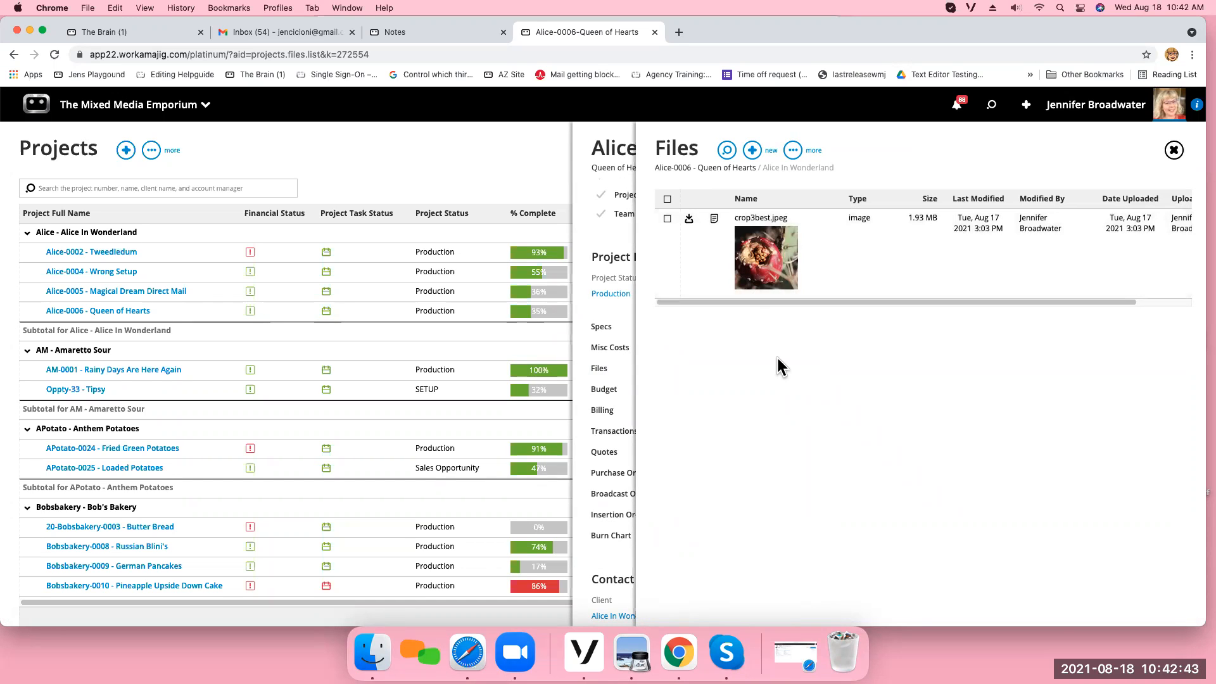
{"action": "left_click", "coordinate": [754, 260]}
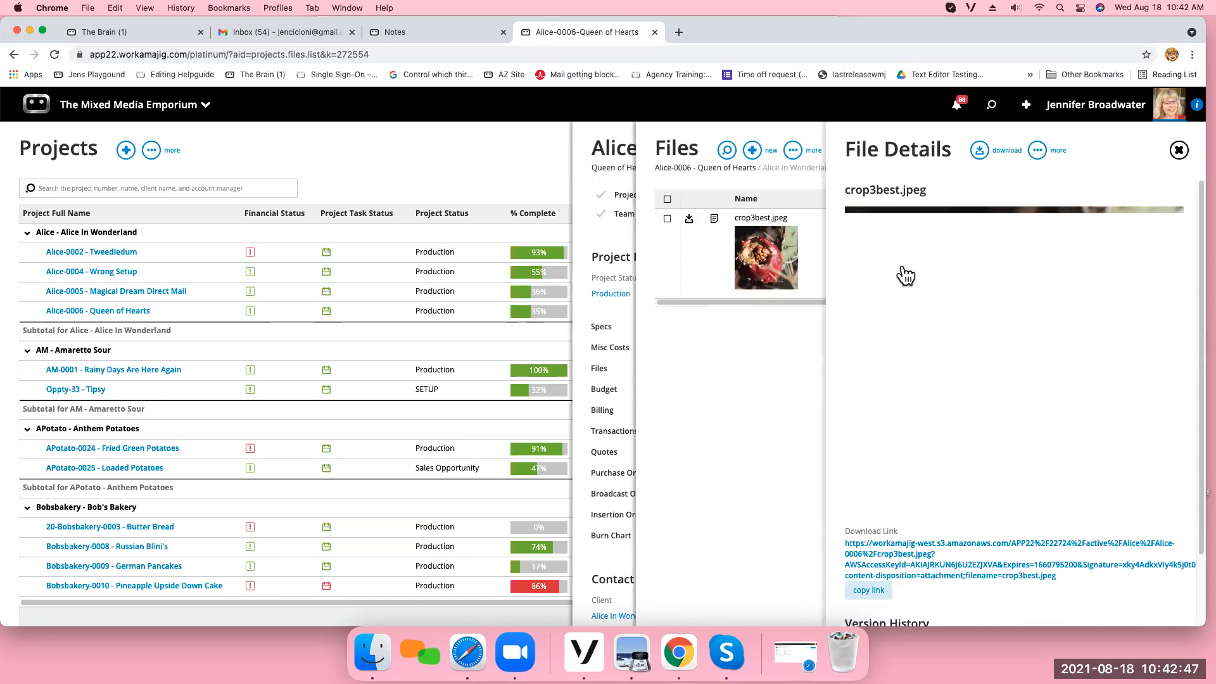
{"action": "left_click", "coordinate": [1178, 150]}
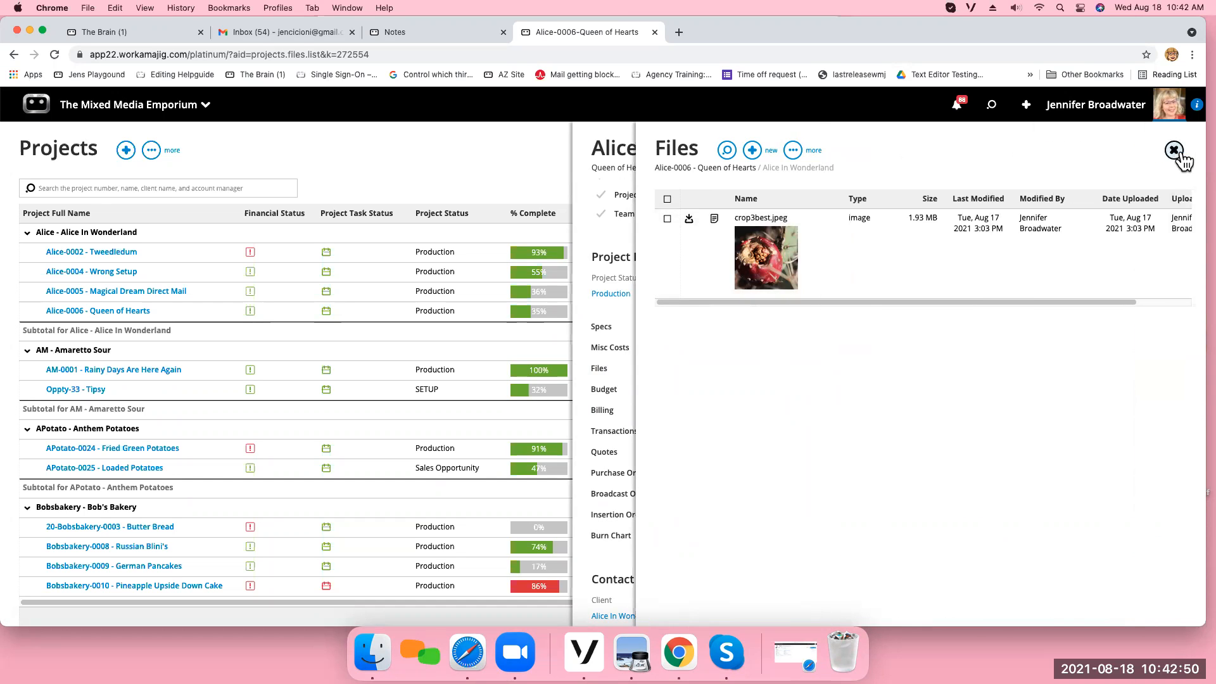
{"action": "left_click", "coordinate": [667, 218]}
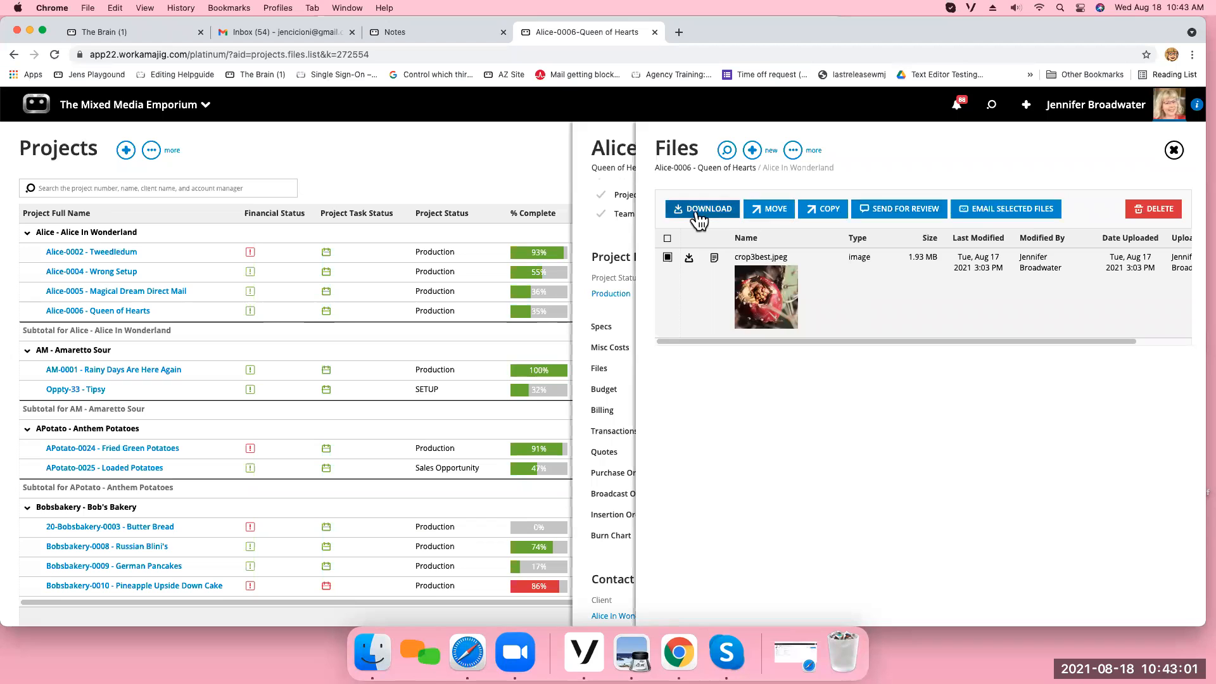
{"action": "left_click", "coordinate": [668, 258]}
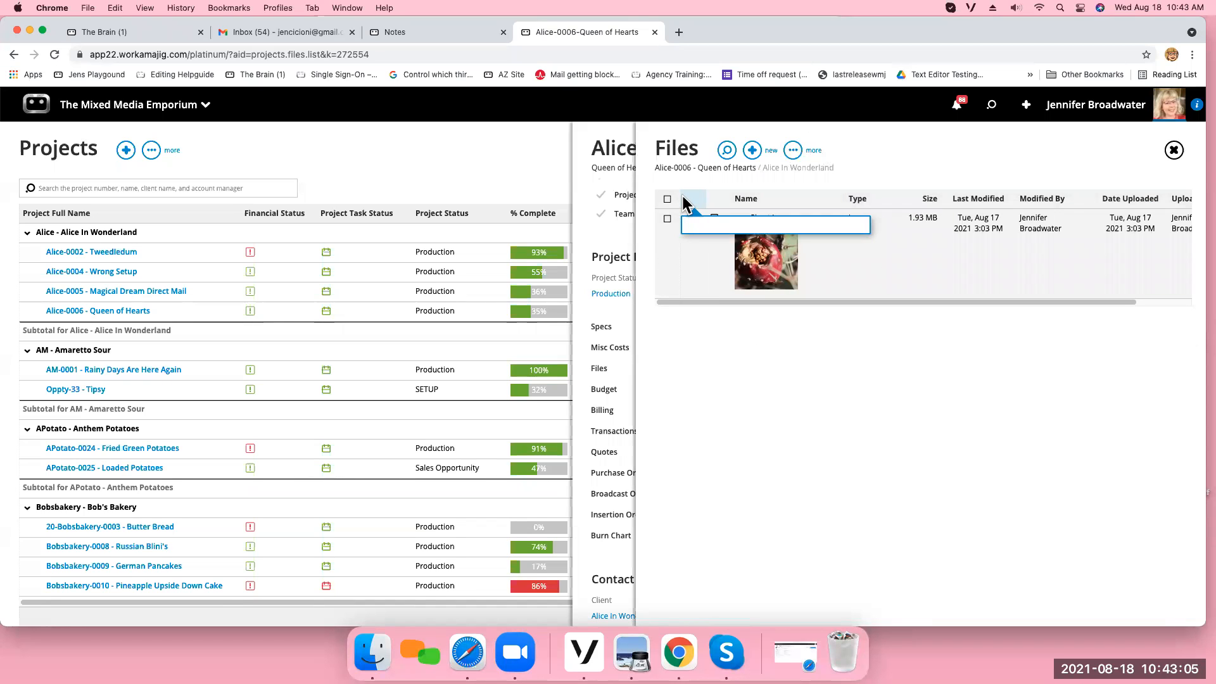
Close the files list and open the schedule of the Alice-0006 project.
{"action": "left_click", "coordinate": [1175, 150]}
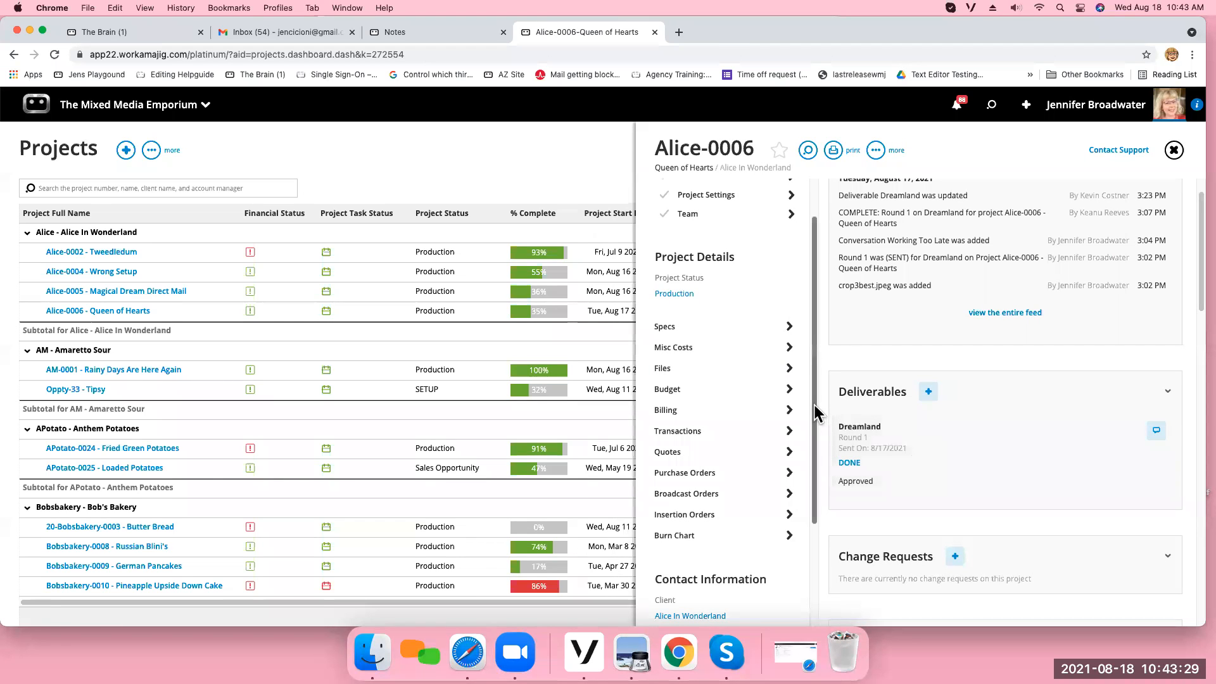
{"action": "left_click_drag", "start_coordinate": [814, 405], "coordinate": [815, 362]}
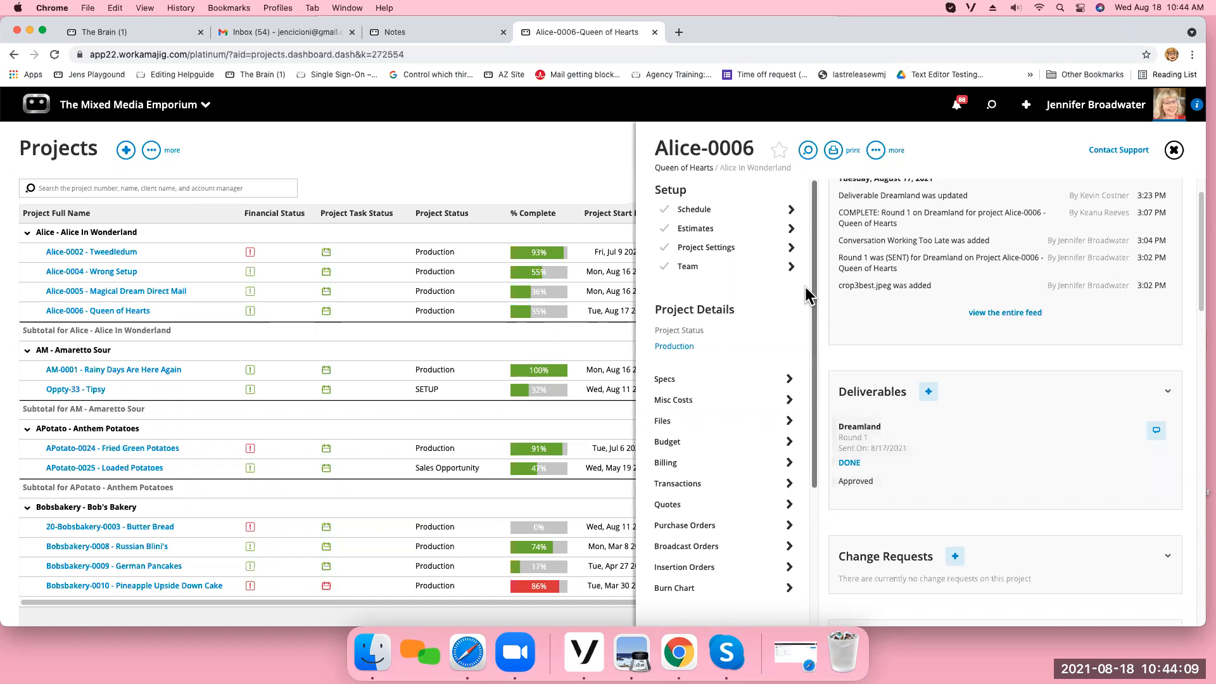
{"action": "left_click", "coordinate": [729, 214]}
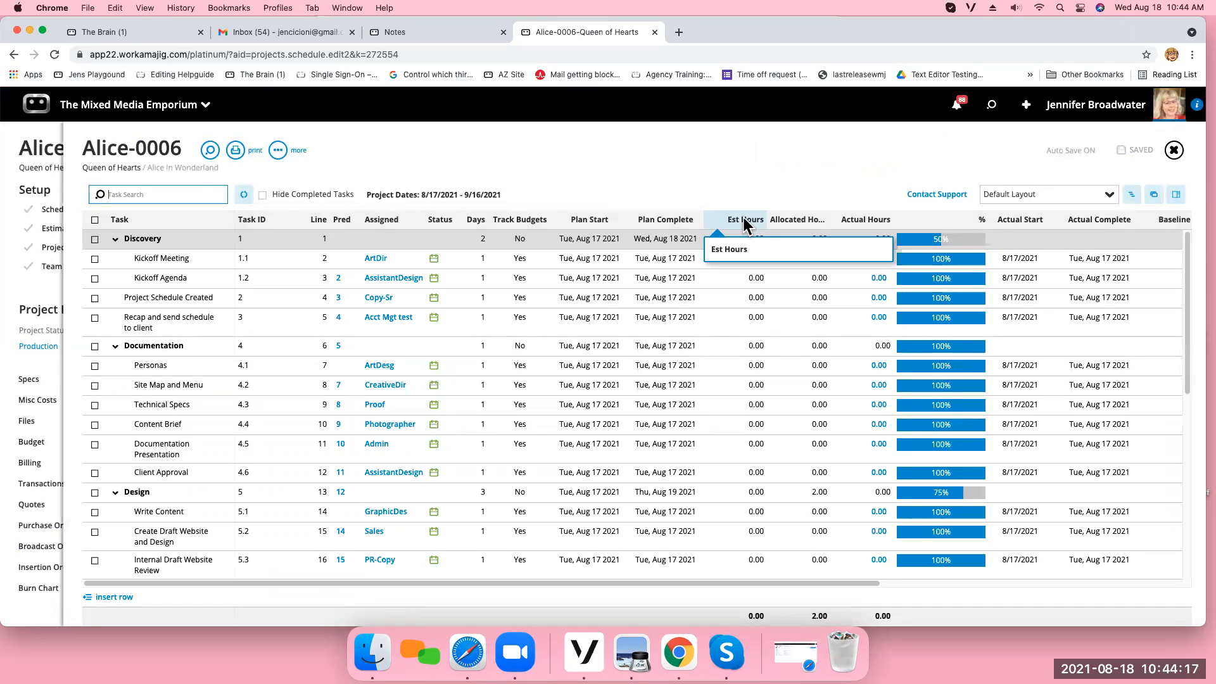
Examine the schedule's task list and the assignment details of task 5.7 Internal Review Approval, and close the schedule.
{"action": "scroll", "coordinate": [706, 326], "scroll_direction": "down", "scroll_amount": 4}
{"action": "scroll", "coordinate": [706, 325], "scroll_direction": "down", "scroll_amount": 3}
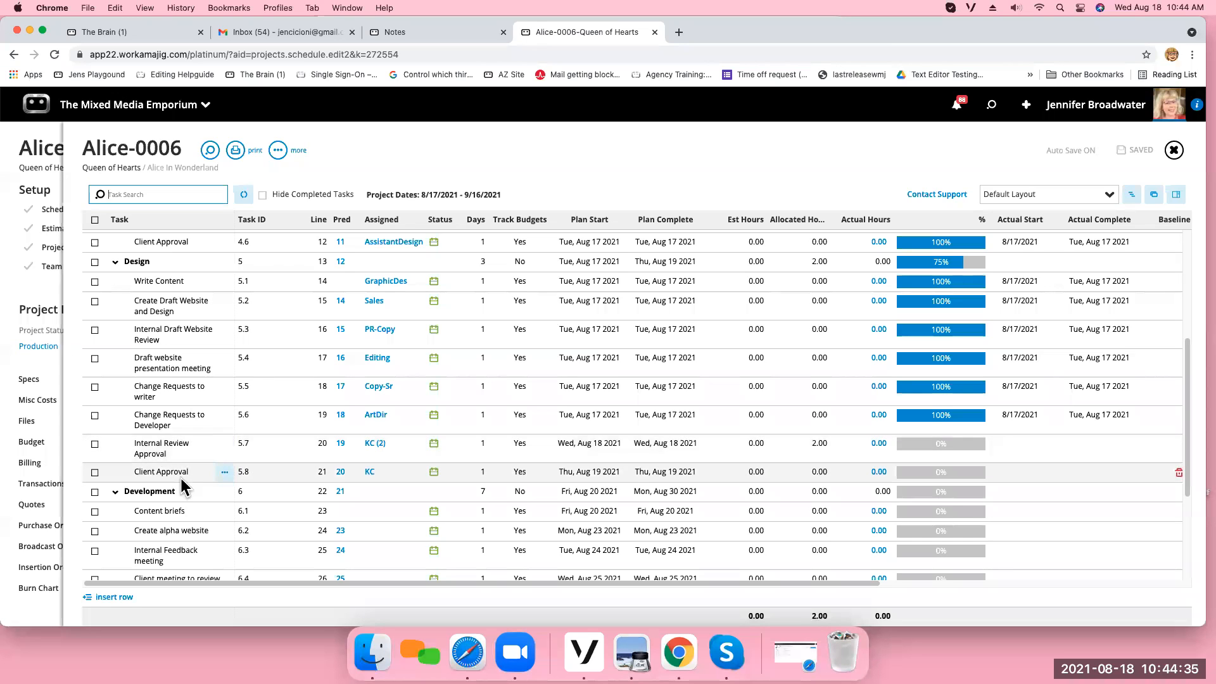
{"action": "left_click", "coordinate": [370, 446]}
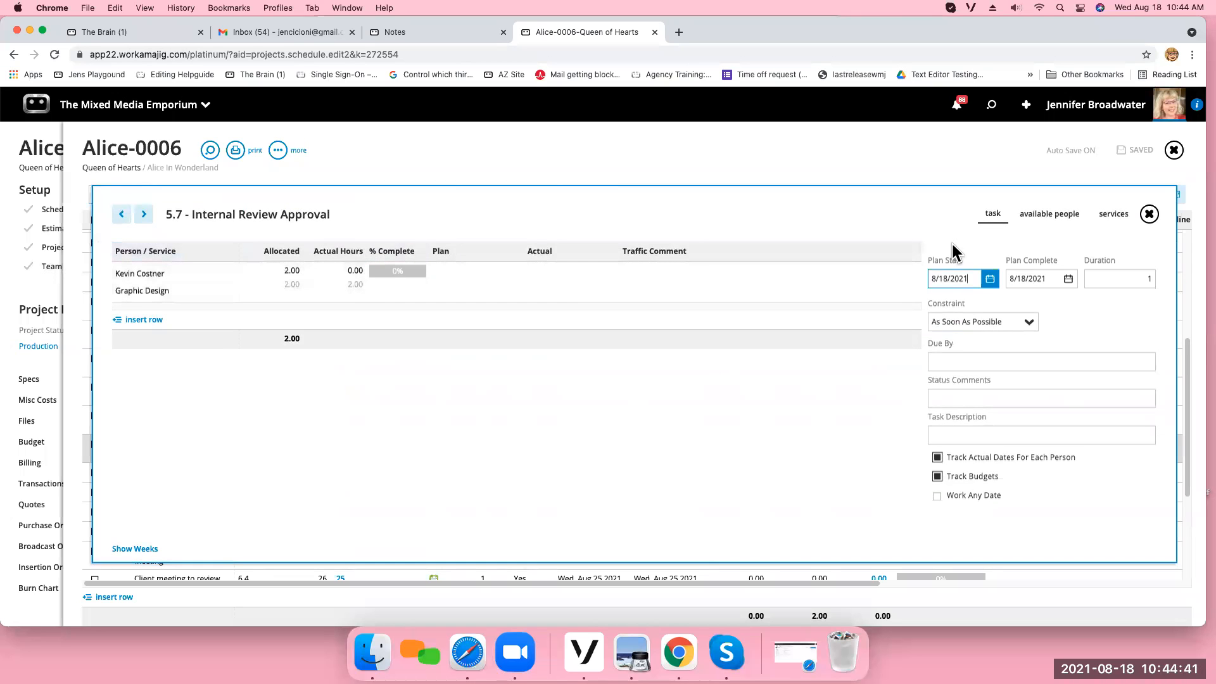
{"action": "left_click", "coordinate": [1150, 214]}
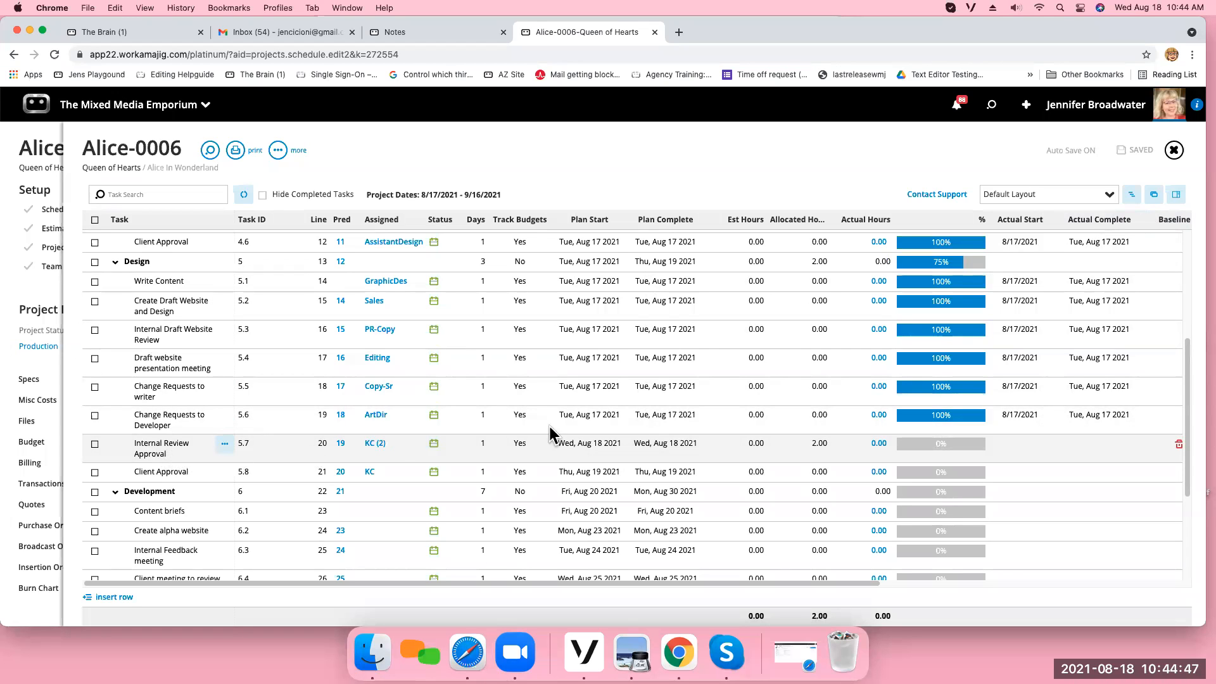
{"action": "left_click", "coordinate": [193, 460]}
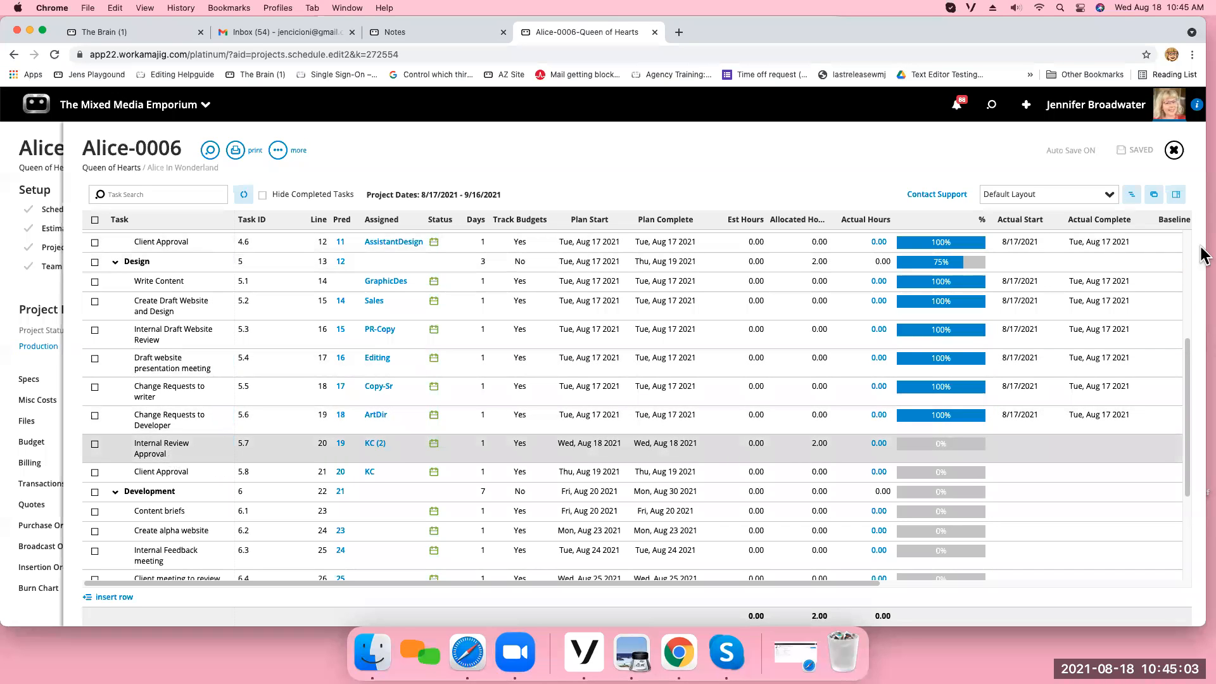
{"action": "left_click", "coordinate": [1174, 152]}
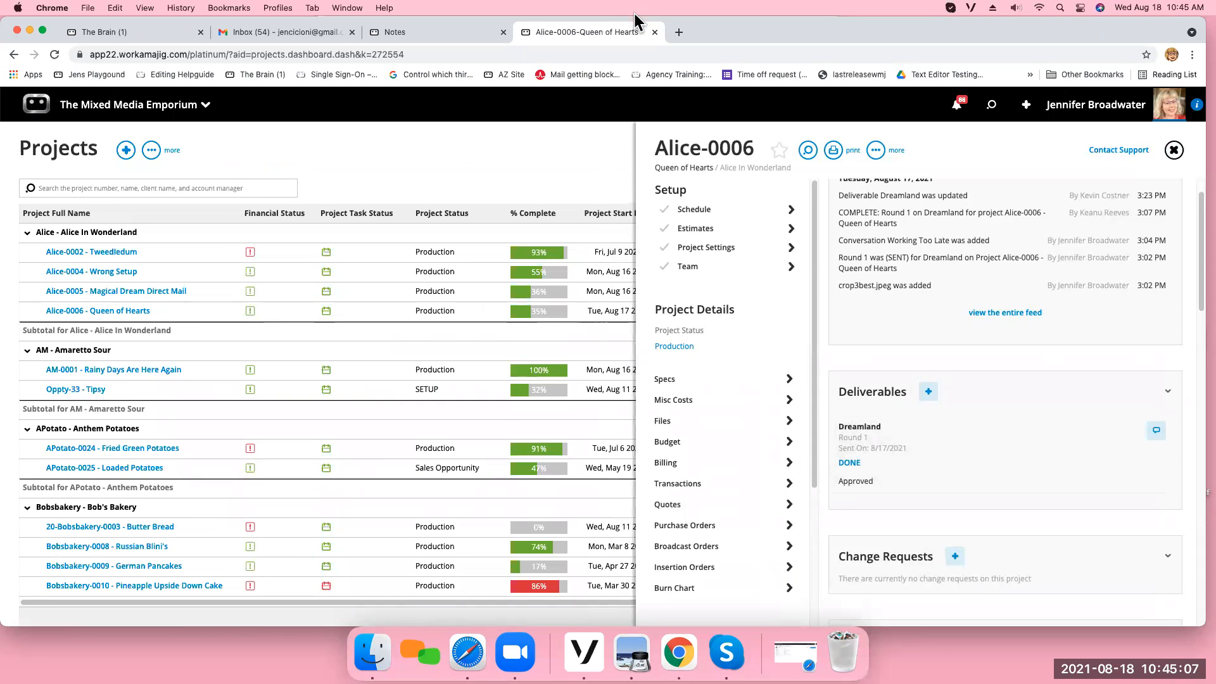
Start a new deliverable for Alice-0006 named "Alice's Deliverable" and link it to task 5.7 Internal Review Approval.
{"action": "left_click", "coordinate": [927, 394]}
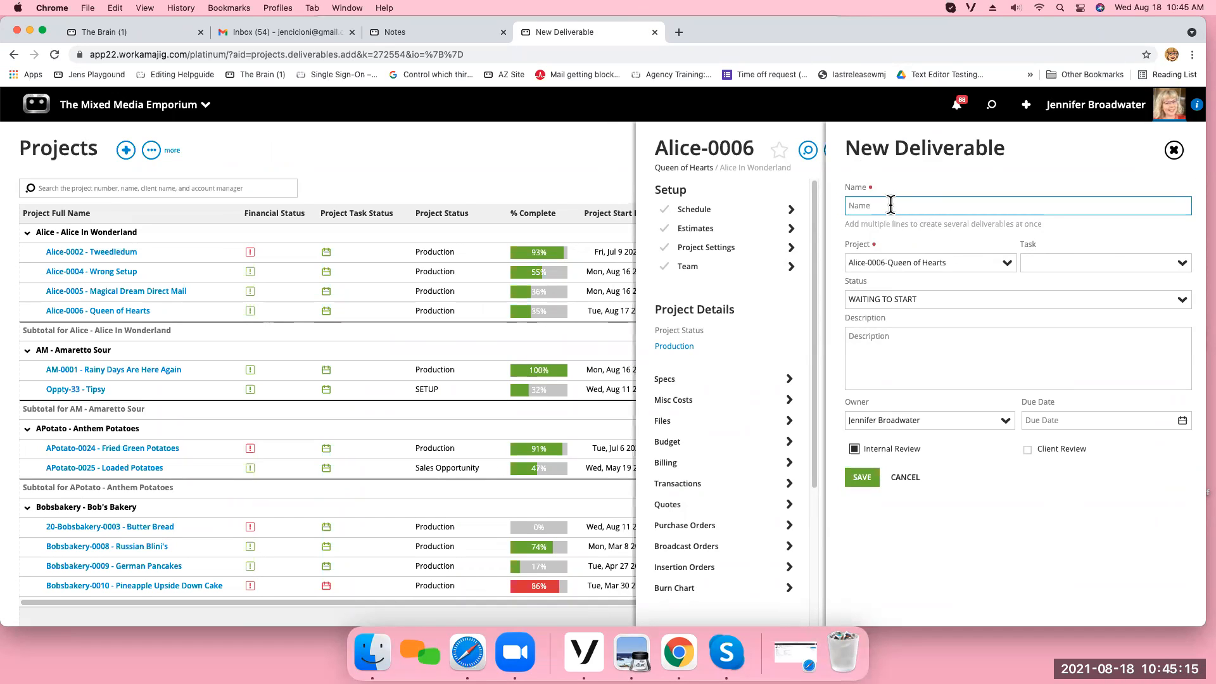
{"action": "type", "text": "Alice's Deliverable"}
{"action": "left_click", "coordinate": [1182, 264]}
{"action": "left_click_drag", "start_coordinate": [1186, 309], "coordinate": [1185, 432]}
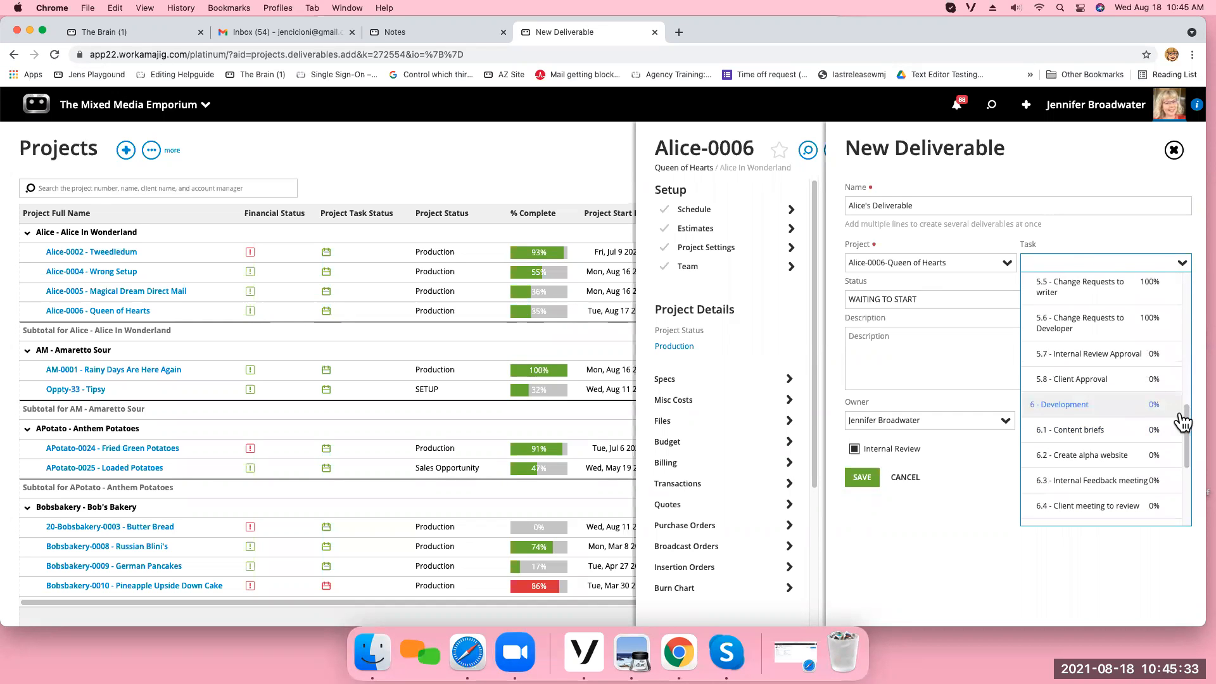
{"action": "left_click", "coordinate": [1120, 363]}
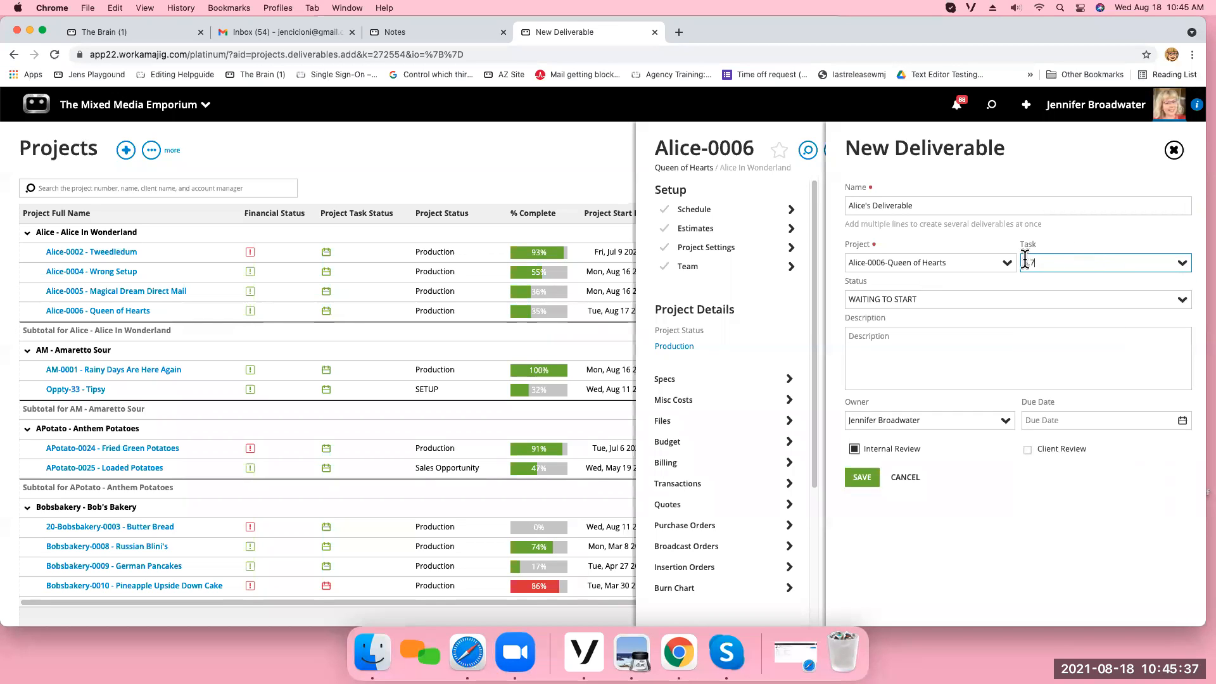
Enter "PDF of a Deliverable" as the new deliverable's description.
{"action": "left_click", "coordinate": [863, 337]}
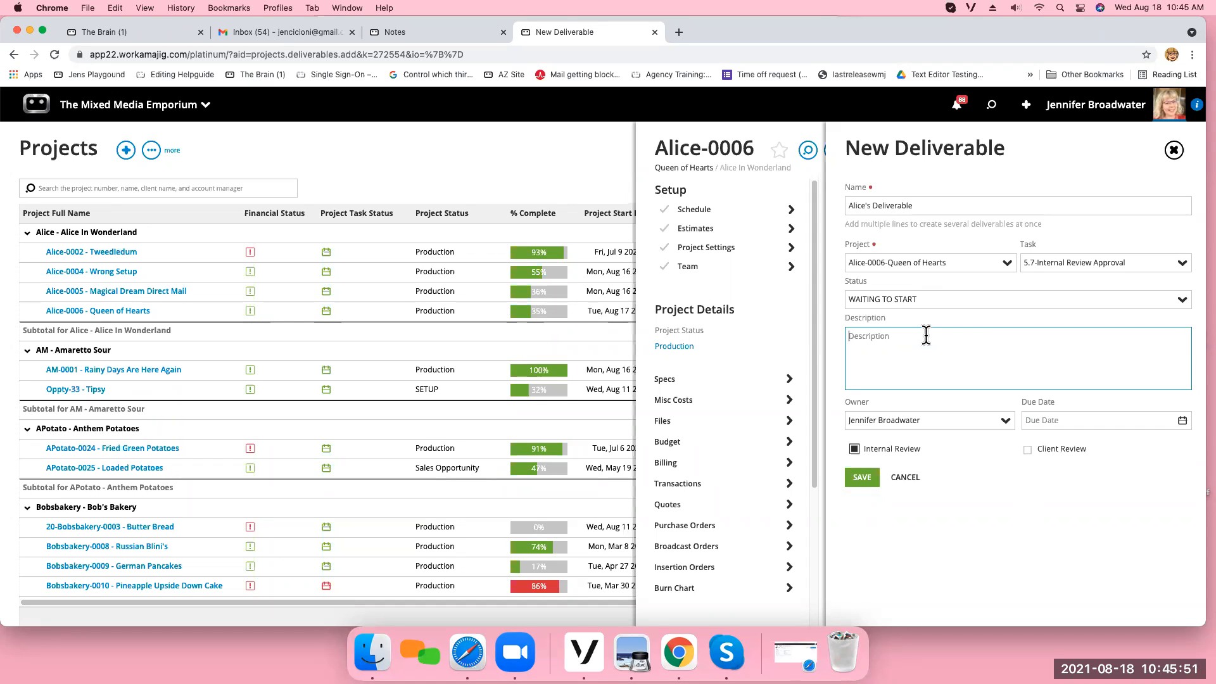
{"action": "type", "text": "Pl"}
{"action": "key", "text": "BackSpace"}
{"action": "type", "text": "F of a Deliveab"}
{"action": "key", "text": "BackSpace"}
{"action": "key", "text": "BackSpace"}
{"action": "type", "text": "rabl"}
Check the owner choices, set the due date to 8/25/2021, enable Client Review and save the deliverable.
{"action": "left_click", "coordinate": [1004, 423]}
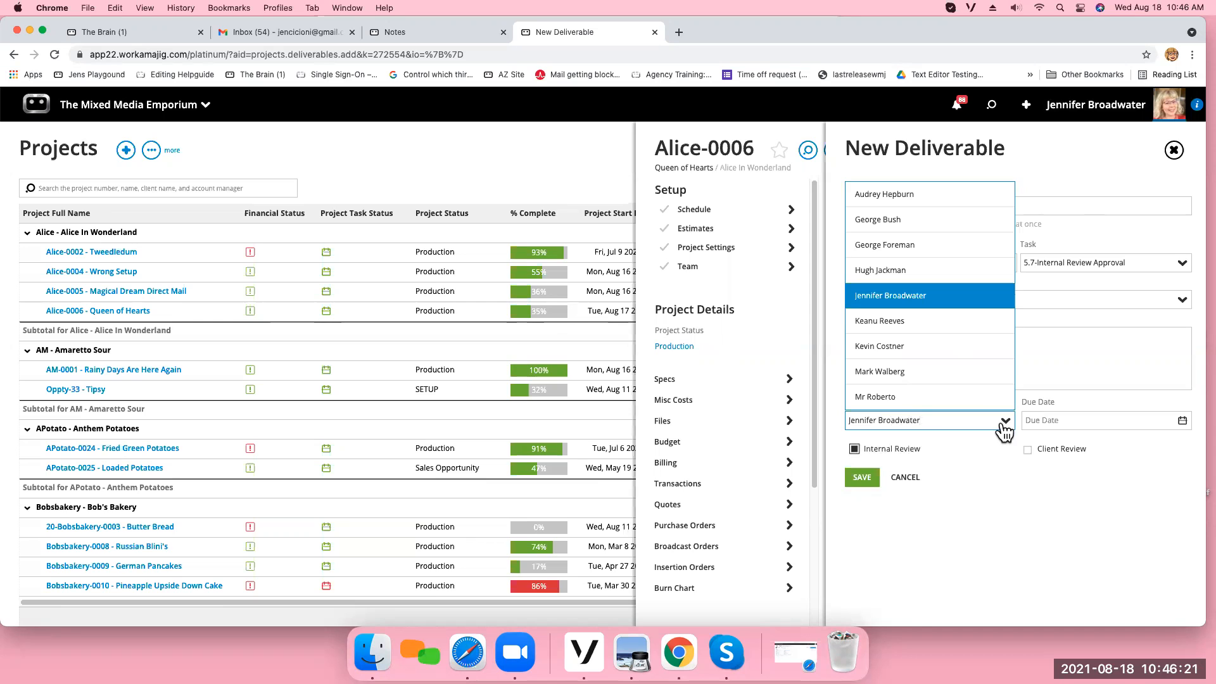
{"action": "left_click", "coordinate": [1004, 424]}
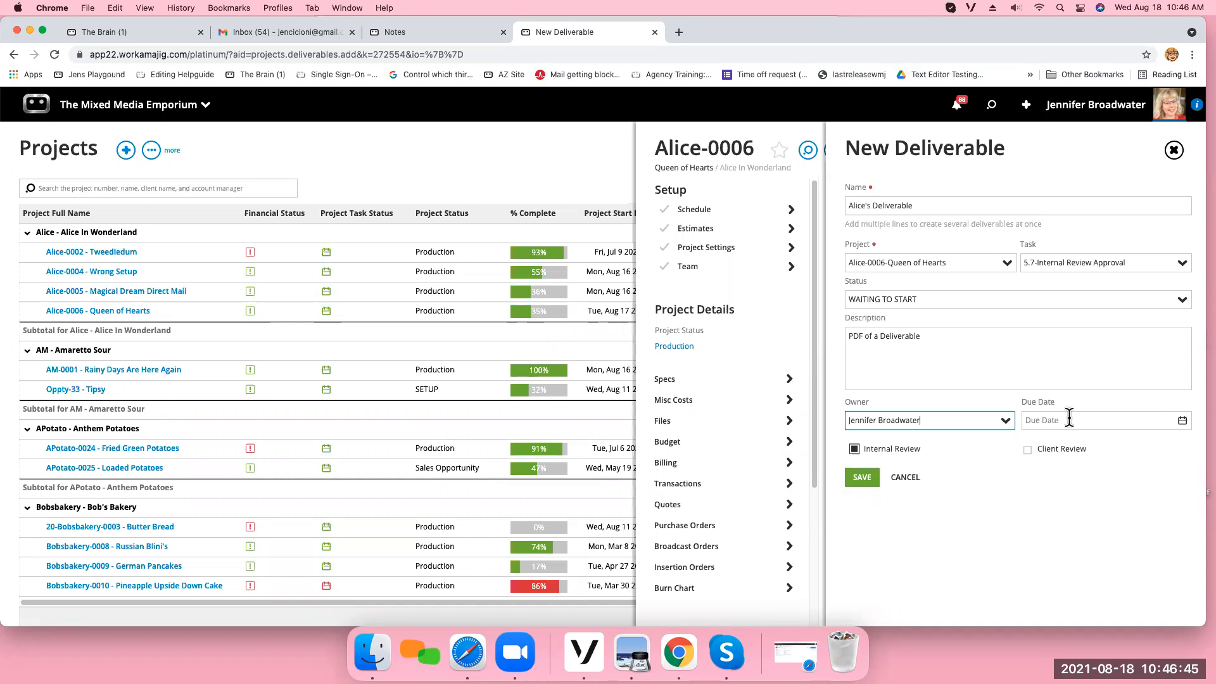
{"action": "left_click", "coordinate": [1182, 423]}
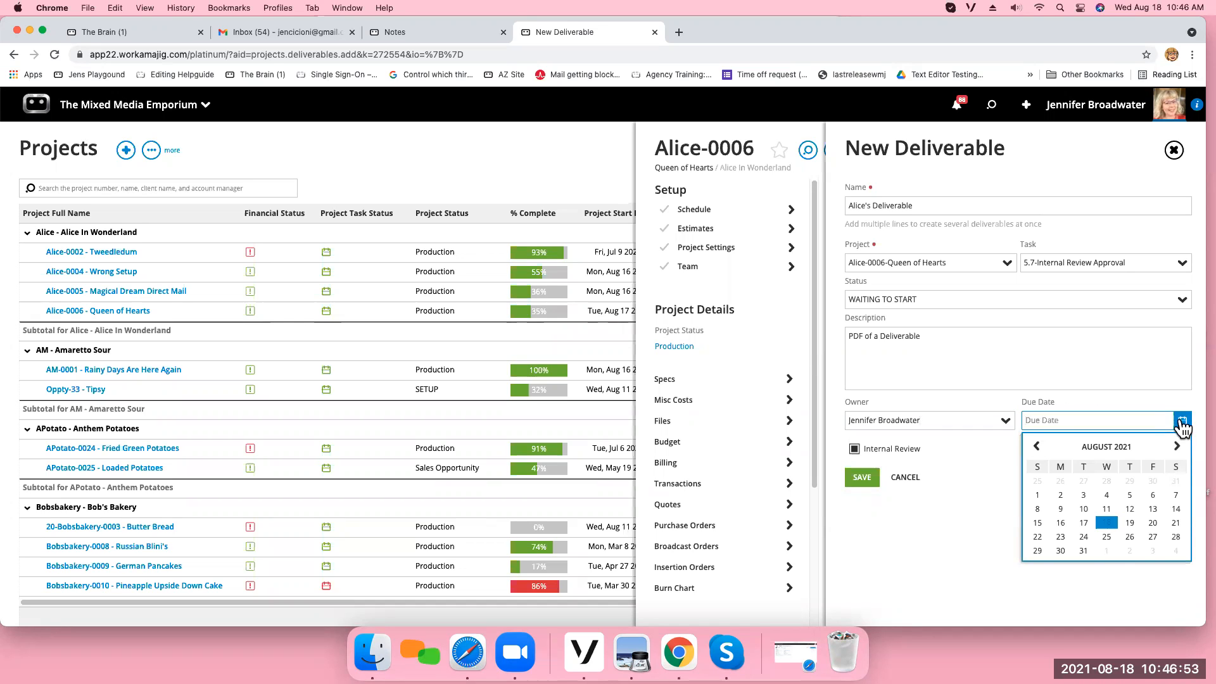
{"action": "left_click", "coordinate": [1108, 538]}
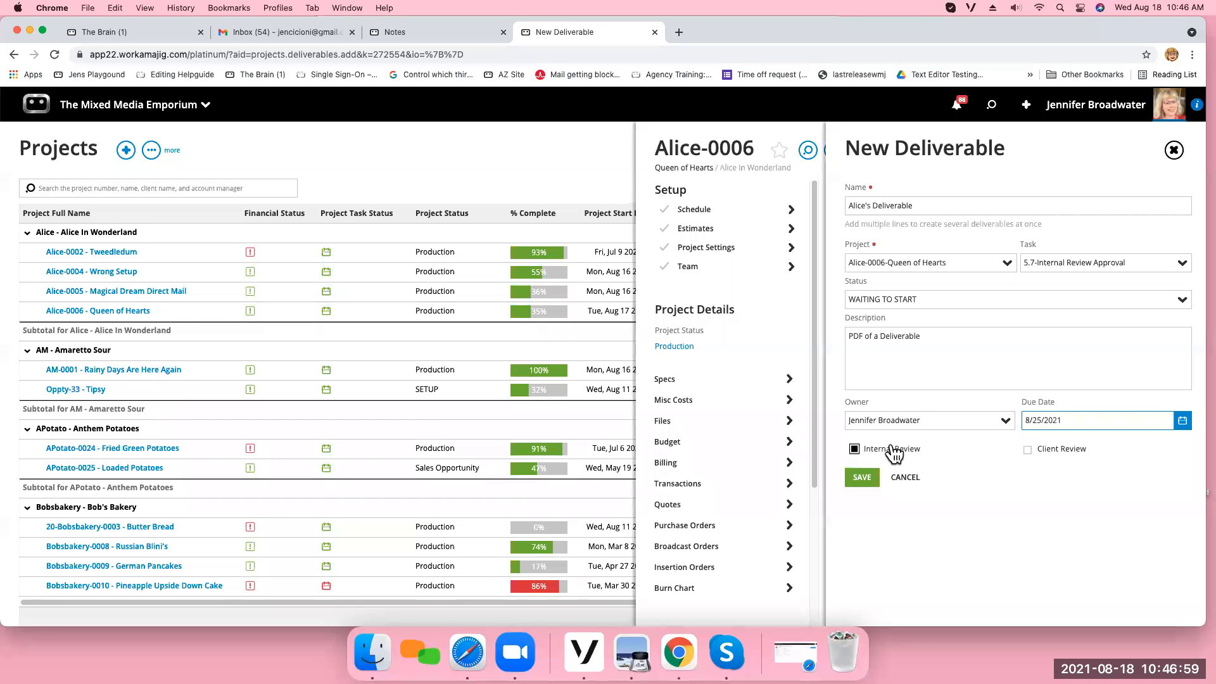
{"action": "left_click", "coordinate": [1027, 450]}
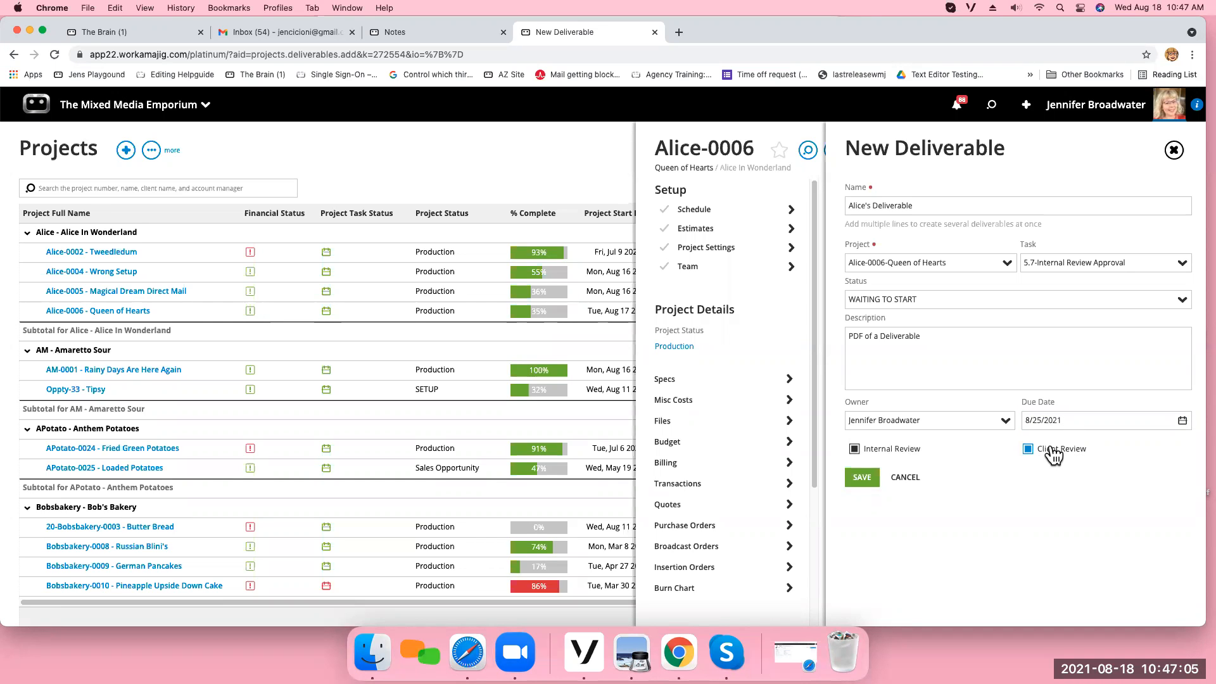
{"action": "left_click", "coordinate": [863, 479]}
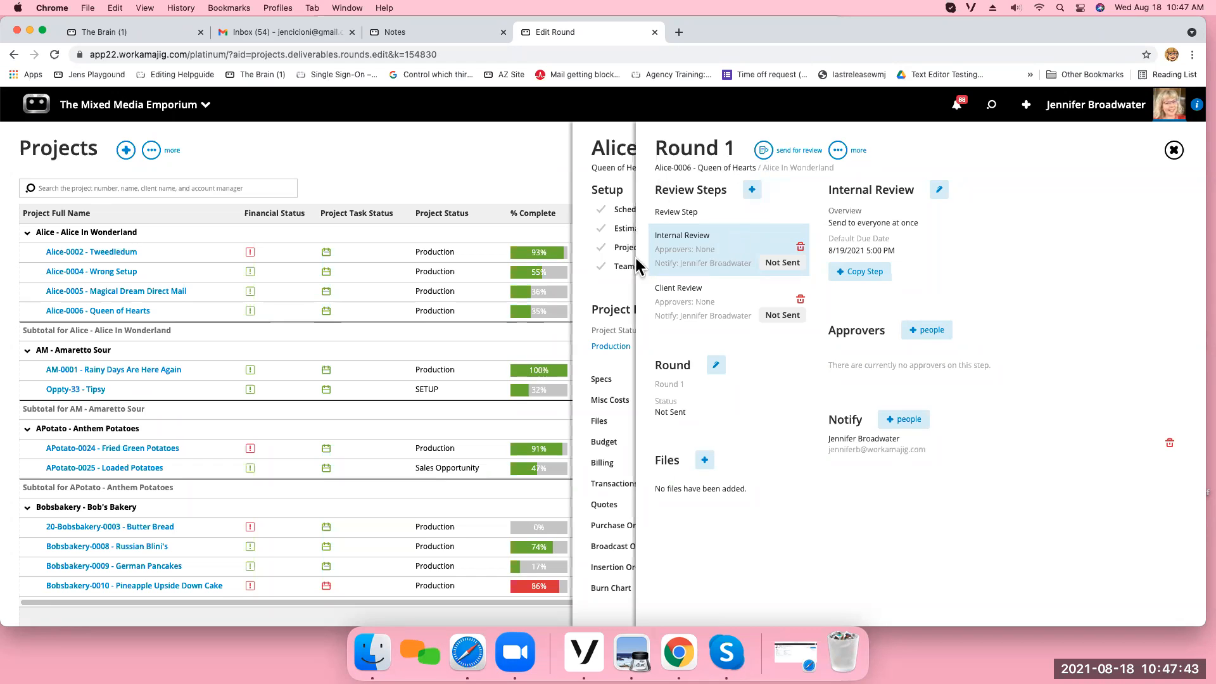
Add a review step named "step for supervisor" to Round 1.
{"action": "left_click", "coordinate": [752, 193]}
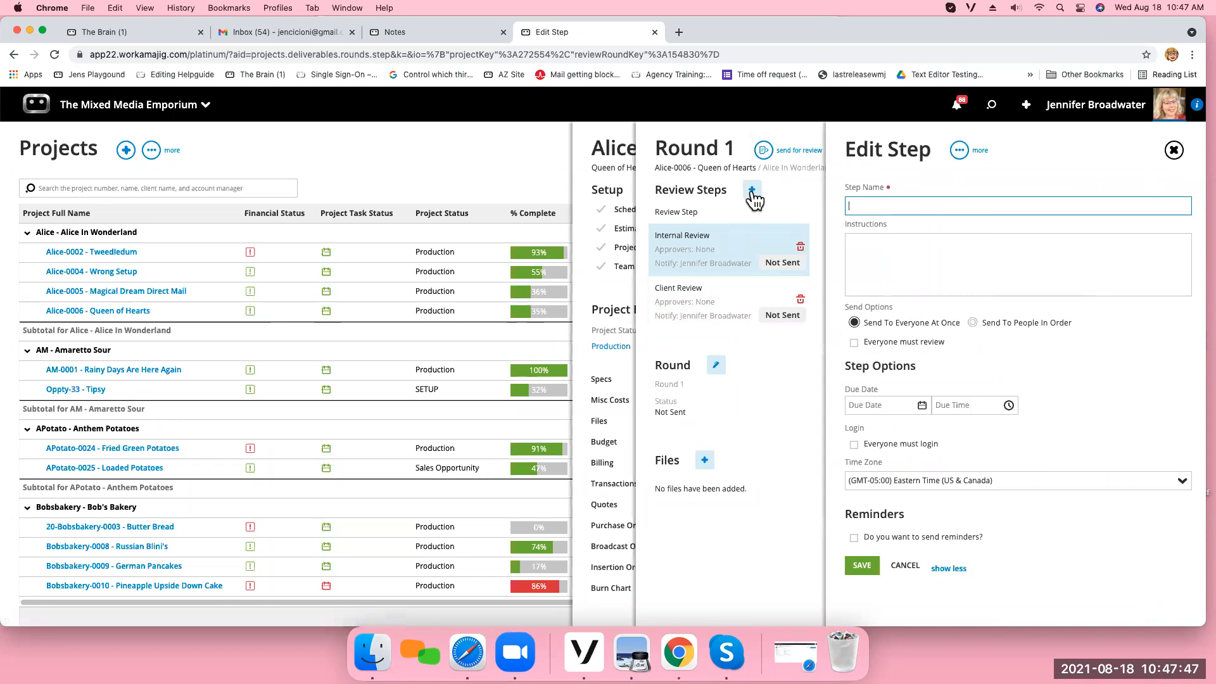
{"action": "type", "text": "step for superviso"}
{"action": "left_click", "coordinate": [863, 565]}
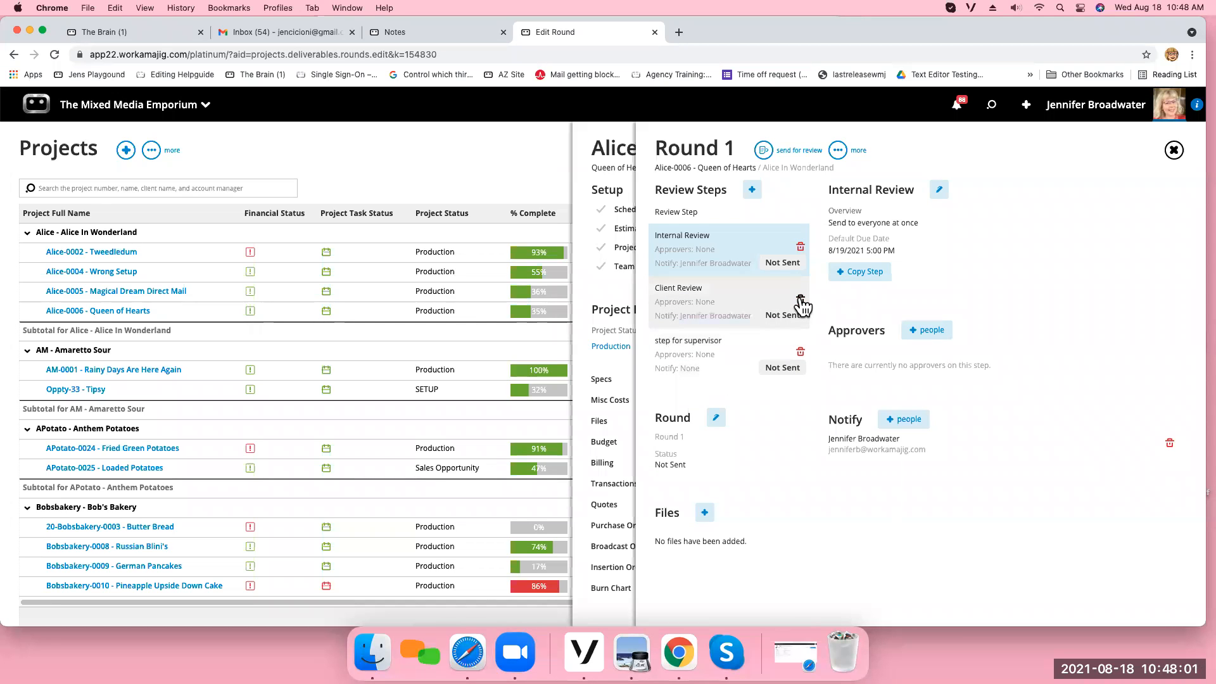
Delete the Client Review and "step for supervisor" review steps from Round 1.
{"action": "left_click", "coordinate": [801, 299]}
{"action": "left_click", "coordinate": [1116, 105]}
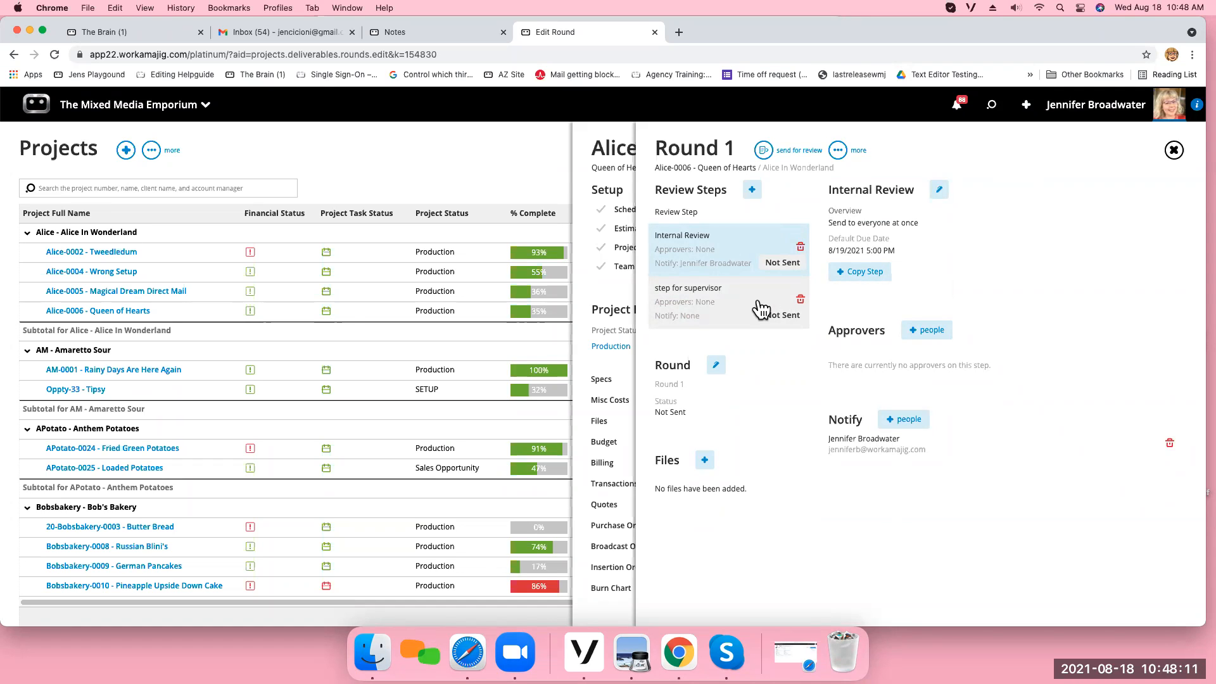
{"action": "left_click", "coordinate": [800, 299]}
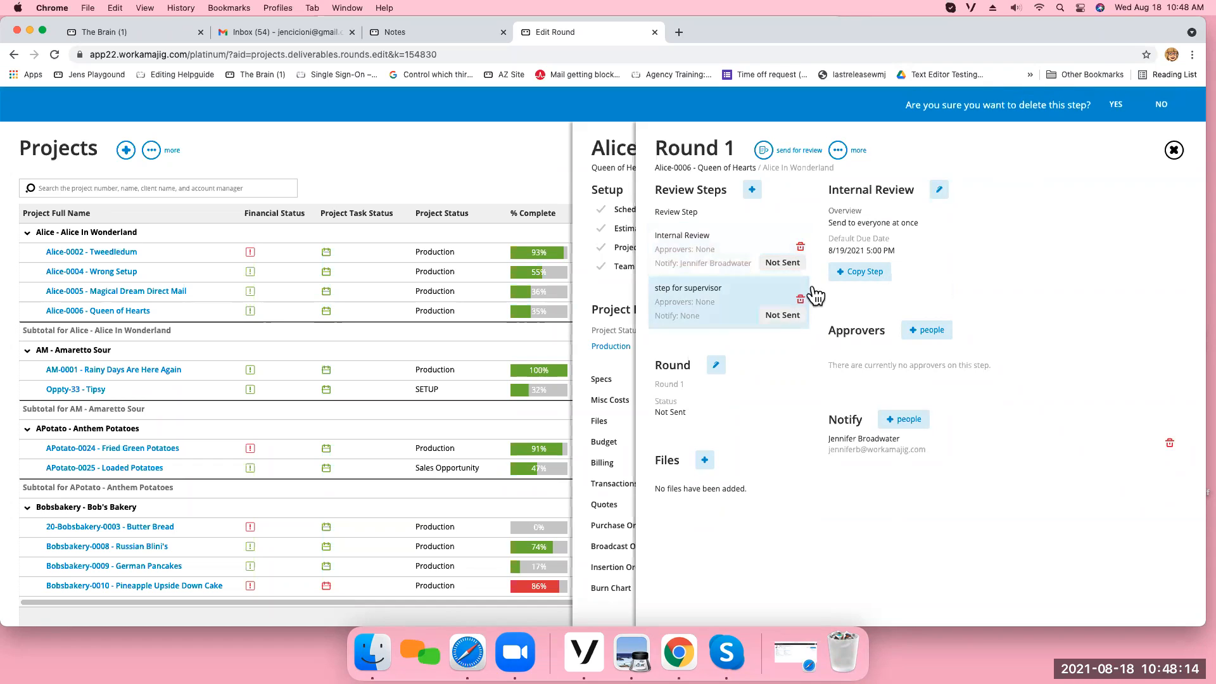
{"action": "left_click", "coordinate": [1116, 107]}
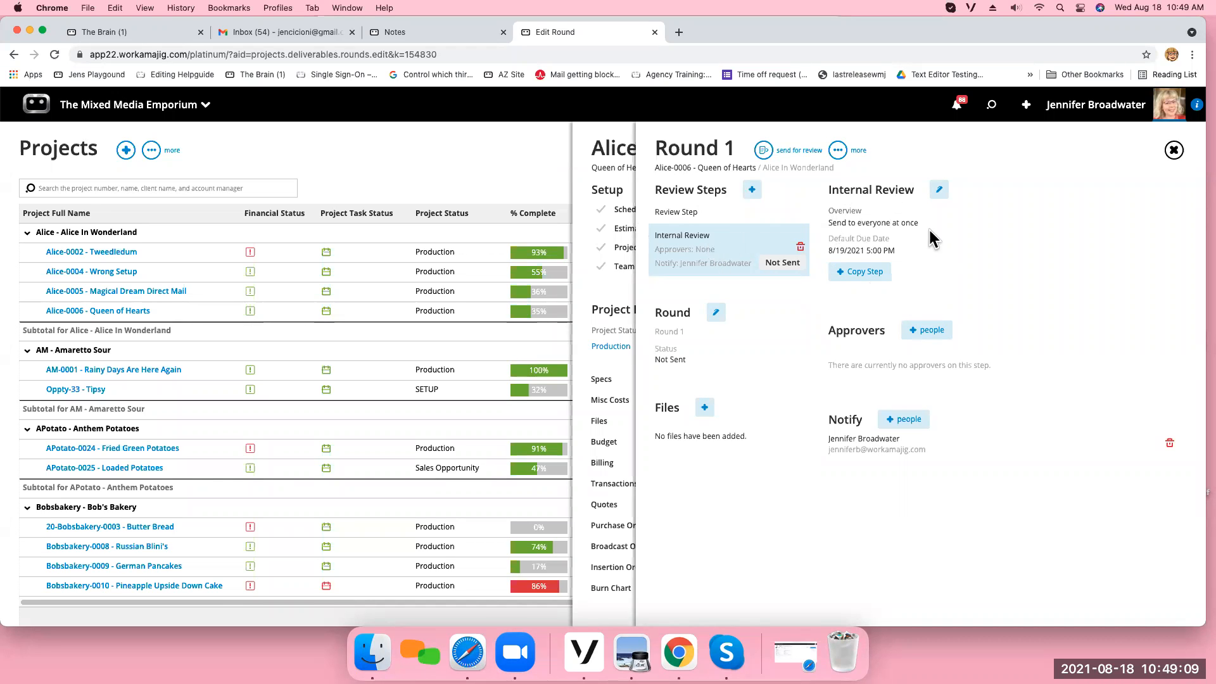
Edit the Internal Review step and enter the instructions "Please review and let me know what you like or don't".
{"action": "left_click", "coordinate": [938, 192]}
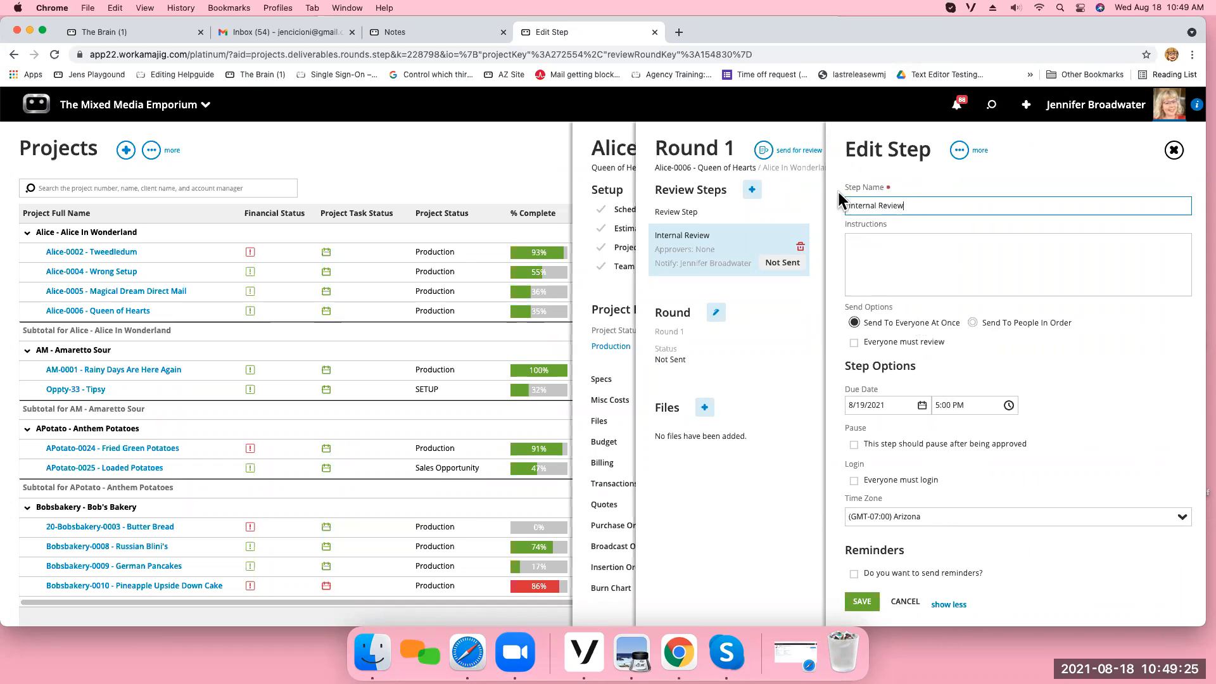
{"action": "left_click", "coordinate": [860, 241]}
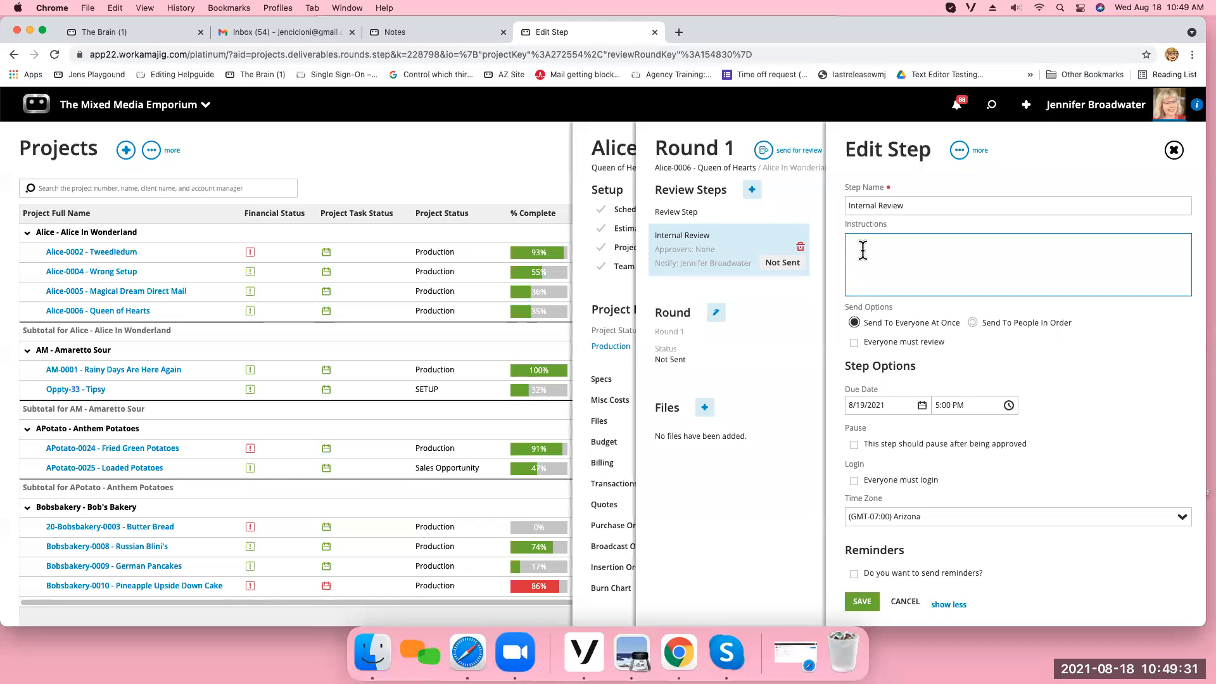
{"action": "type", "text": "Please review and let me know what you like or don't"}
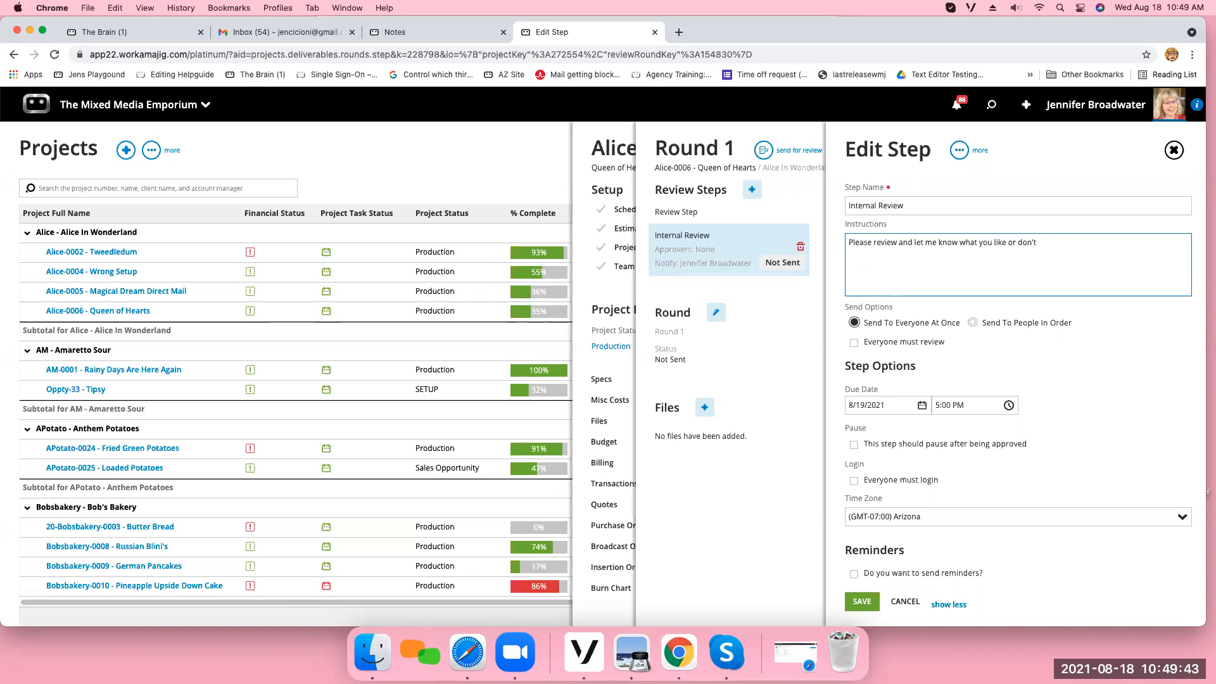
Try out the Everyone must review option, and set the step to Send To People In Order with 3 days to approve.
{"action": "left_click", "coordinate": [1008, 359]}
{"action": "left_click", "coordinate": [1001, 352]}
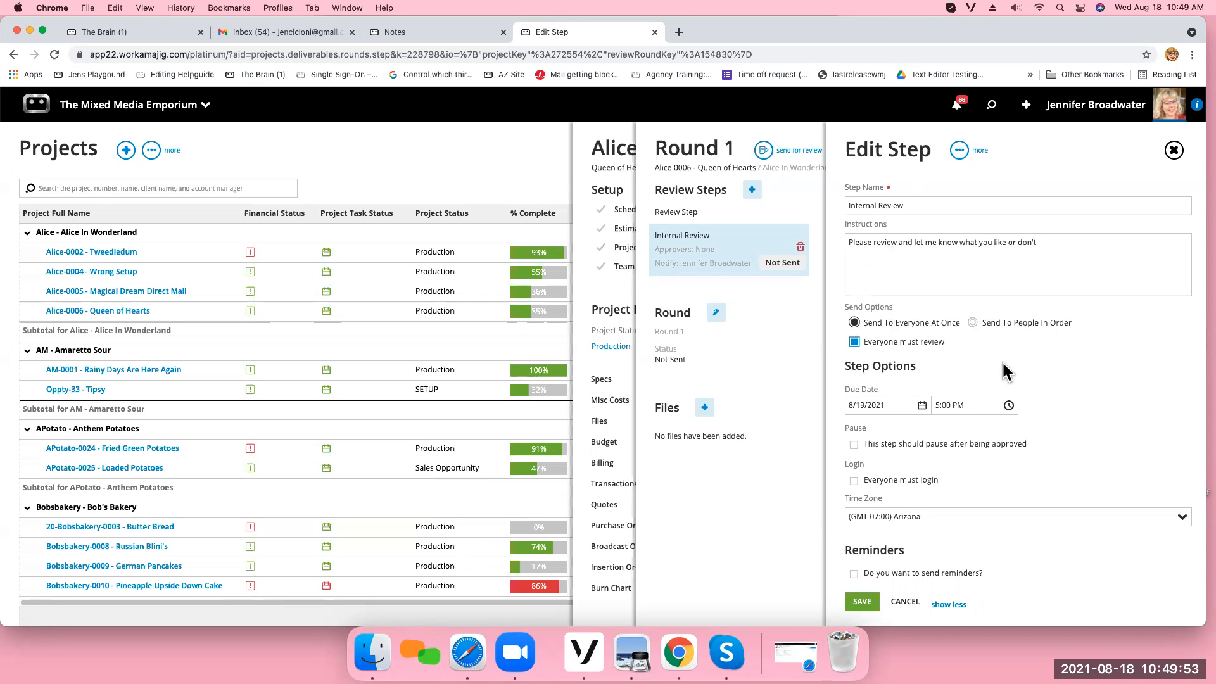
{"action": "left_click", "coordinate": [867, 342]}
{"action": "left_click", "coordinate": [973, 324]}
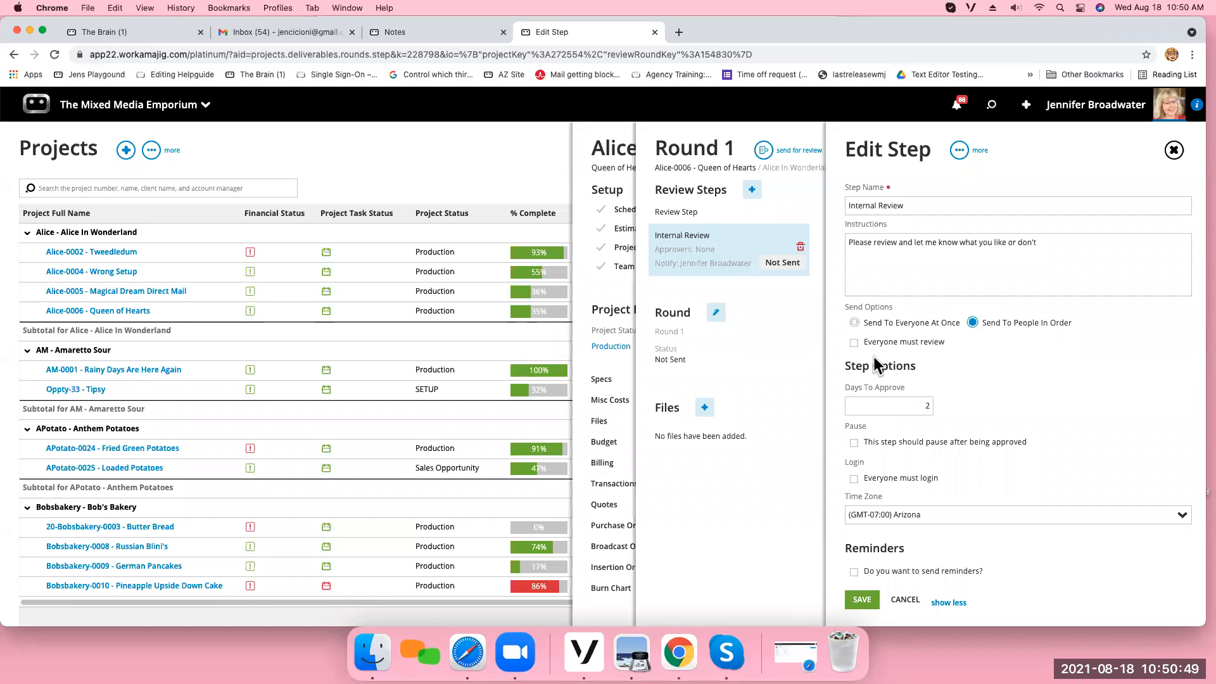
{"action": "left_click", "coordinate": [855, 344]}
{"action": "left_click", "coordinate": [912, 406]}
{"action": "type", "text": "3"}
Try out the pause-after-approval and Everyone must login options, and turn both back off.
{"action": "left_click", "coordinate": [1023, 478]}
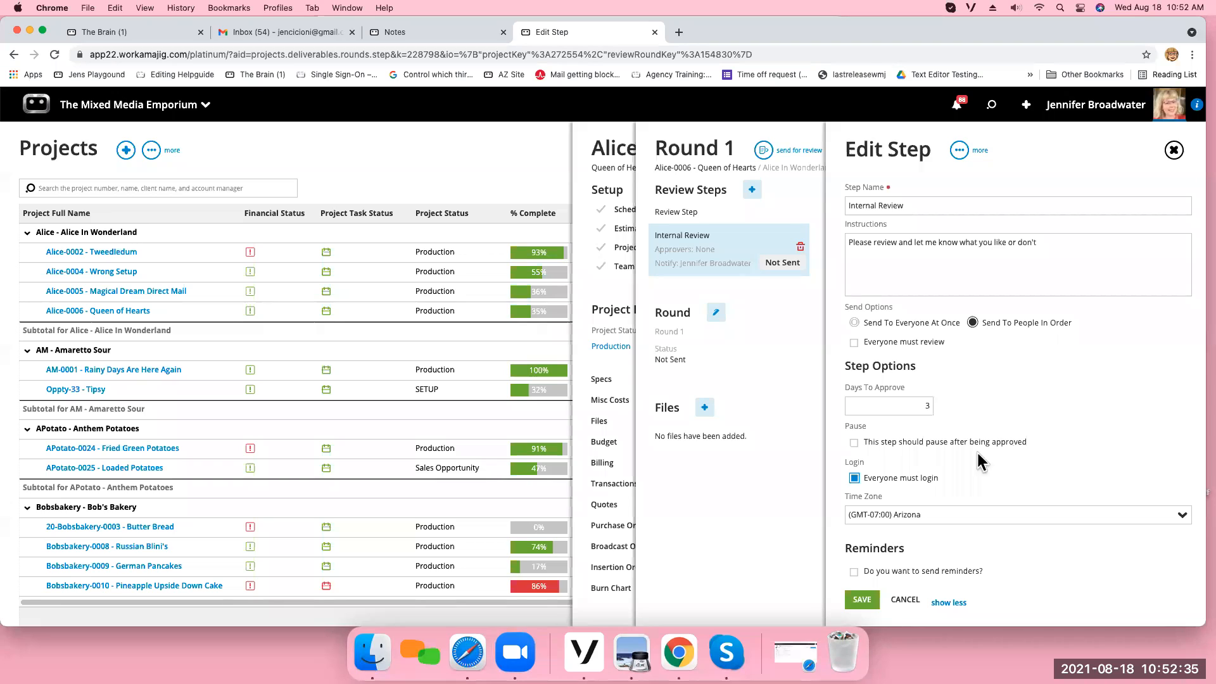
{"action": "left_click", "coordinate": [854, 443]}
{"action": "left_click", "coordinate": [854, 443]}
{"action": "left_click", "coordinate": [855, 479]}
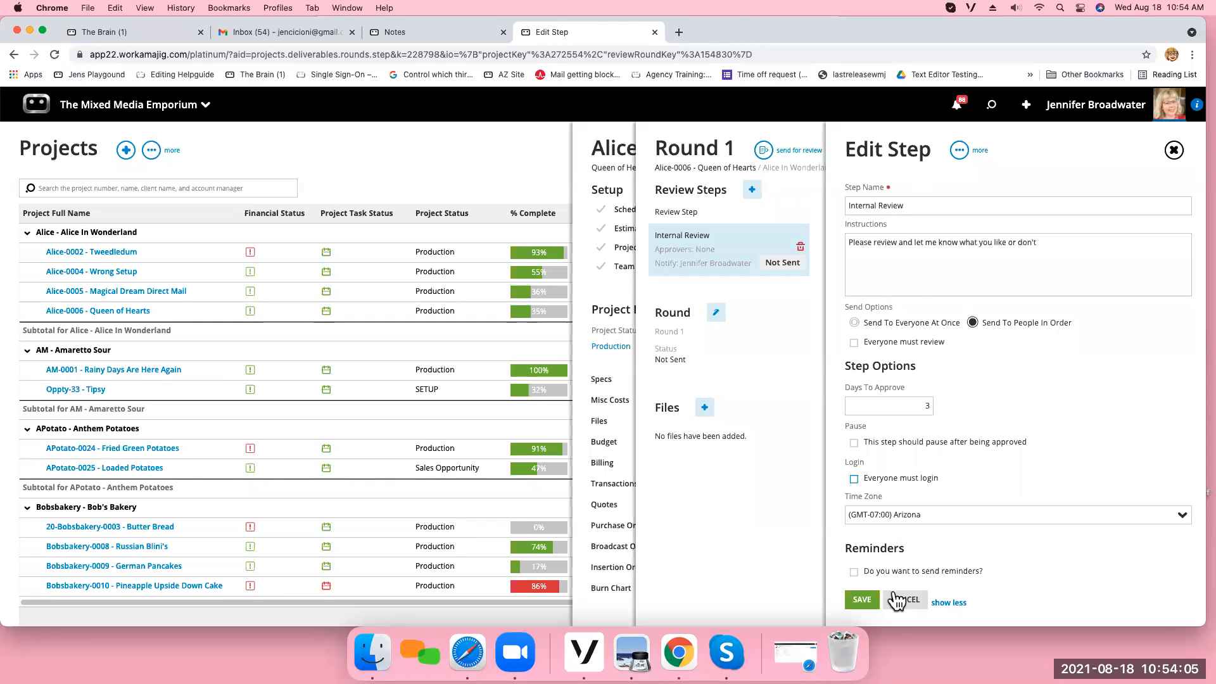
Try out step reminders with a Daily interval starting 2 hours before the due date, and turn reminders back off.
{"action": "left_click", "coordinate": [854, 571]}
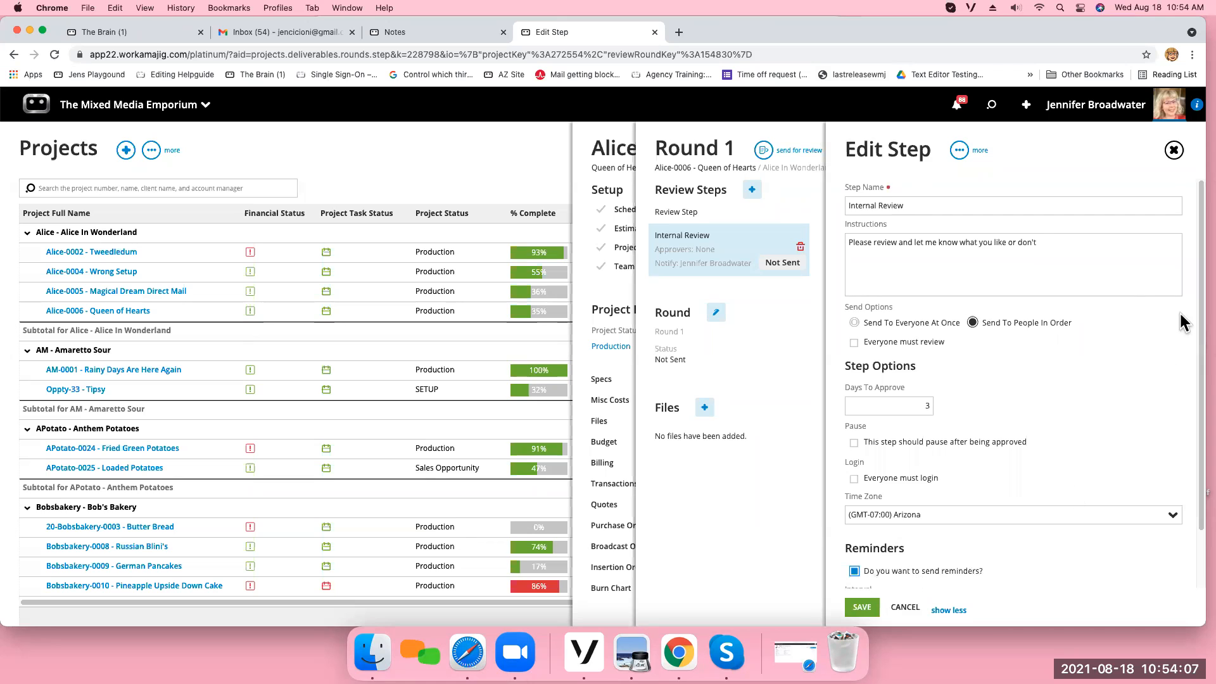
{"action": "scroll", "coordinate": [1179, 320], "scroll_direction": "down", "scroll_amount": 2}
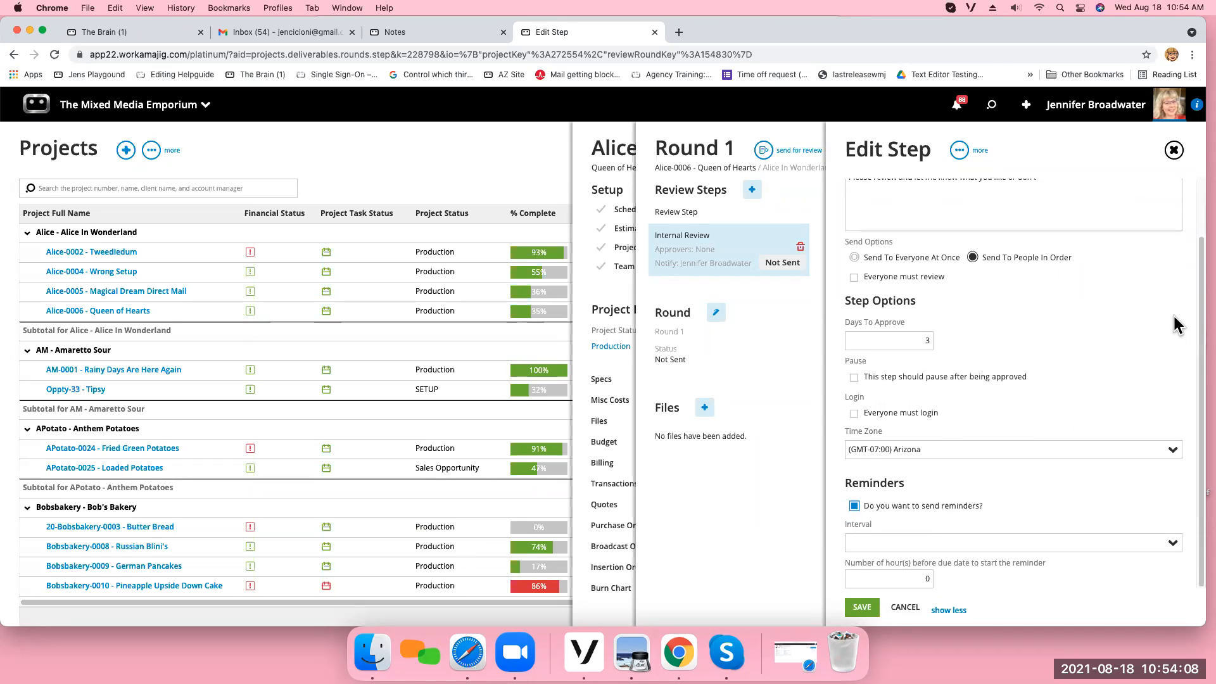
{"action": "left_click", "coordinate": [1171, 545]}
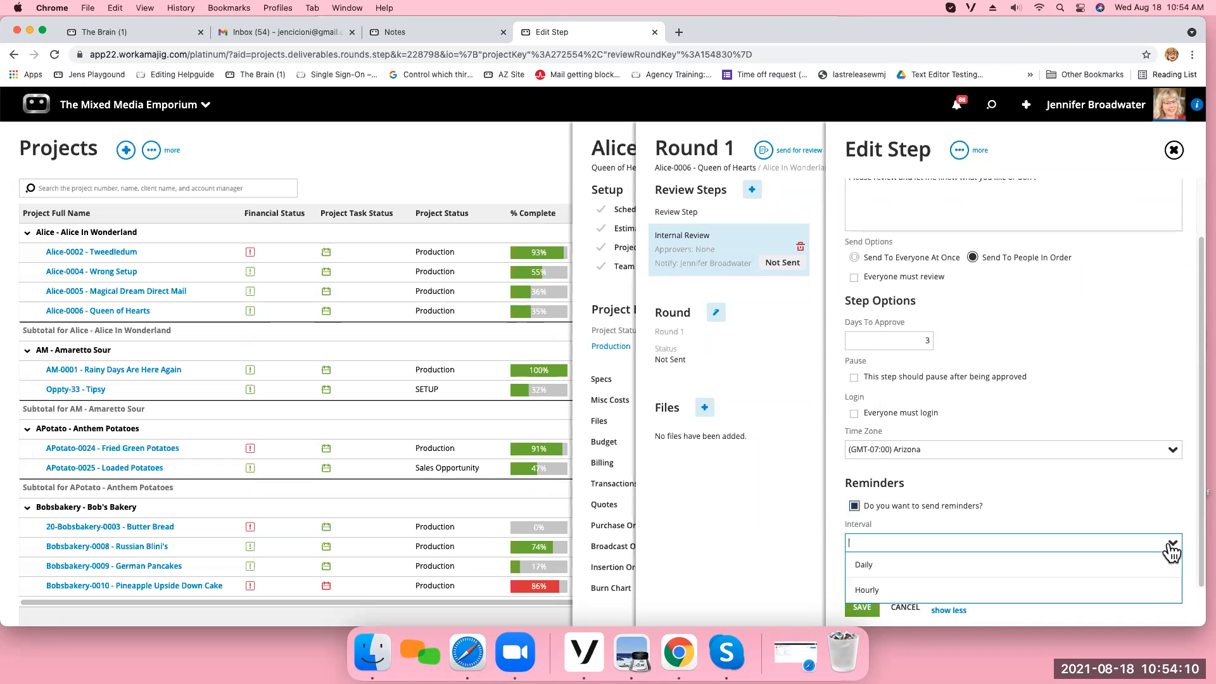
{"action": "left_click", "coordinate": [891, 576]}
{"action": "left_click", "coordinate": [926, 578]}
{"action": "type", "text": "2"}
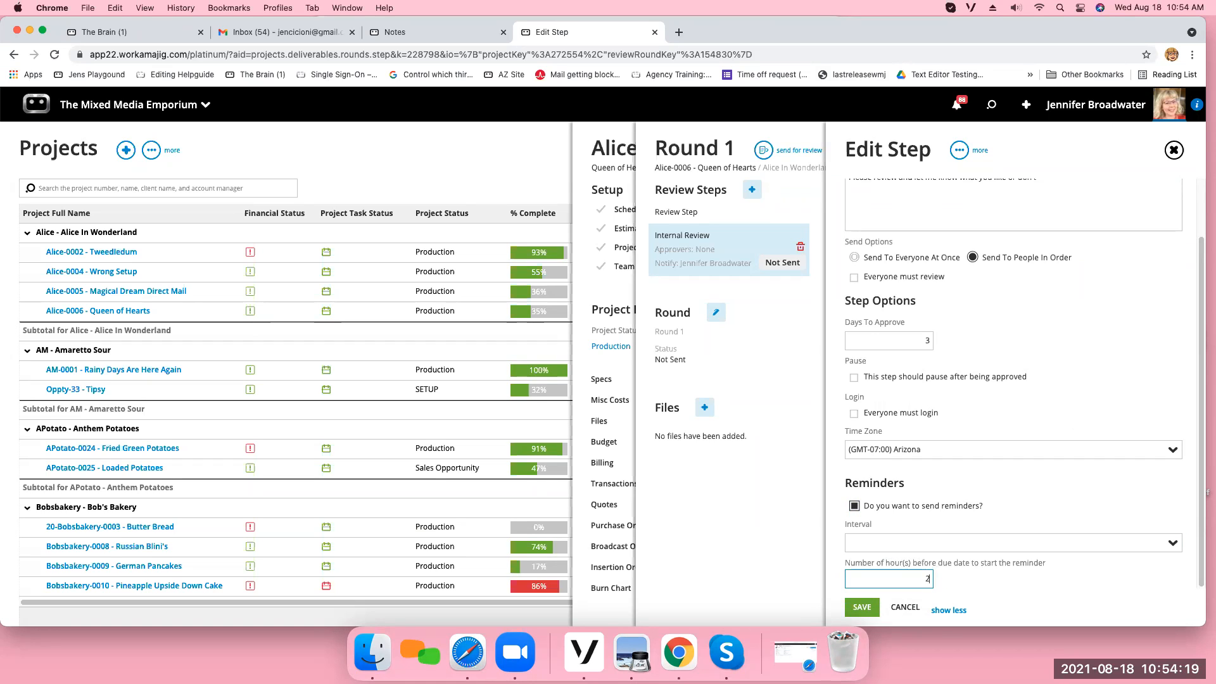
{"action": "left_click", "coordinate": [973, 588]}
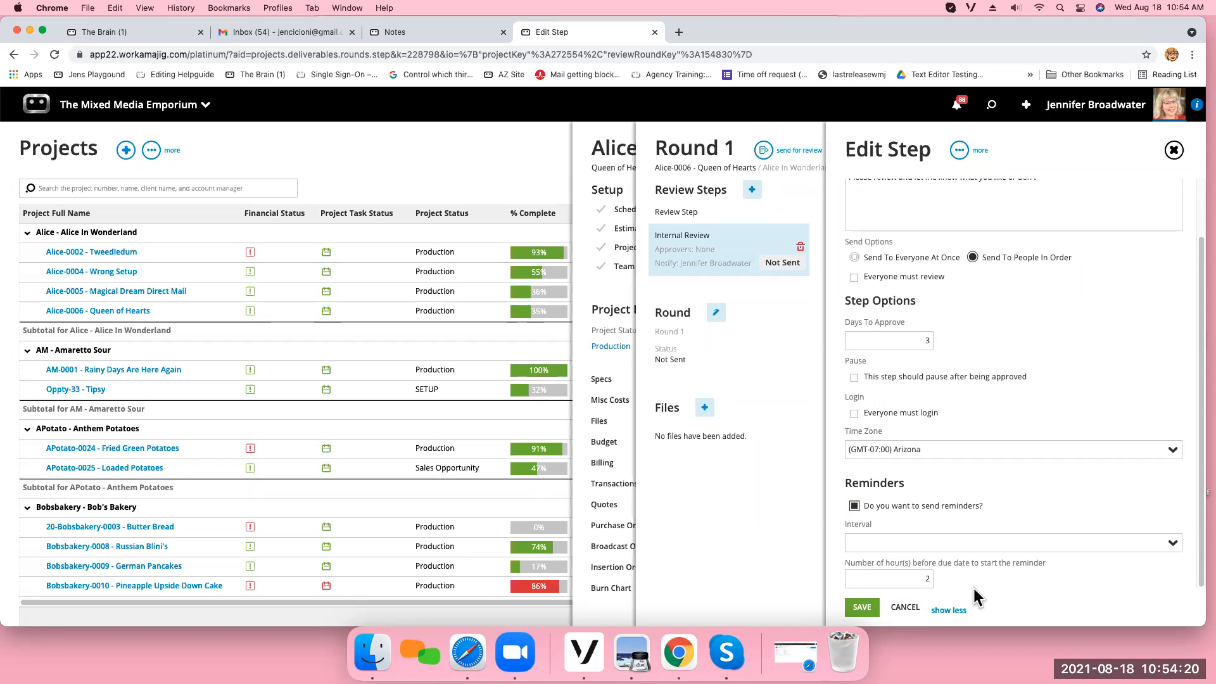
{"action": "left_click", "coordinate": [850, 505]}
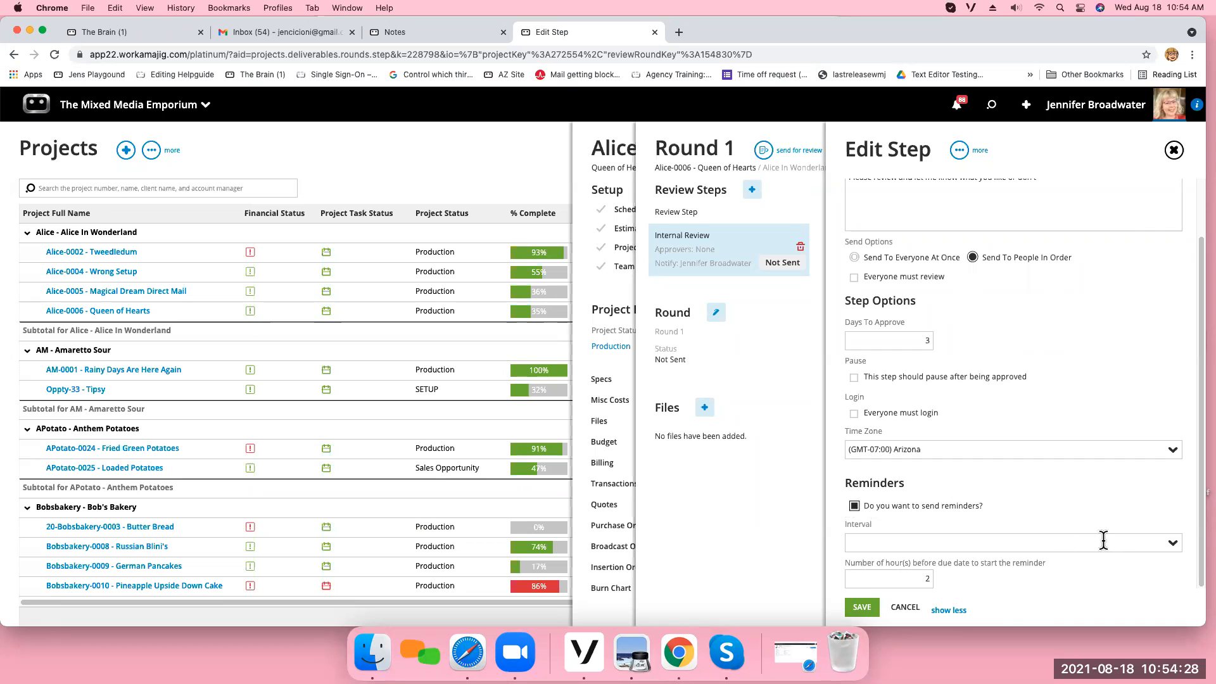
{"action": "left_click", "coordinate": [867, 505]}
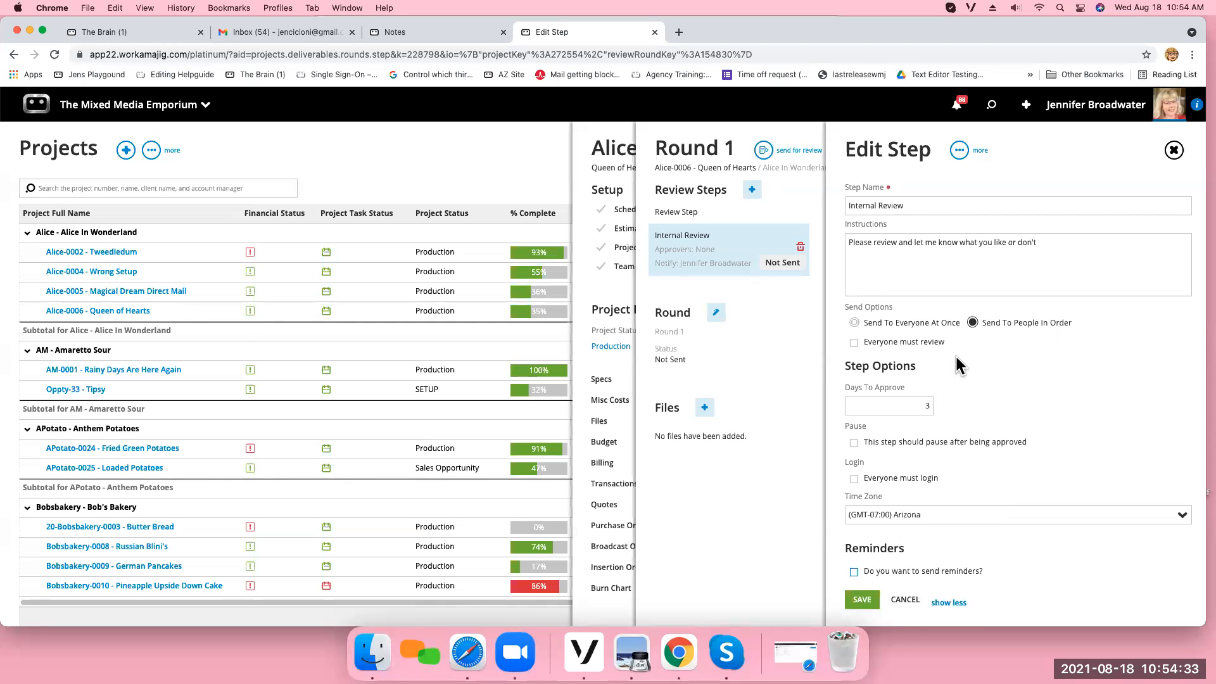
Save the Internal Review step and add team members Kevin Costner and Keanu Reeves as its approvers.
{"action": "left_click", "coordinate": [862, 599]}
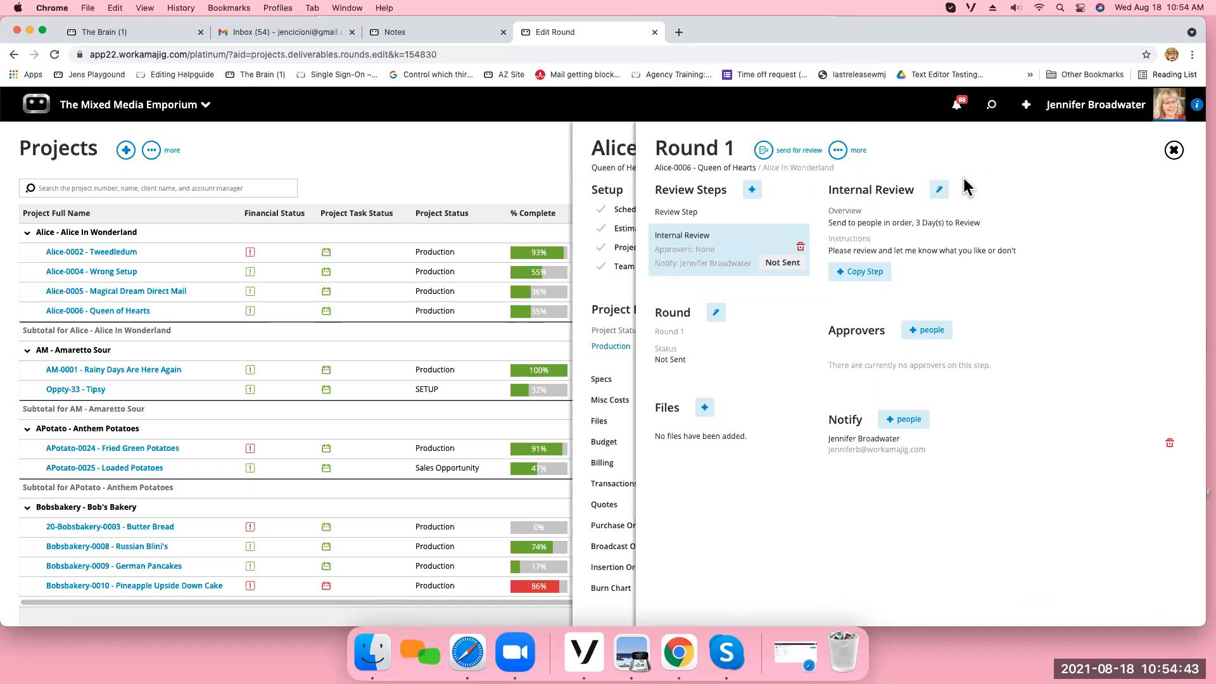
{"action": "left_click", "coordinate": [929, 331]}
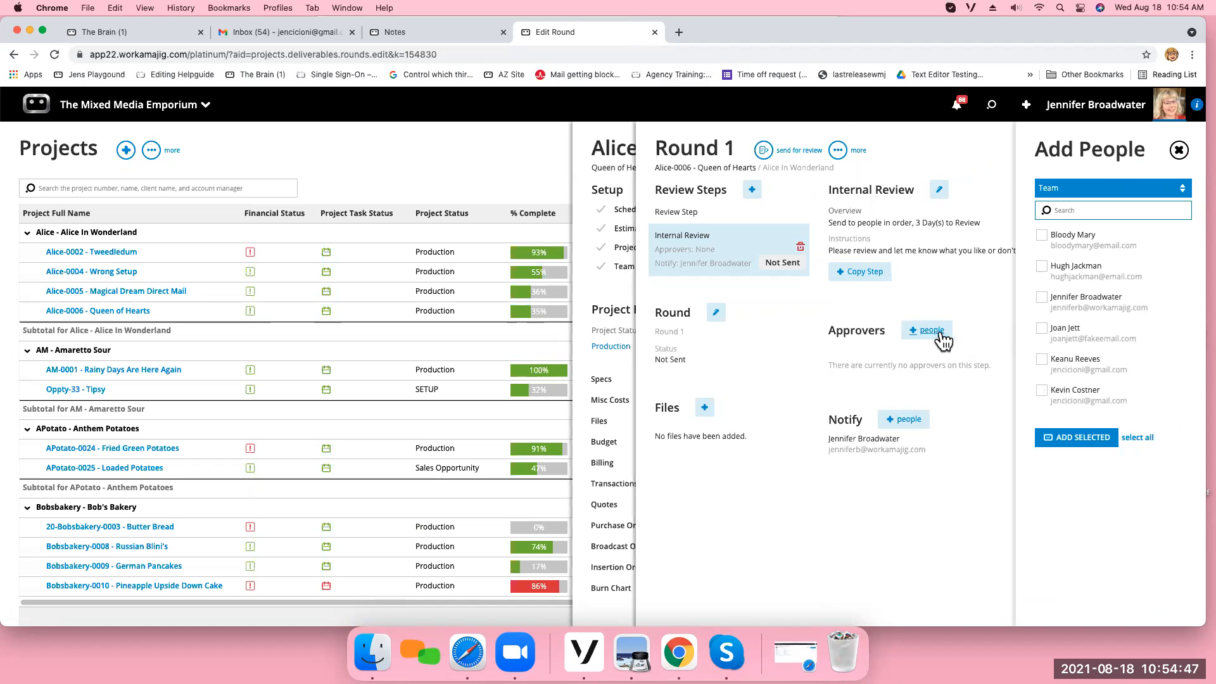
{"action": "left_click", "coordinate": [1042, 391]}
{"action": "left_click", "coordinate": [1044, 360]}
{"action": "left_click", "coordinate": [1087, 439]}
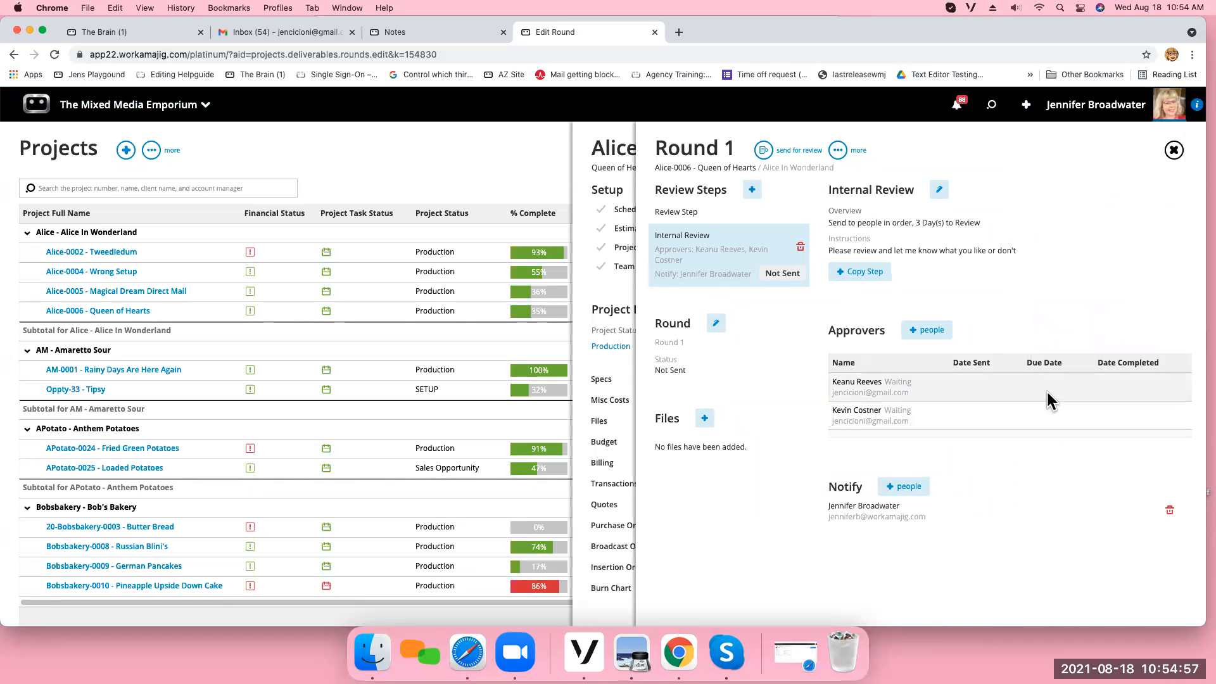
Reorder the Internal Review approvers by deleting Keanu Reeves and adding him again after Kevin Costner.
{"action": "left_click", "coordinate": [1047, 386]}
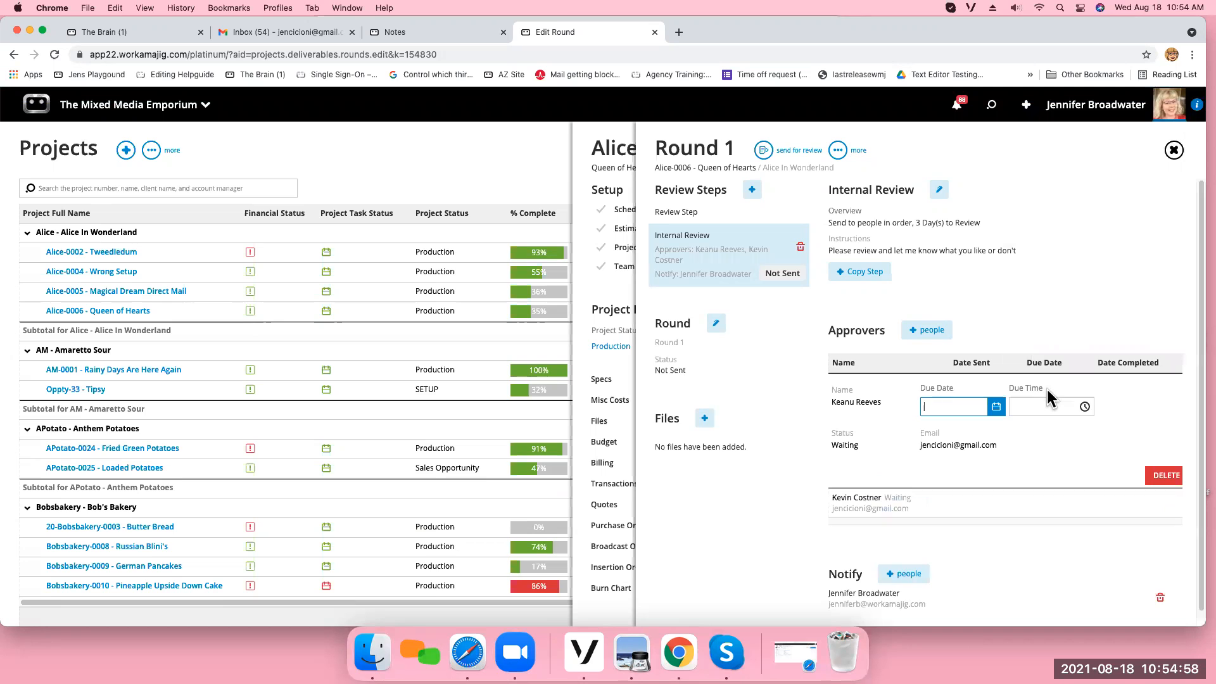
{"action": "left_click", "coordinate": [1166, 475]}
{"action": "left_click", "coordinate": [1117, 105]}
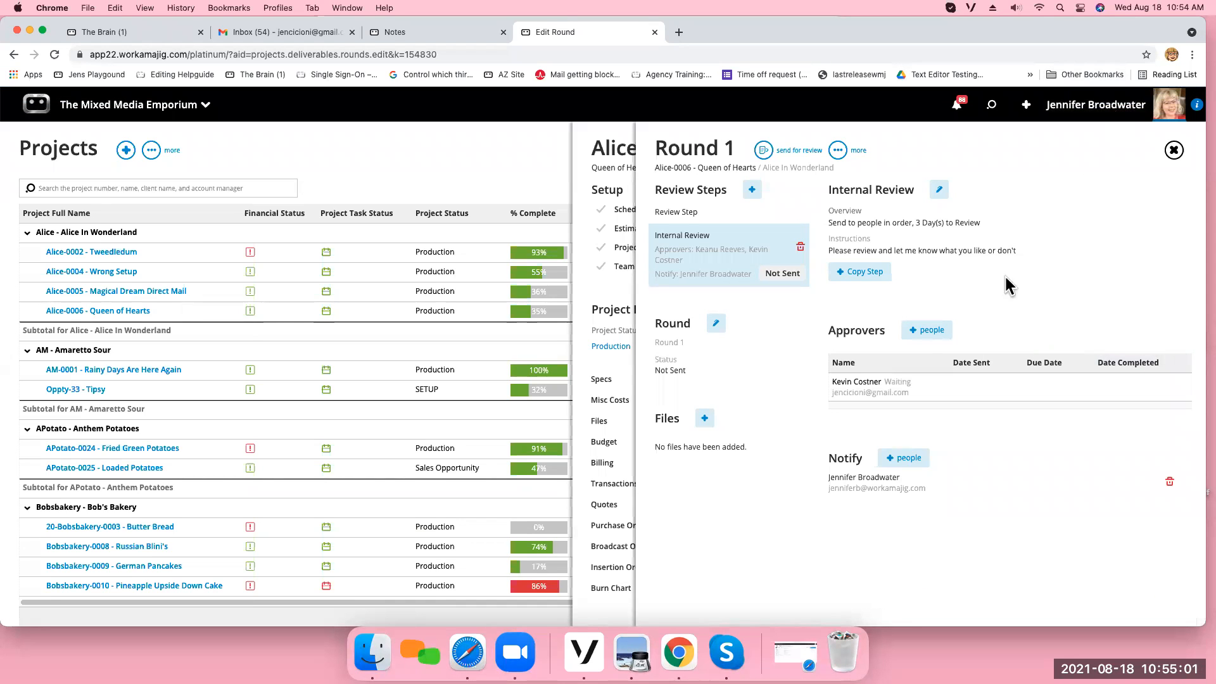
{"action": "left_click", "coordinate": [918, 335]}
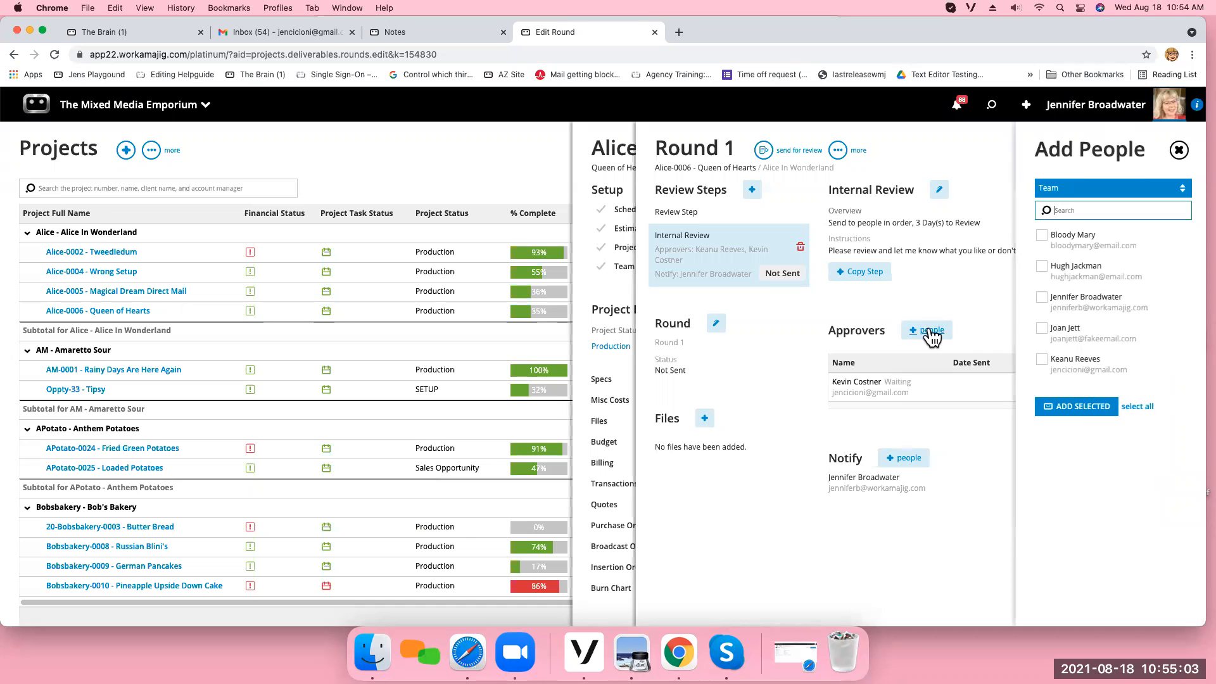
{"action": "left_click", "coordinate": [1042, 359]}
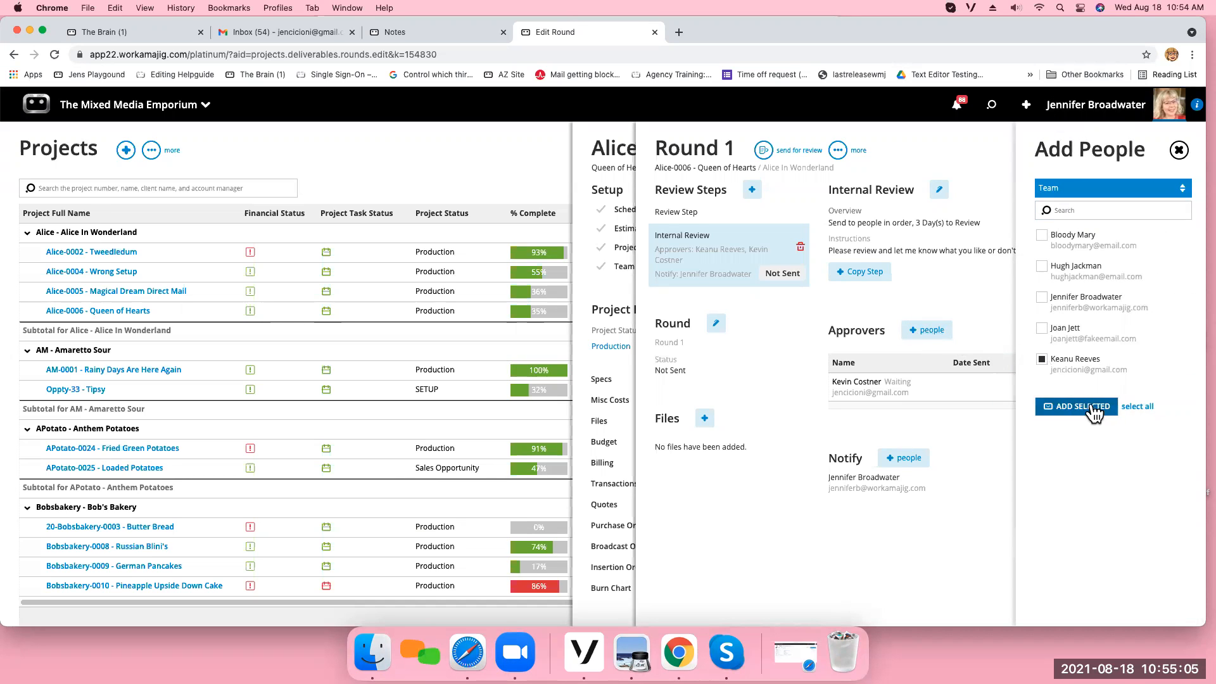
{"action": "left_click", "coordinate": [1077, 406]}
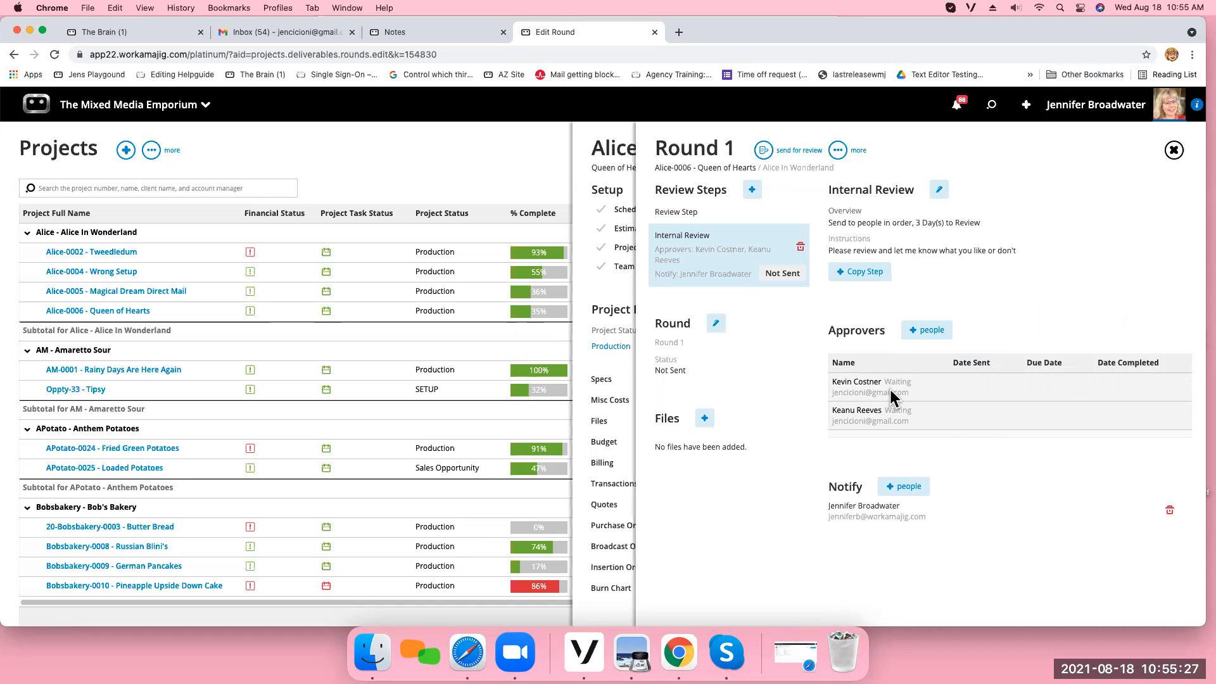
Examine the Team, Staff and Contacts lists of people who can be notified, without adding anyone.
{"action": "left_click", "coordinate": [908, 488]}
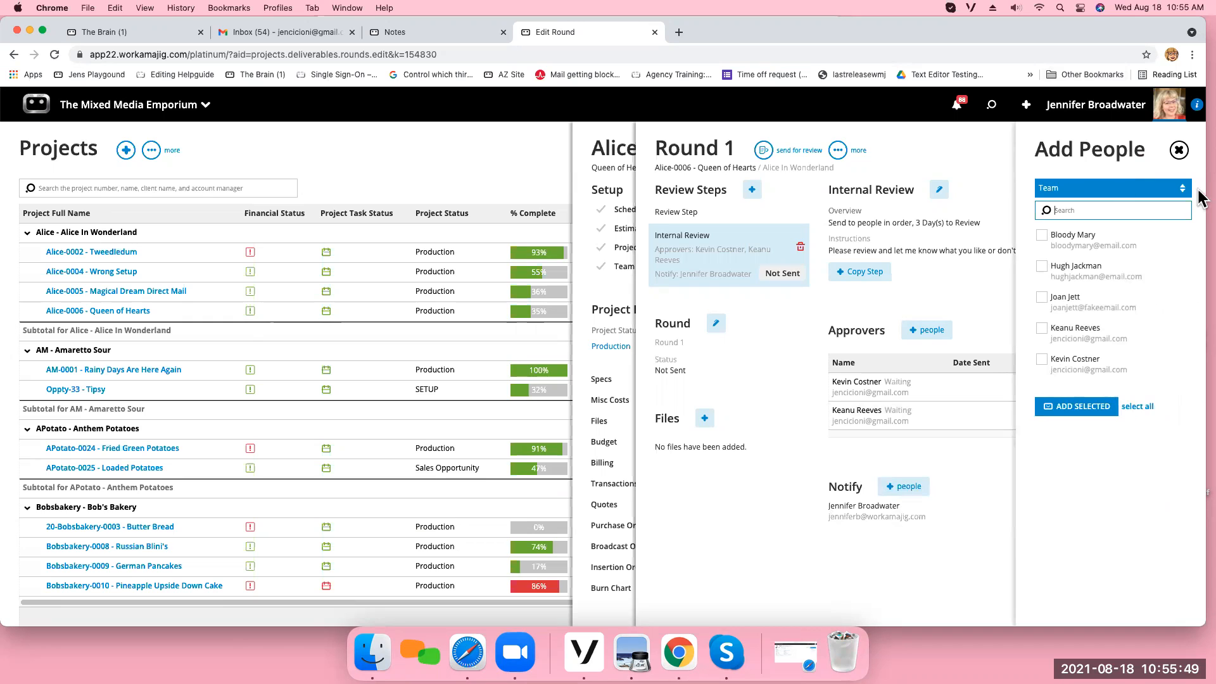
{"action": "left_click", "coordinate": [1178, 188]}
{"action": "left_click", "coordinate": [1059, 207]}
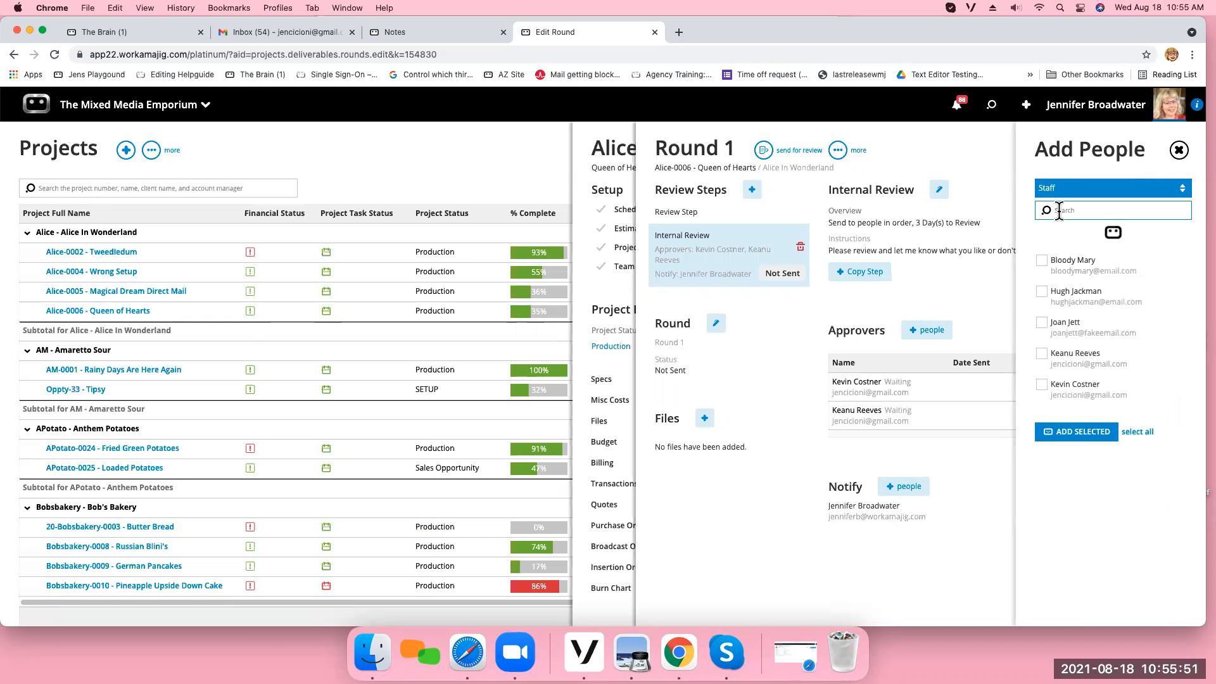
{"action": "left_click", "coordinate": [1178, 188]}
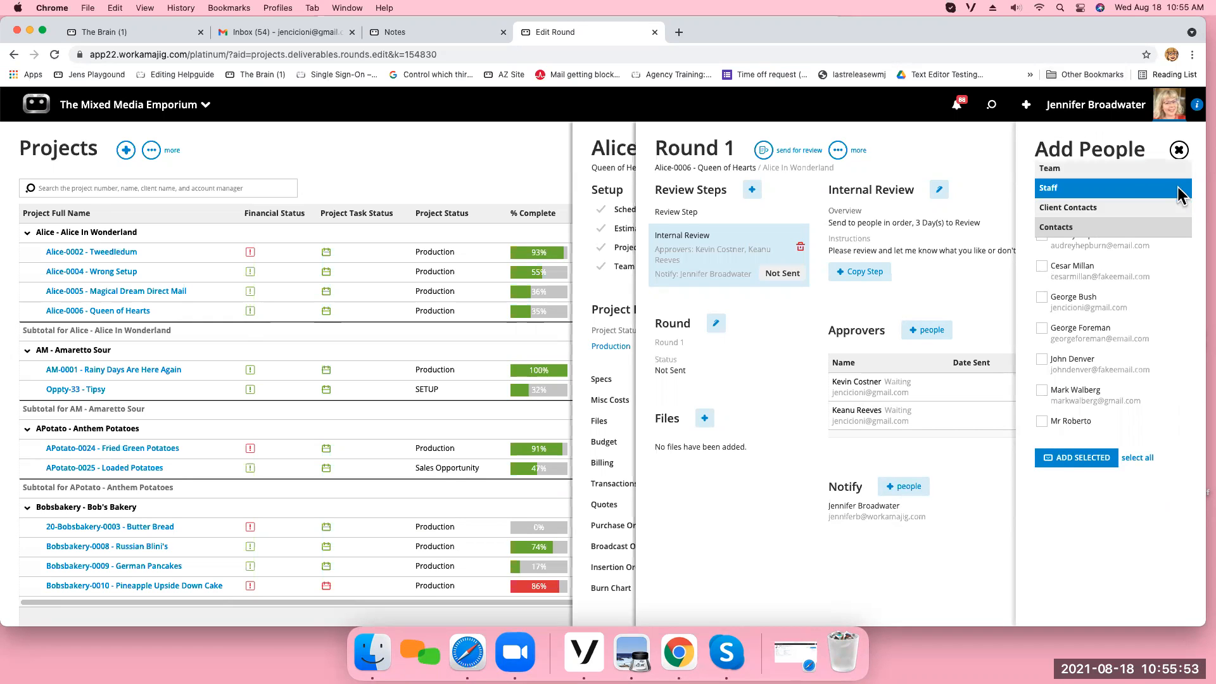
{"action": "left_click", "coordinate": [1089, 231]}
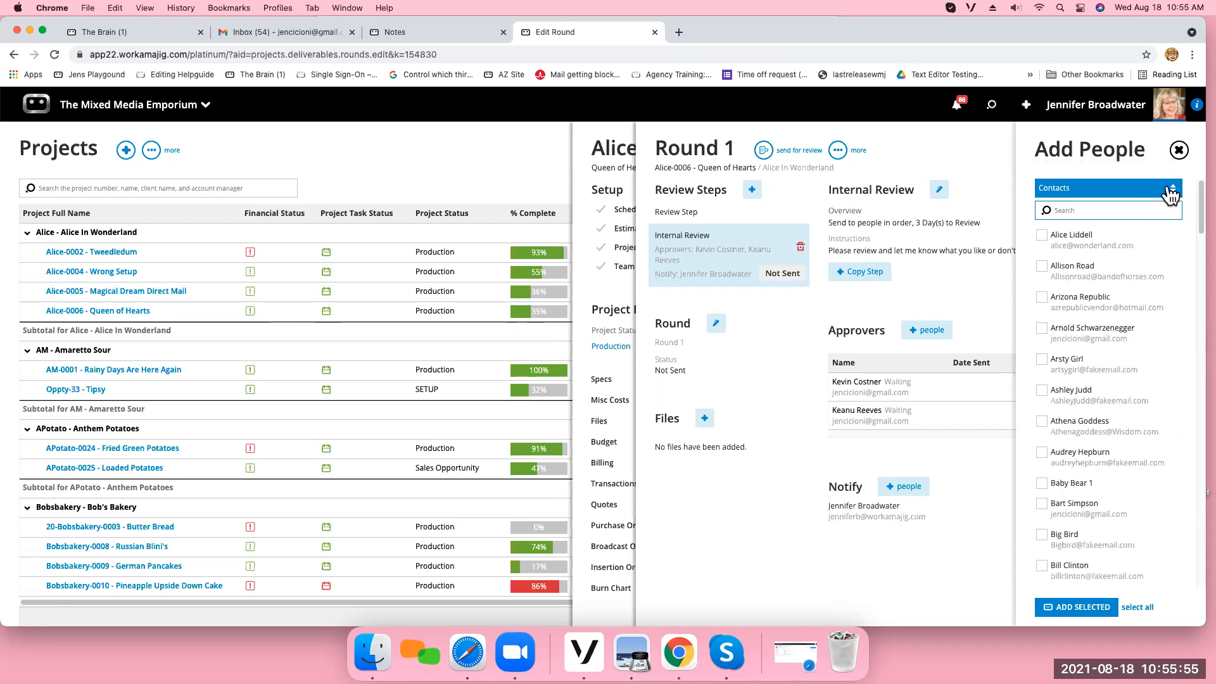
{"action": "left_click", "coordinate": [1179, 152]}
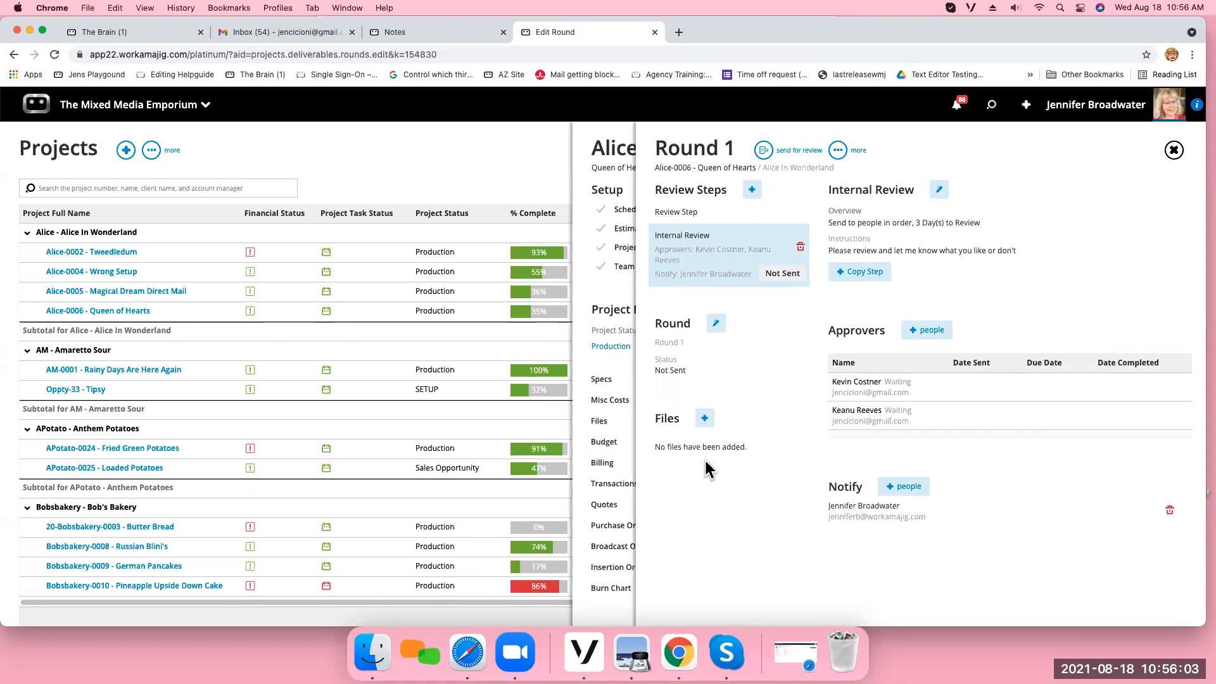
Examine the options for adding Round 1 files and the script requirements for adding a website URL.
{"action": "left_click", "coordinate": [705, 419]}
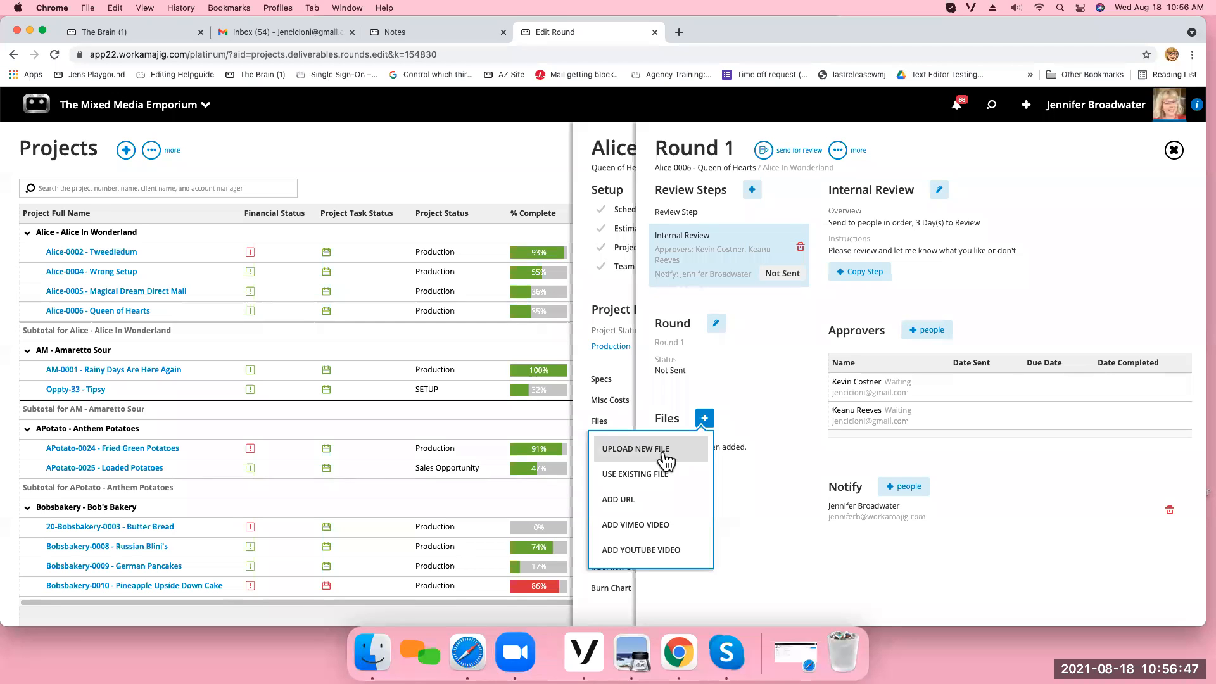
{"action": "left_click", "coordinate": [643, 499]}
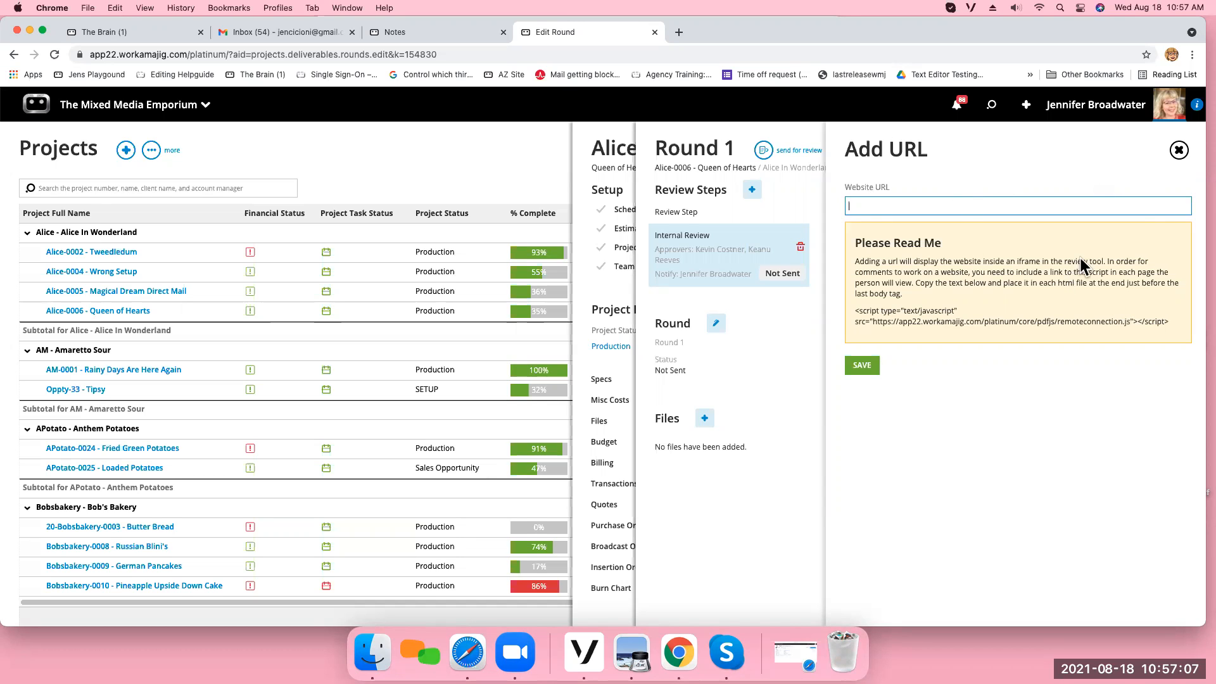
{"action": "left_click", "coordinate": [1179, 150]}
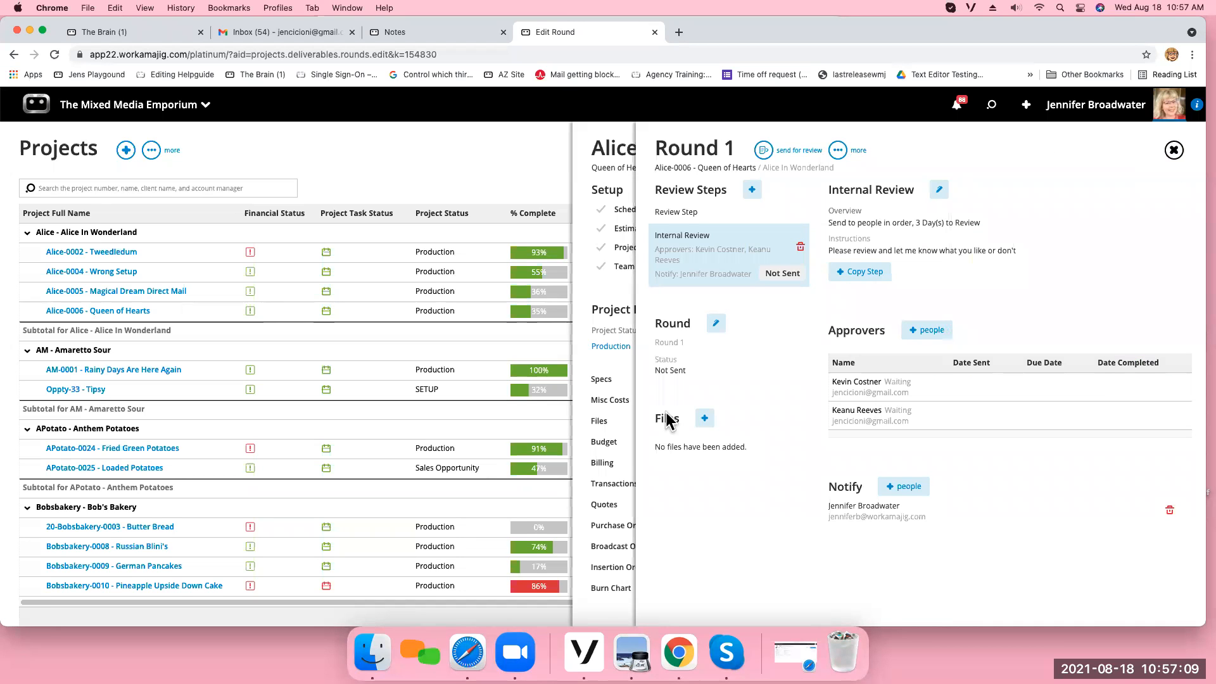
Try out adding the existing project file crop3best.jpeg to Round 1, and remove it from the round.
{"action": "left_click", "coordinate": [705, 418]}
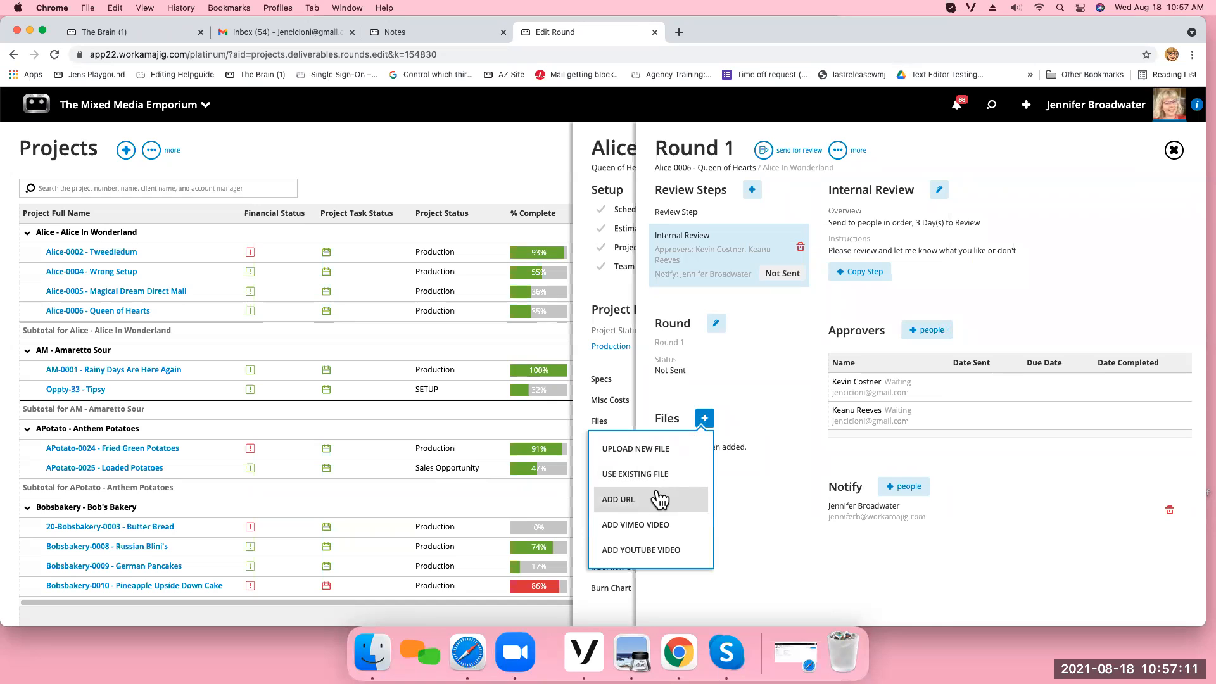
{"action": "left_click", "coordinate": [632, 479]}
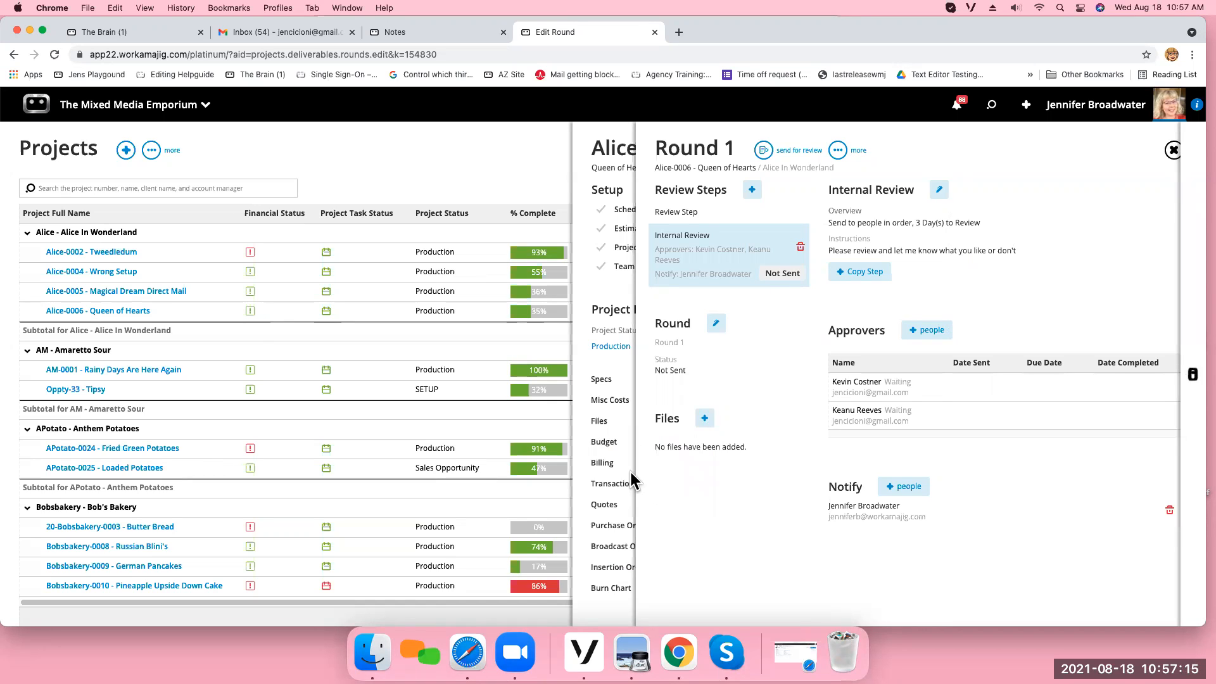
{"action": "left_click", "coordinate": [876, 218]}
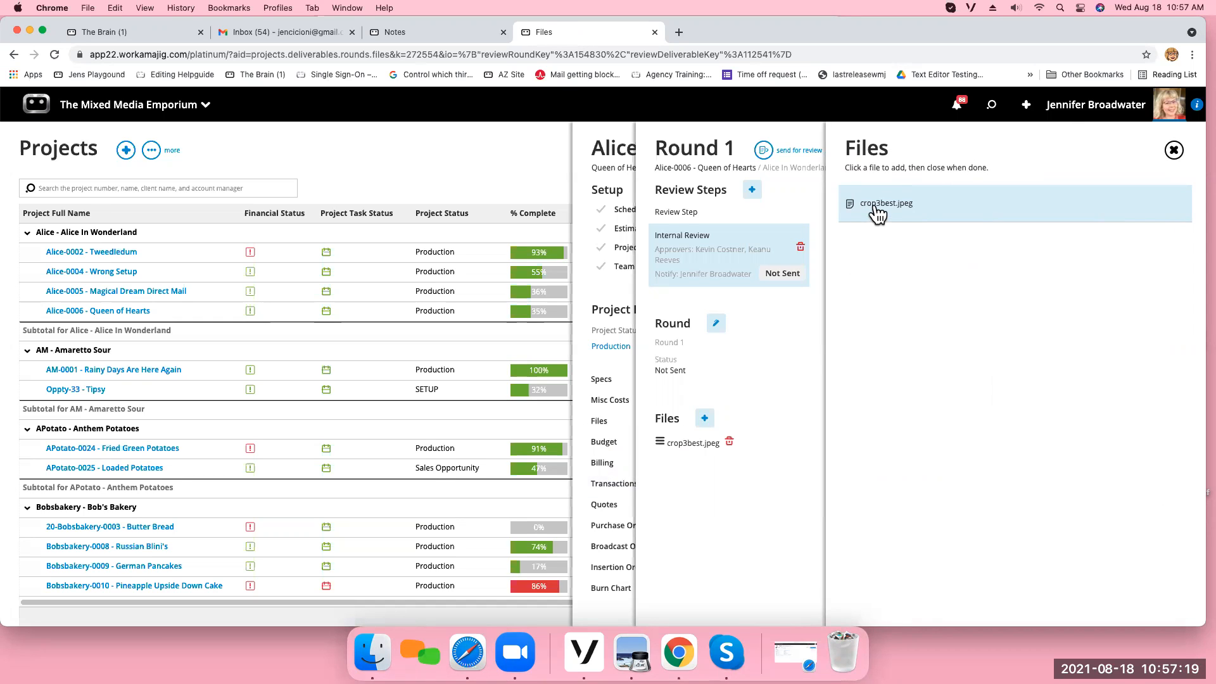
{"action": "left_click", "coordinate": [1174, 150]}
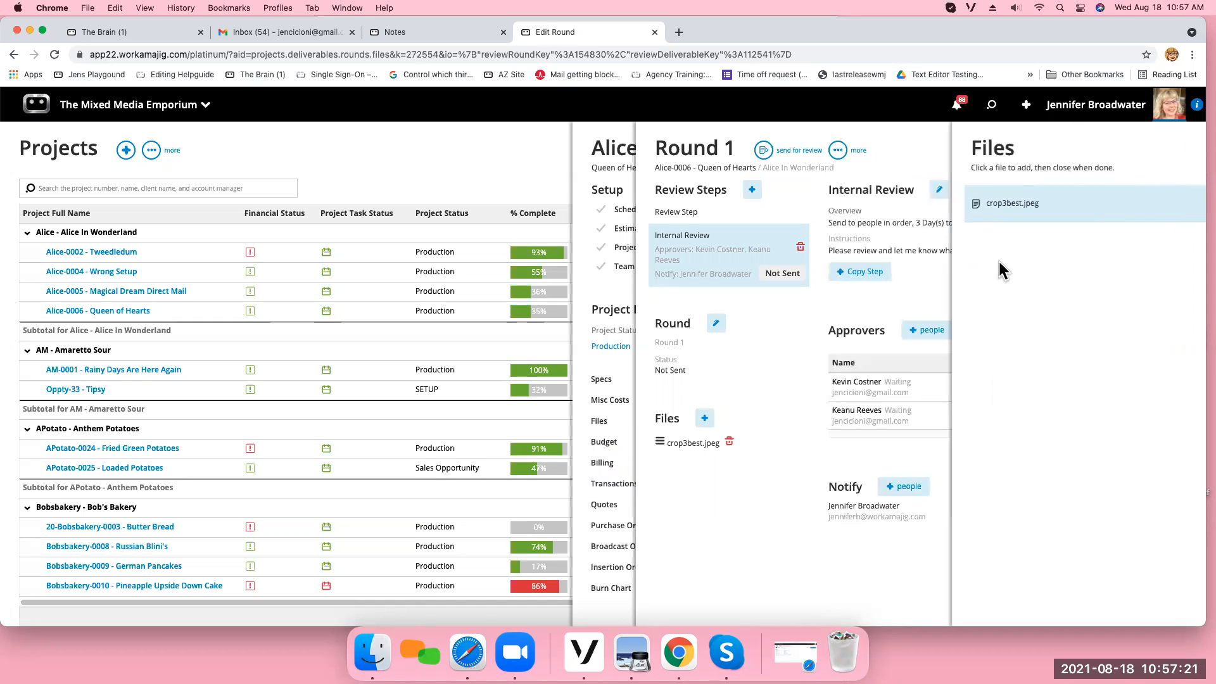
{"action": "left_click", "coordinate": [729, 442]}
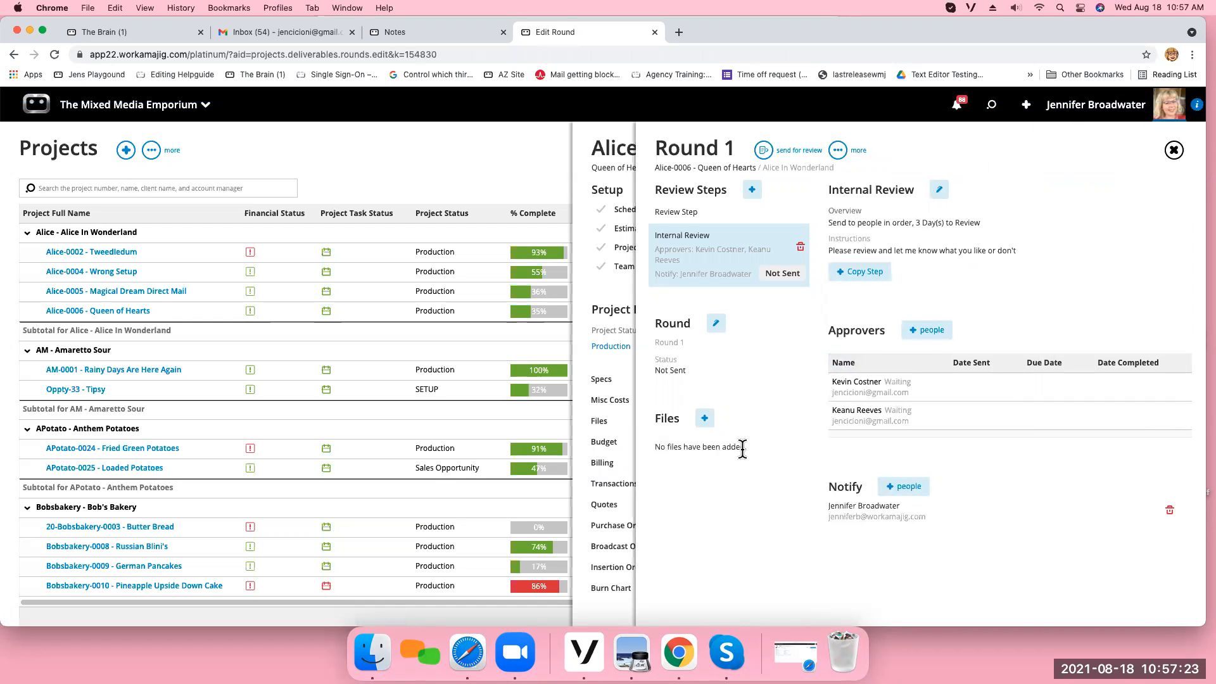
Upload the "This is my daughter" PDF from the Desktop to Round 1 and send the round for review.
{"action": "left_click", "coordinate": [705, 418]}
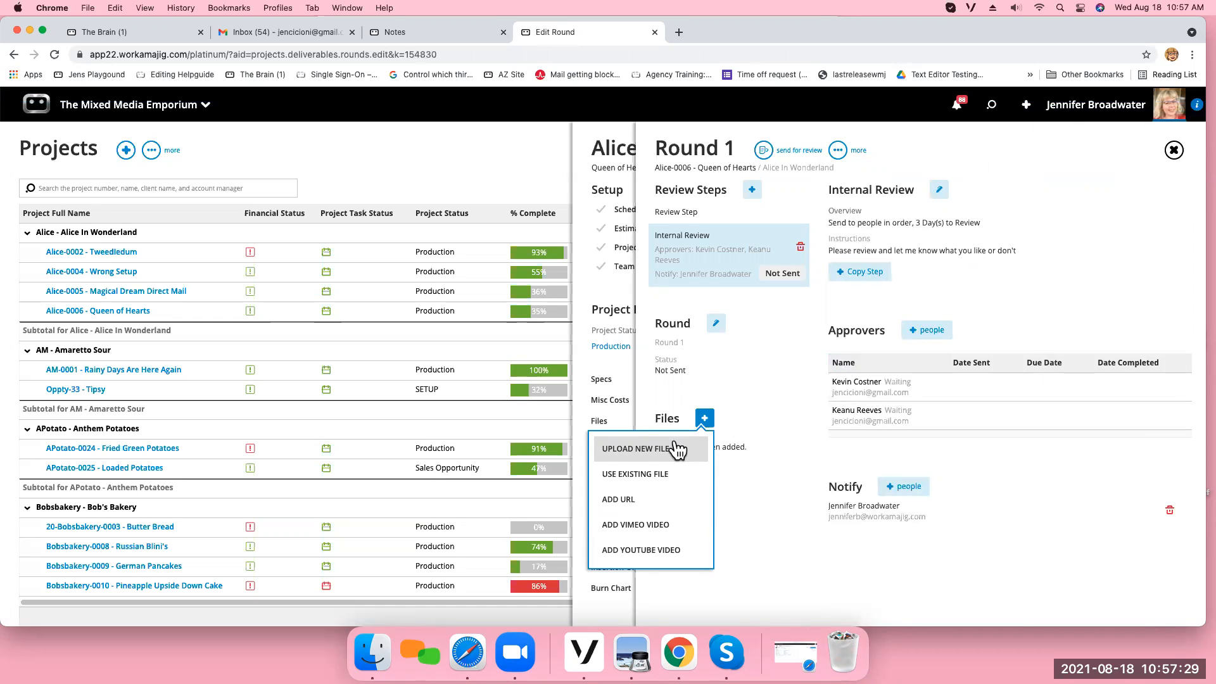
{"action": "left_click", "coordinate": [627, 459]}
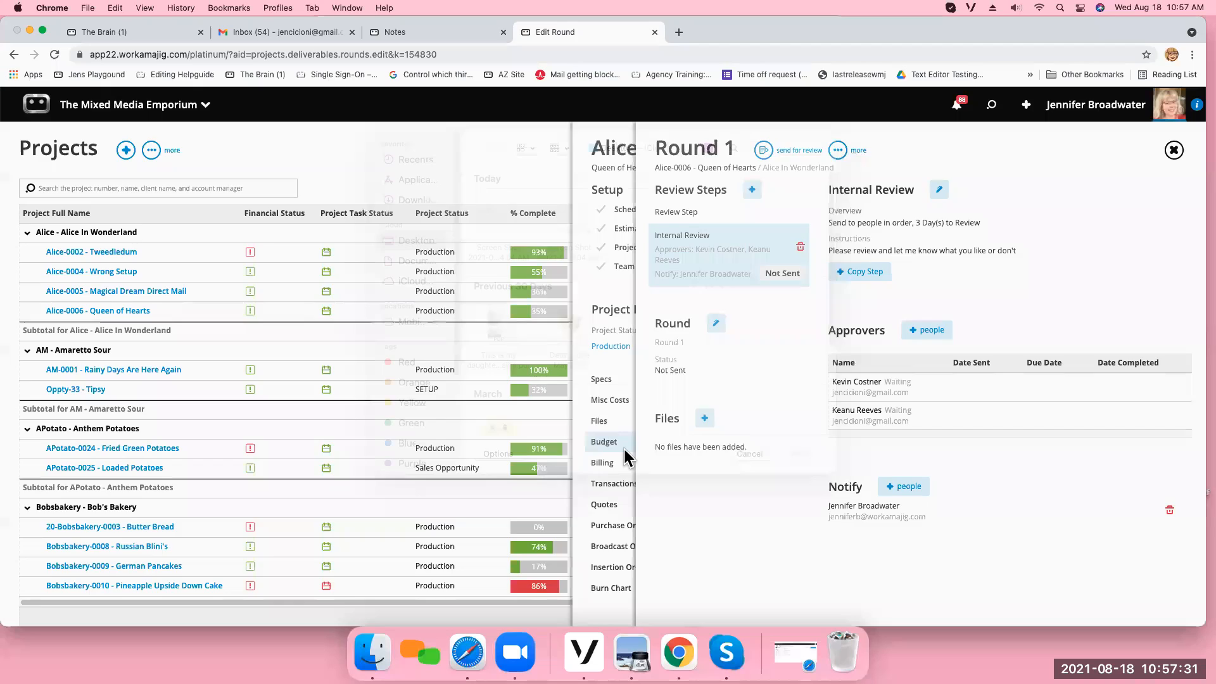
{"action": "left_click", "coordinate": [503, 237]}
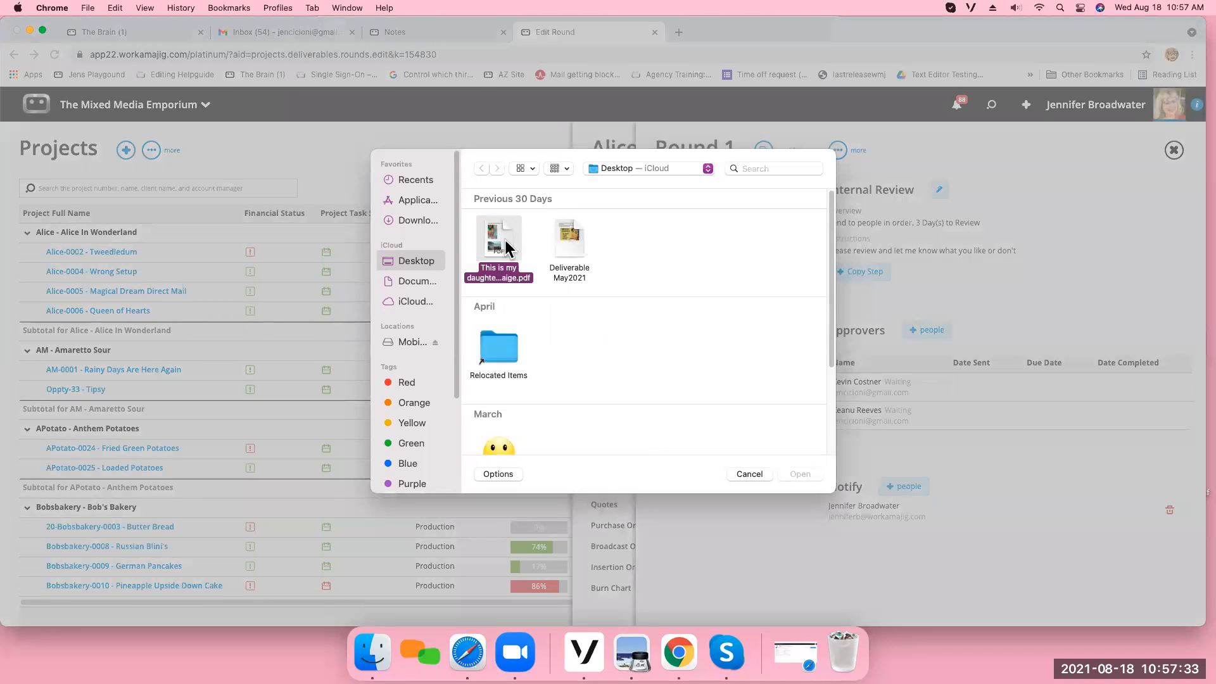
{"action": "left_click", "coordinate": [800, 475]}
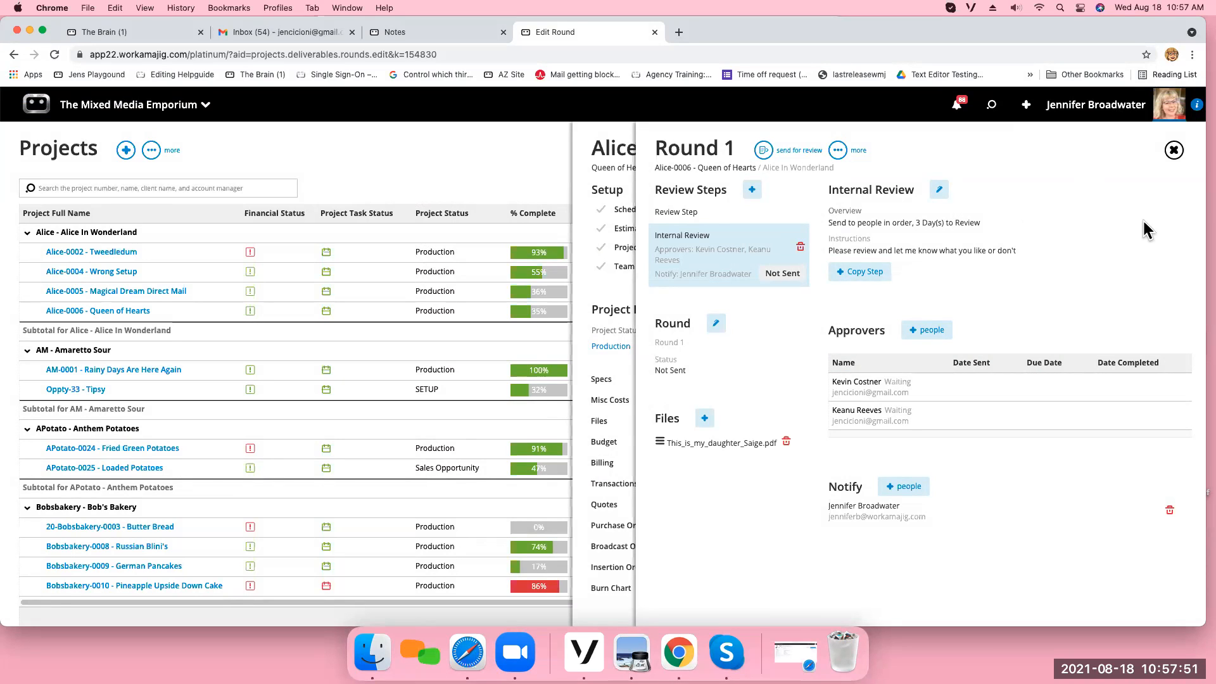
{"action": "left_click", "coordinate": [764, 152]}
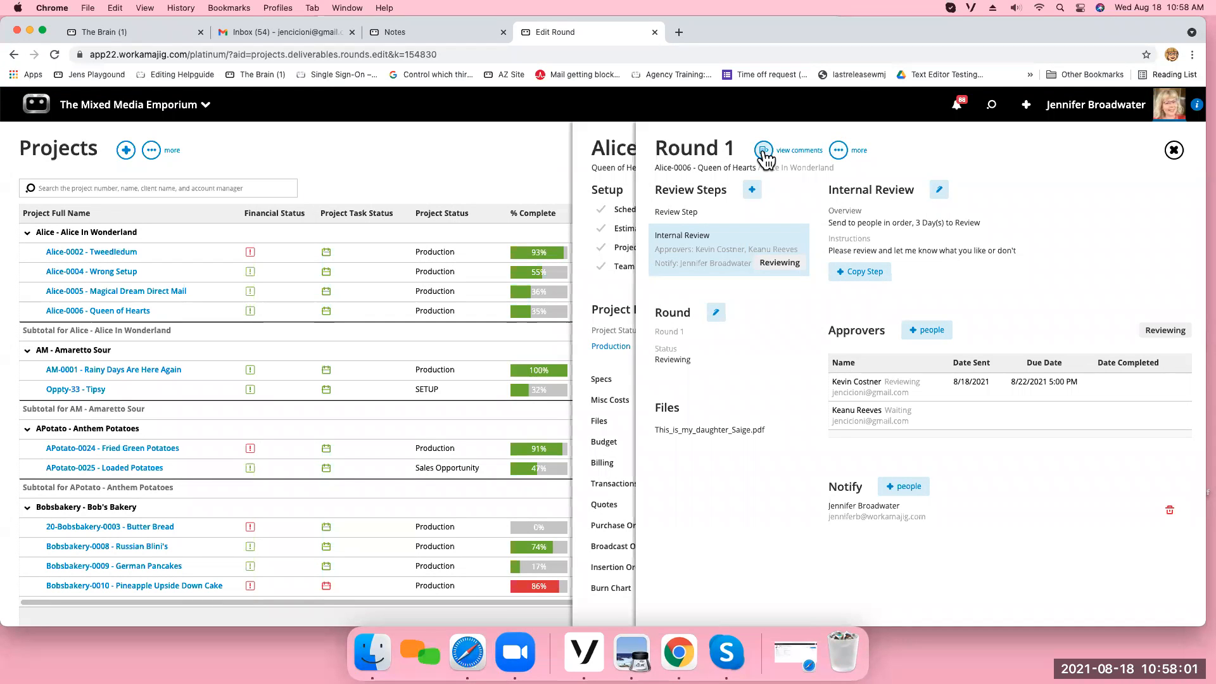
Switch to the first approver's account in Safari, refresh the Today page, and check the notifications for deliverables to approve.
{"action": "left_click", "coordinate": [467, 654]}
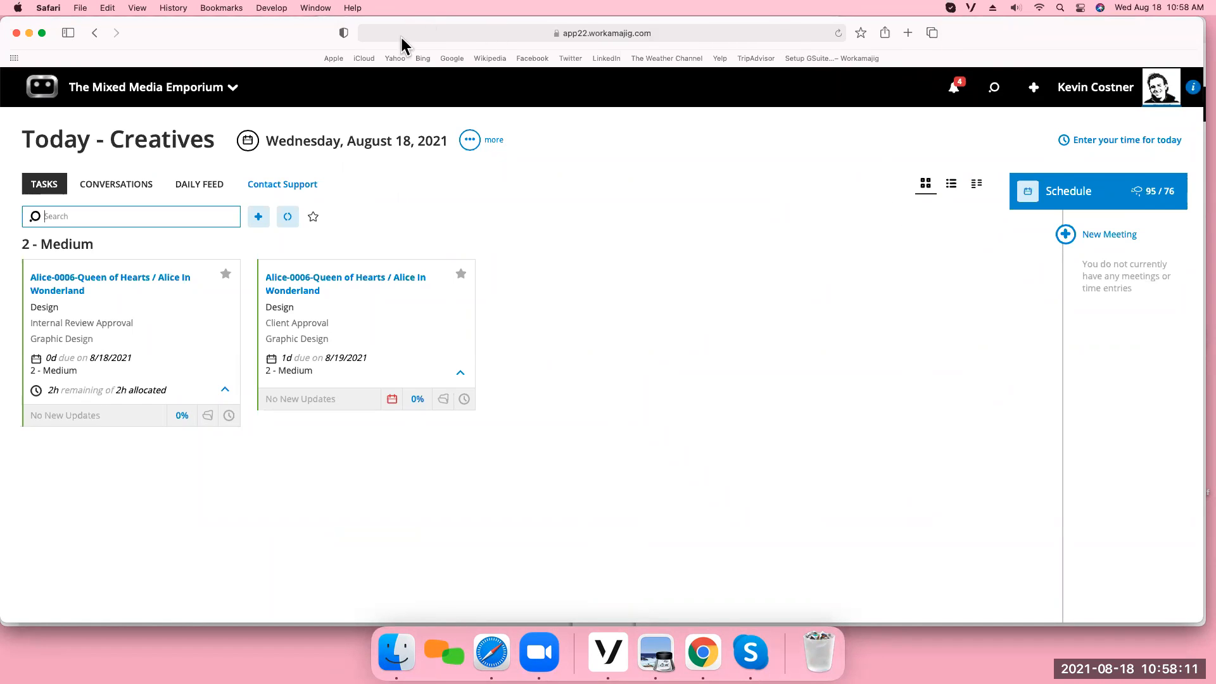
{"action": "left_click", "coordinate": [838, 35]}
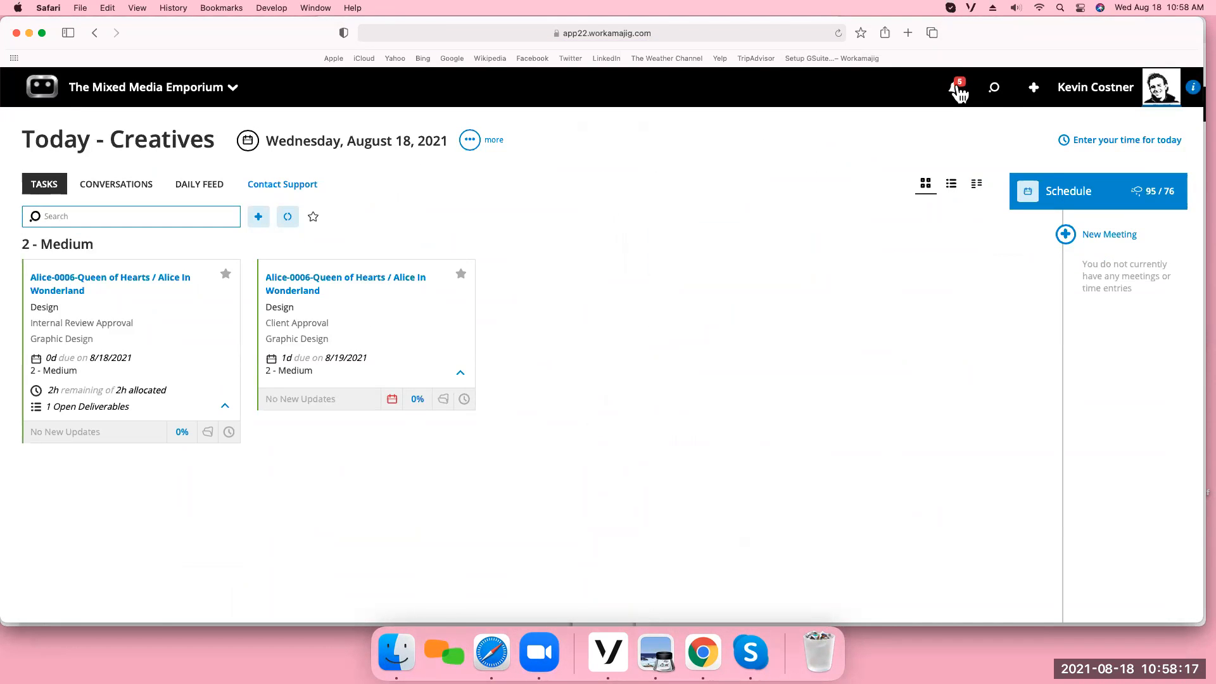
{"action": "left_click", "coordinate": [956, 90]}
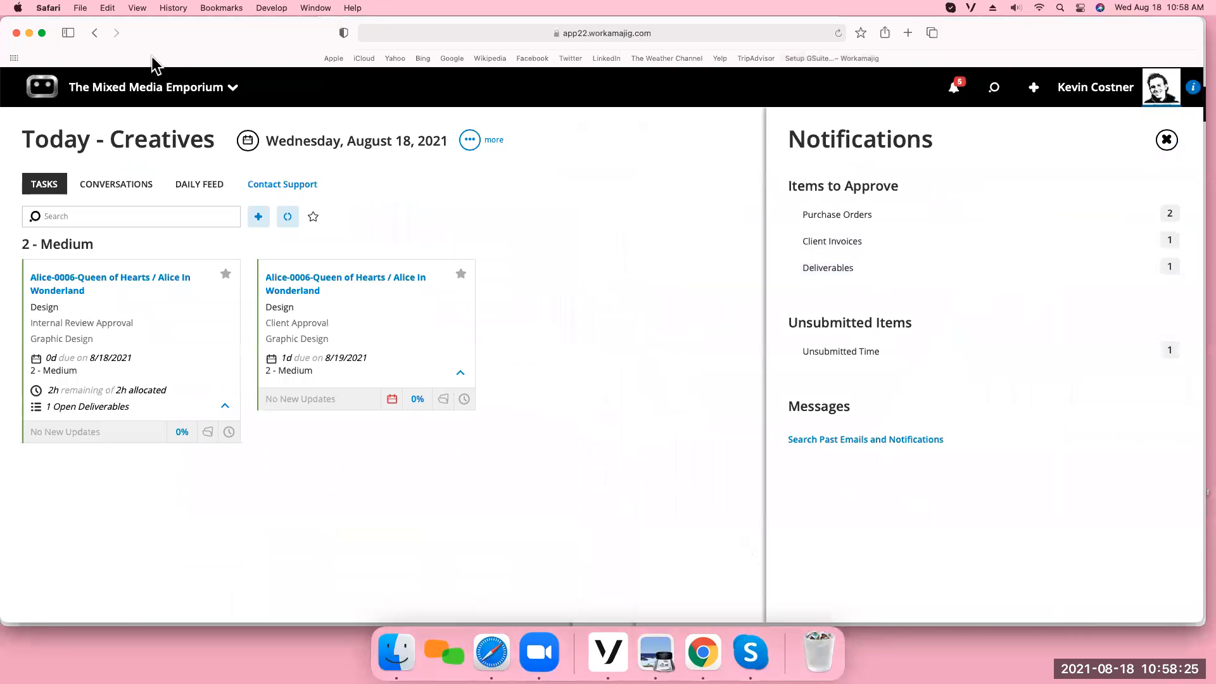
{"action": "left_click", "coordinate": [30, 33]}
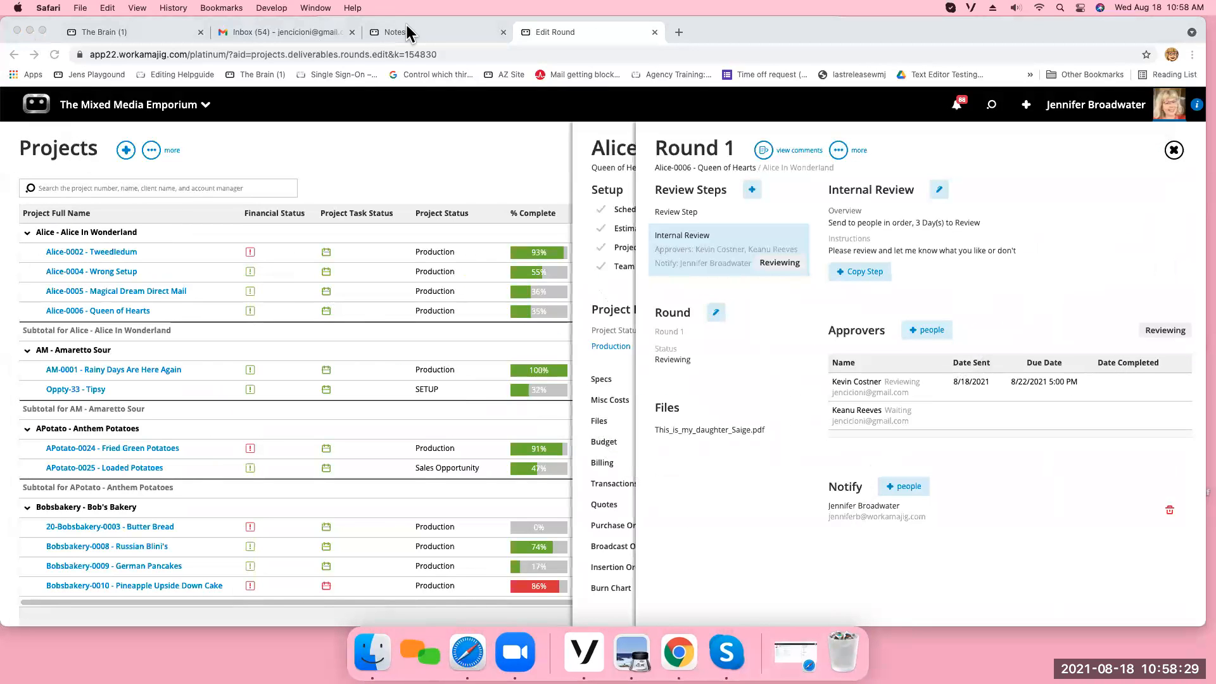
Refresh the Gmail inbox and read the Round 1 review email for project Alice-0006 - Queen of Hearts.
{"action": "left_click", "coordinate": [270, 29]}
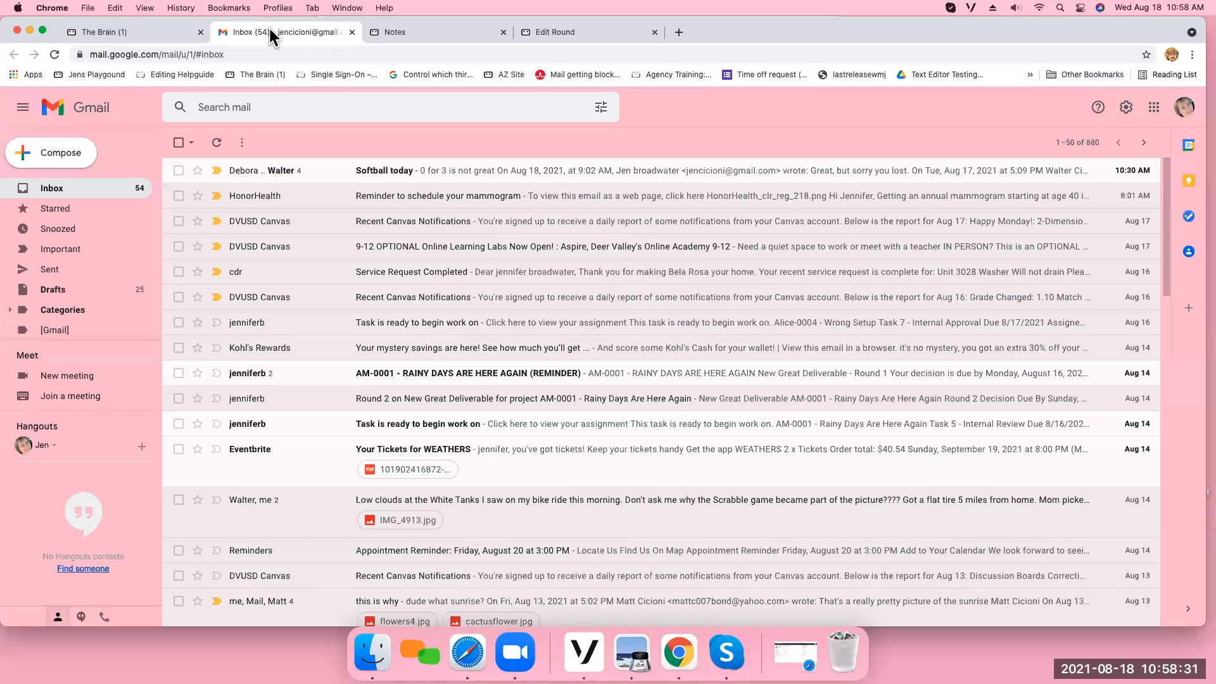
{"action": "left_click", "coordinate": [55, 54]}
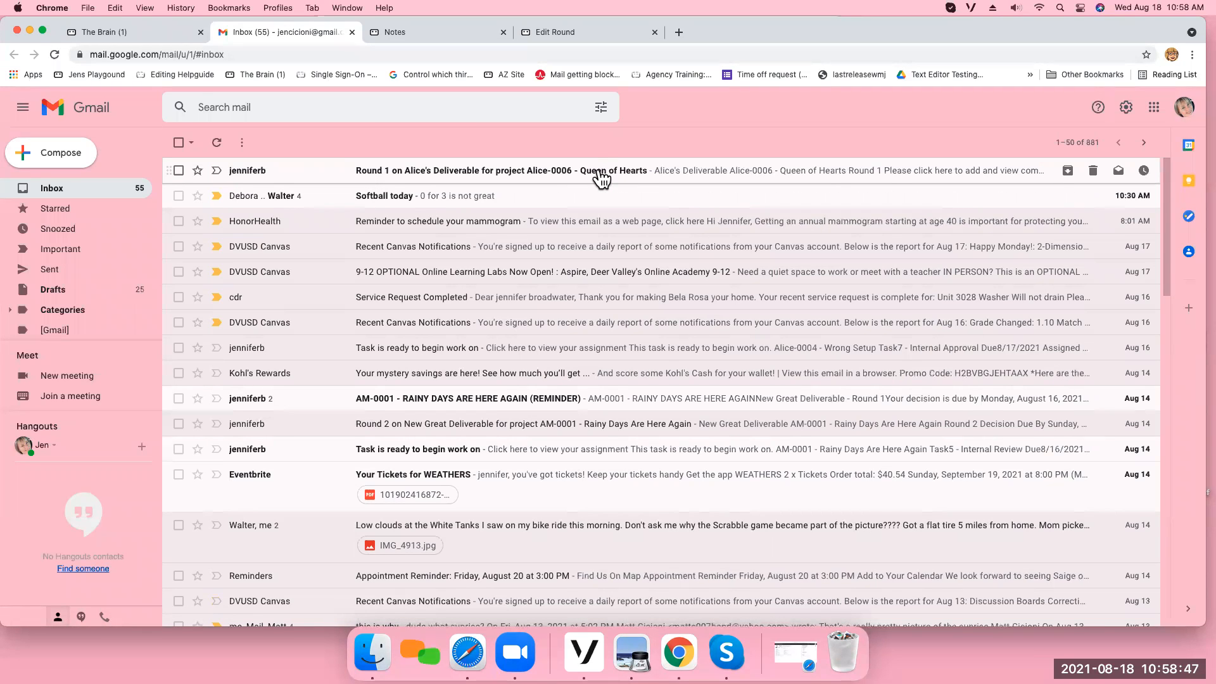
{"action": "left_click", "coordinate": [600, 171]}
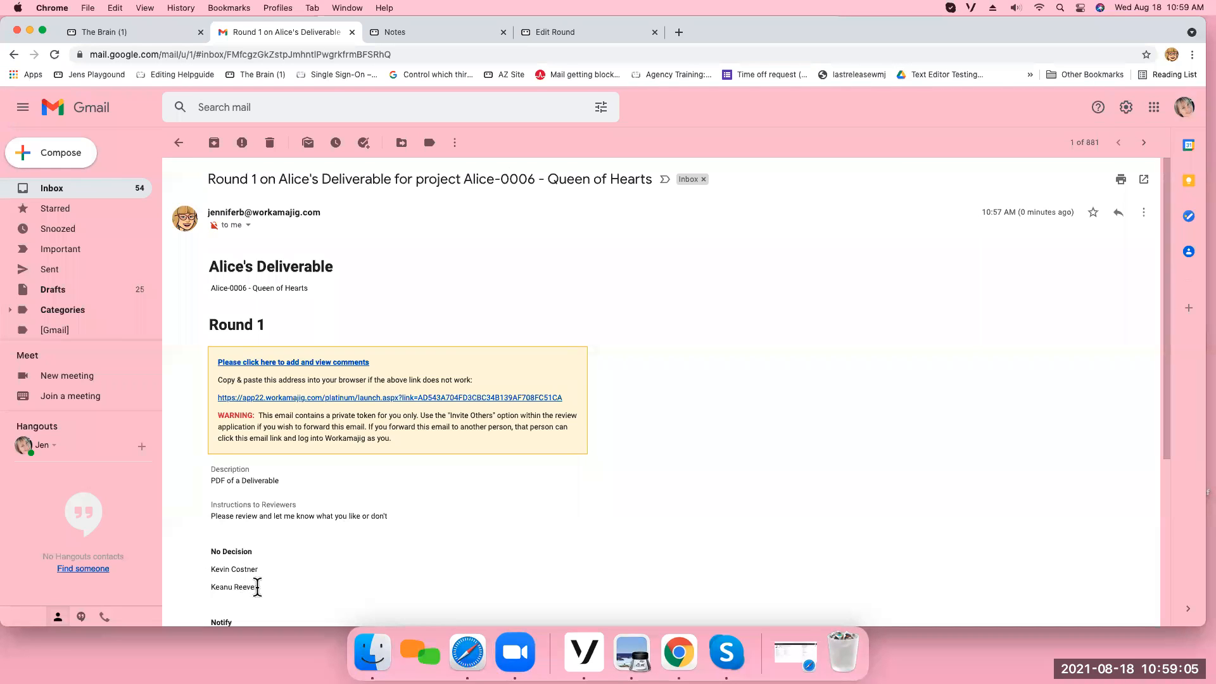
{"action": "scroll", "coordinate": [320, 593], "scroll_direction": "down", "scroll_amount": 2}
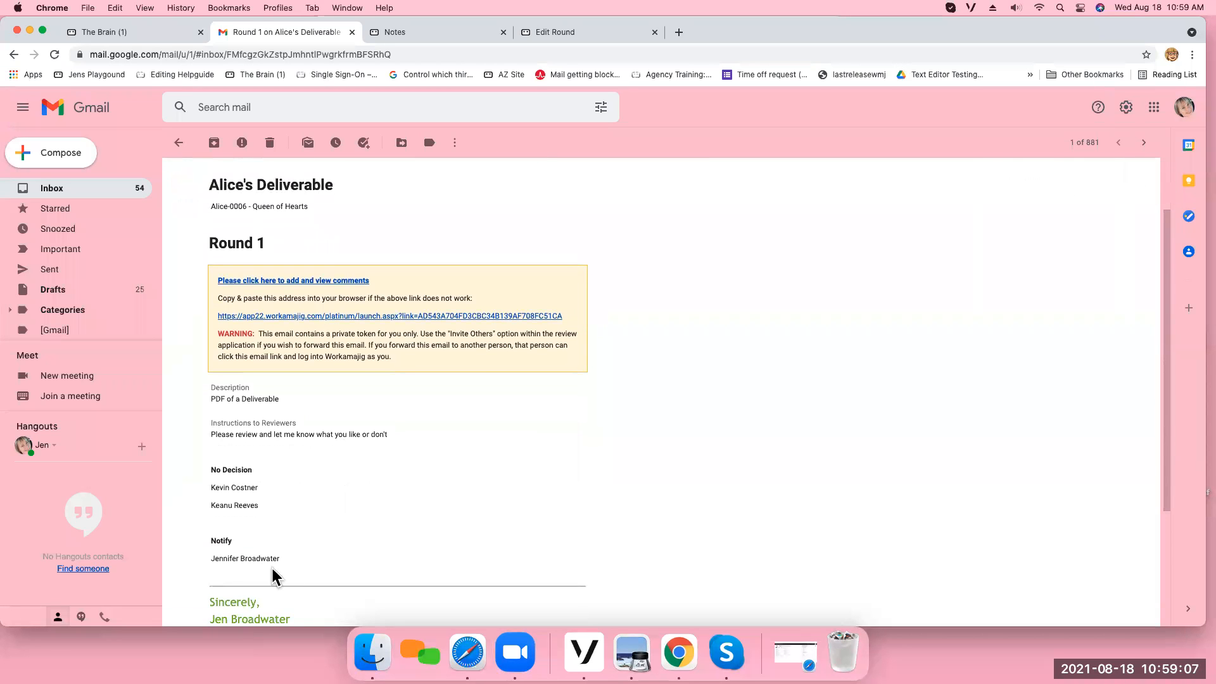
{"action": "scroll", "coordinate": [418, 548], "scroll_direction": "up", "scroll_amount": 3}
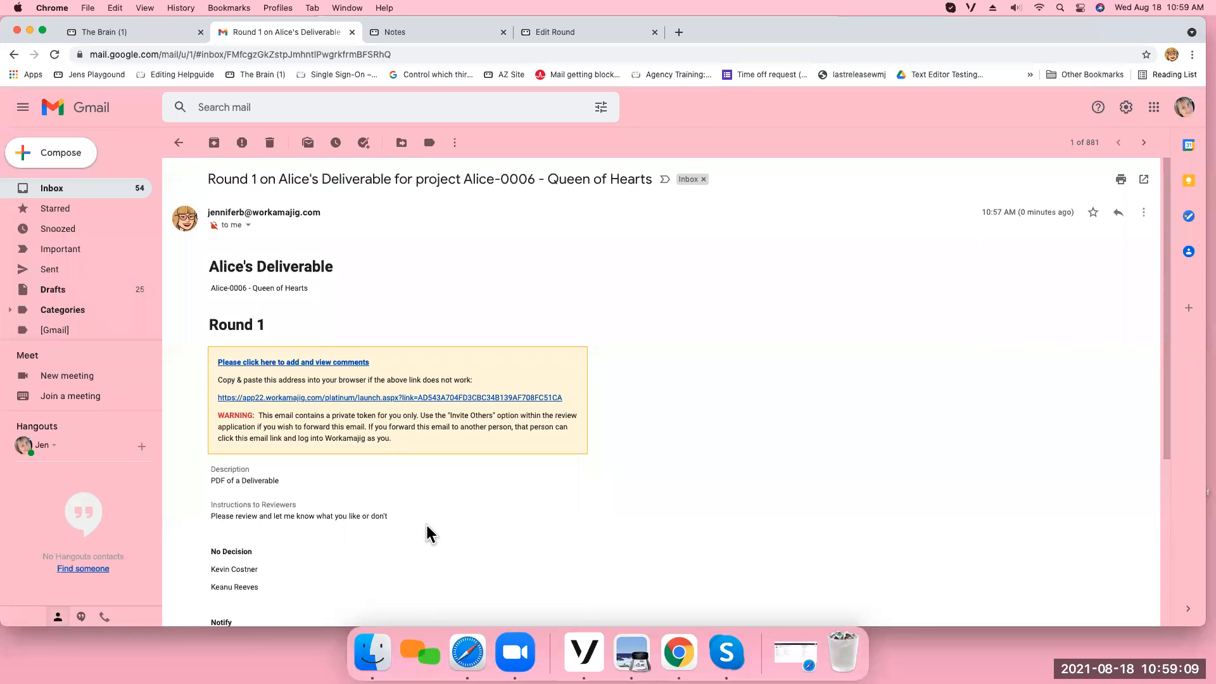
Open the Round 1 review from the email, dismiss the instructions, box the girl's face in the photo, and save the comment "Looks great".
{"action": "left_click", "coordinate": [310, 362]}
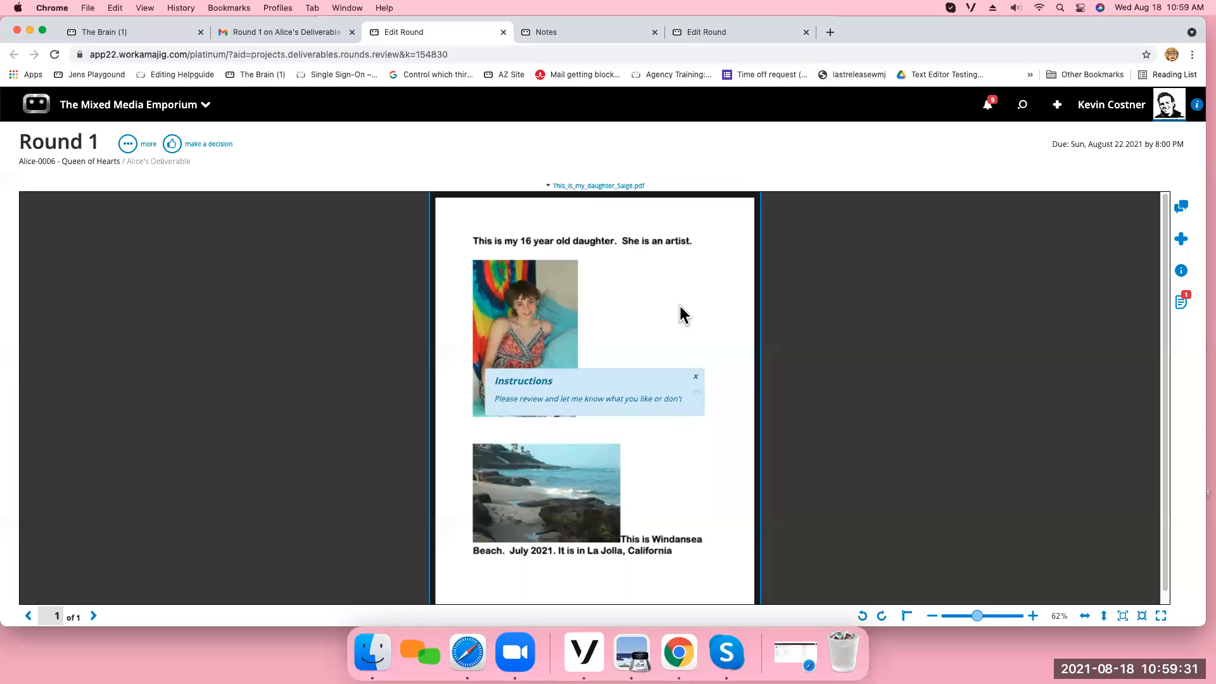
{"action": "left_click", "coordinate": [696, 379]}
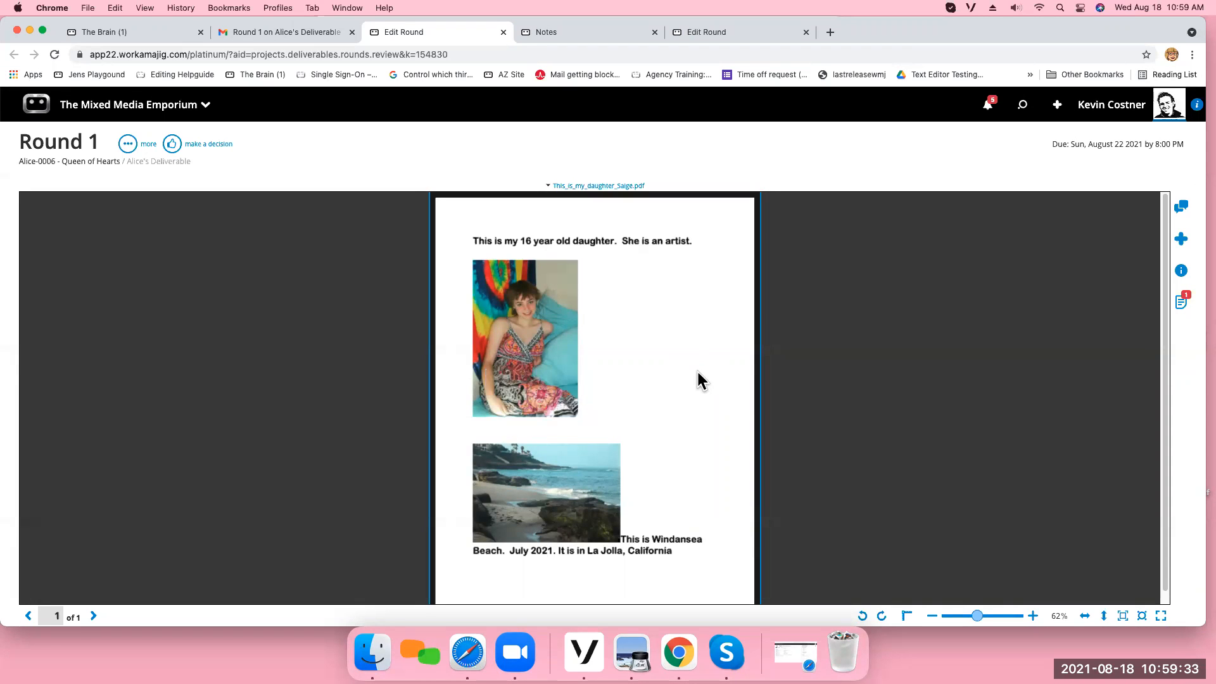
{"action": "left_click", "coordinate": [1182, 241]}
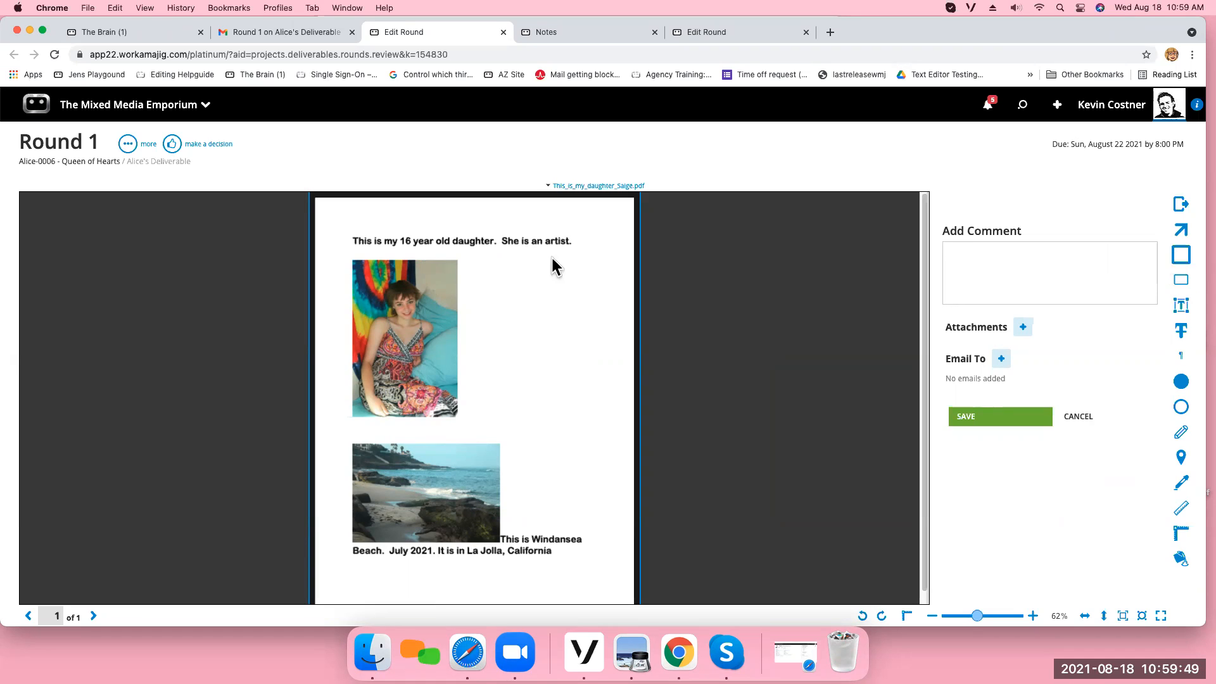
{"action": "mouse_move", "coordinate": [384, 292]}
{"action": "left_mouse_down"}
{"action": "mouse_move", "coordinate": [402, 320]}
{"action": "mouse_move", "coordinate": [427, 329]}
{"action": "left_mouse_up"}
{"action": "left_click", "coordinate": [964, 252]}
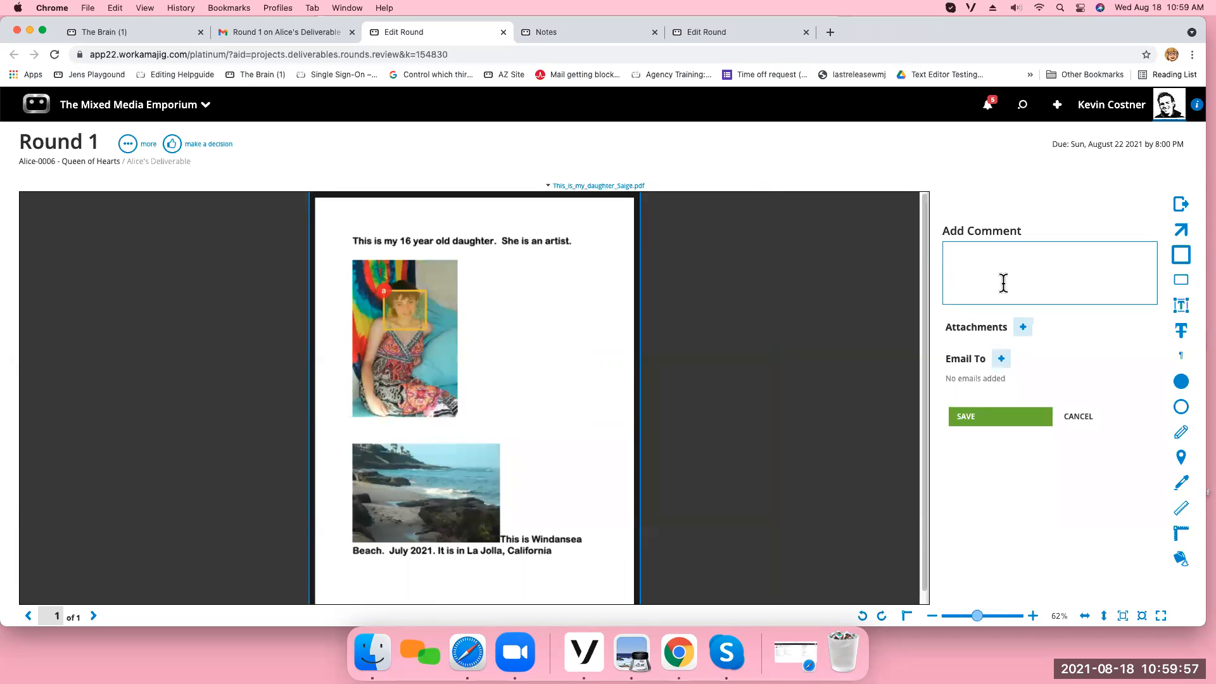
{"action": "type", "text": "Looks great"}
{"action": "left_click", "coordinate": [975, 417]}
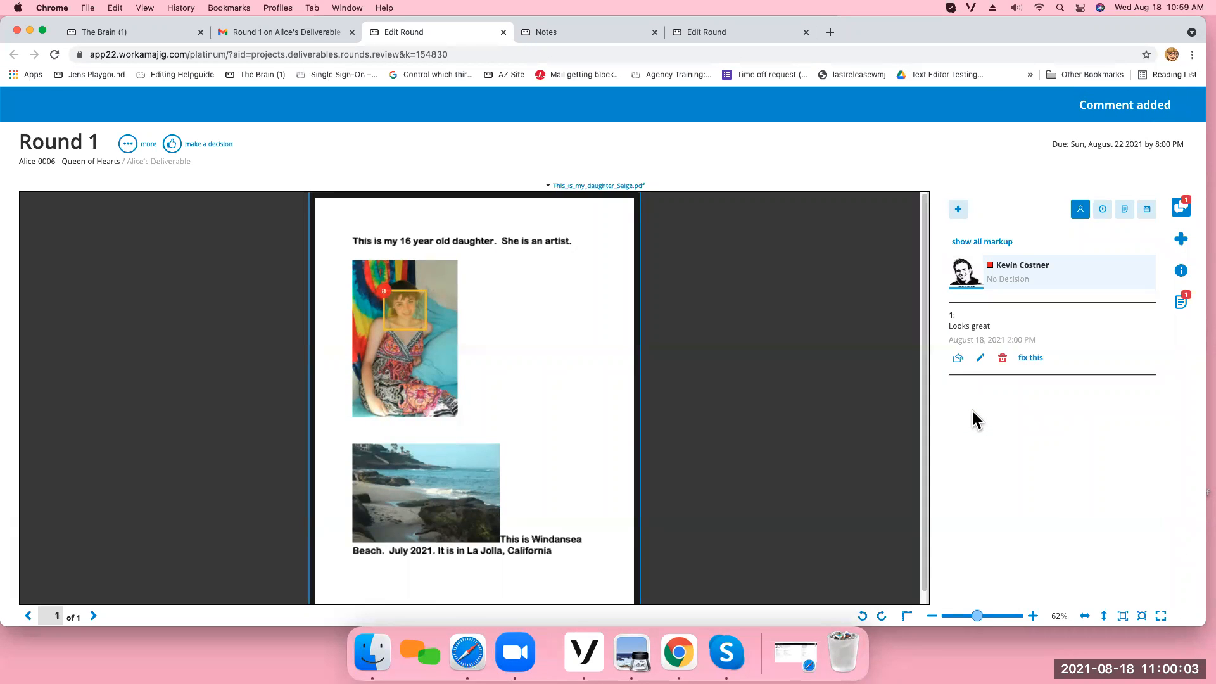
Highlight the word "Windansea" in the PDF, save the comment "Windansea change to ocean", and show all markup.
{"action": "left_click", "coordinate": [1180, 240]}
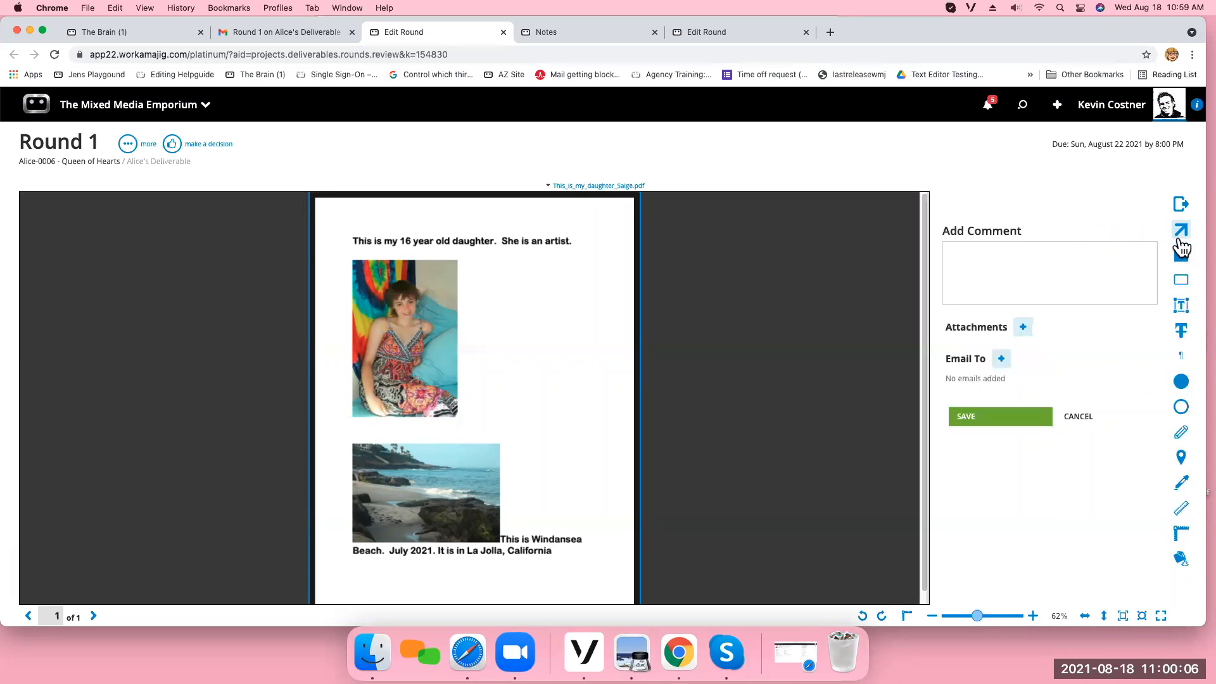
{"action": "left_click", "coordinate": [1180, 309]}
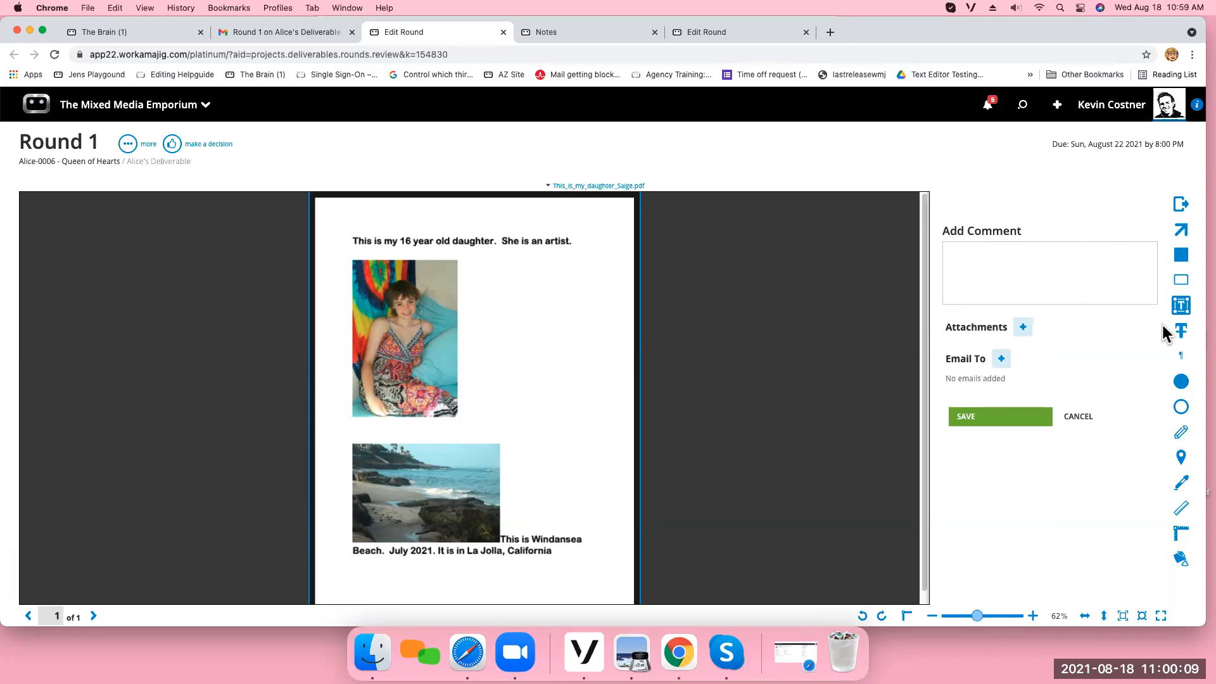
{"action": "left_click_drag", "start_coordinate": [531, 538], "coordinate": [588, 542]}
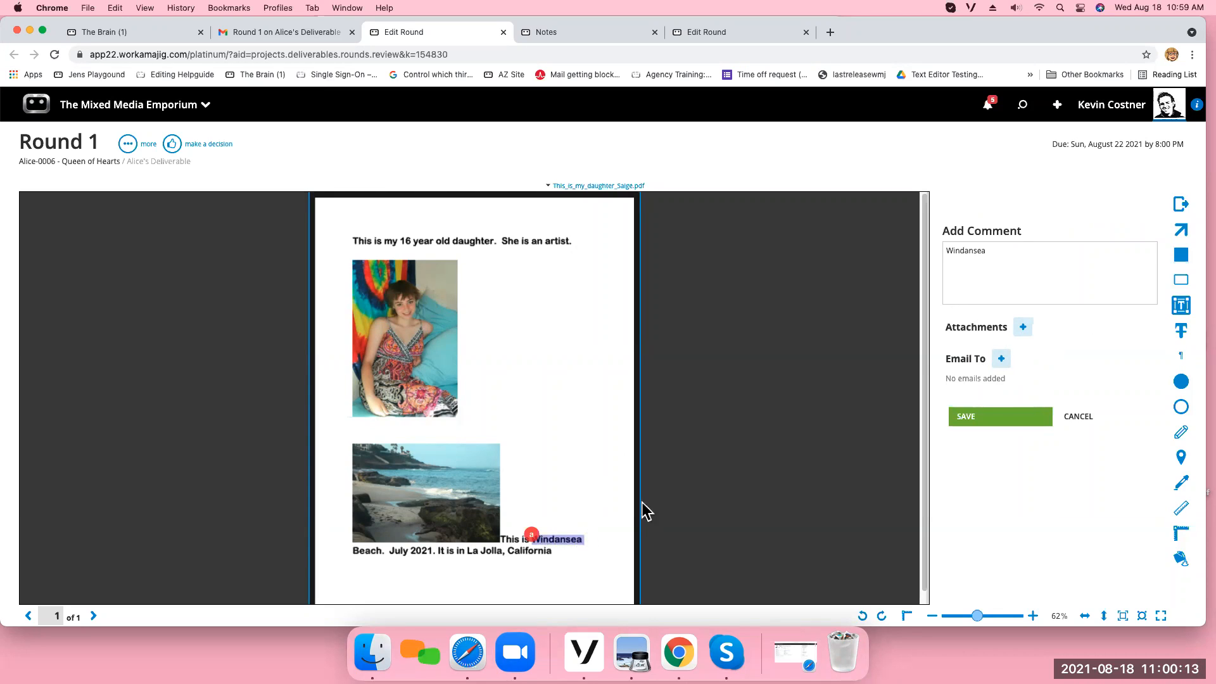
{"action": "left_click", "coordinate": [998, 251]}
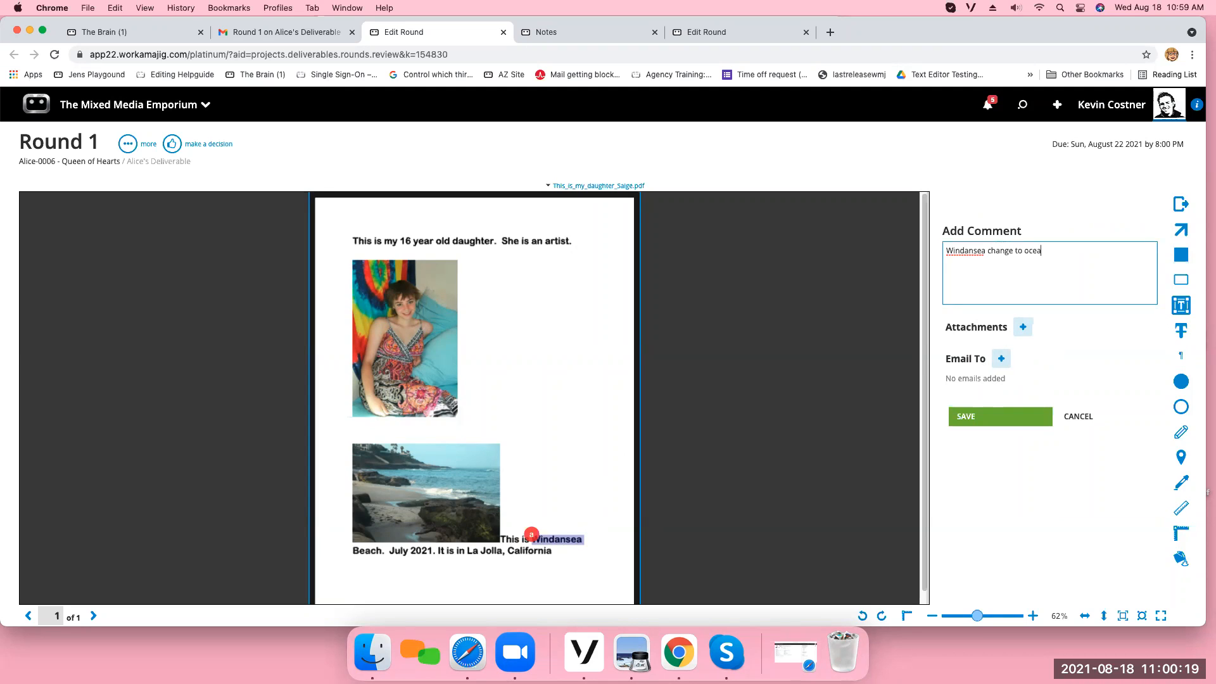
{"action": "left_click", "coordinate": [986, 416]}
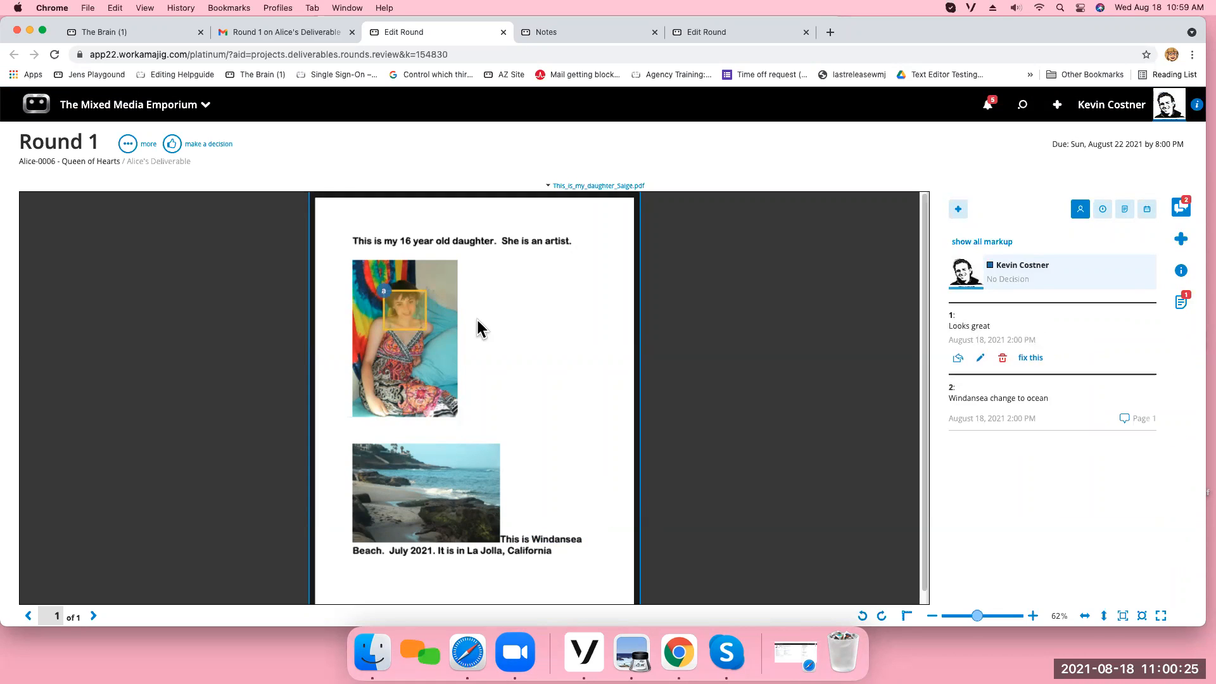
{"action": "left_click", "coordinate": [1070, 396]}
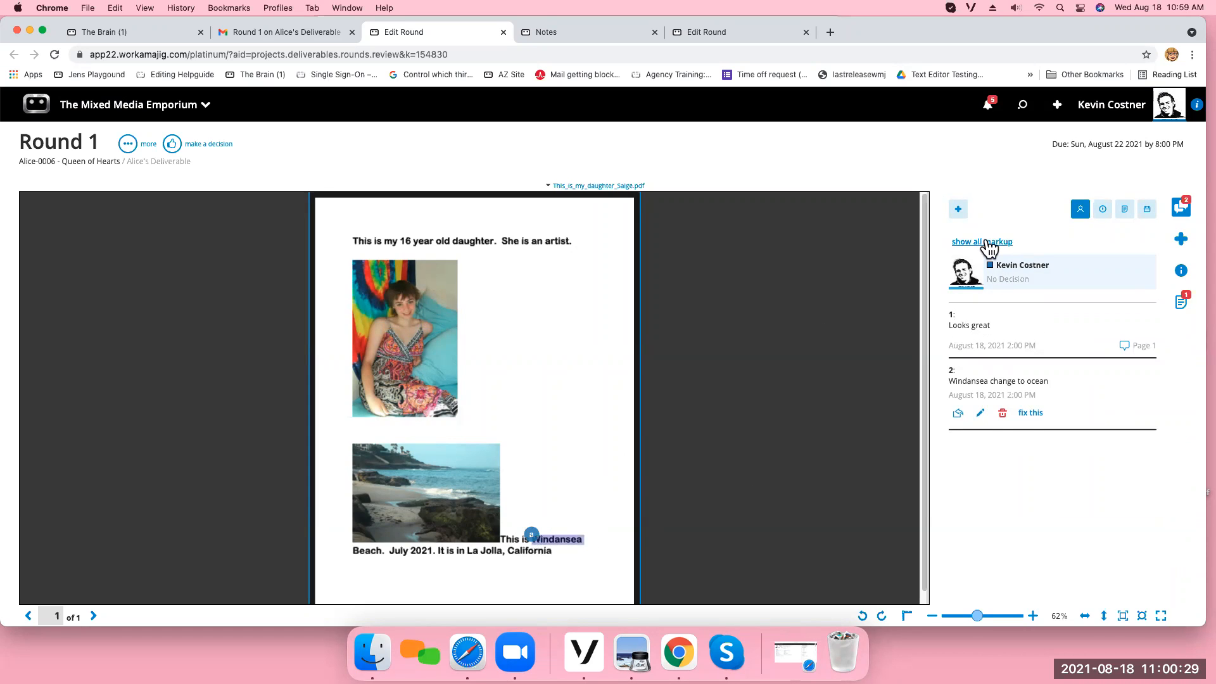
{"action": "left_click", "coordinate": [983, 241]}
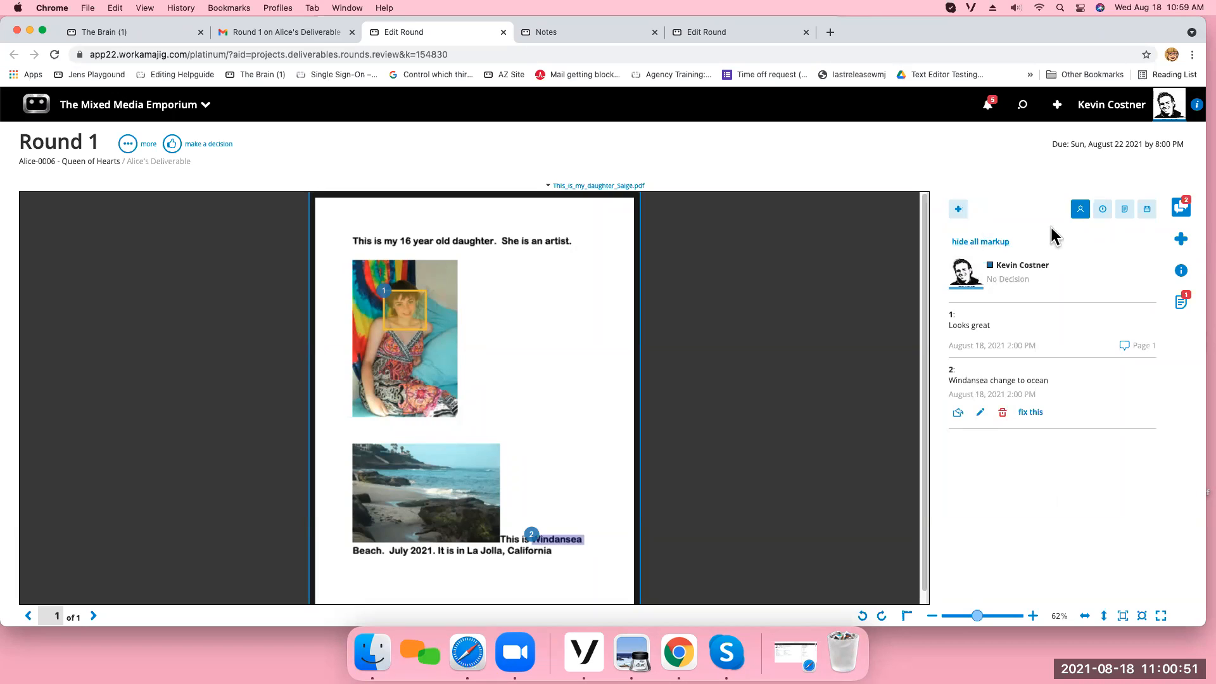
Strike through "artist." with the comment "artist. change to me", add a filled circle over the beach photo's water, and save.
{"action": "left_click", "coordinate": [1182, 241]}
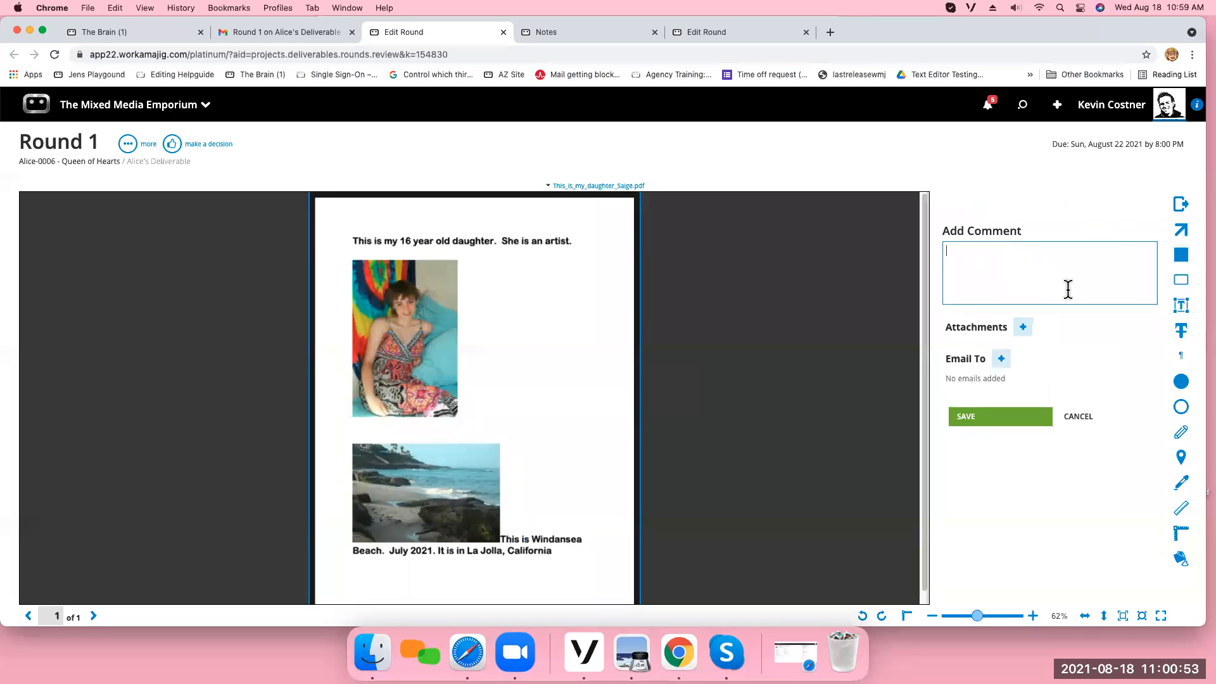
{"action": "left_click", "coordinate": [1181, 330]}
{"action": "left_click_drag", "start_coordinate": [544, 242], "coordinate": [582, 242]}
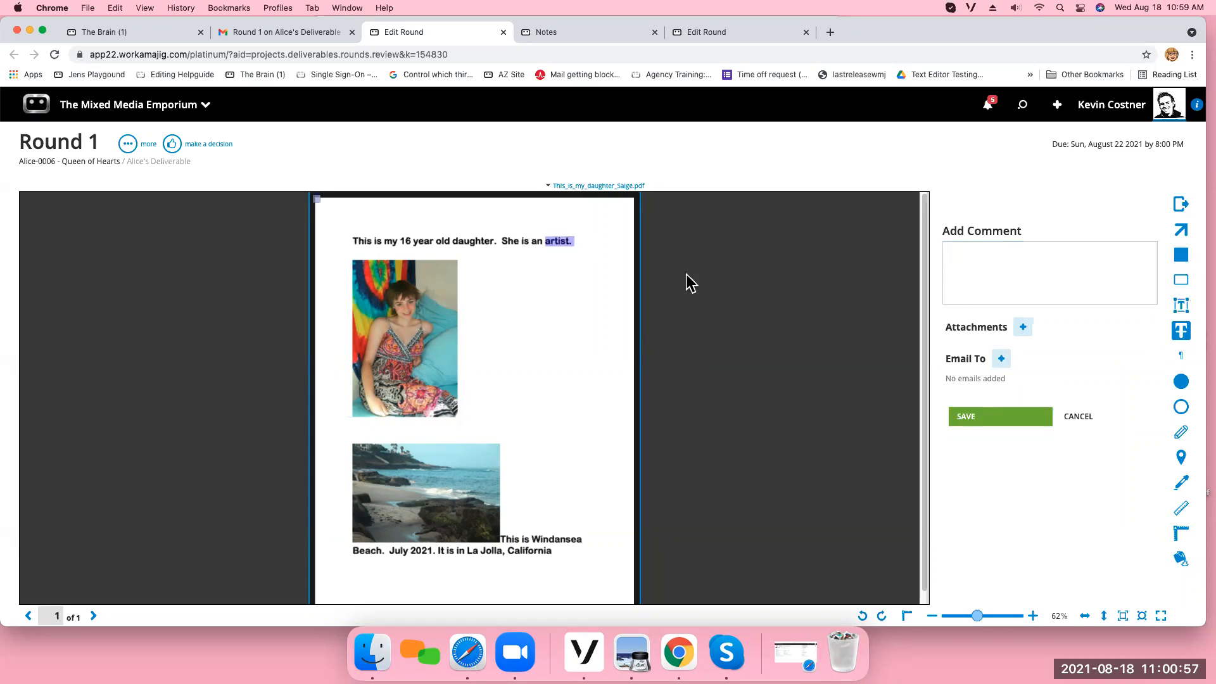
{"action": "left_click", "coordinate": [1008, 266]}
{"action": "type", "text": "change to me"}
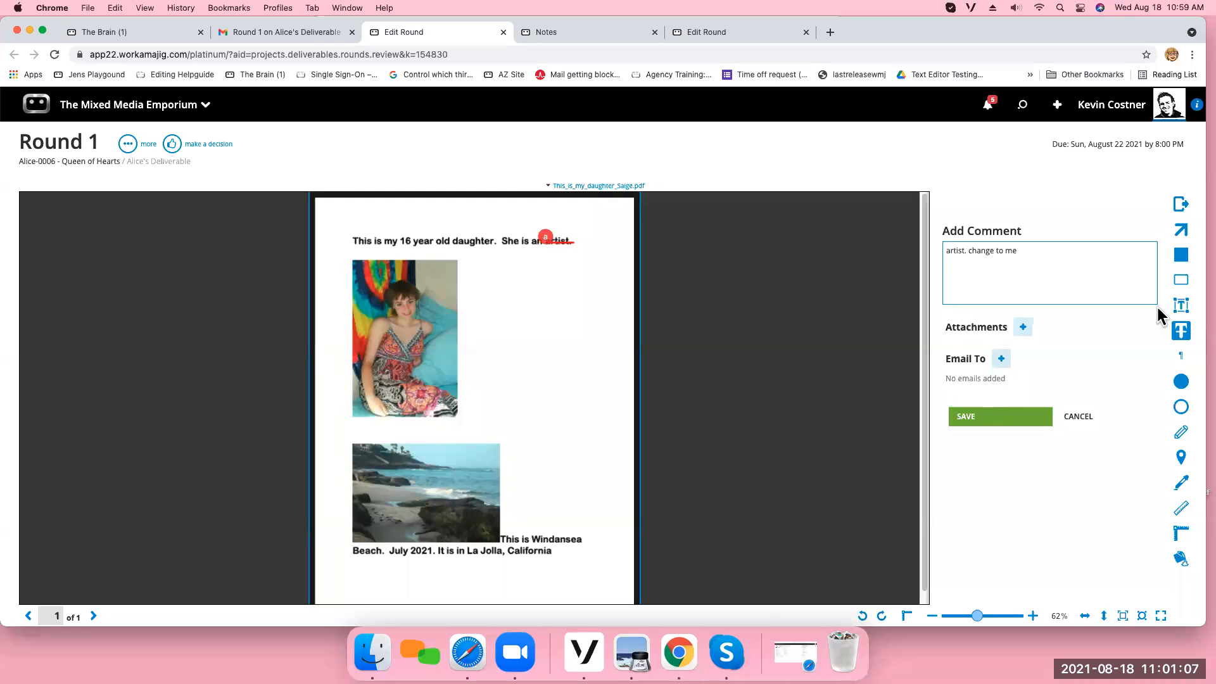
{"action": "left_click", "coordinate": [1180, 382]}
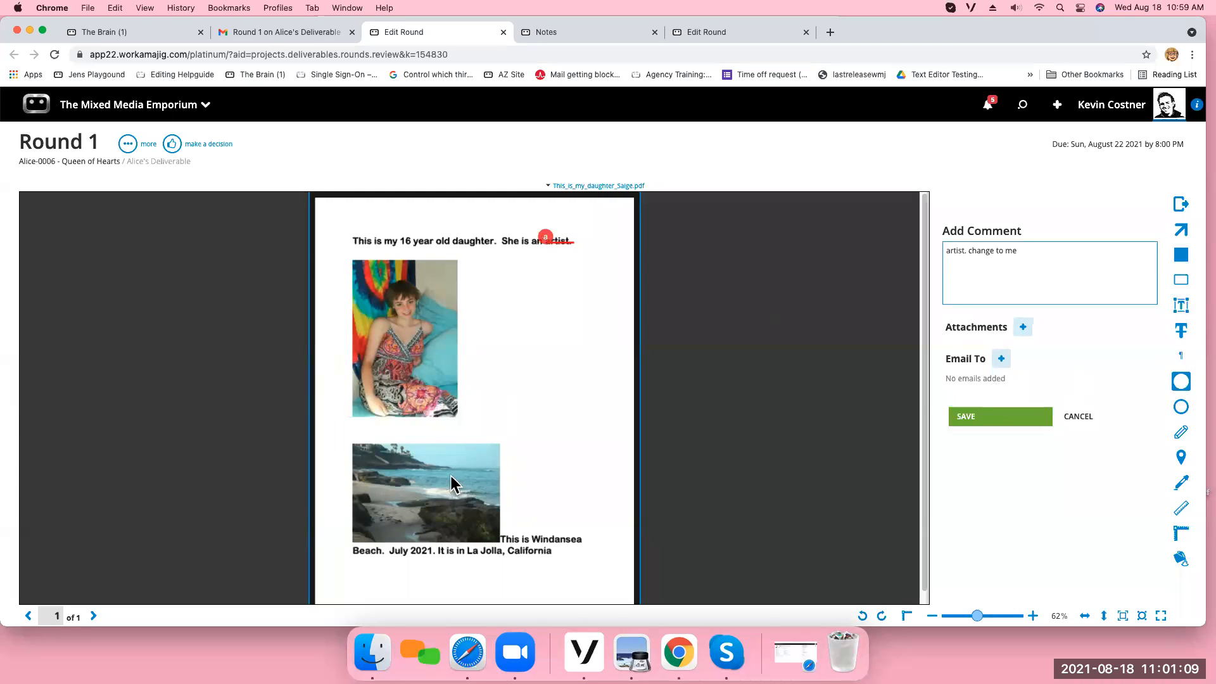
{"action": "left_click_drag", "start_coordinate": [451, 476], "coordinate": [483, 500]}
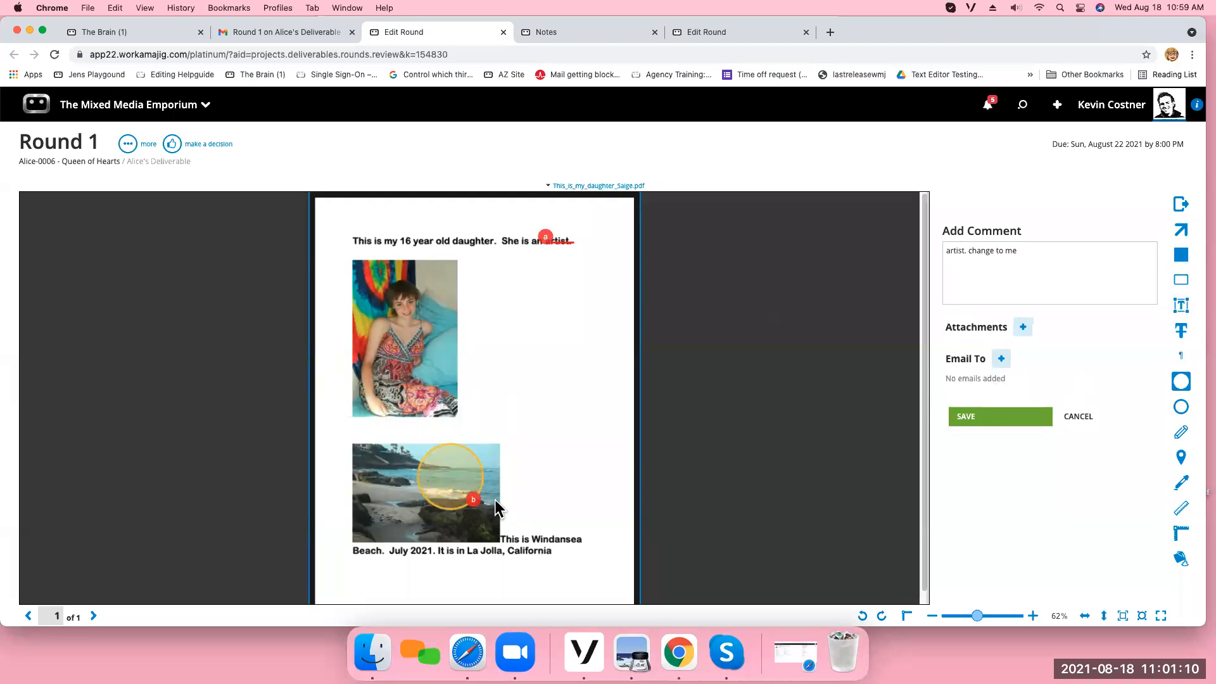
{"action": "left_click", "coordinate": [976, 421]}
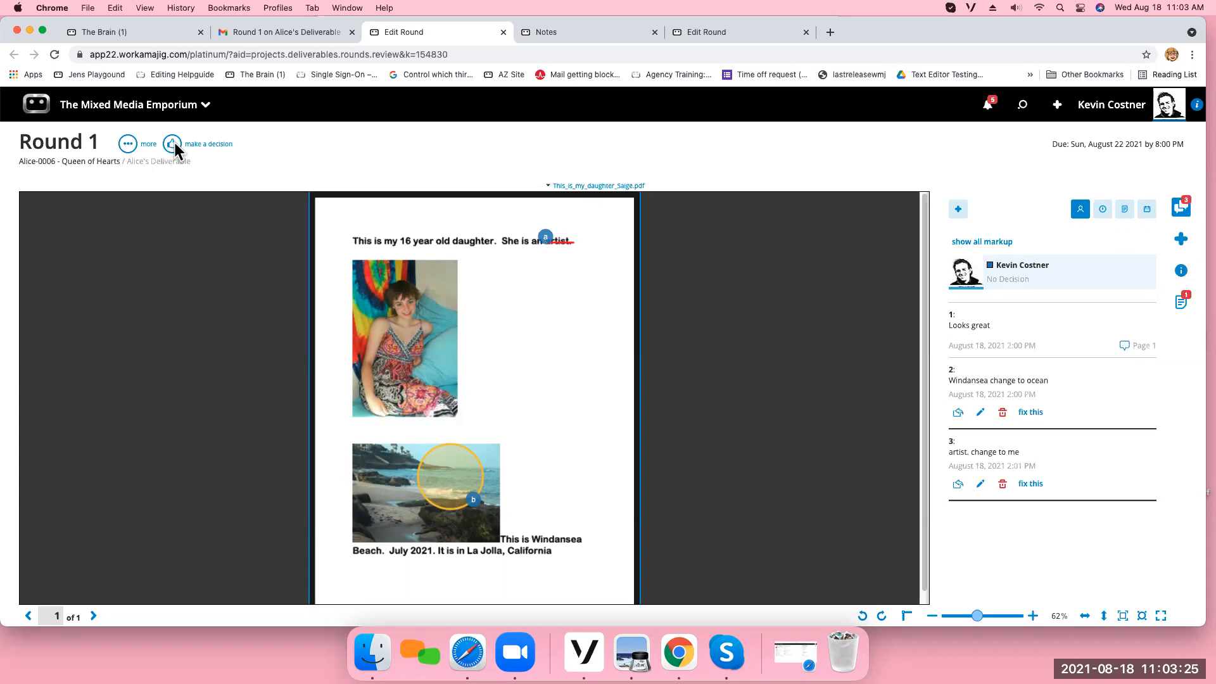
Open the Round 1 instructions and decision options.
{"action": "left_click", "coordinate": [1181, 274]}
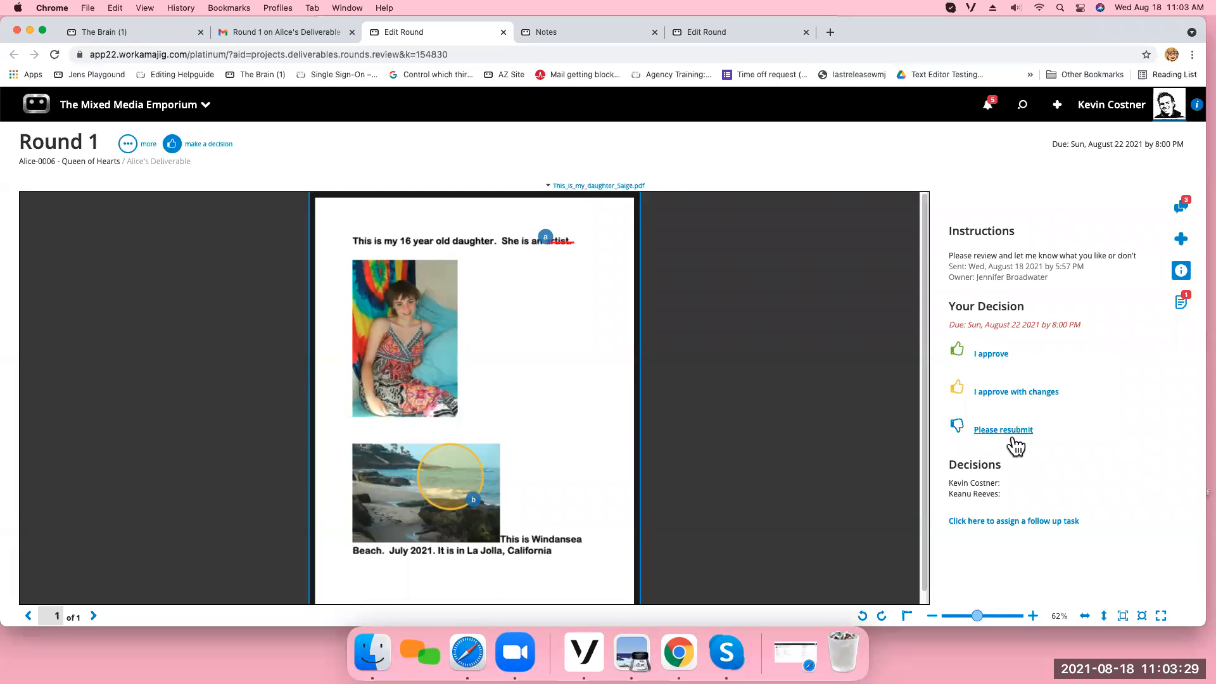
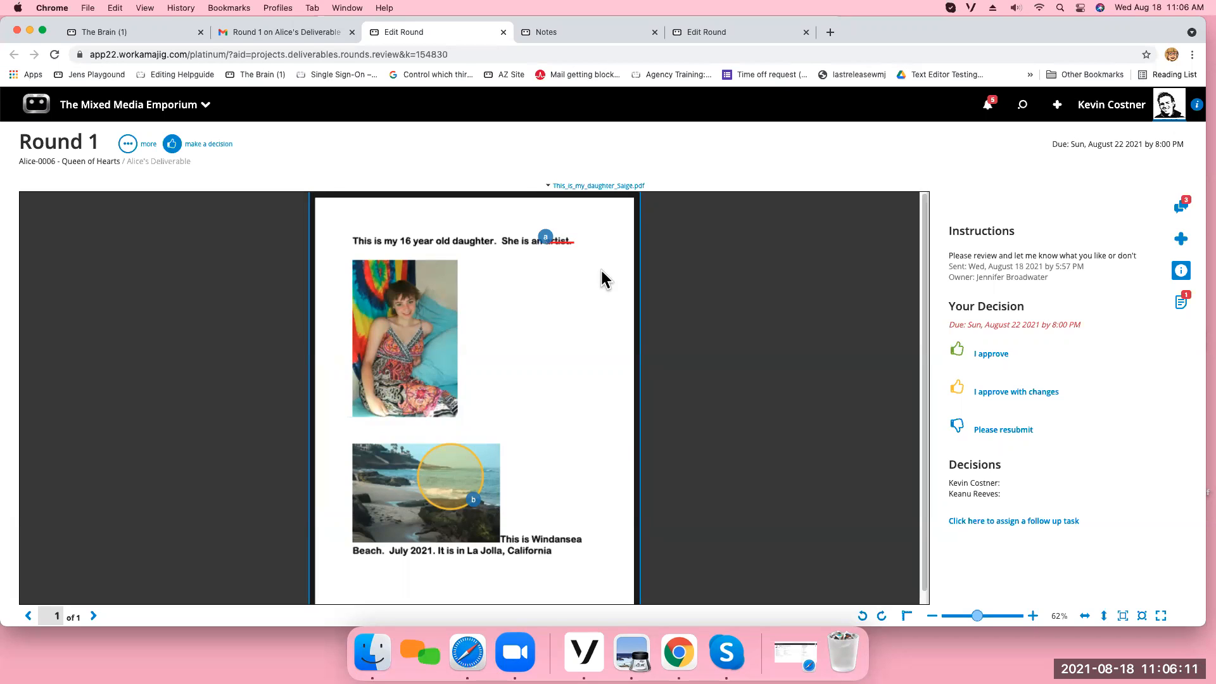
Check the saved markup comments and the Round 1 instructions, and submit the decision "Please resubmit".
{"action": "left_click", "coordinate": [1182, 209]}
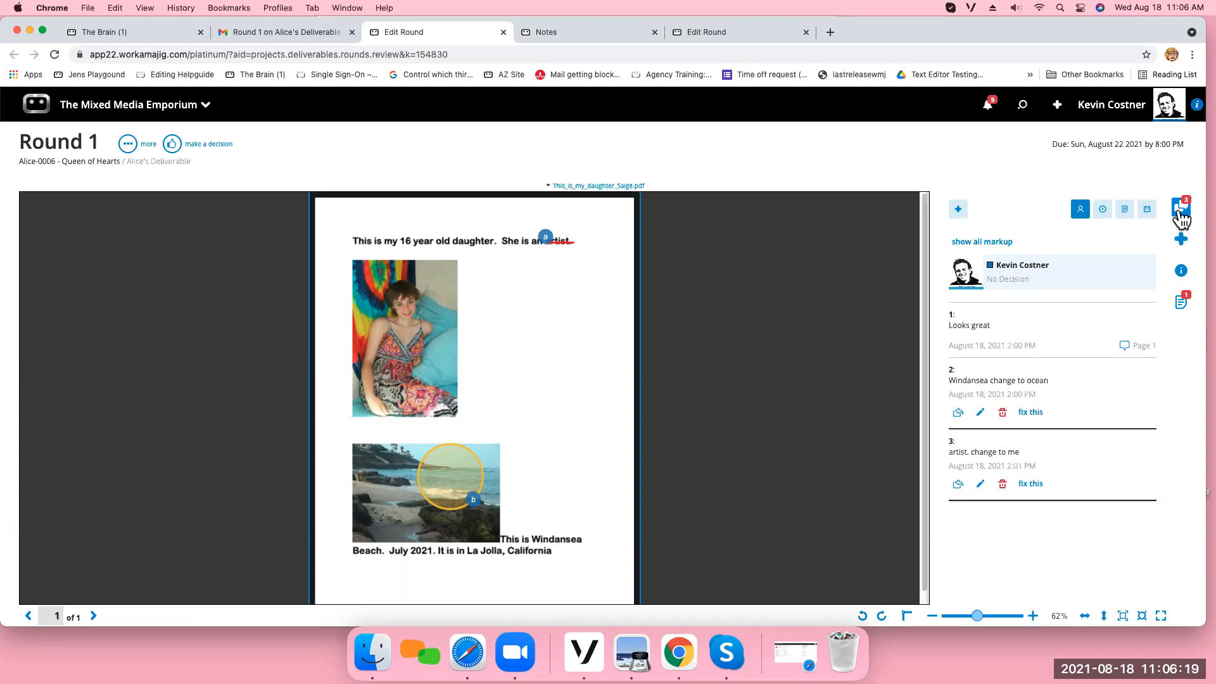
{"action": "left_click", "coordinate": [1182, 271]}
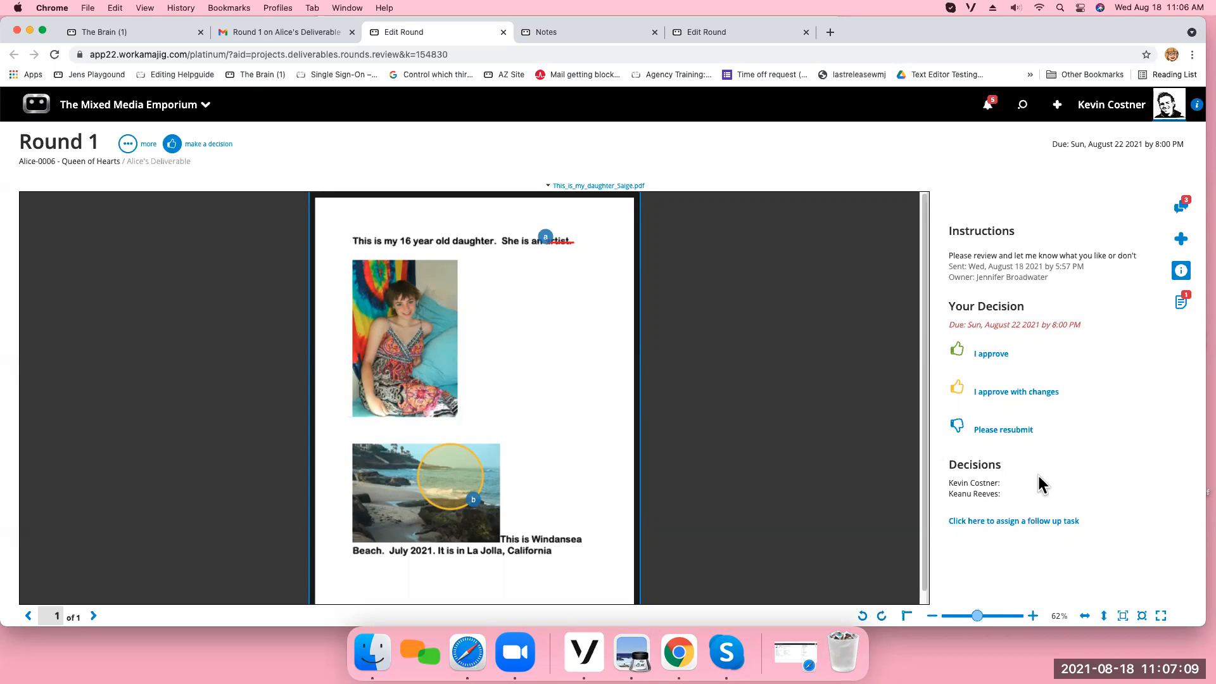
{"action": "left_click", "coordinate": [1180, 209]}
{"action": "left_click", "coordinate": [1181, 212]}
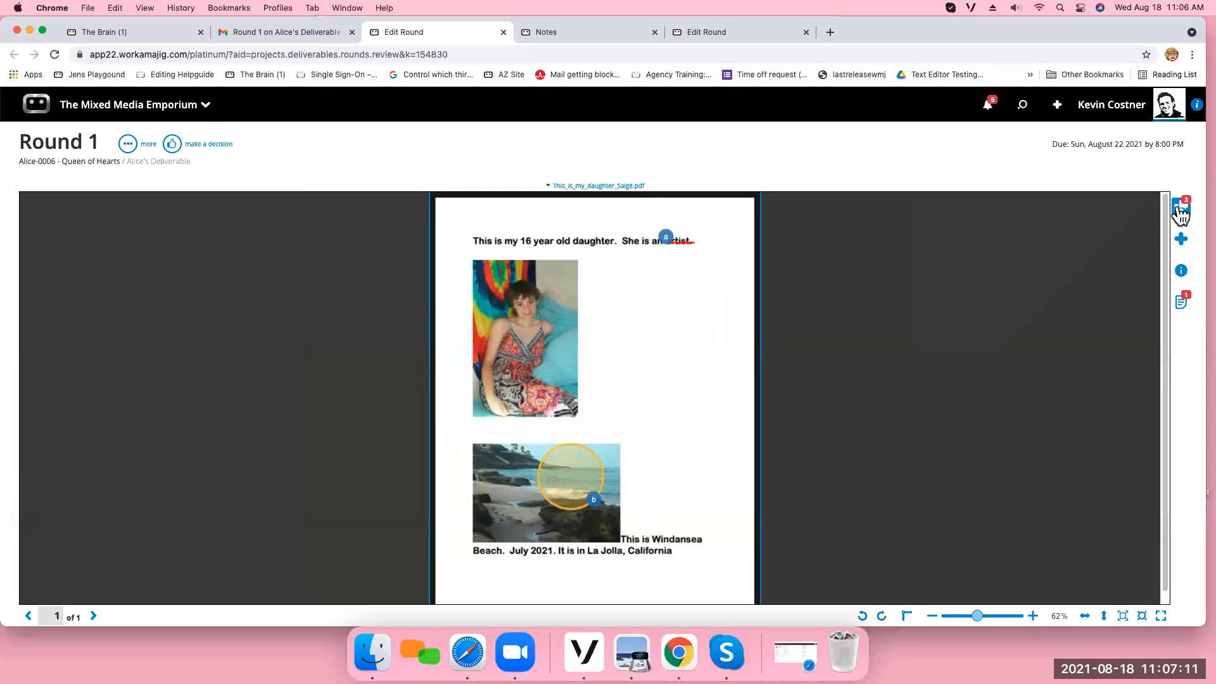
{"action": "left_click", "coordinate": [1181, 213]}
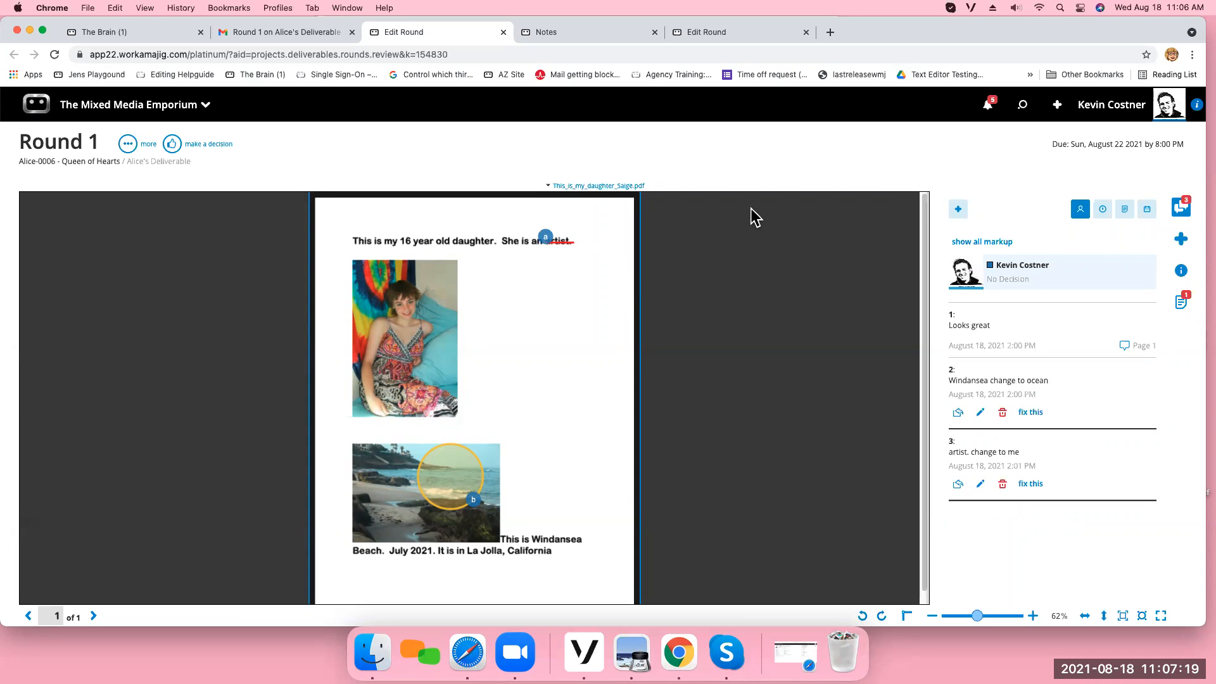
{"action": "left_click", "coordinate": [1181, 271]}
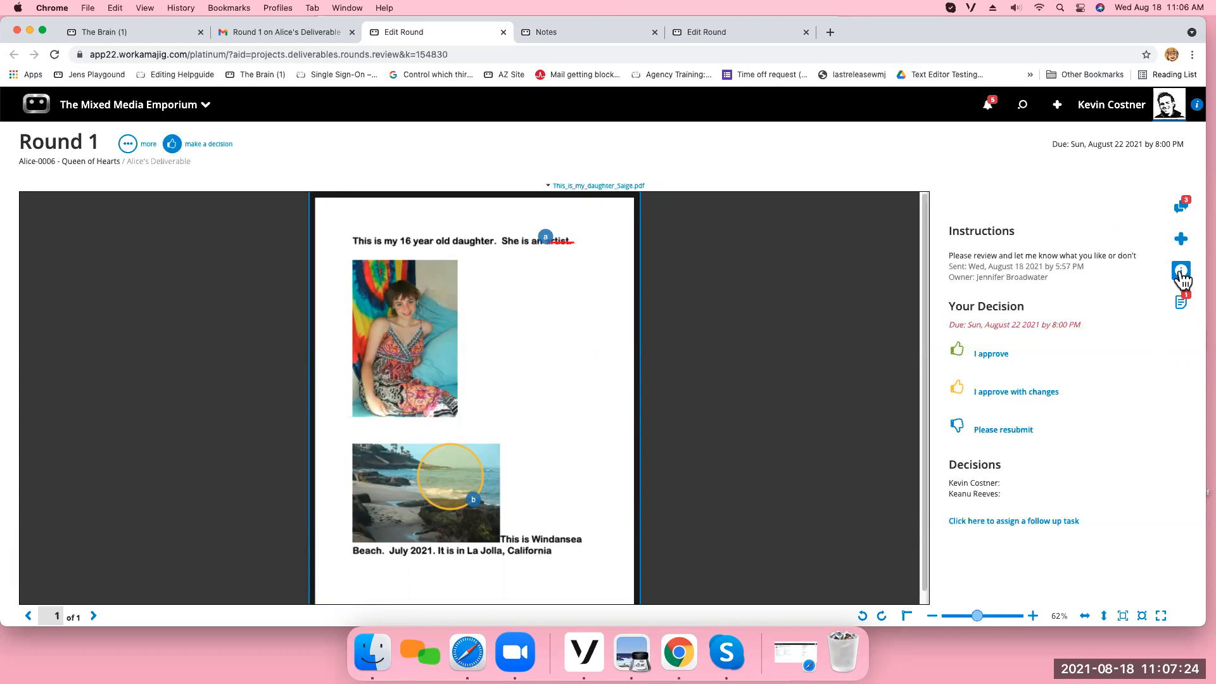
{"action": "left_click", "coordinate": [996, 431]}
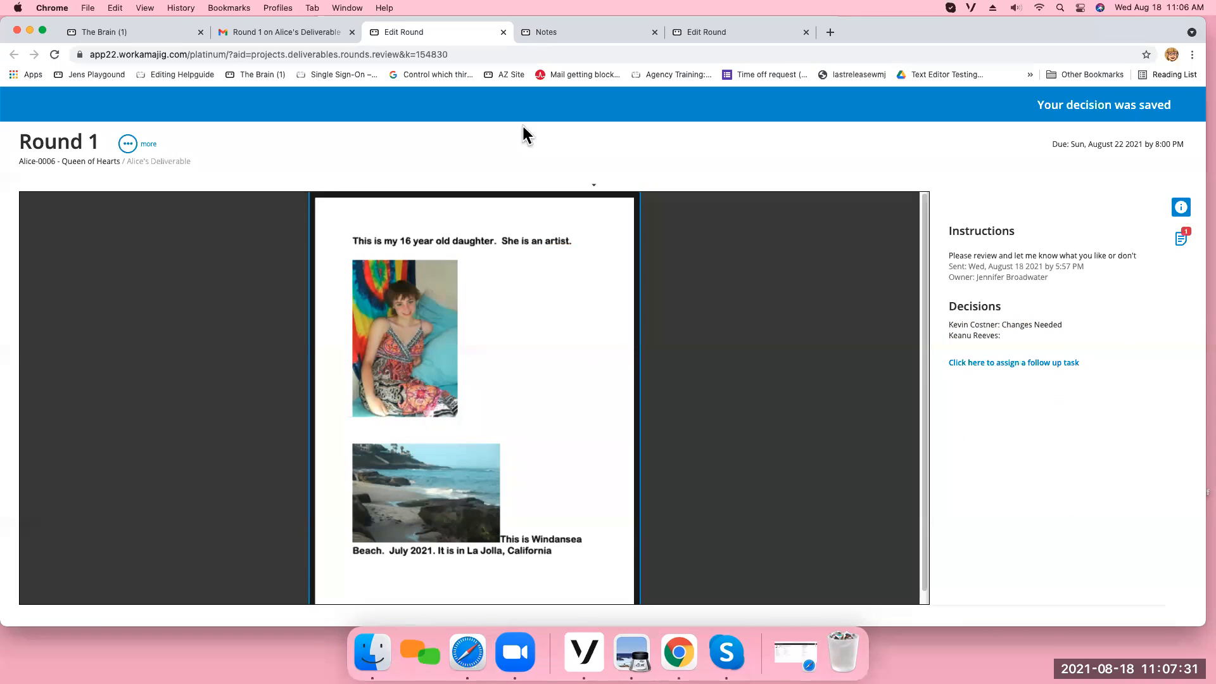
Return to the Alice-0006 project from the review email, reload it, and log out of the approver's account.
{"action": "left_click", "coordinate": [298, 27]}
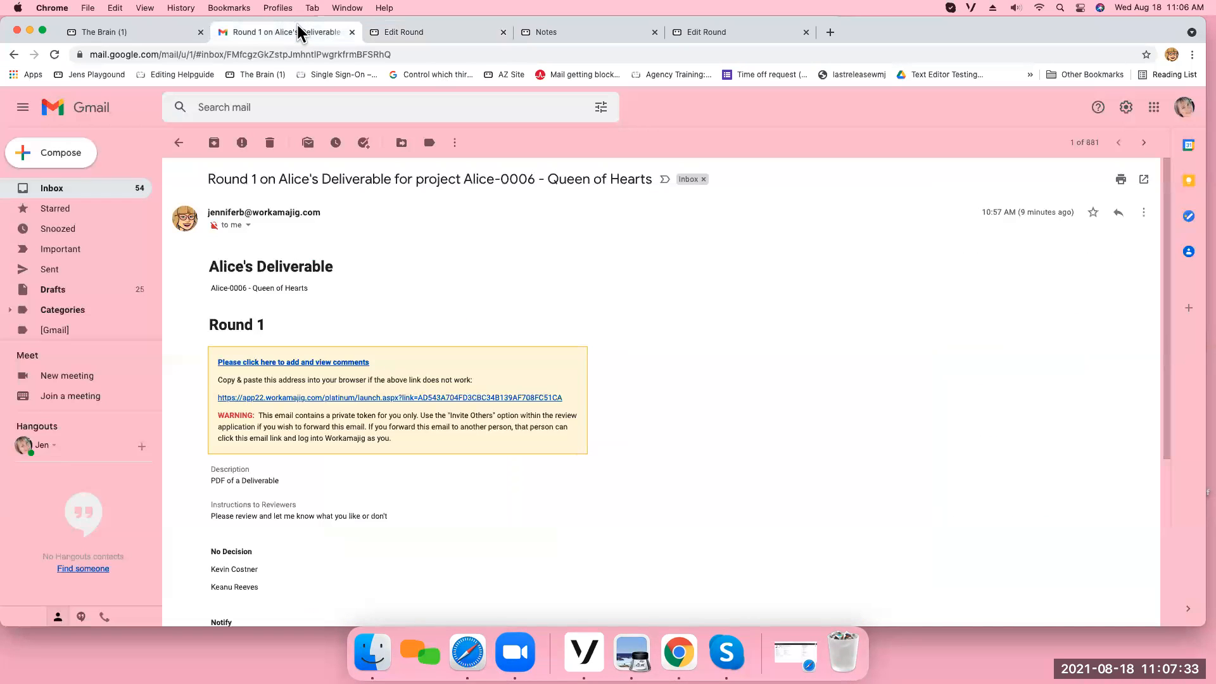
{"action": "left_click", "coordinate": [701, 30]}
{"action": "left_click", "coordinate": [1174, 150]}
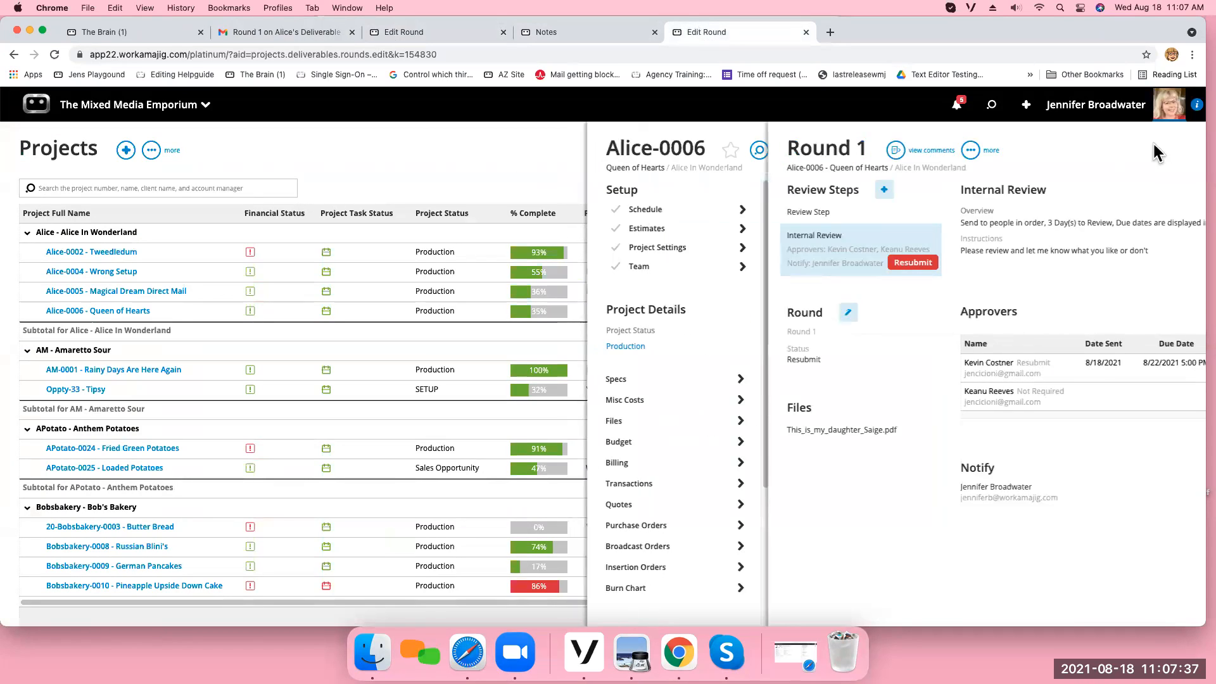
{"action": "left_click", "coordinate": [55, 55]}
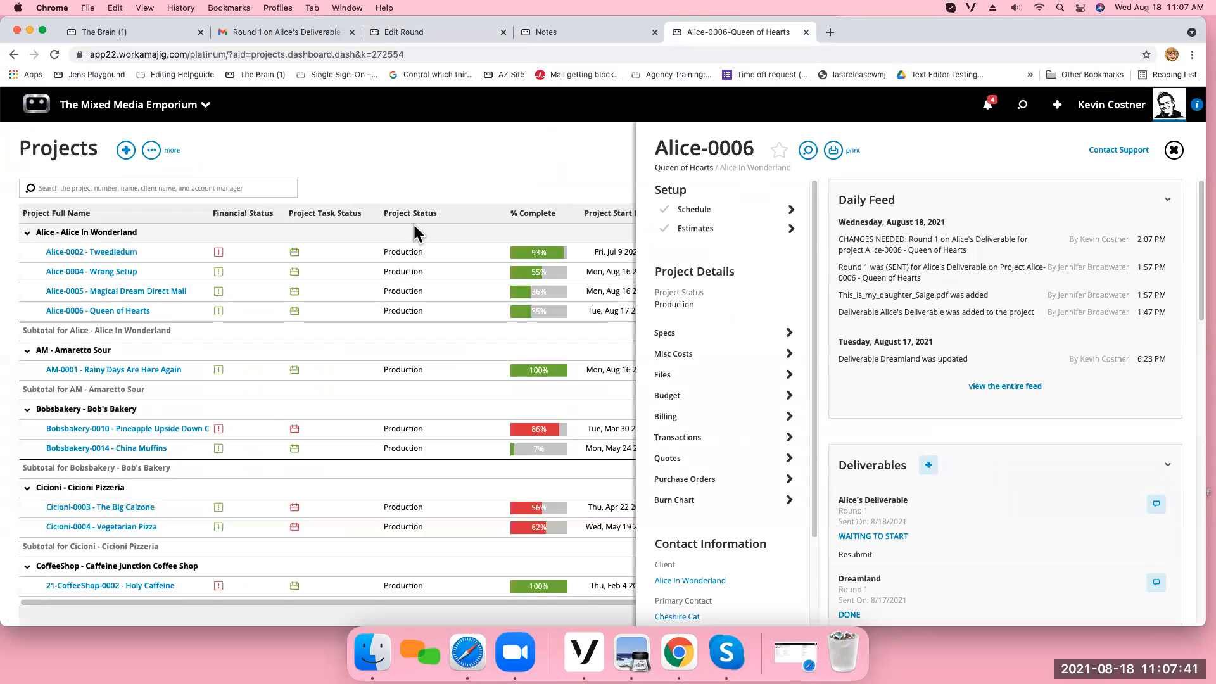
{"action": "left_click", "coordinate": [1095, 115]}
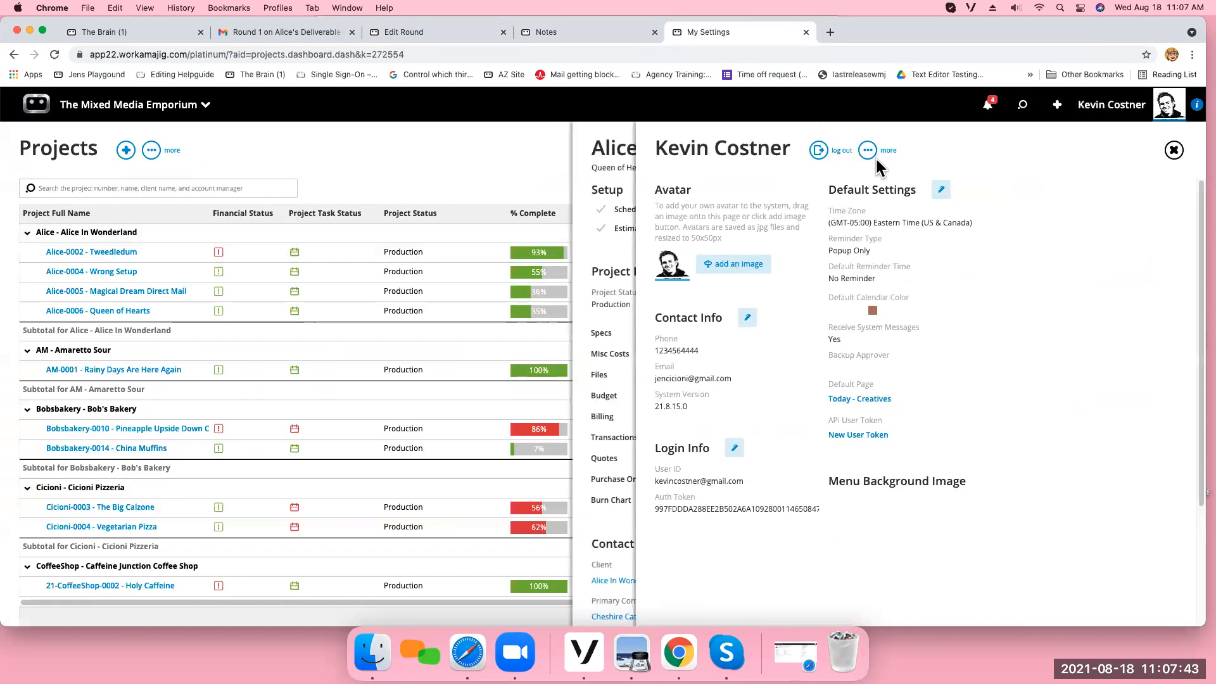
{"action": "left_click", "coordinate": [820, 154]}
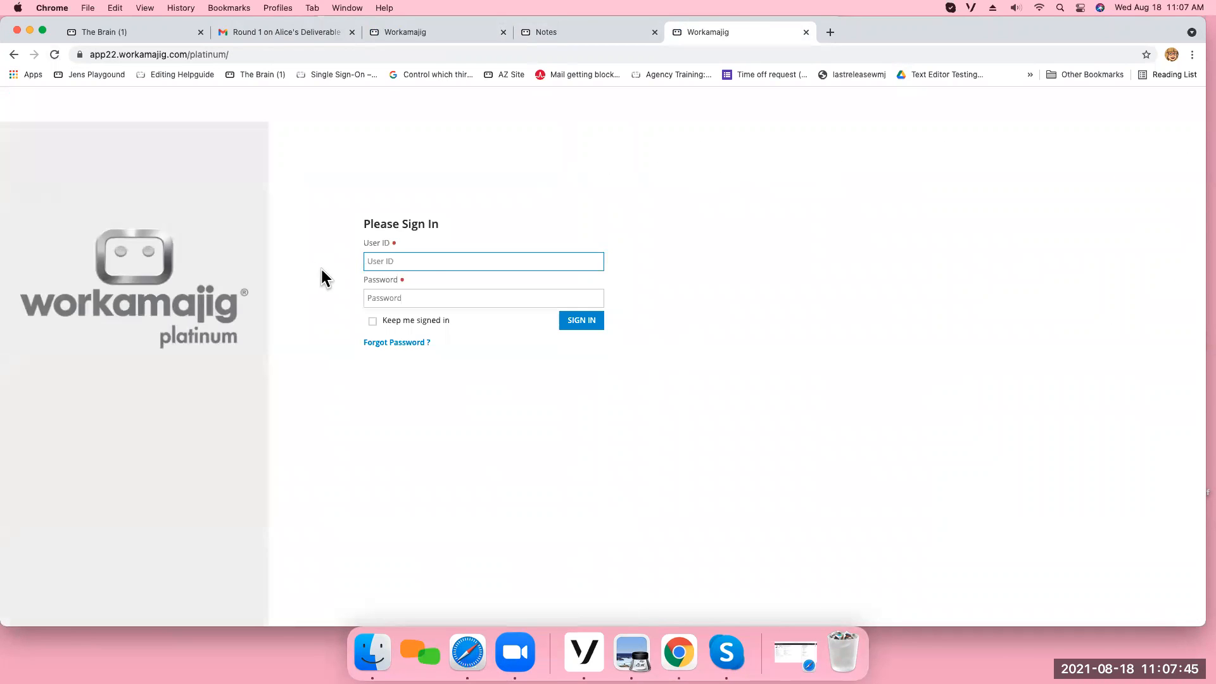
Sign in to Workamajig as the project manager with the user ID and account password.
{"action": "key", "text": "Tab"}
{"action": "type", "text": "********"}
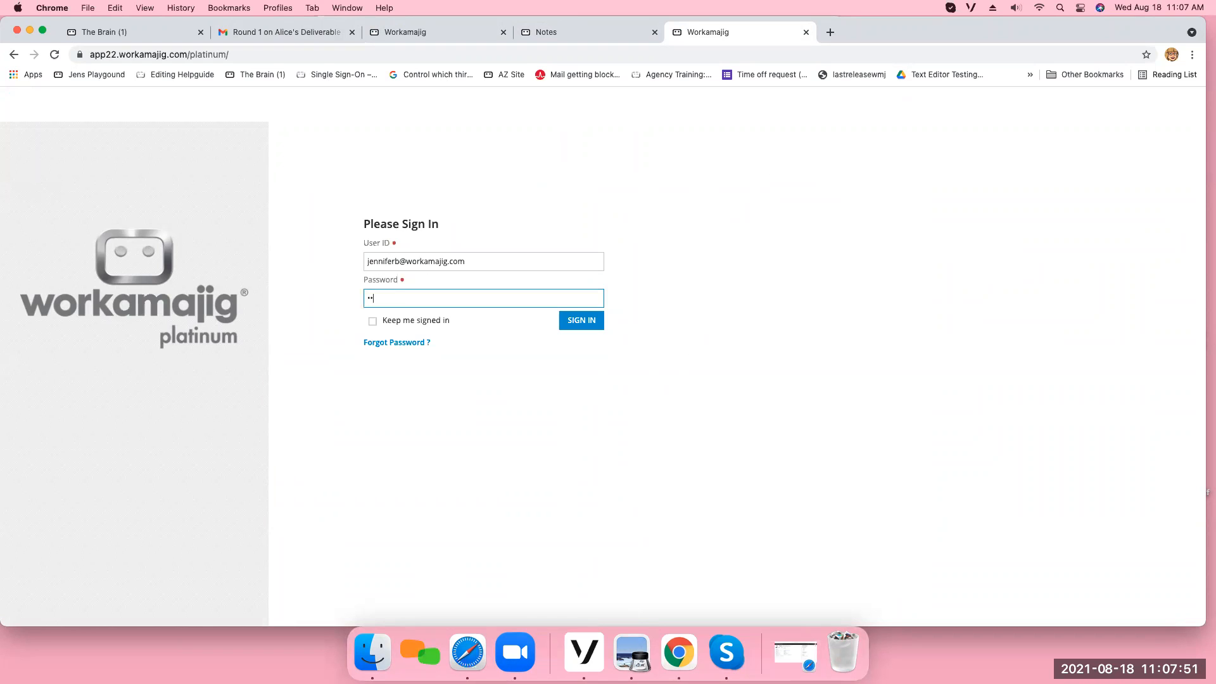
{"action": "type", "text": "***"}
{"action": "key", "text": "Return"}
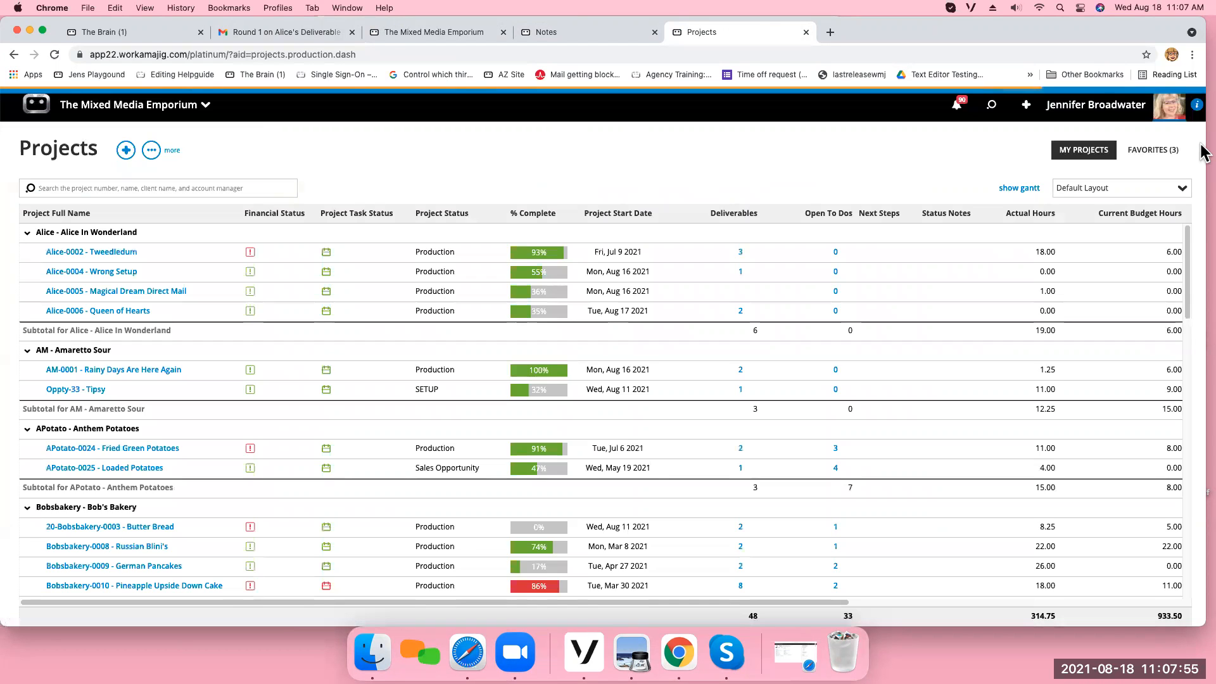
In project Alice-0006, view the review rounds of Alice's Deliverable and set its status to In Progress.
{"action": "left_click", "coordinate": [112, 313]}
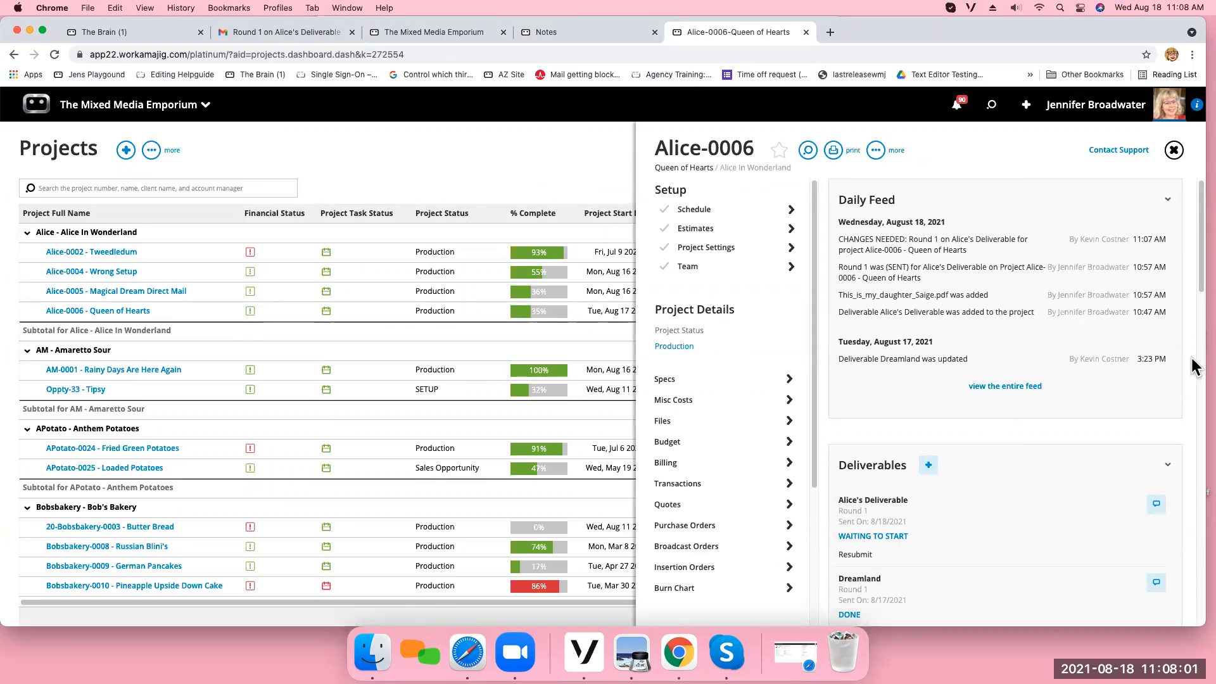
{"action": "left_click_drag", "start_coordinate": [1200, 306], "coordinate": [1199, 348]}
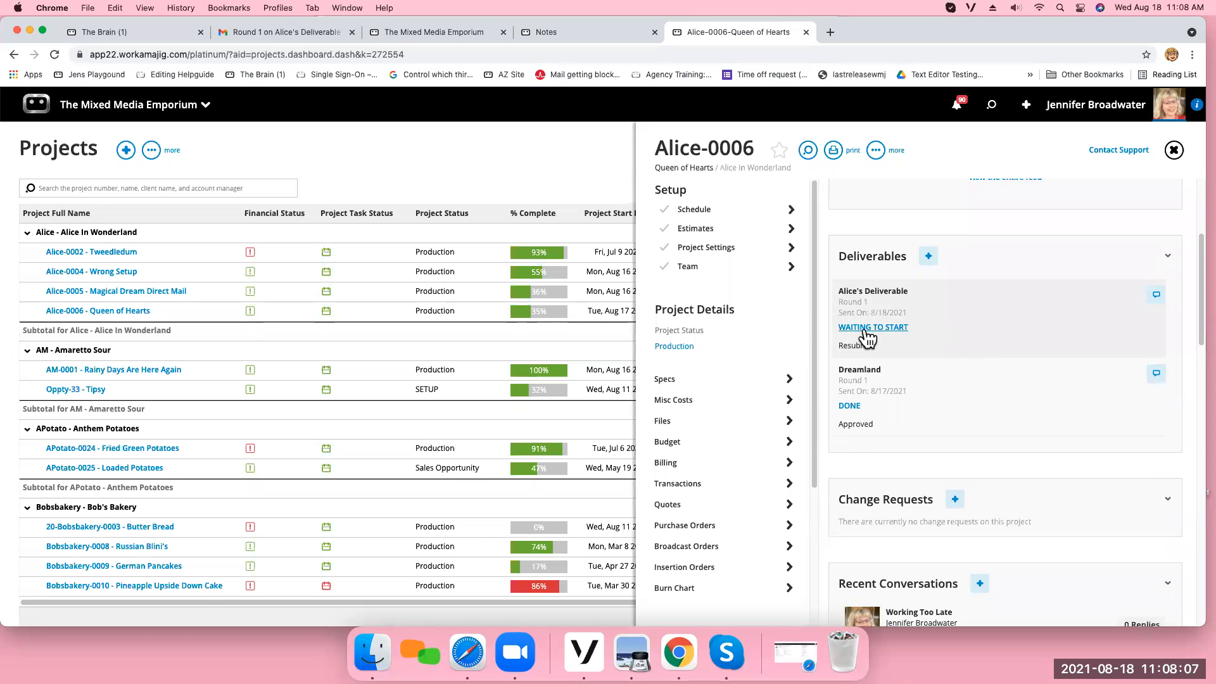
{"action": "left_click", "coordinate": [948, 309]}
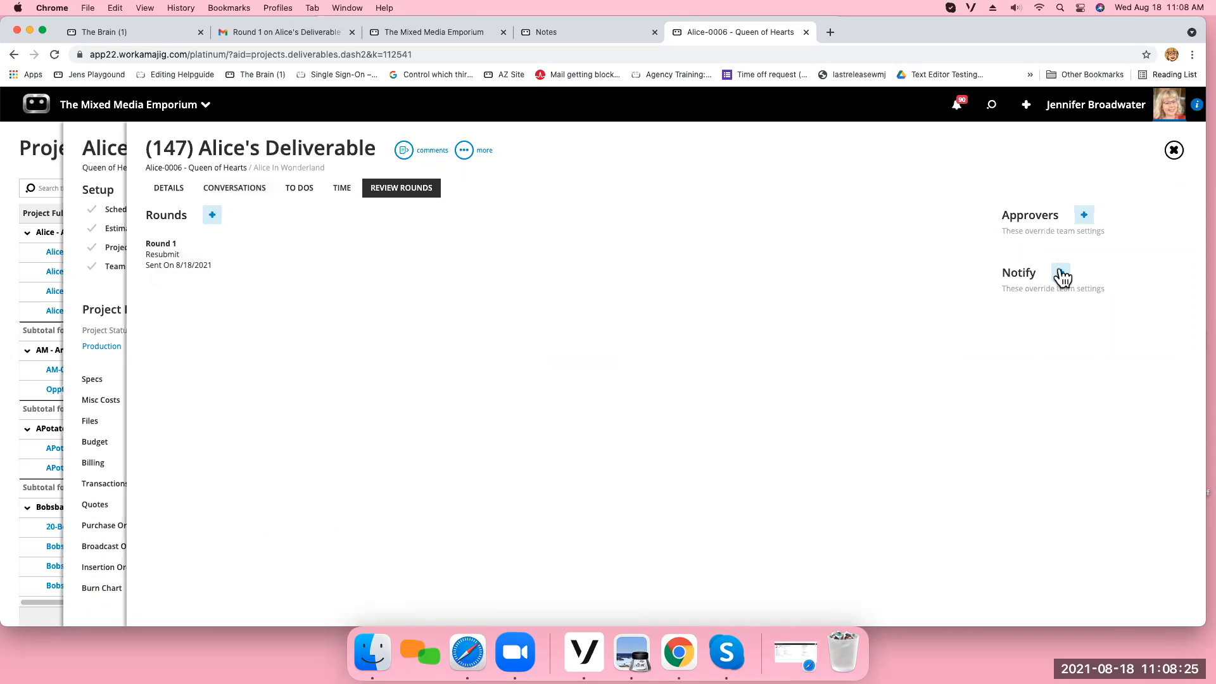
{"action": "left_click", "coordinate": [1173, 151]}
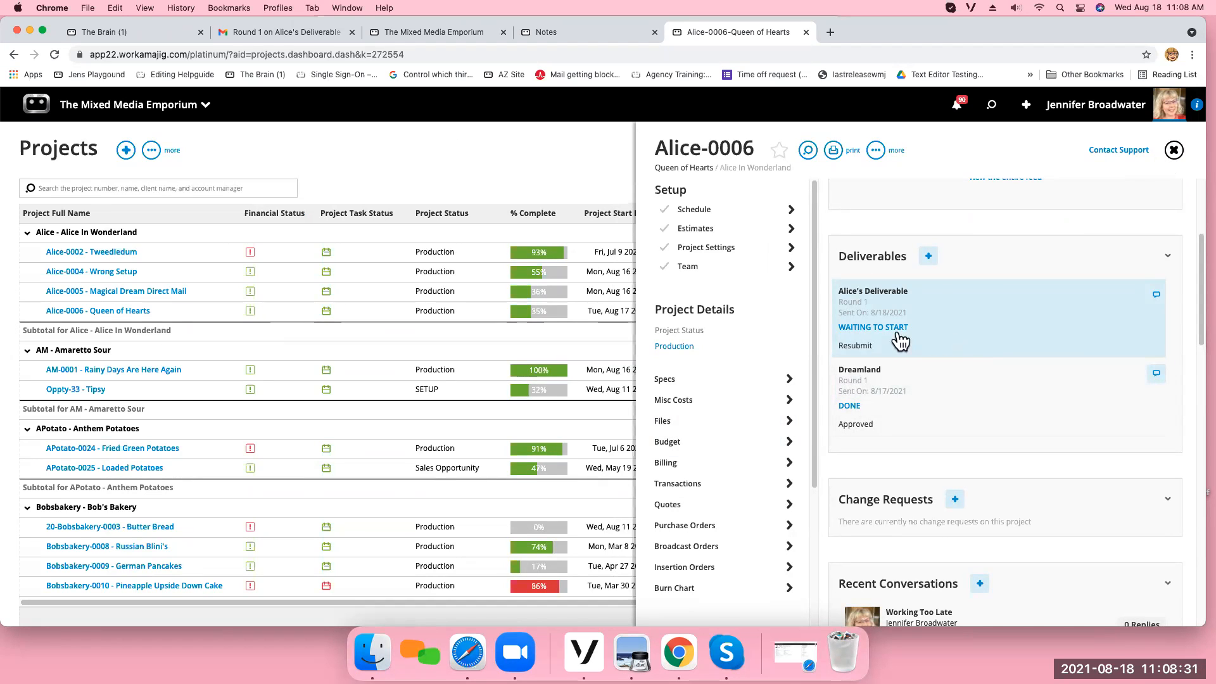
{"action": "left_click", "coordinate": [868, 330]}
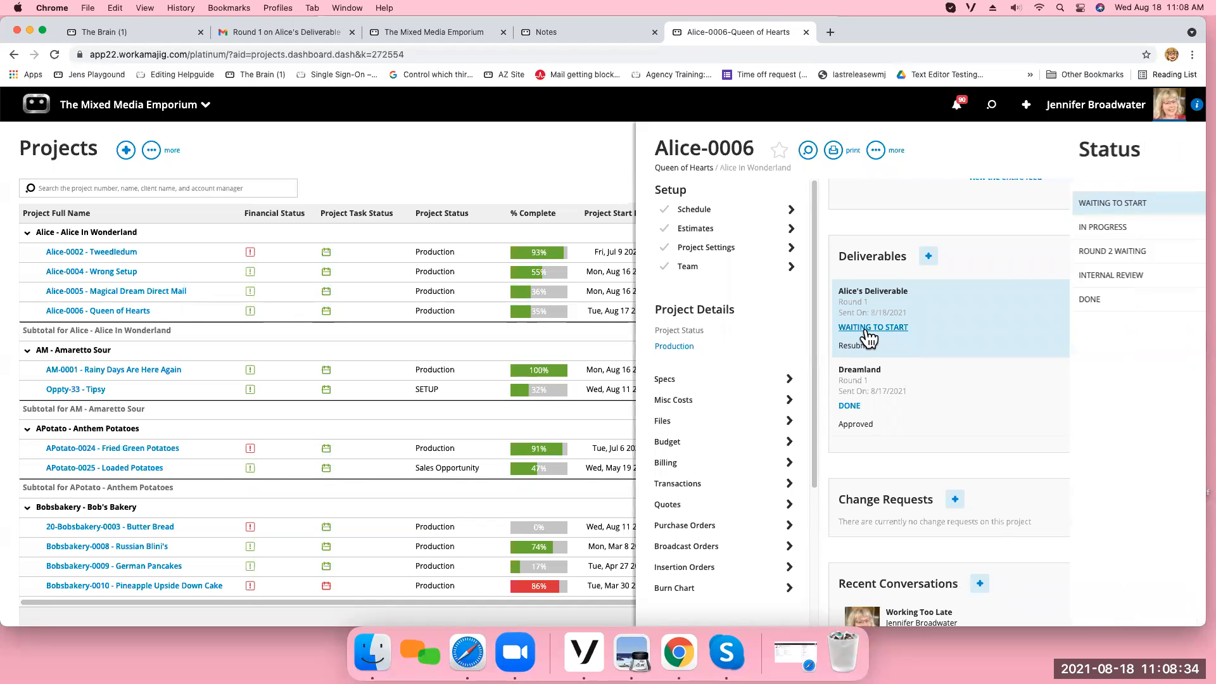
{"action": "left_click", "coordinate": [1076, 233]}
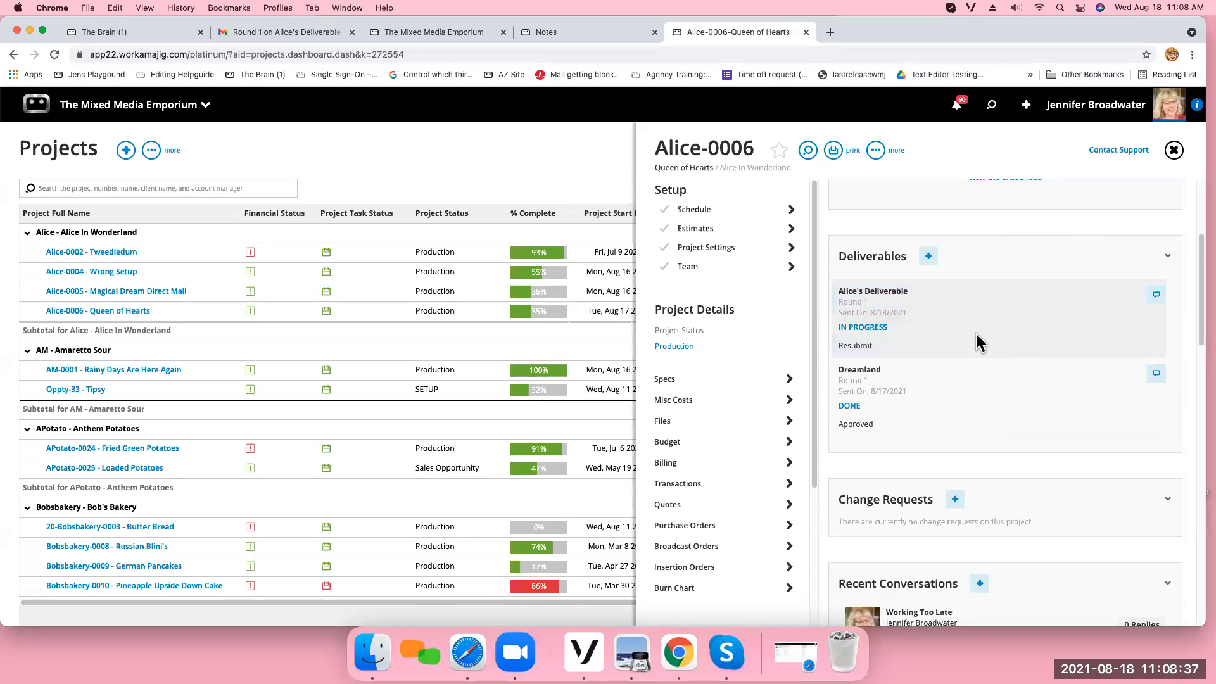
Open Round 1 of Alice's Deliverable, examine its approver results and additional round options, and close the round.
{"action": "left_click", "coordinate": [945, 328]}
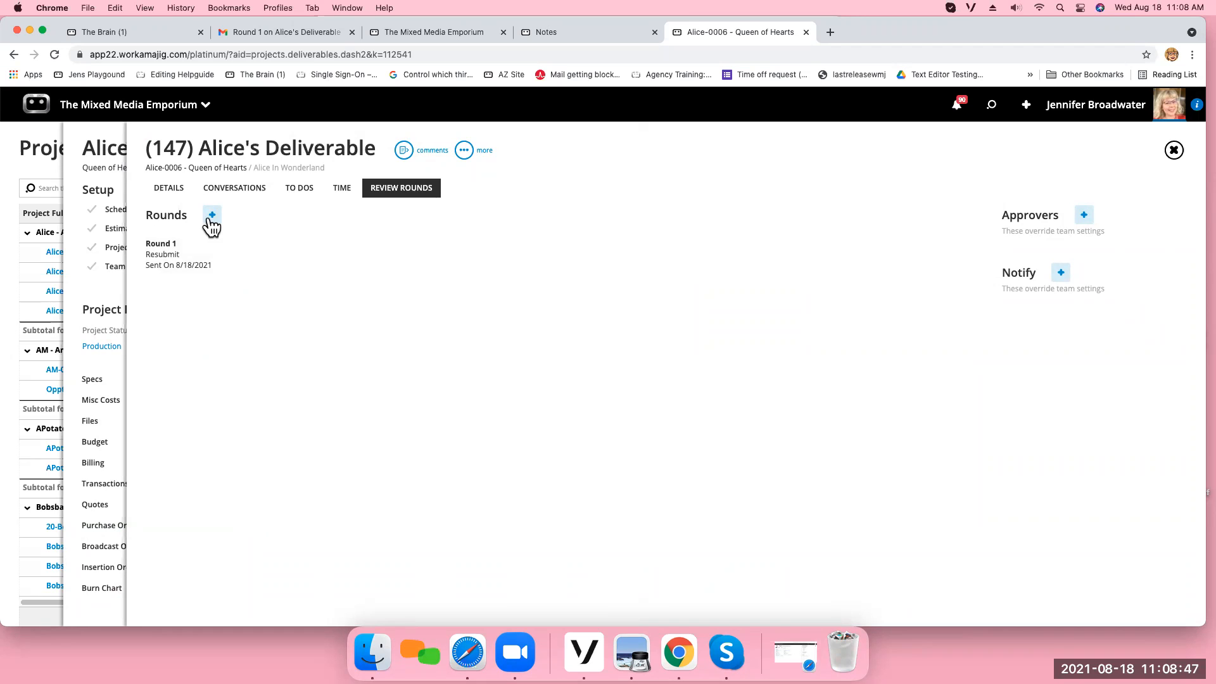
{"action": "left_click", "coordinate": [213, 256]}
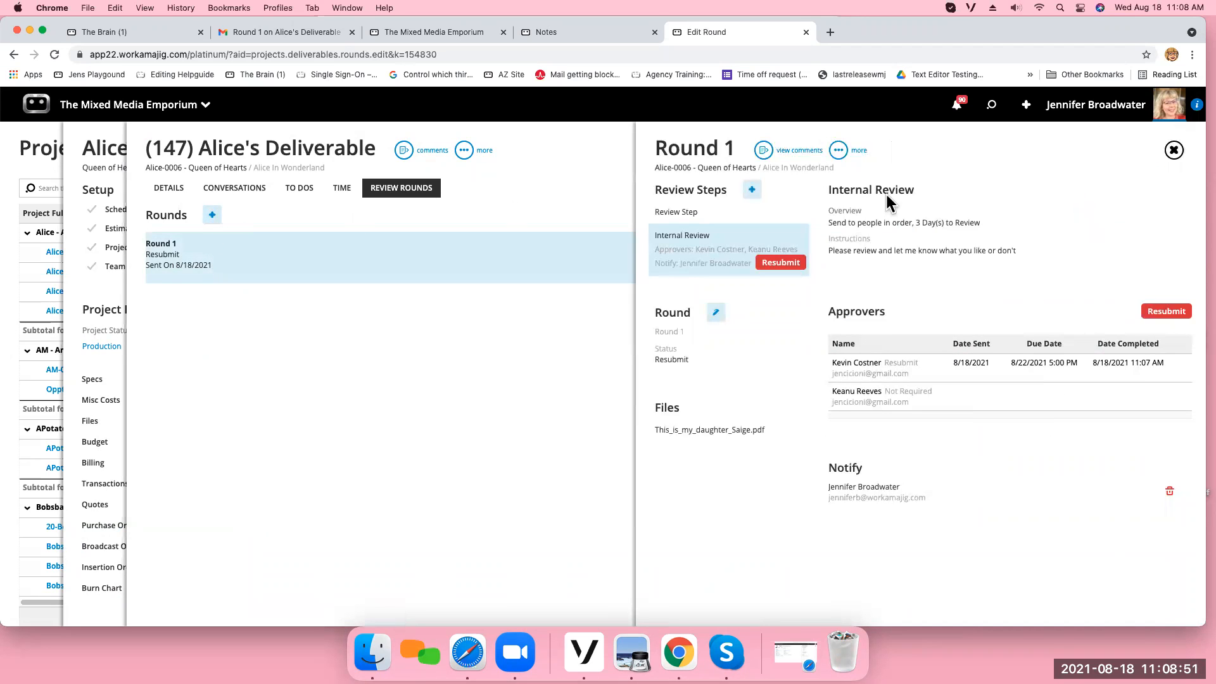
{"action": "left_click", "coordinate": [839, 151]}
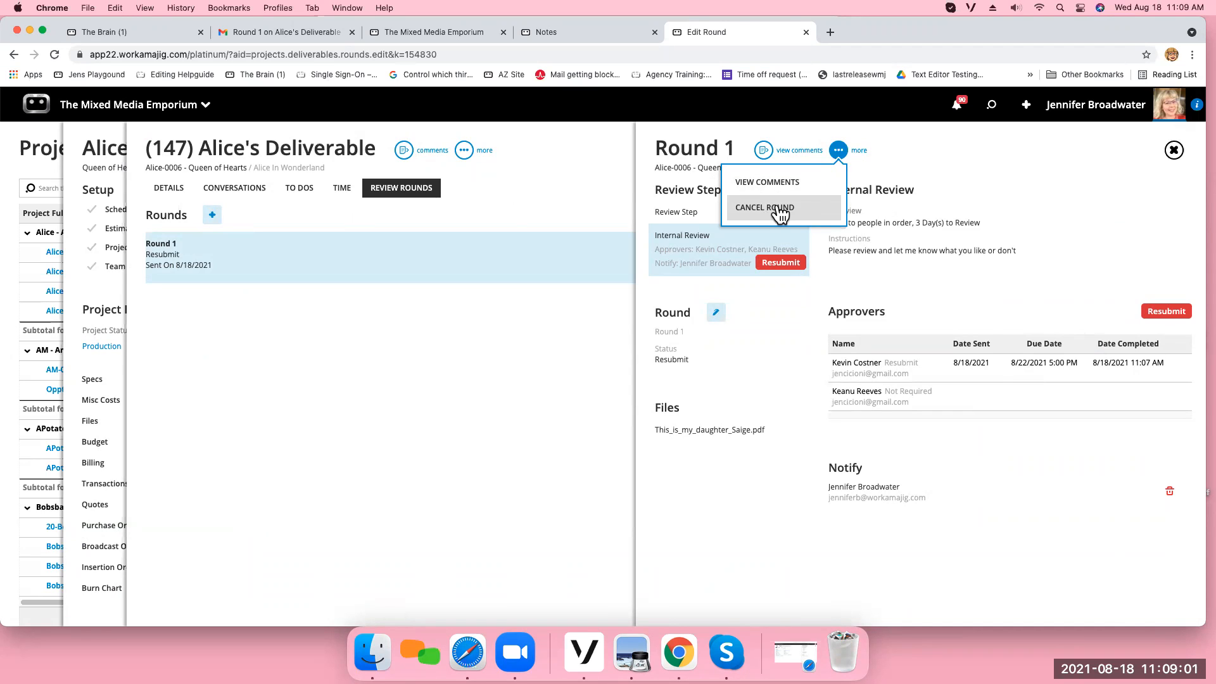
{"action": "left_click", "coordinate": [1075, 211]}
{"action": "left_click", "coordinate": [1027, 403]}
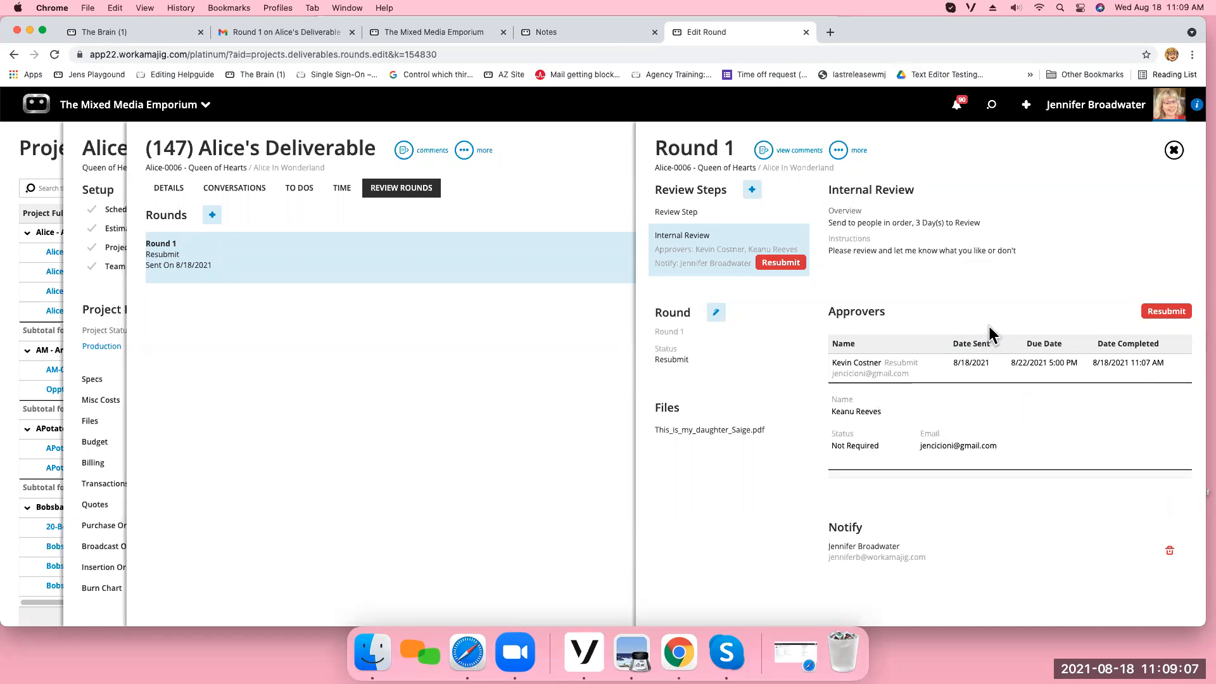
{"action": "left_click", "coordinate": [1173, 150]}
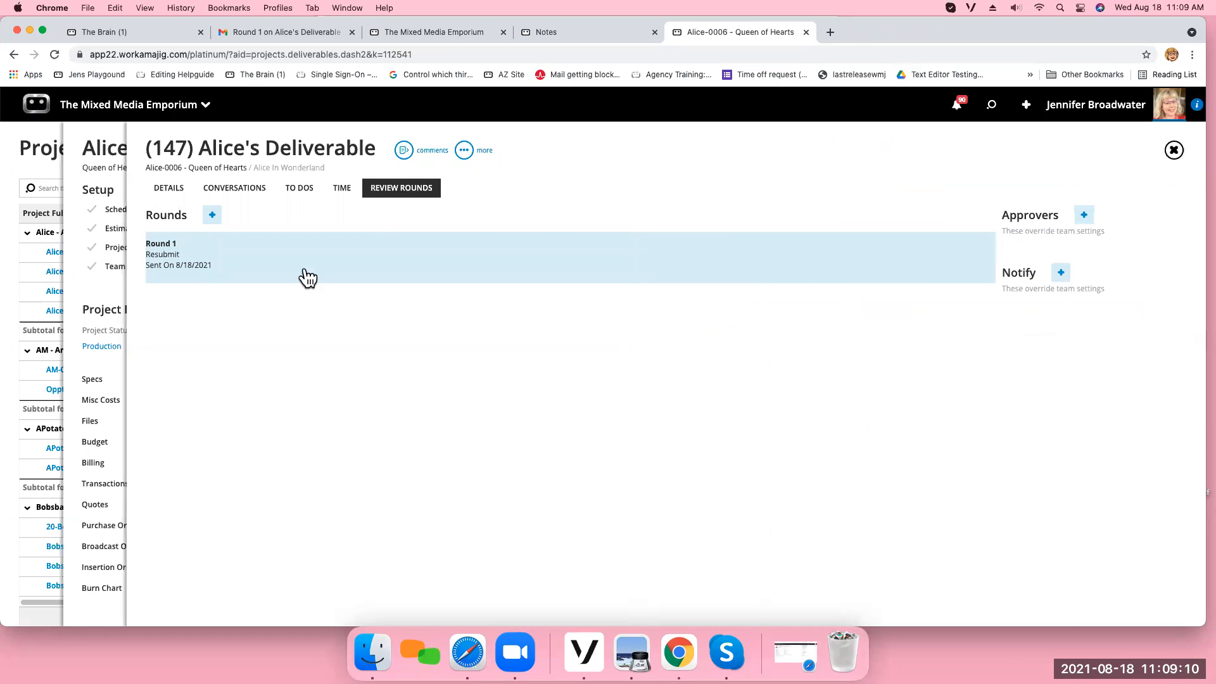
Start a new conversation on Alice's Deliverable with the project's primary client contact as the only email recipient.
{"action": "left_click", "coordinate": [253, 197]}
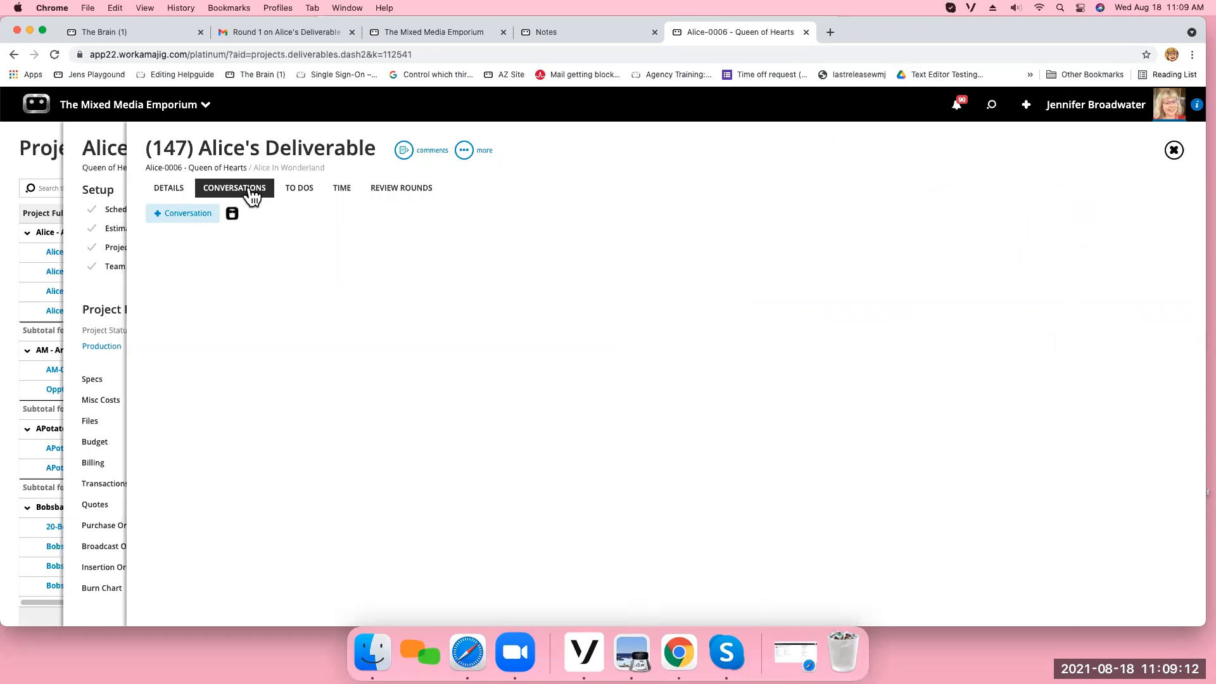
{"action": "left_click", "coordinate": [188, 215]}
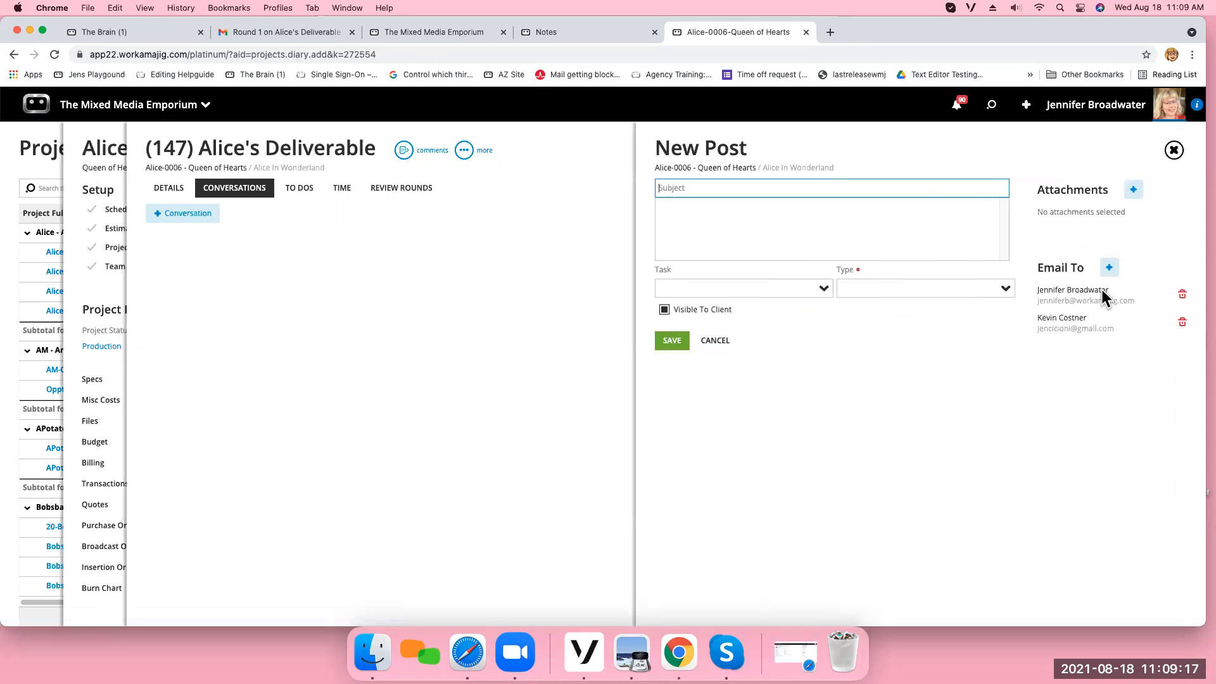
{"action": "left_click", "coordinate": [1109, 268]}
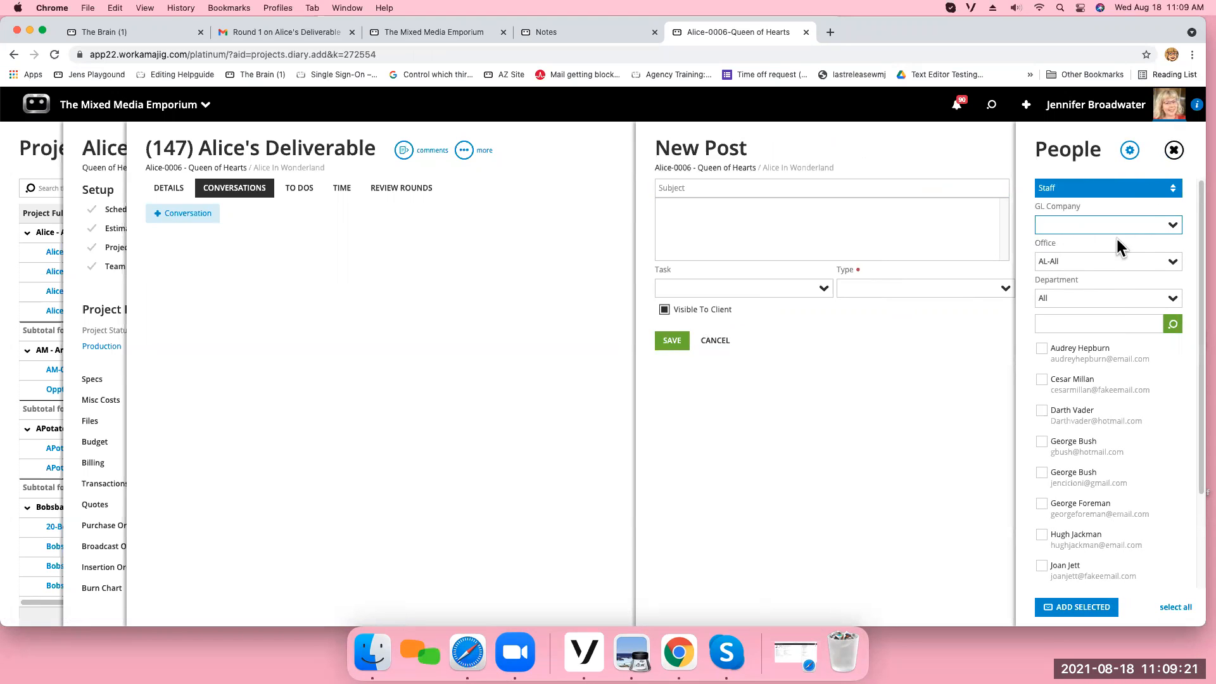
{"action": "left_click", "coordinate": [1173, 188]}
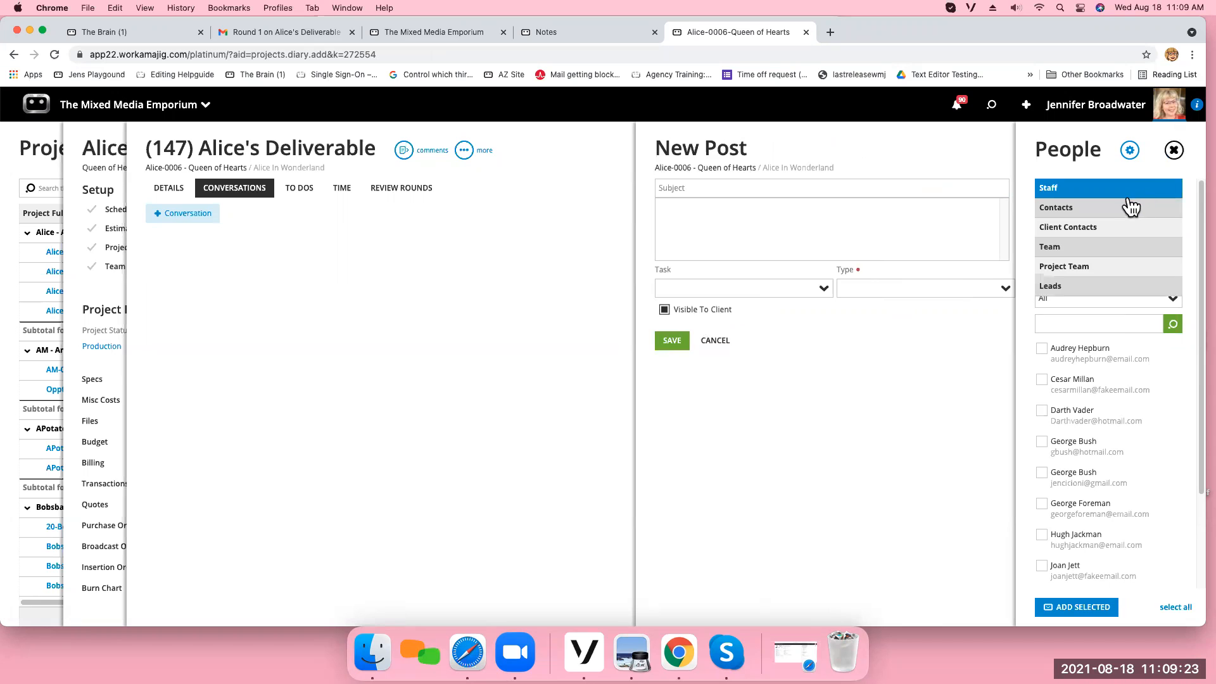
{"action": "left_click", "coordinate": [1122, 193]}
{"action": "left_click", "coordinate": [1172, 190]}
{"action": "left_click", "coordinate": [1133, 223]}
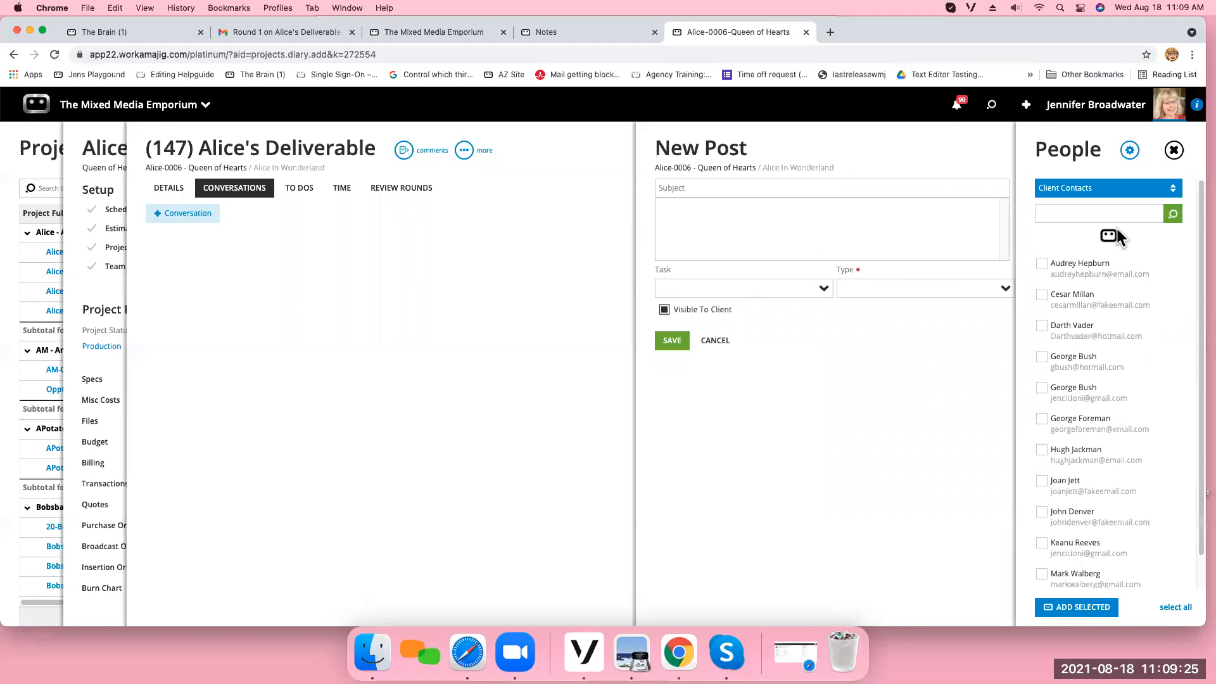
{"action": "left_click", "coordinate": [1041, 269]}
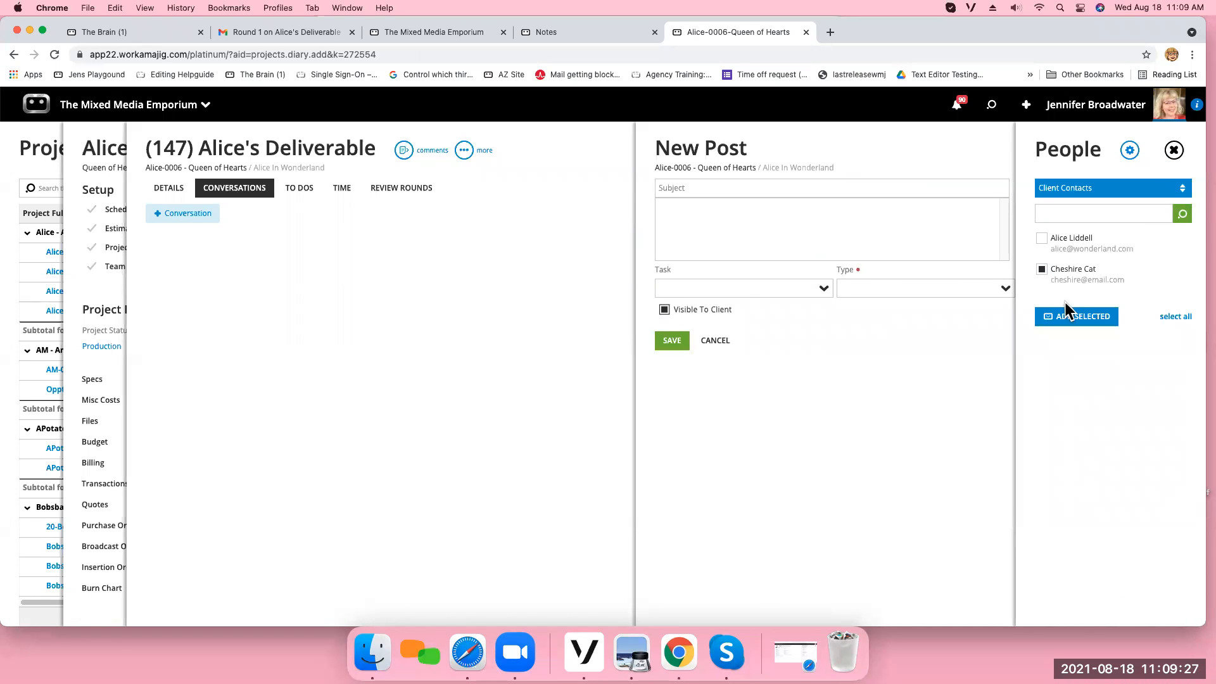
{"action": "left_click", "coordinate": [1078, 318]}
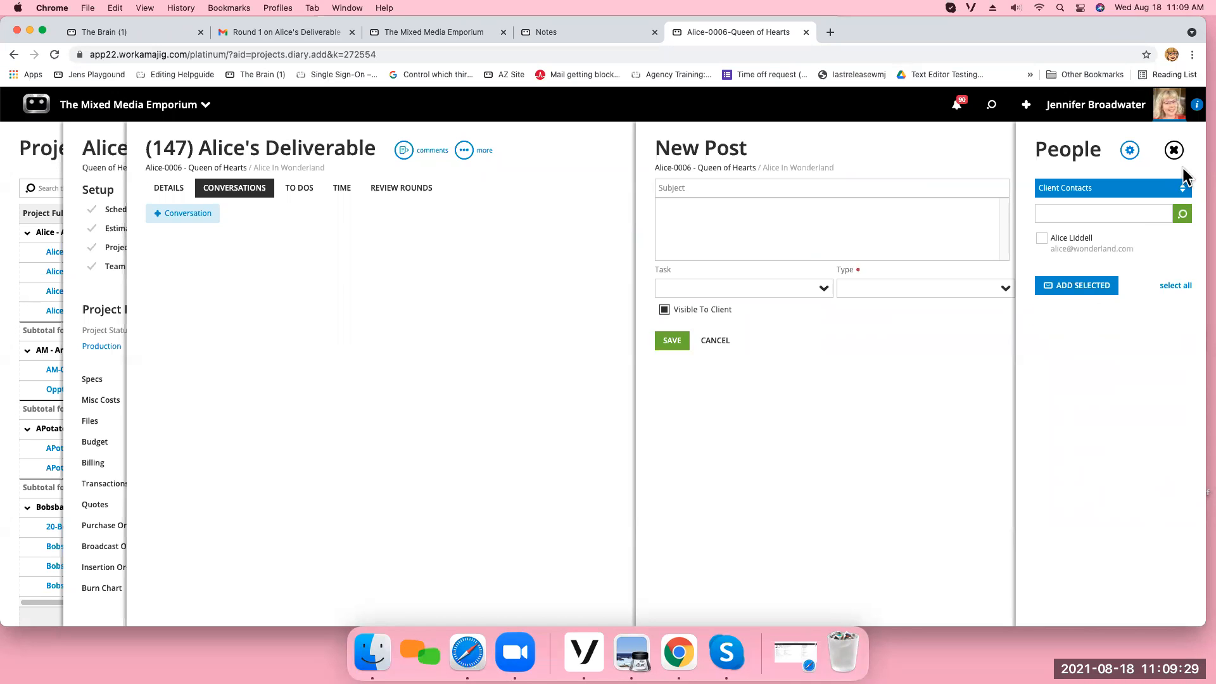
{"action": "left_click", "coordinate": [1174, 151]}
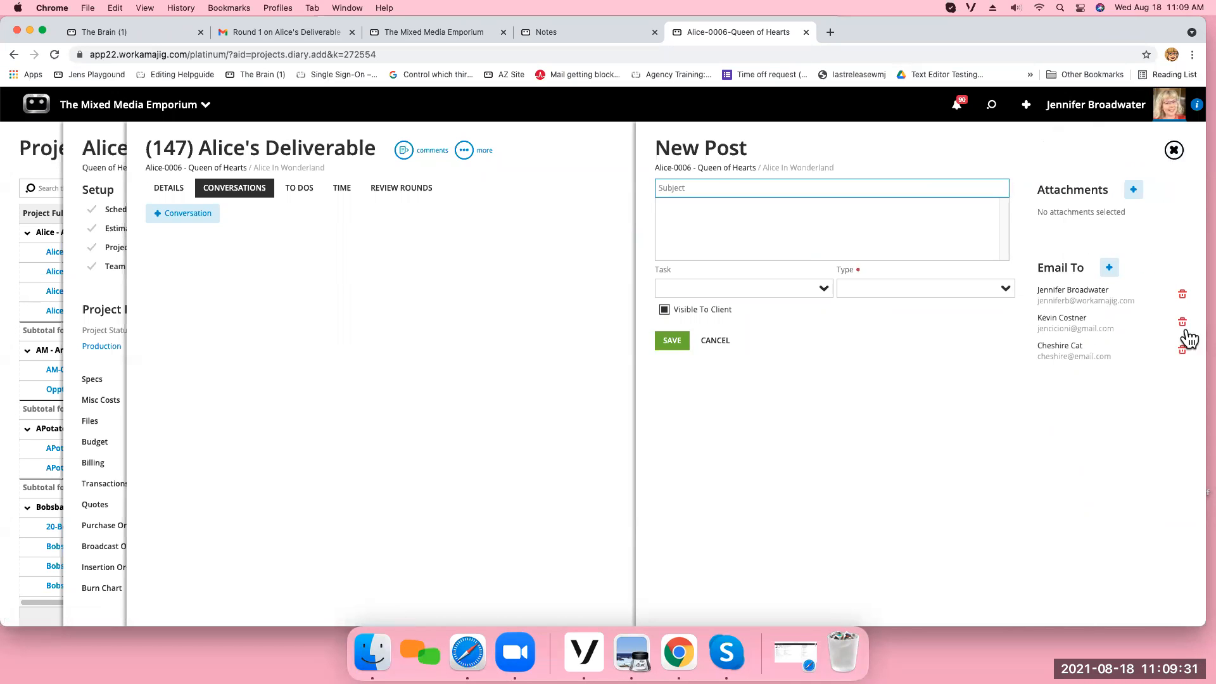
{"action": "left_click", "coordinate": [1181, 324]}
{"action": "left_click", "coordinate": [1182, 294]}
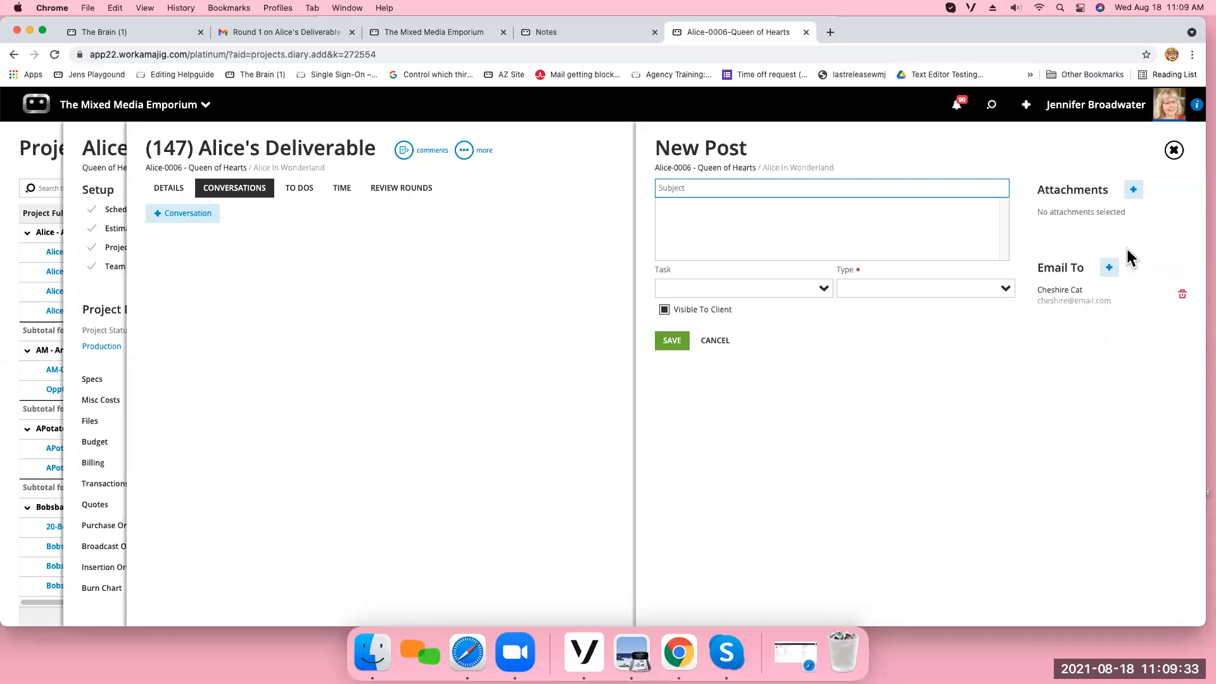
Attach the "This is my daughter" PDF from the Desktop to the new conversation post.
{"action": "left_click", "coordinate": [1133, 190]}
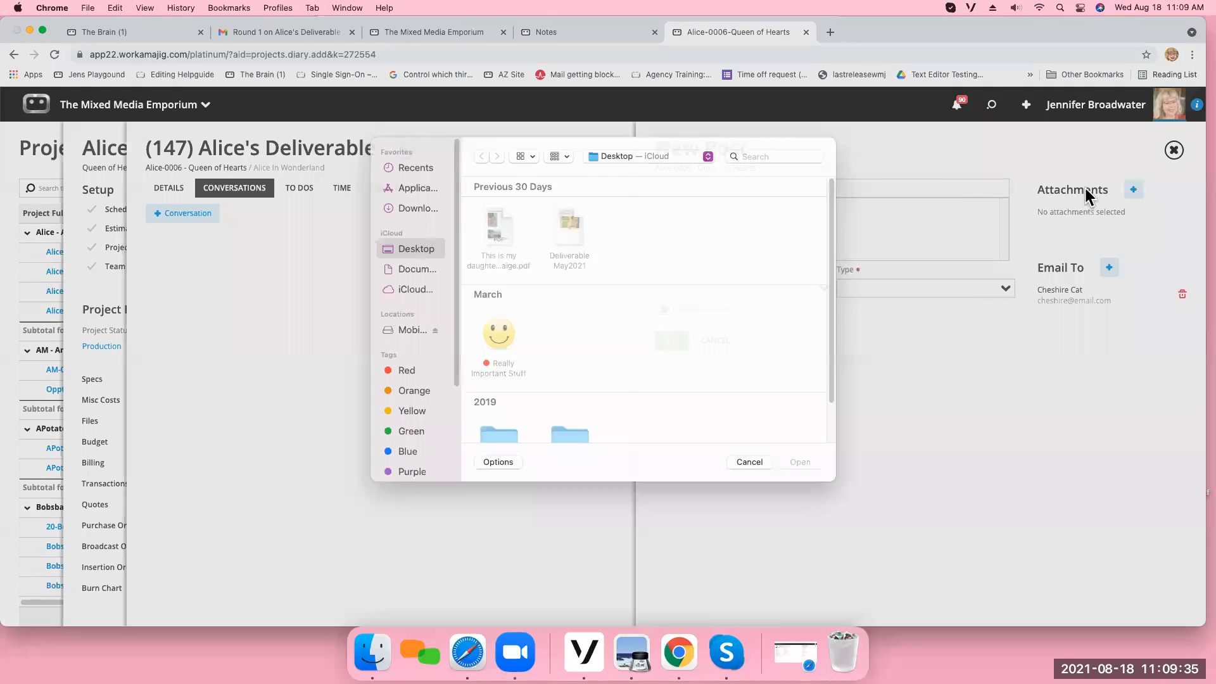
{"action": "left_click", "coordinate": [501, 238]}
{"action": "left_click", "coordinate": [800, 474]}
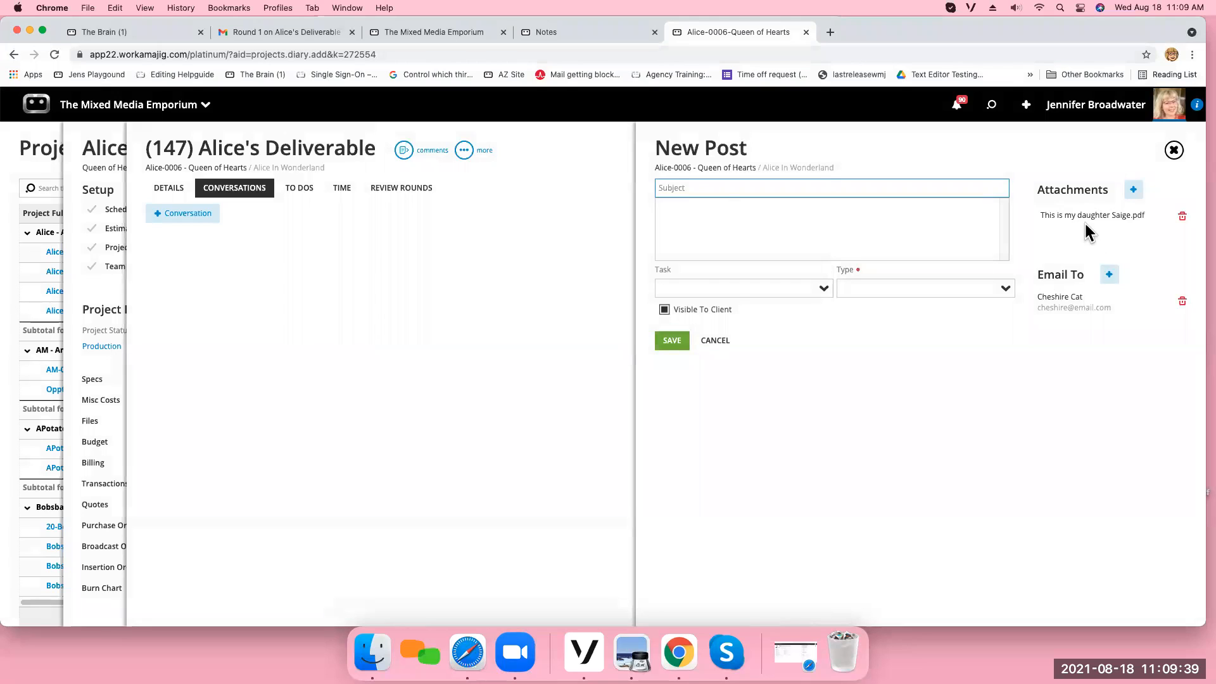
Write the new post with the subject "Hello" and the message "I like this".
{"action": "left_click", "coordinate": [722, 215]}
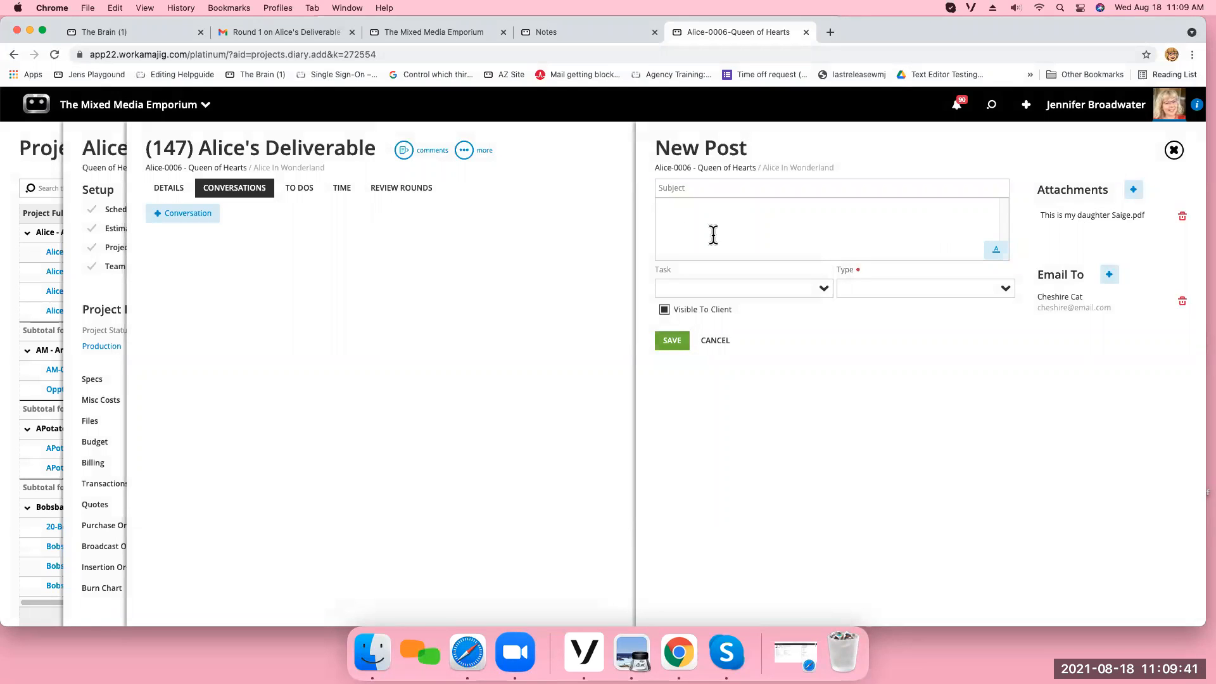
{"action": "left_click", "coordinate": [697, 189]}
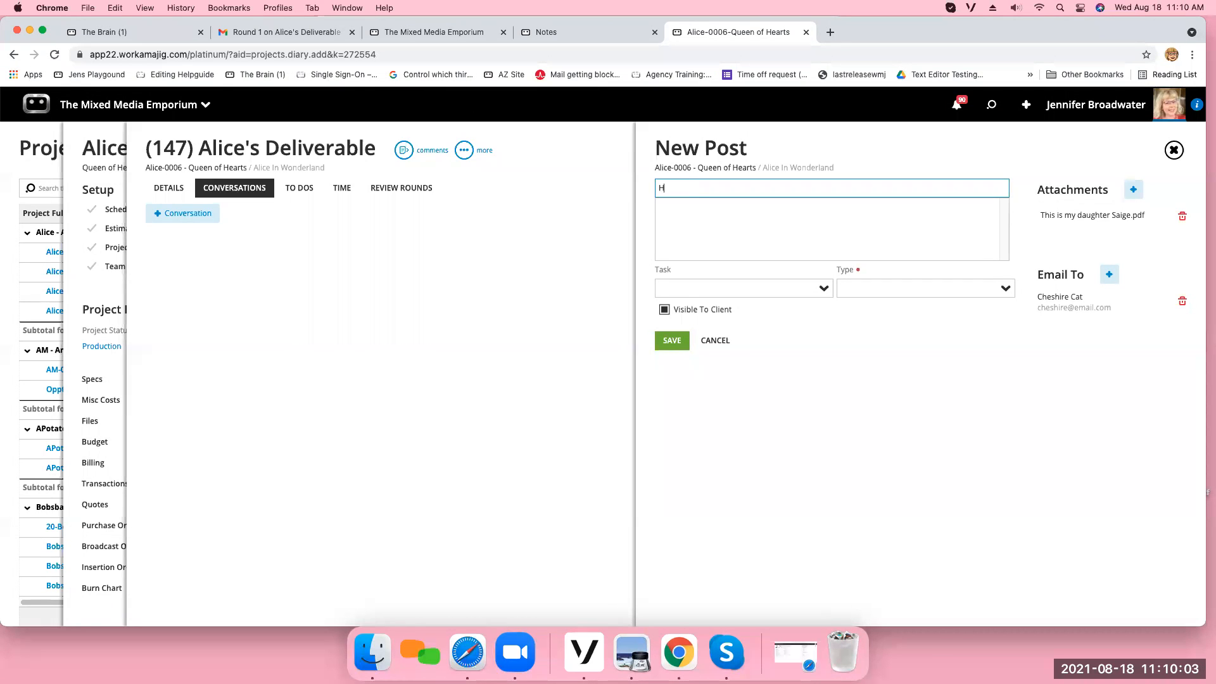
{"action": "type", "text": "o"}
{"action": "key", "text": "Tab"}
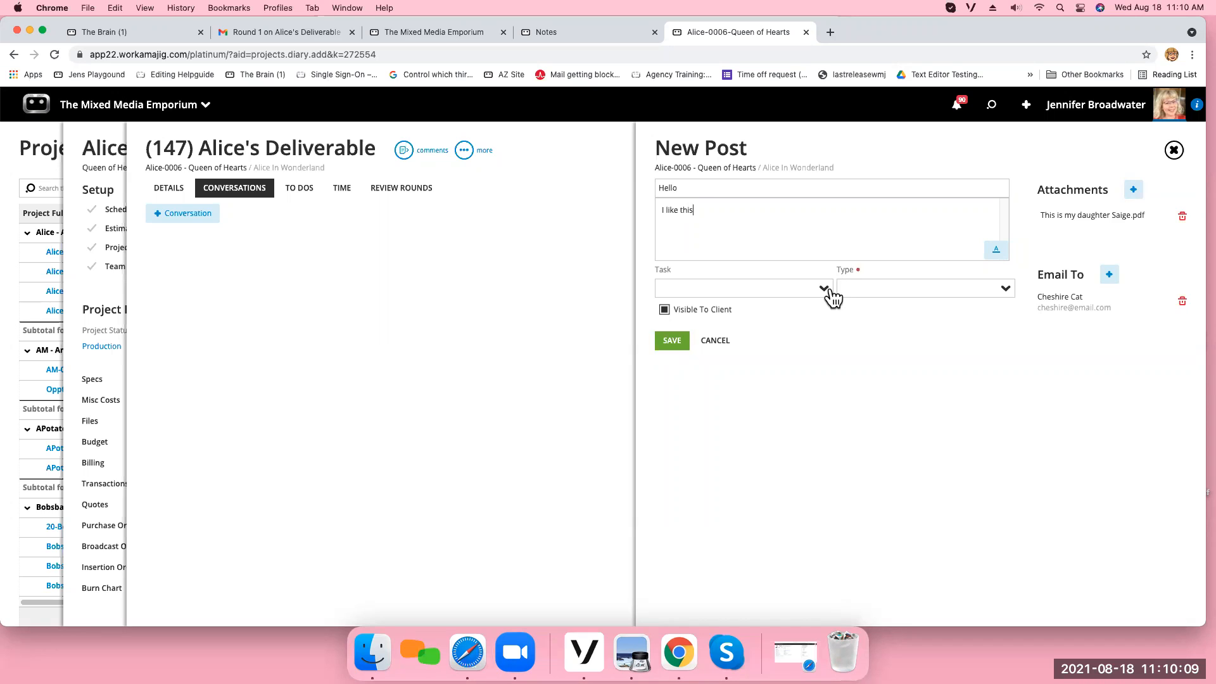
Set the new post's type to Deliverables and save the conversation.
{"action": "left_click", "coordinate": [1005, 288]}
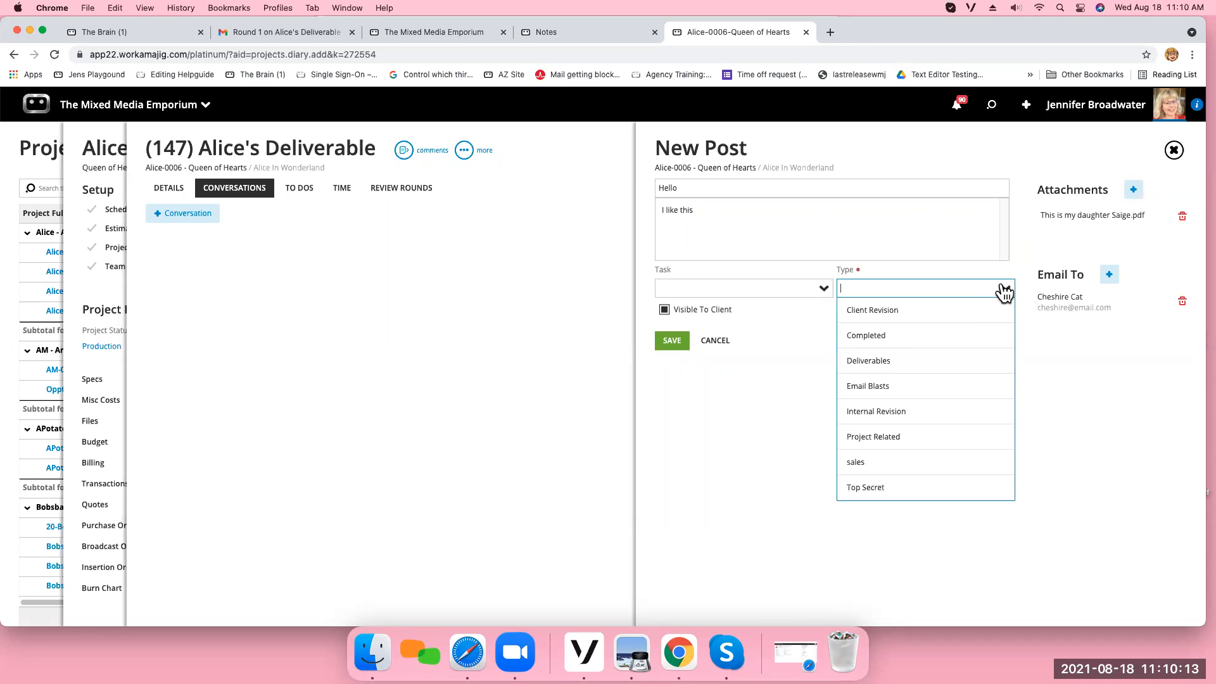
{"action": "left_click", "coordinate": [876, 359]}
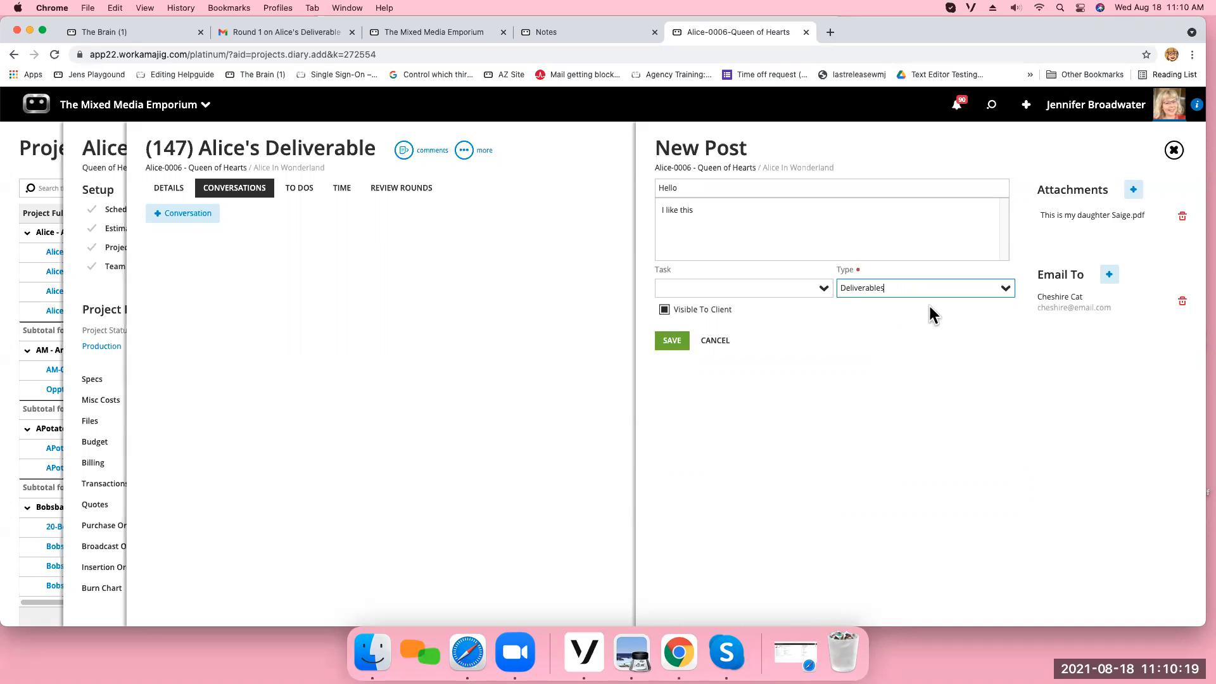
{"action": "left_click", "coordinate": [665, 311]}
{"action": "left_click", "coordinate": [673, 343]}
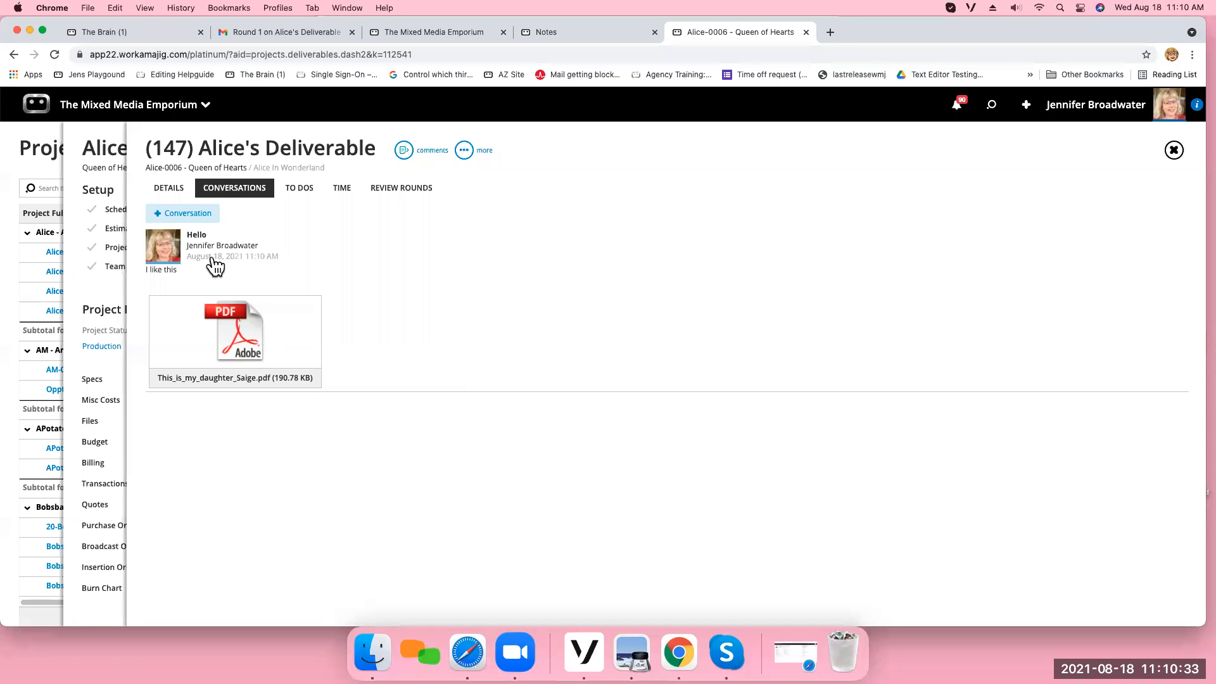
View the entire daily feed of Alice's Deliverable and close it.
{"action": "left_click", "coordinate": [181, 193]}
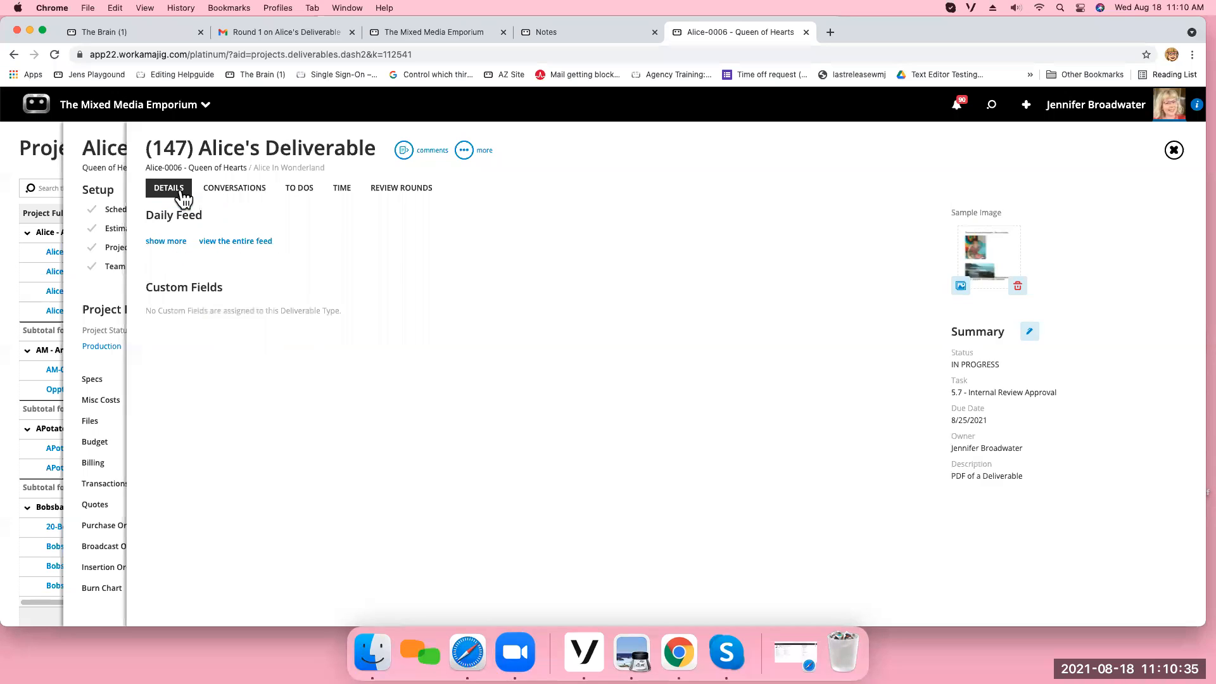
{"action": "left_click", "coordinate": [255, 248]}
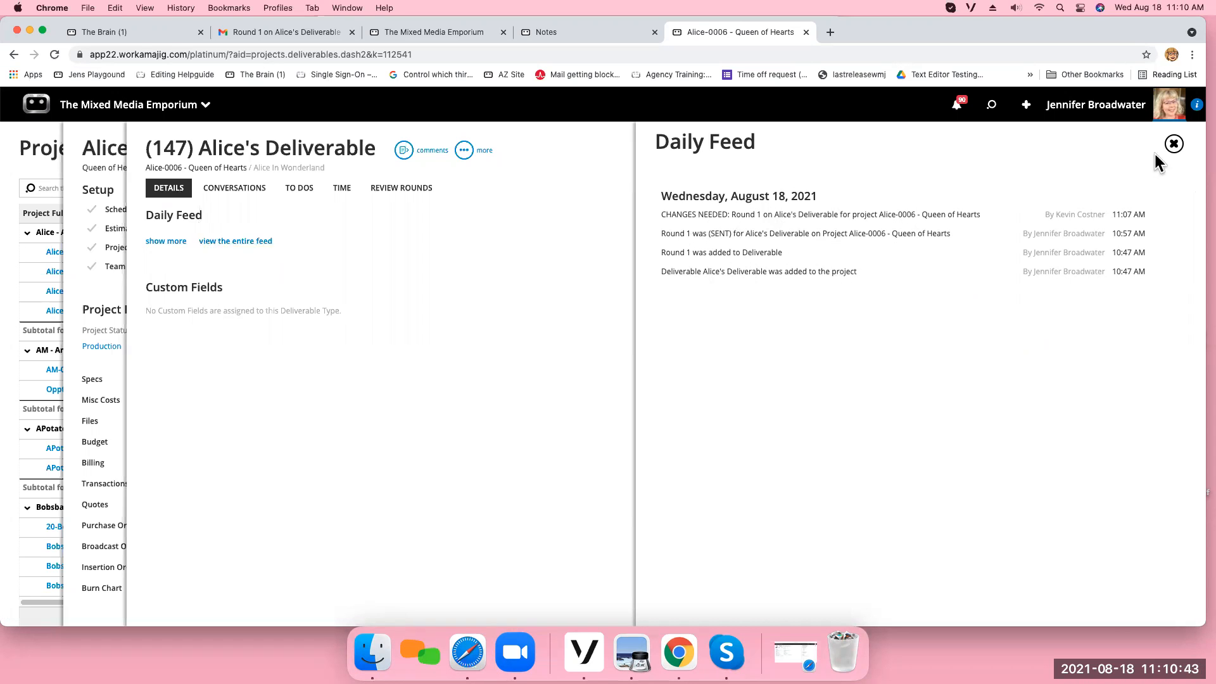
{"action": "left_click", "coordinate": [1175, 145]}
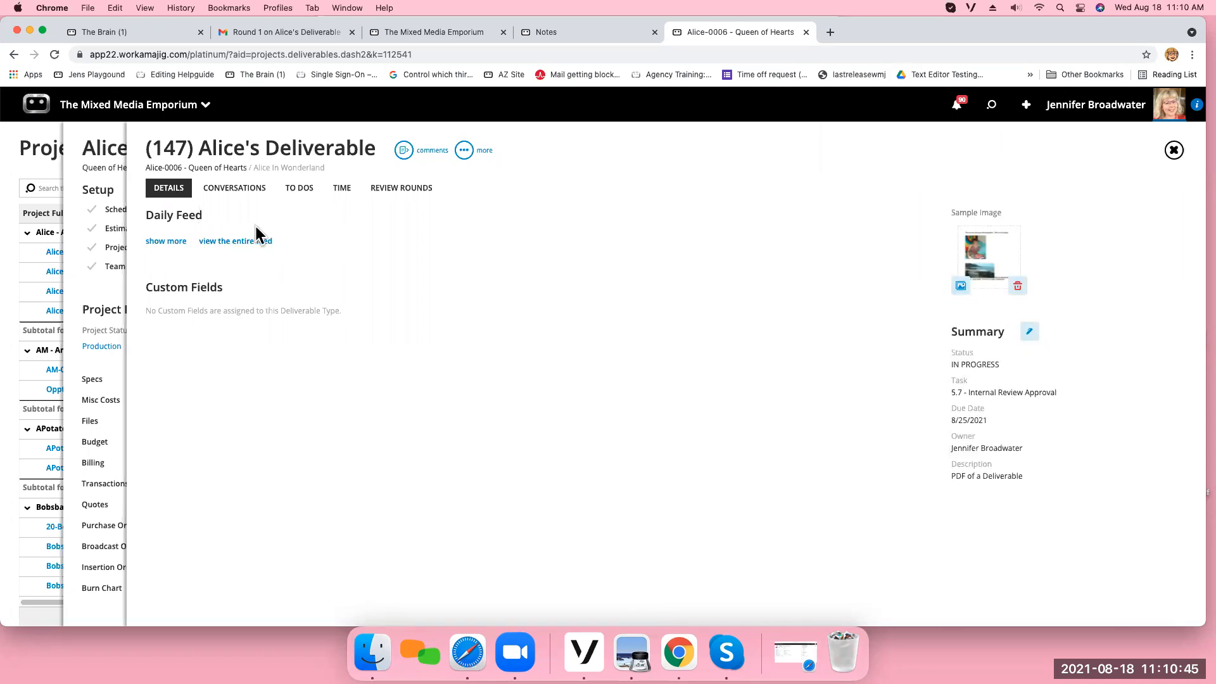
Examine the approver's markup comments on Round 1 of Alice's Deliverable, then return to the Alice-0006 project dashboard.
{"action": "left_click", "coordinate": [393, 199]}
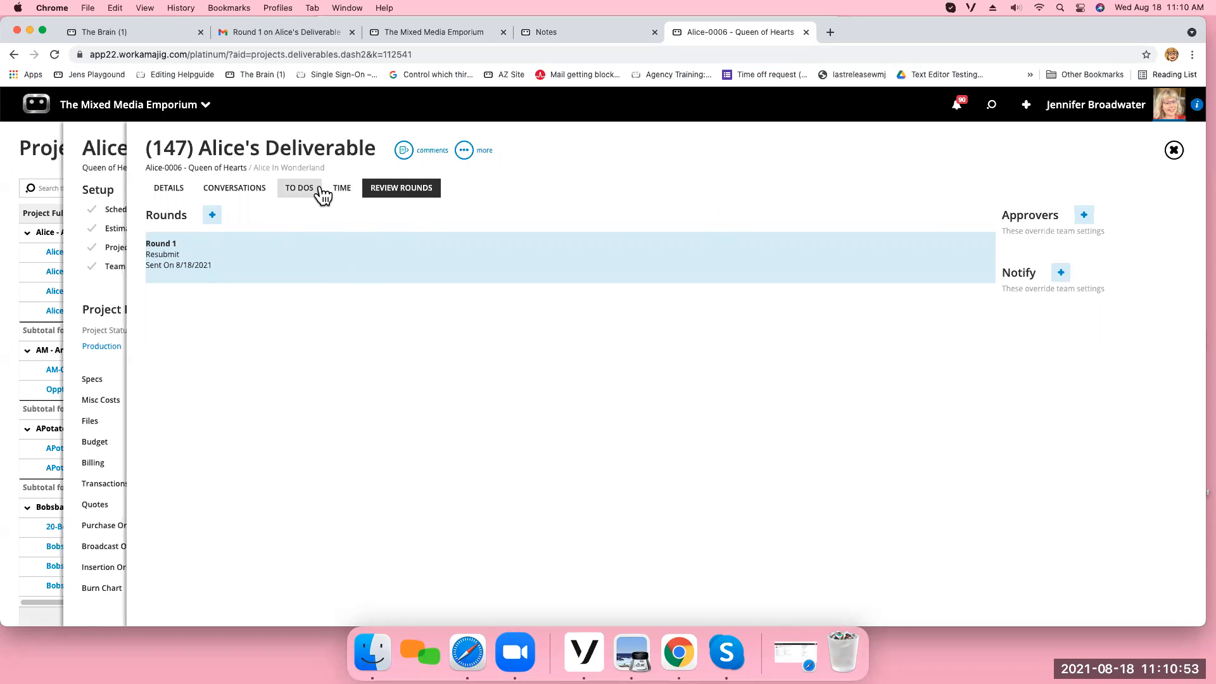
{"action": "left_click", "coordinate": [308, 260]}
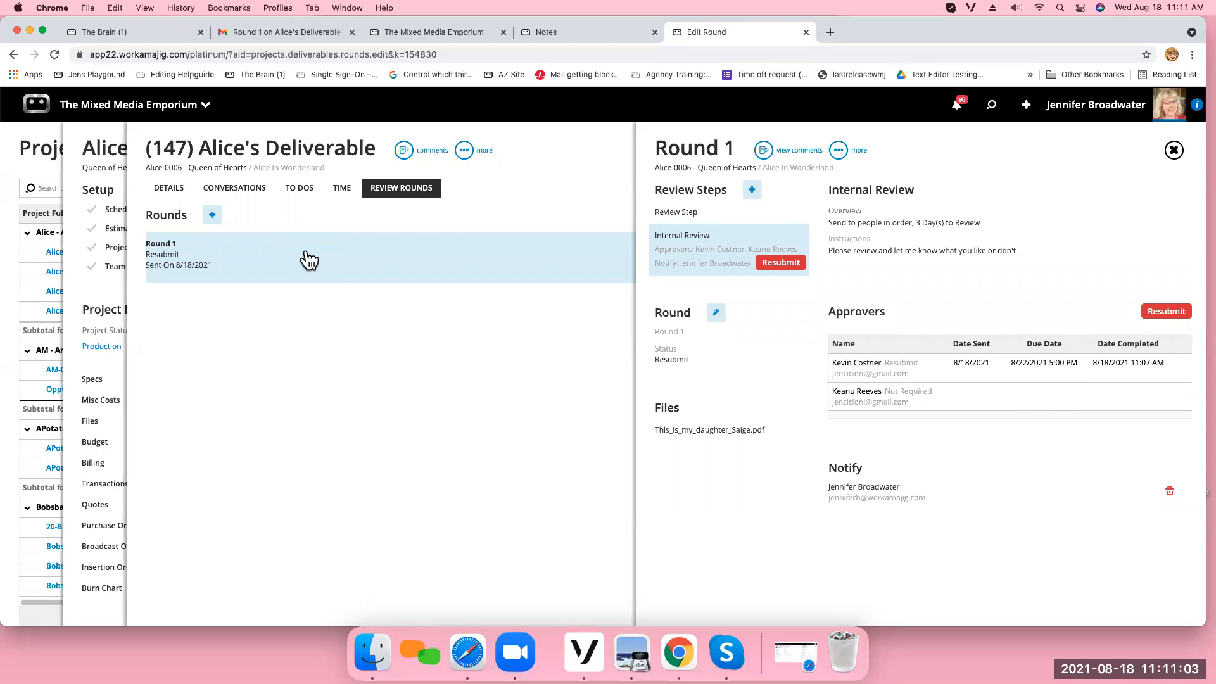
{"action": "left_click", "coordinate": [765, 155]}
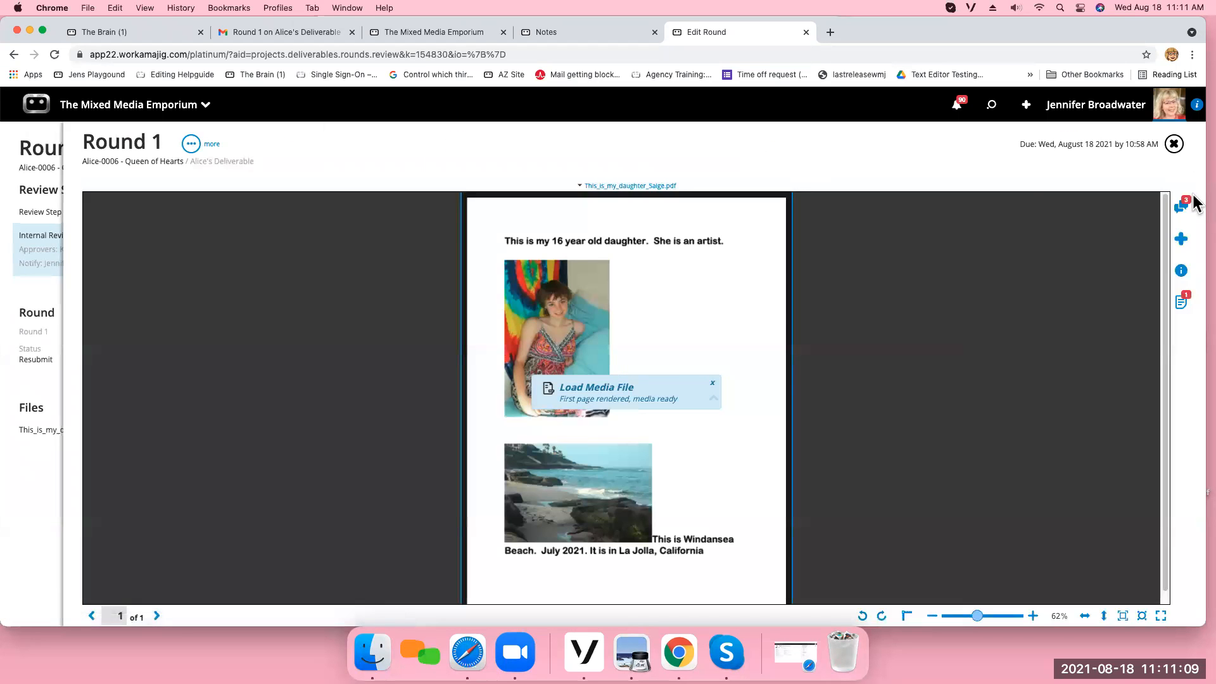
{"action": "left_click", "coordinate": [1183, 205]}
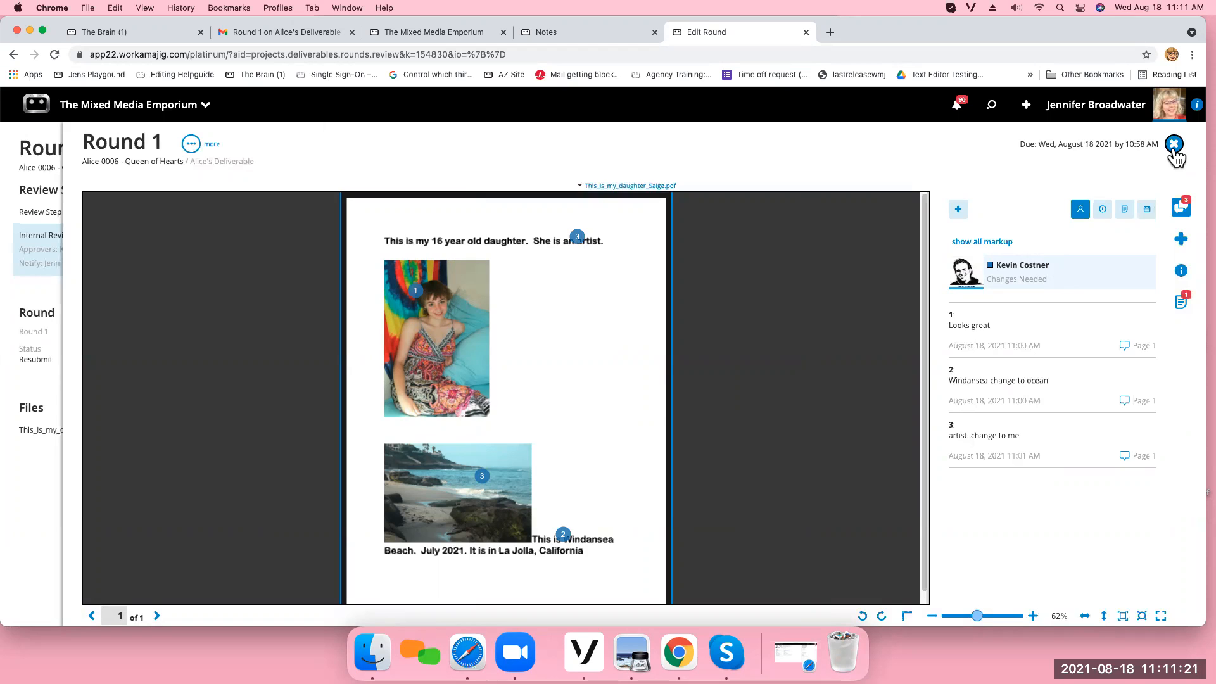
{"action": "left_click", "coordinate": [1174, 145]}
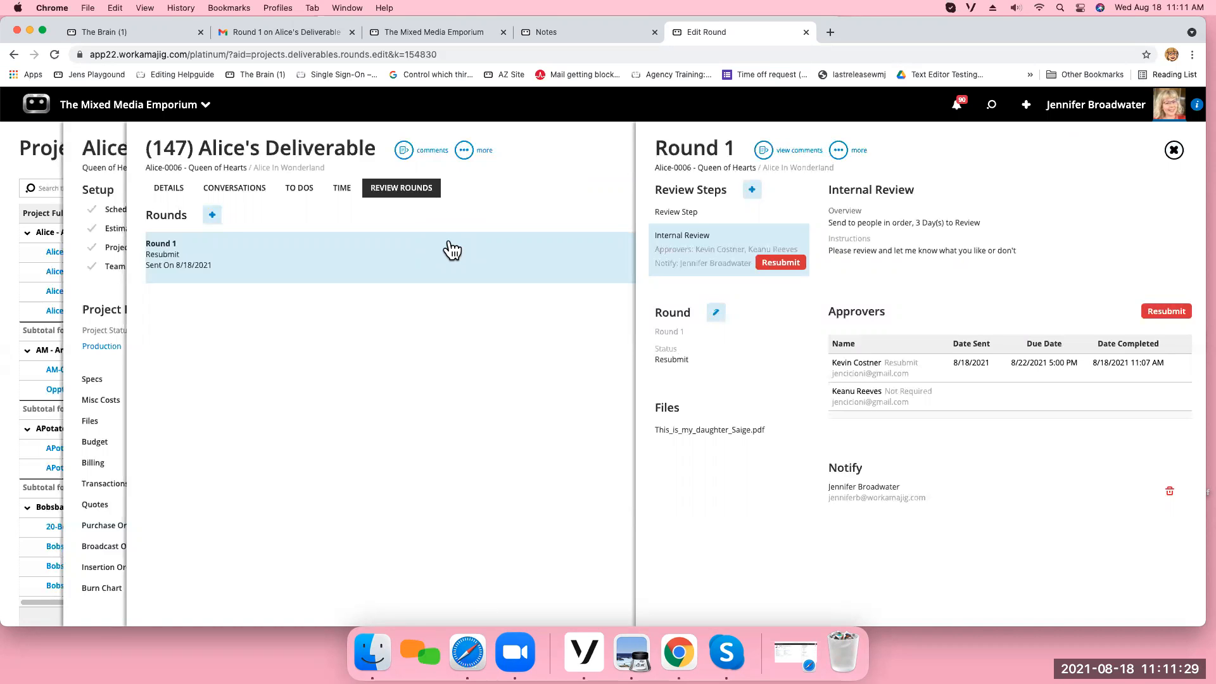
{"action": "left_click", "coordinate": [1174, 151]}
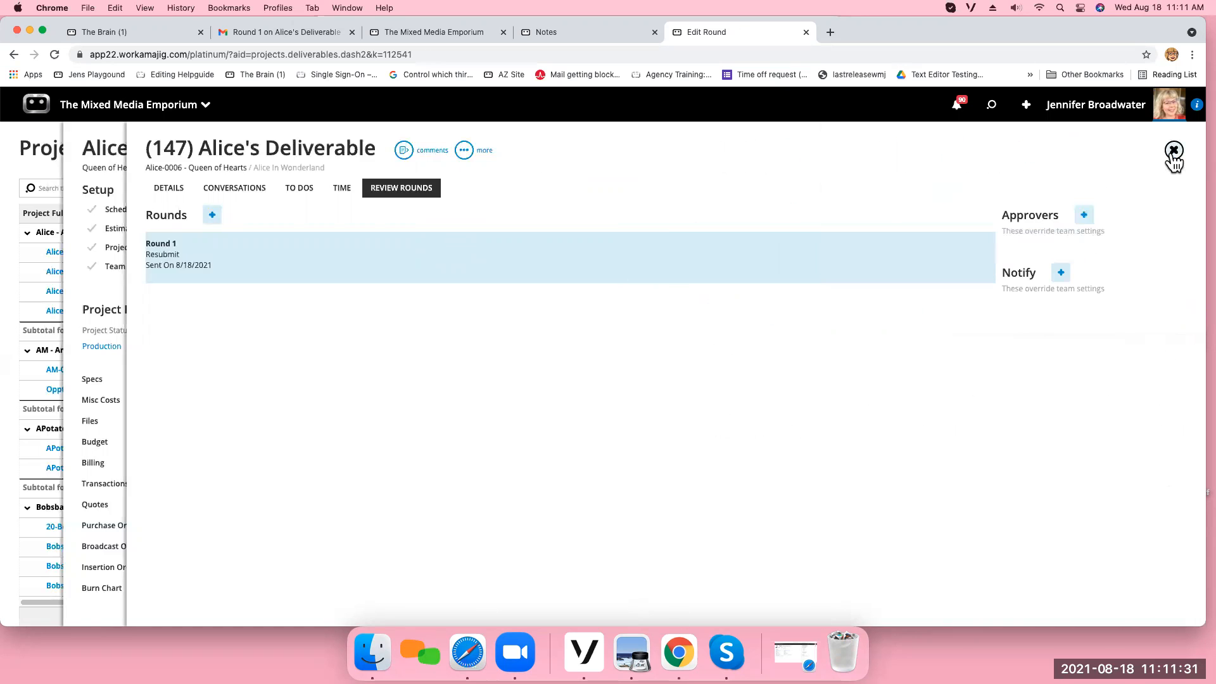
{"action": "left_click", "coordinate": [1174, 151]}
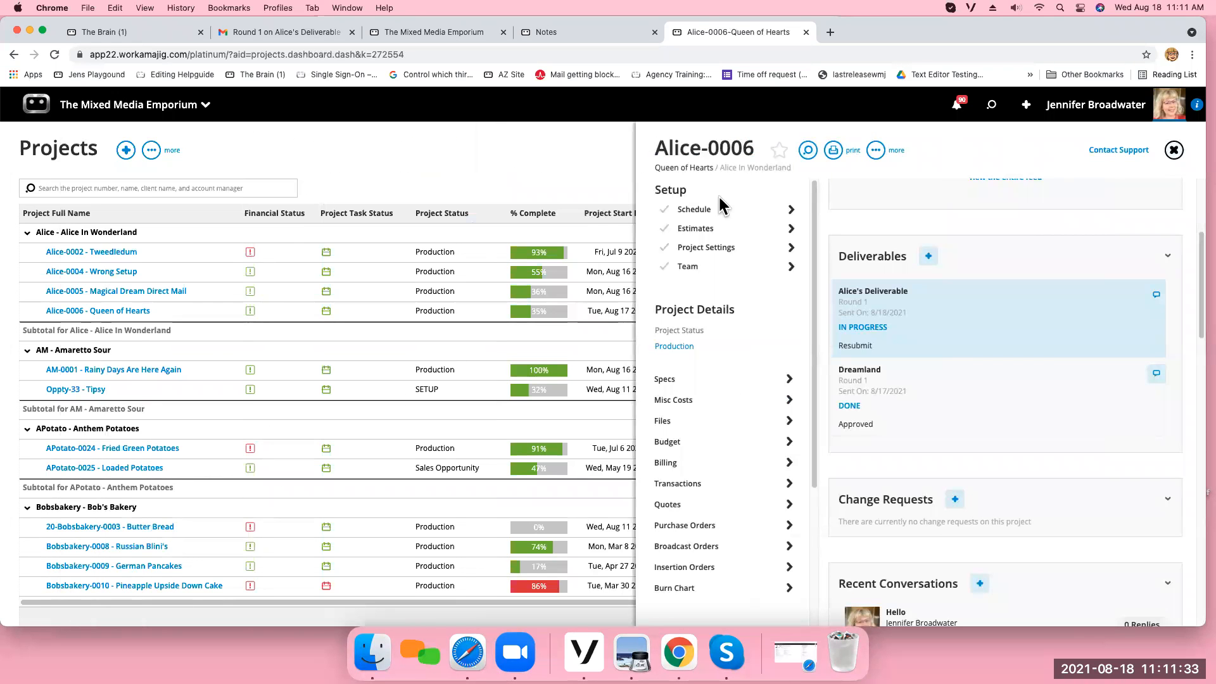
In the Alice-0006 schedule, reassign task 5.7 Internal Review Approval to the deliverable's owner, save, and close the schedule.
{"action": "left_click", "coordinate": [697, 209]}
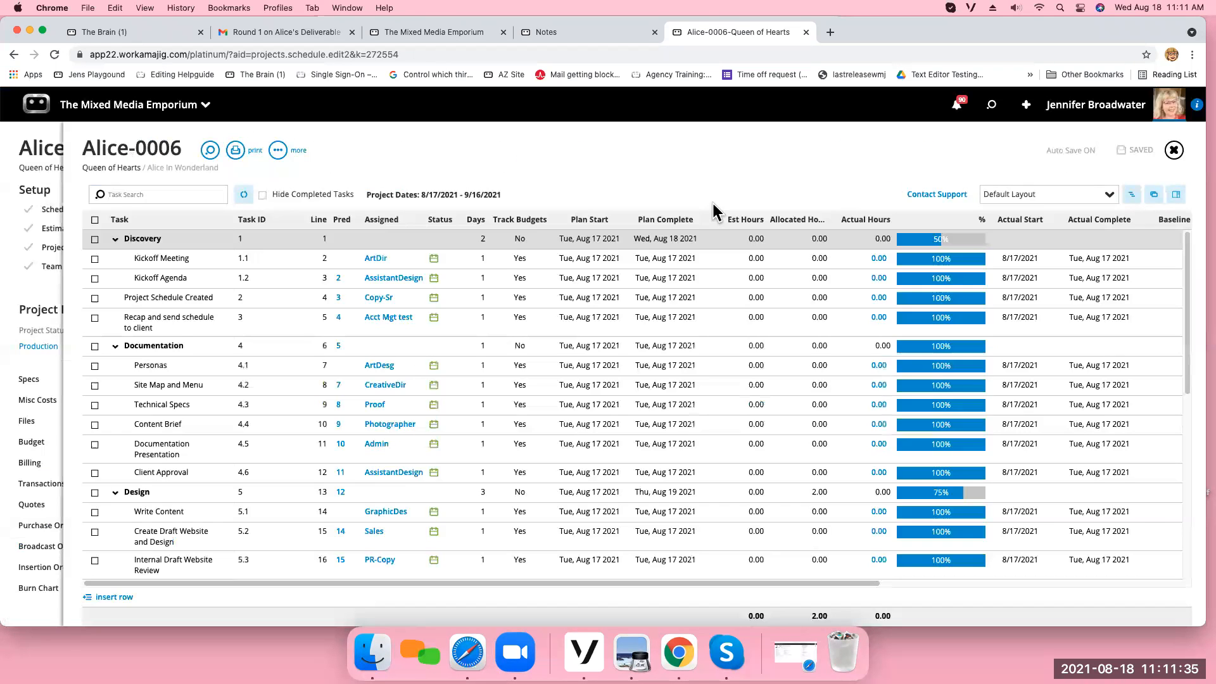
{"action": "scroll", "coordinate": [741, 247], "scroll_direction": "down", "scroll_amount": 3}
{"action": "scroll", "coordinate": [745, 249], "scroll_direction": "down", "scroll_amount": 5}
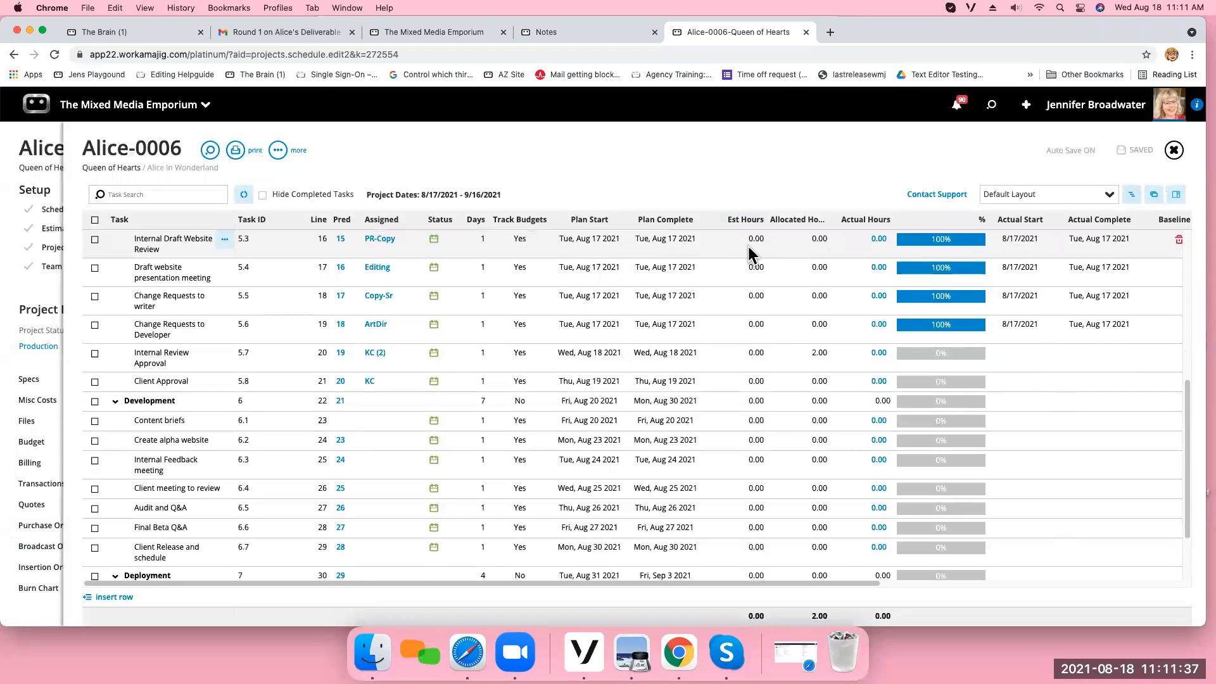
{"action": "scroll", "coordinate": [753, 248], "scroll_direction": "down", "scroll_amount": 1}
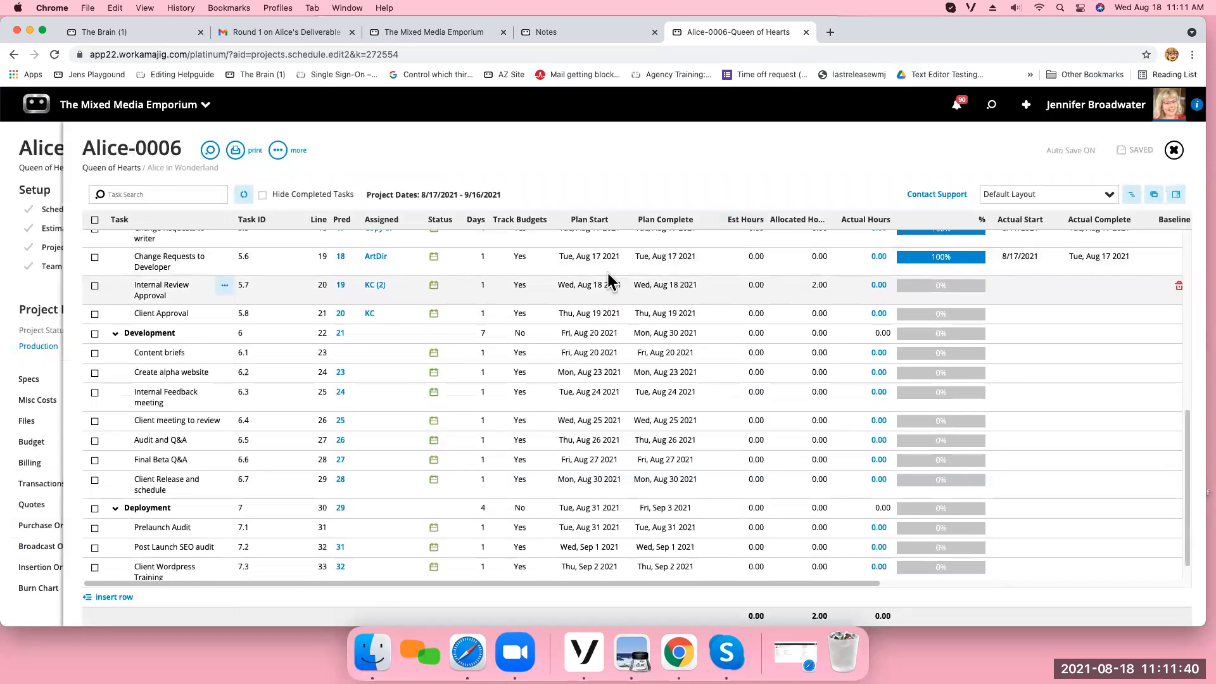
{"action": "left_click", "coordinate": [376, 286]}
{"action": "left_click", "coordinate": [213, 284]}
{"action": "left_click", "coordinate": [217, 280]}
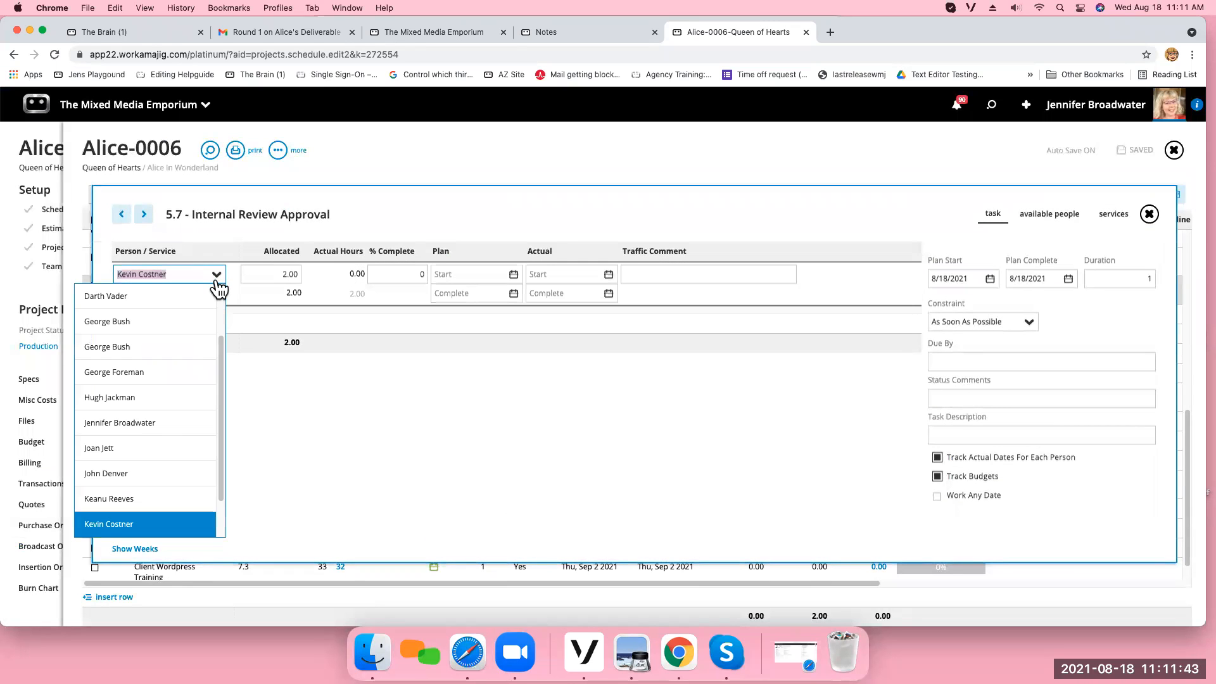
{"action": "left_click", "coordinate": [163, 430]}
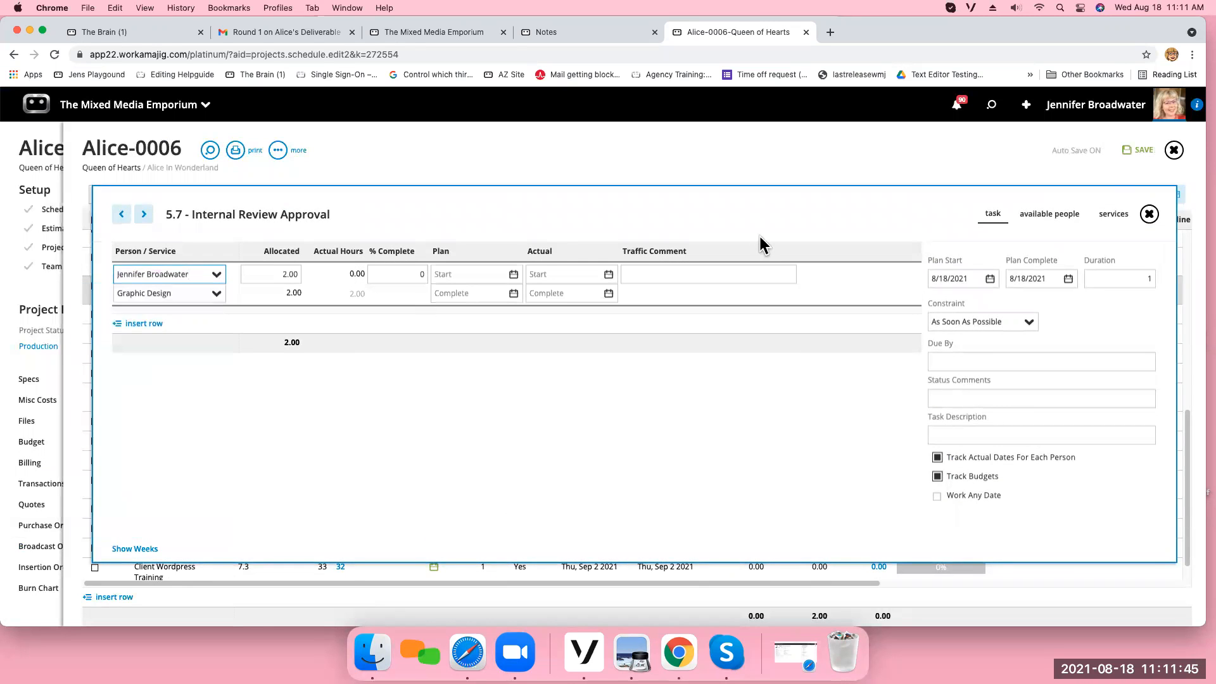
{"action": "left_click", "coordinate": [1134, 149]}
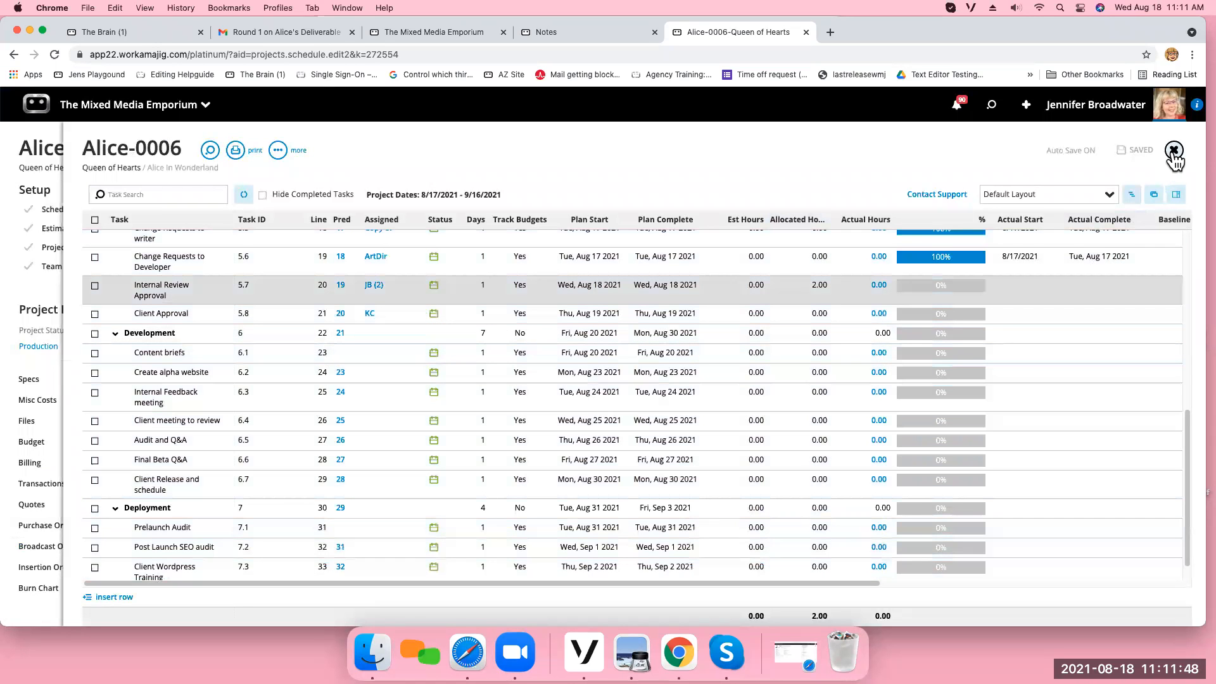
{"action": "left_click", "coordinate": [1173, 152]}
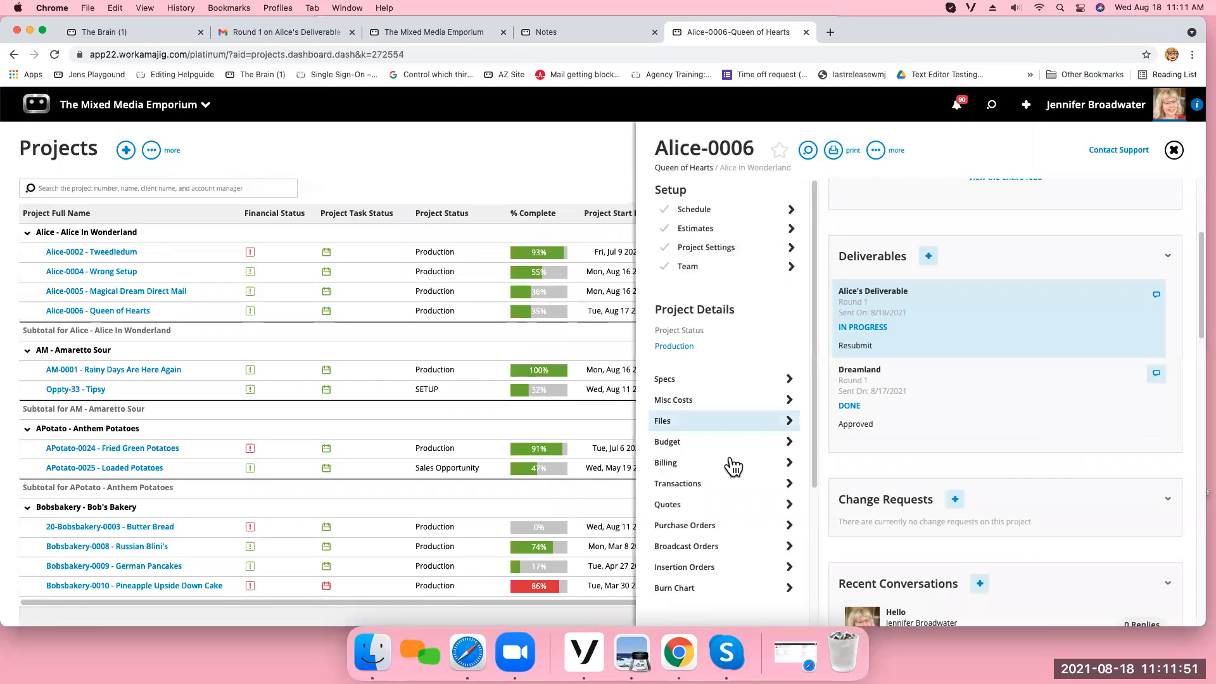
Add a second review round to Alice's Deliverable using the same settings as the last round, including its files.
{"action": "left_click", "coordinate": [922, 318]}
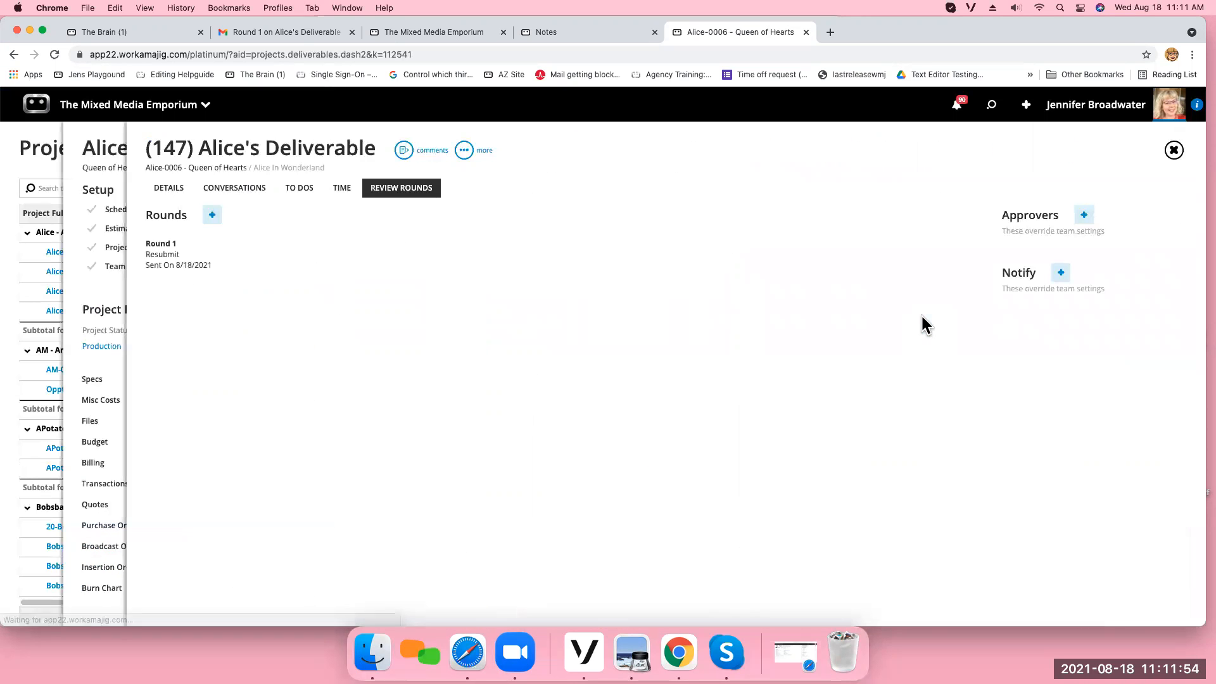
{"action": "left_click", "coordinate": [212, 216]}
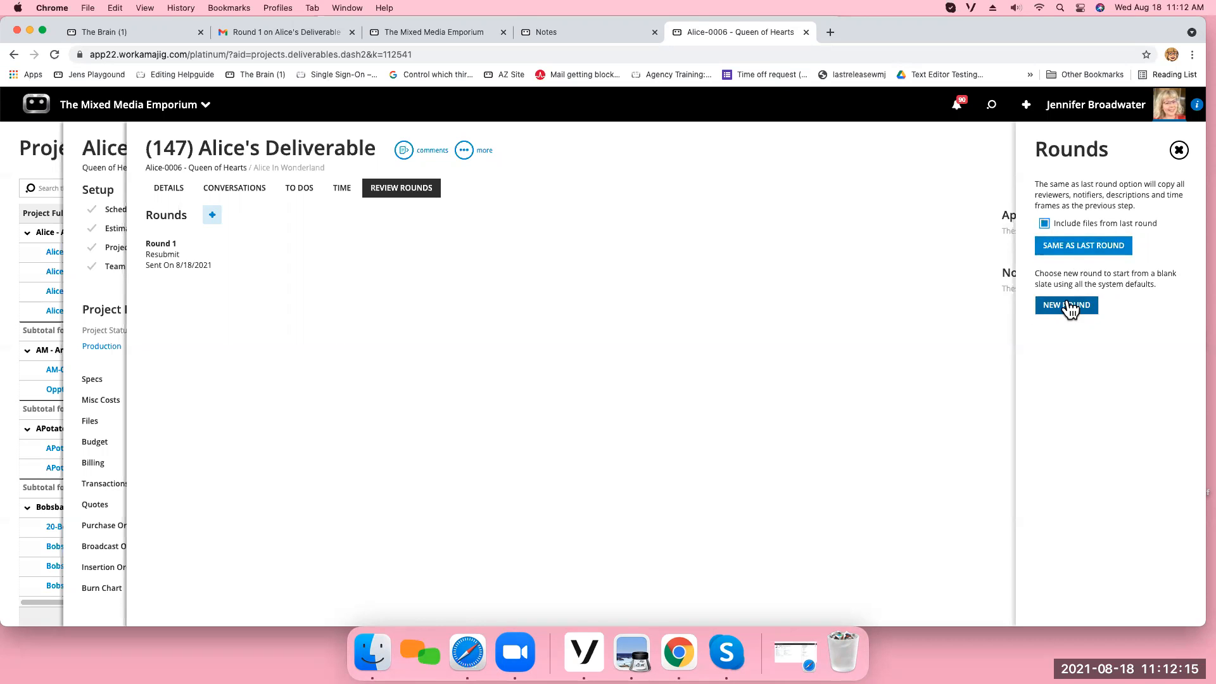
{"action": "left_click", "coordinate": [1071, 249]}
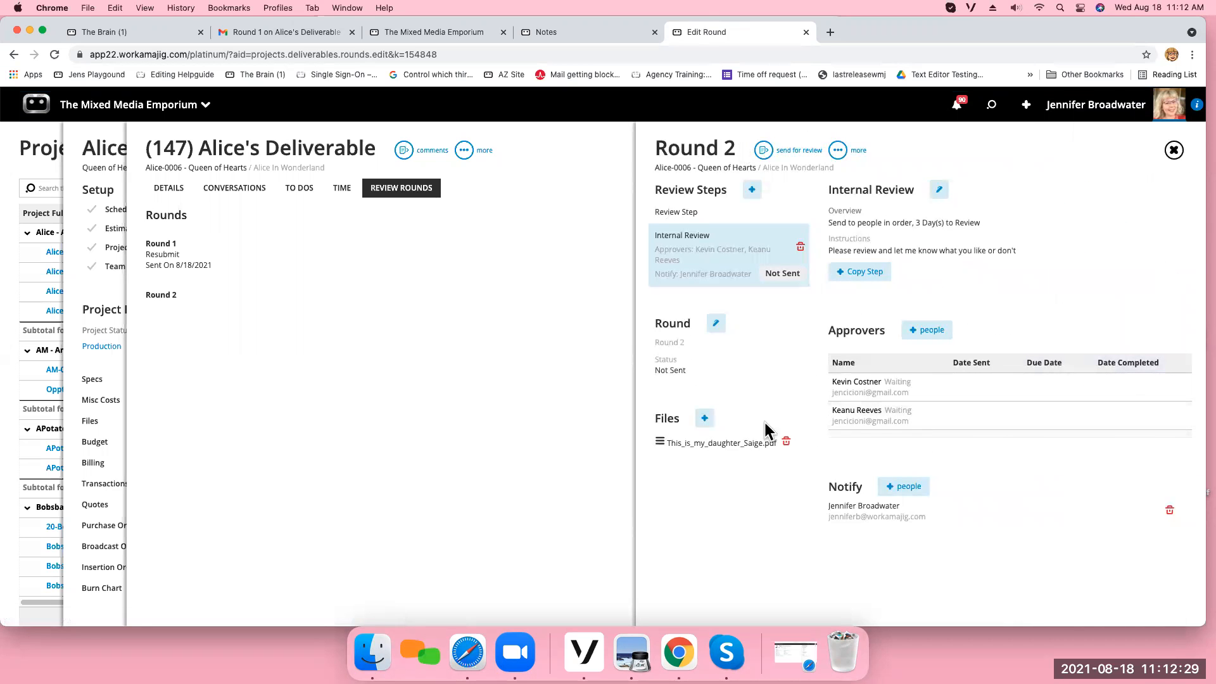
Delete Keanu Reeves from the approvers of Round 2's Internal Review step, keeping Kevin Costner.
{"action": "left_click", "coordinate": [967, 422]}
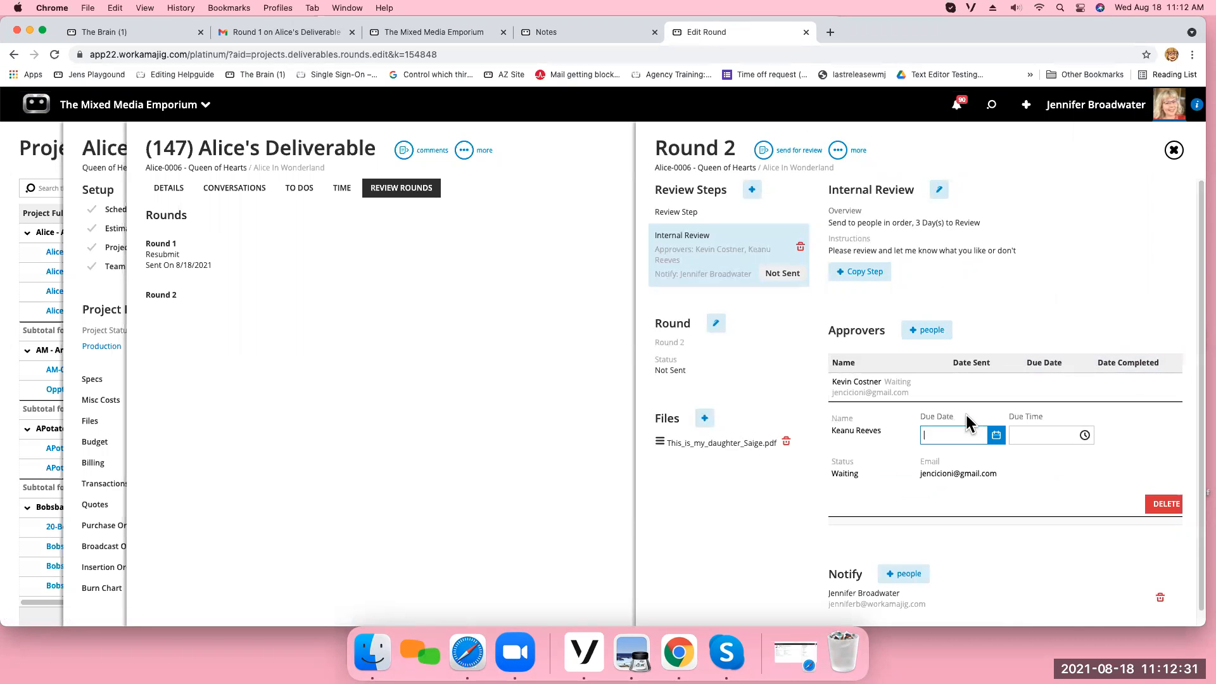
{"action": "left_click", "coordinate": [998, 301]}
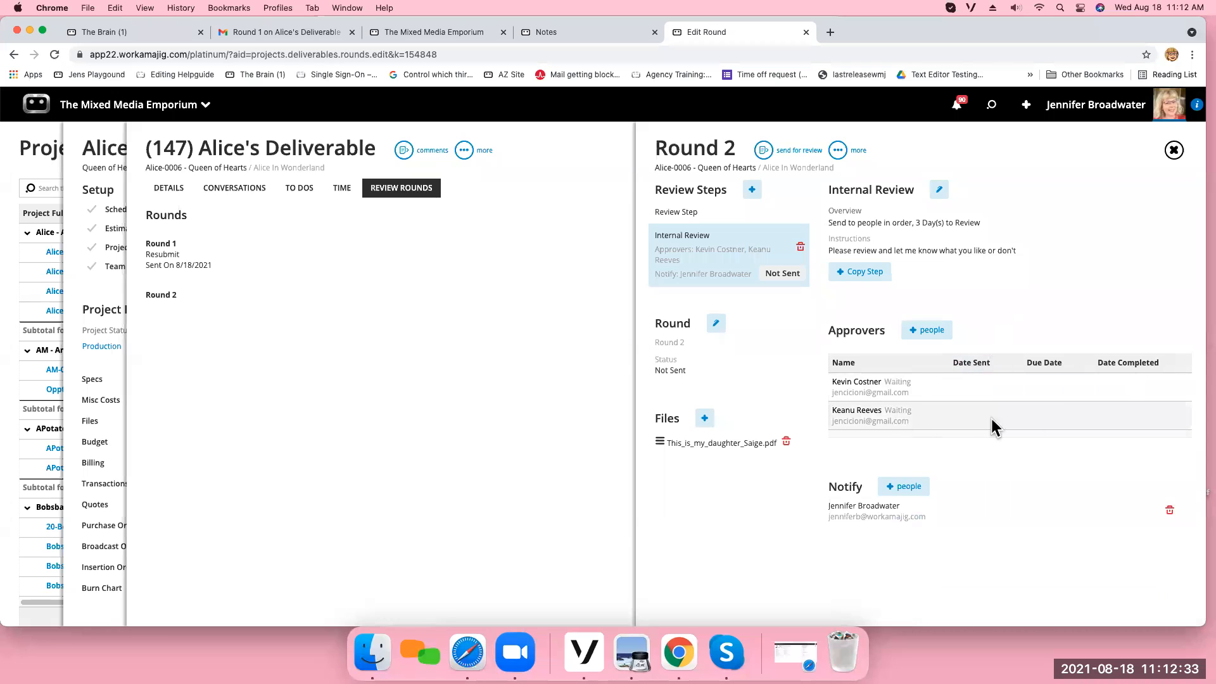
{"action": "left_click", "coordinate": [967, 423]}
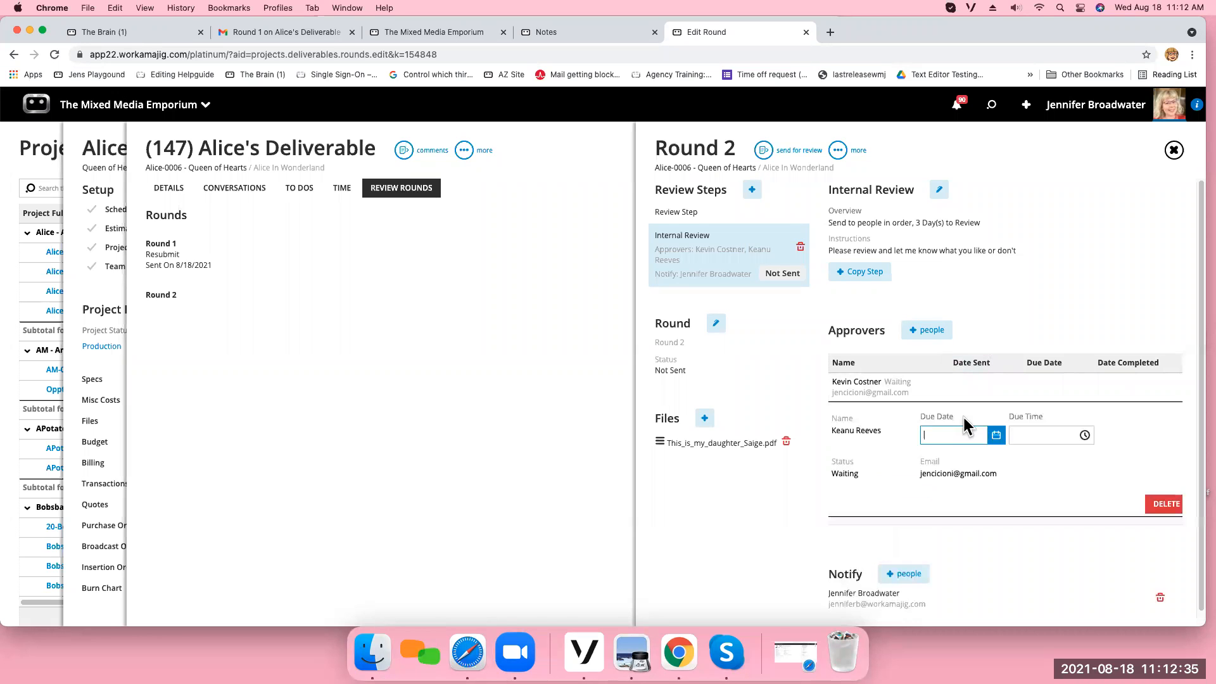
{"action": "left_click", "coordinate": [1167, 505]}
{"action": "left_click", "coordinate": [1112, 109]}
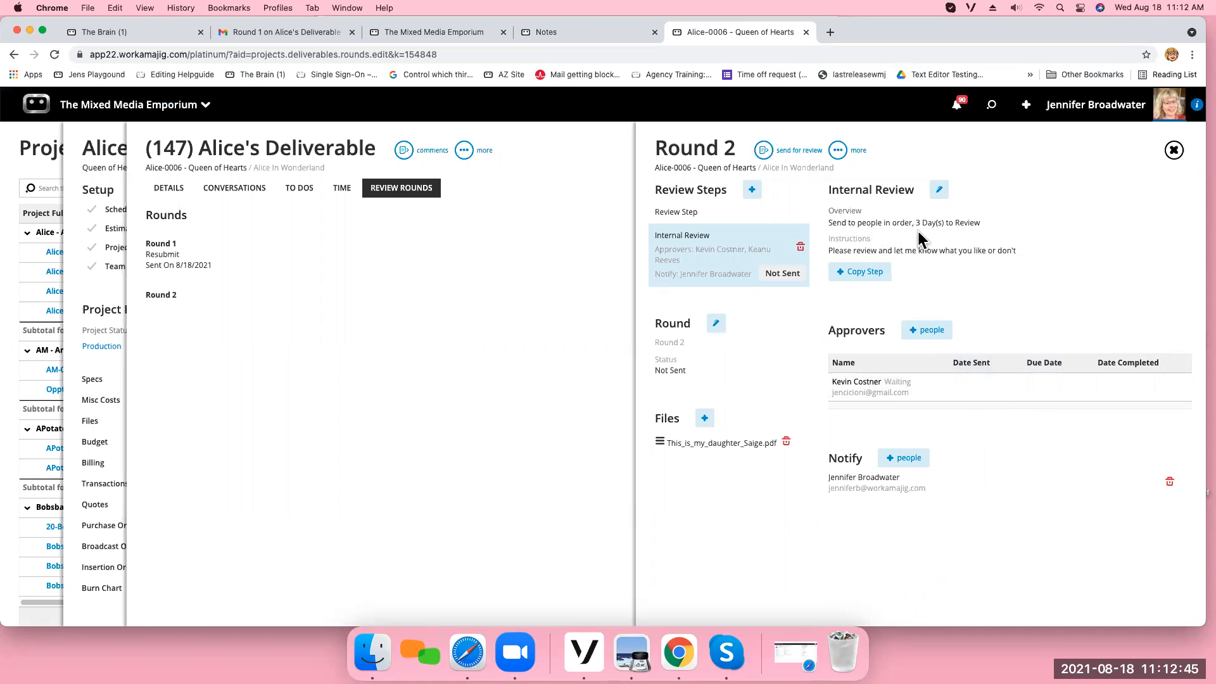
{"action": "left_click", "coordinate": [979, 383]}
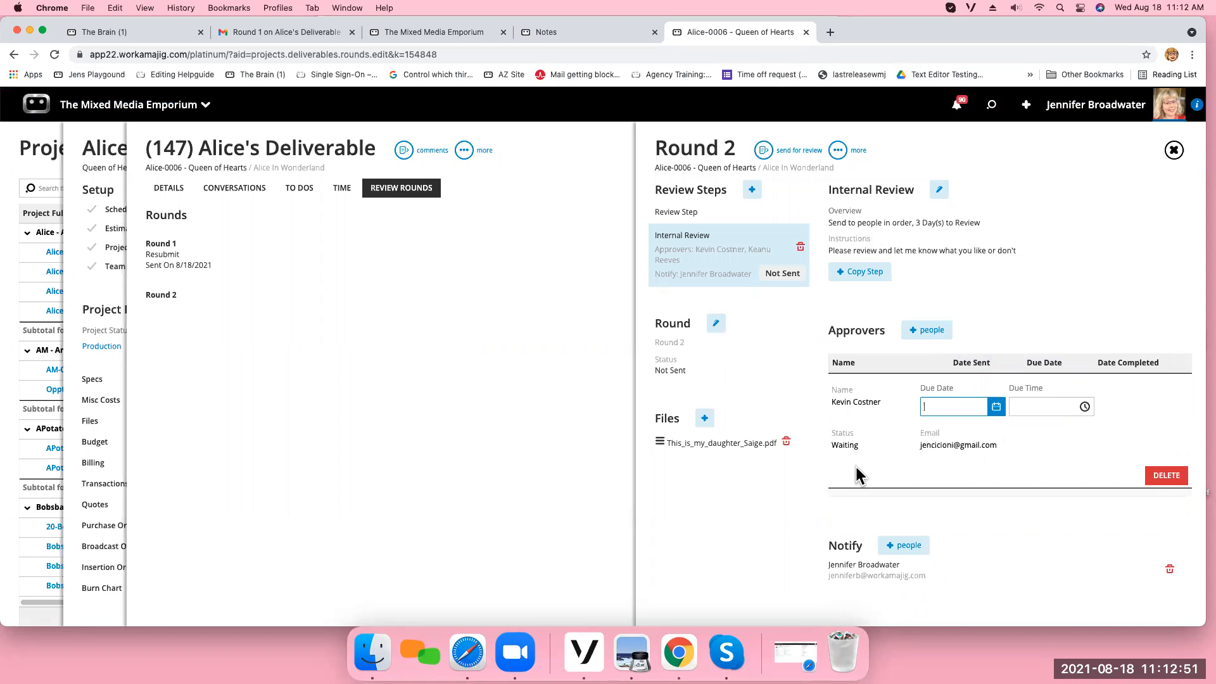
{"action": "left_click", "coordinate": [1010, 258]}
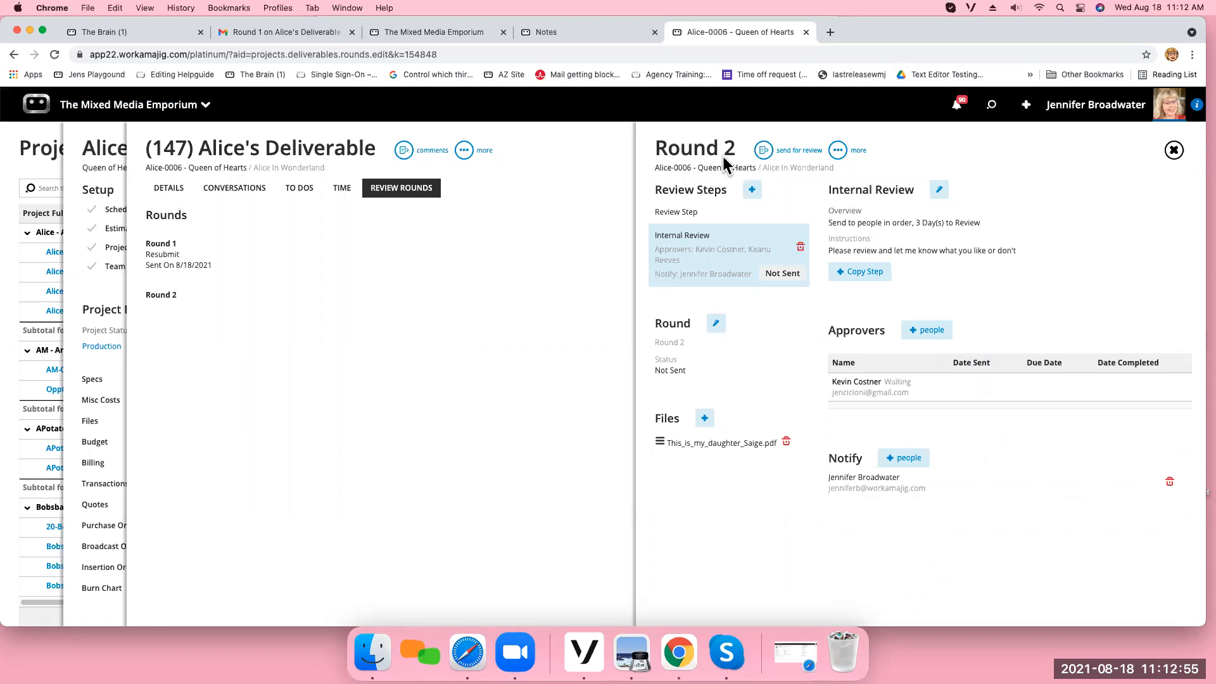
Add the Deliverable May2021 file from the Desktop to Round 2 and send the round for review.
{"action": "left_click", "coordinate": [704, 418]}
{"action": "left_click", "coordinate": [679, 453]}
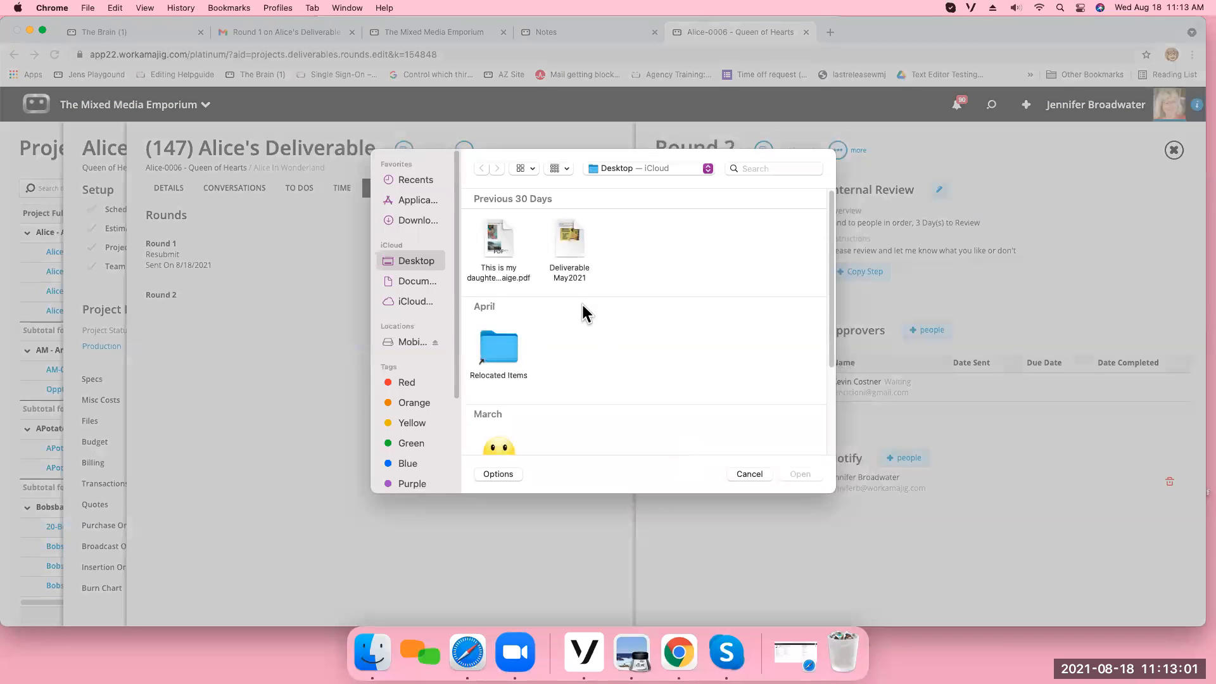
{"action": "left_click", "coordinate": [796, 474]}
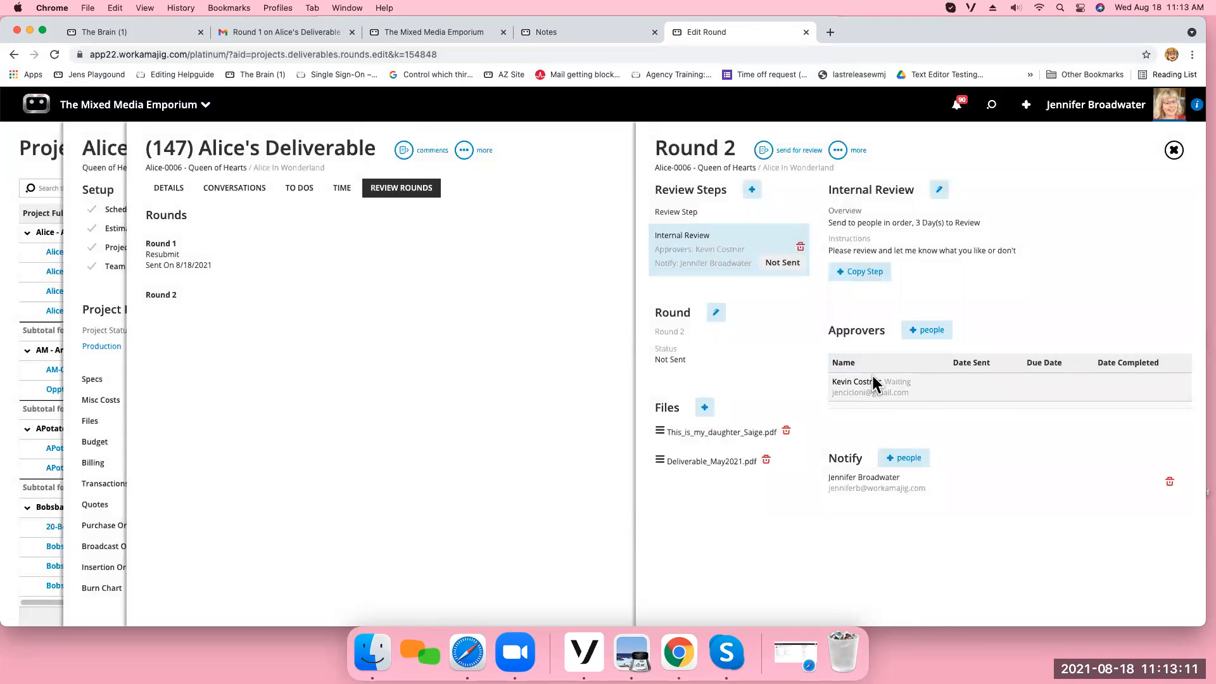
{"action": "left_click", "coordinate": [765, 150]}
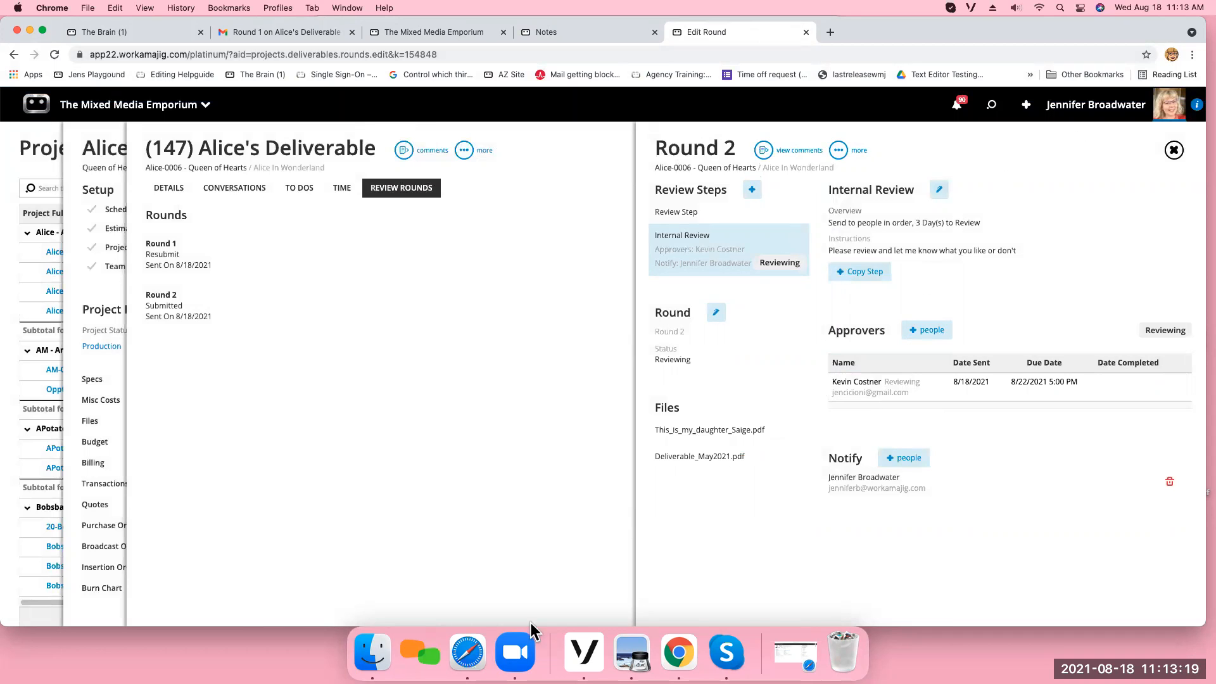
Switch to the approver's session in Safari, refresh it, and open Round 2 of Alice's Deliverable from the deliverables awaiting approval.
{"action": "left_click", "coordinate": [458, 656]}
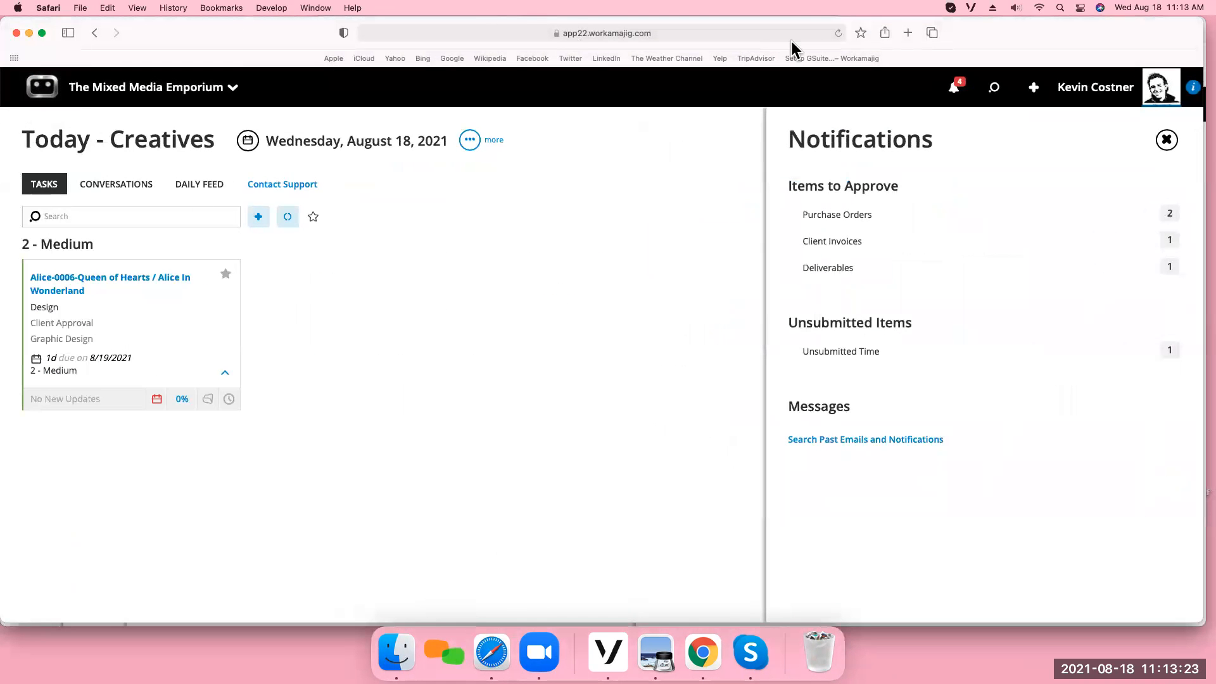
{"action": "left_click", "coordinate": [838, 33]}
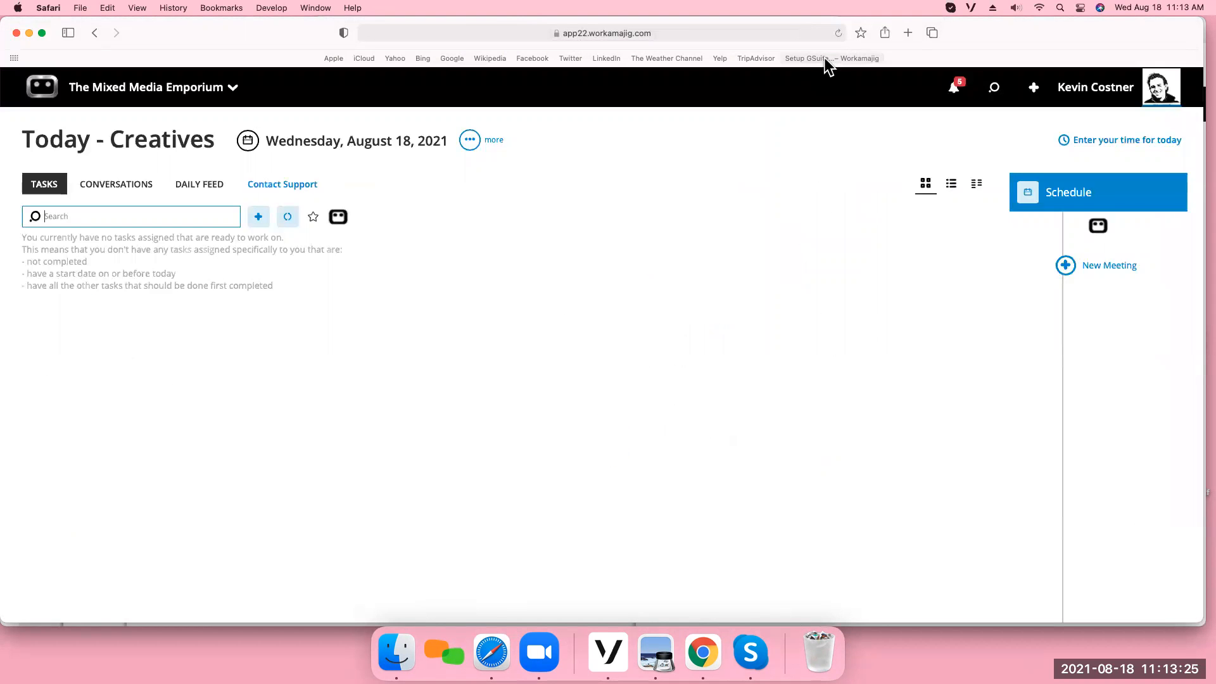
{"action": "left_click", "coordinate": [955, 84]}
{"action": "left_click", "coordinate": [881, 269]}
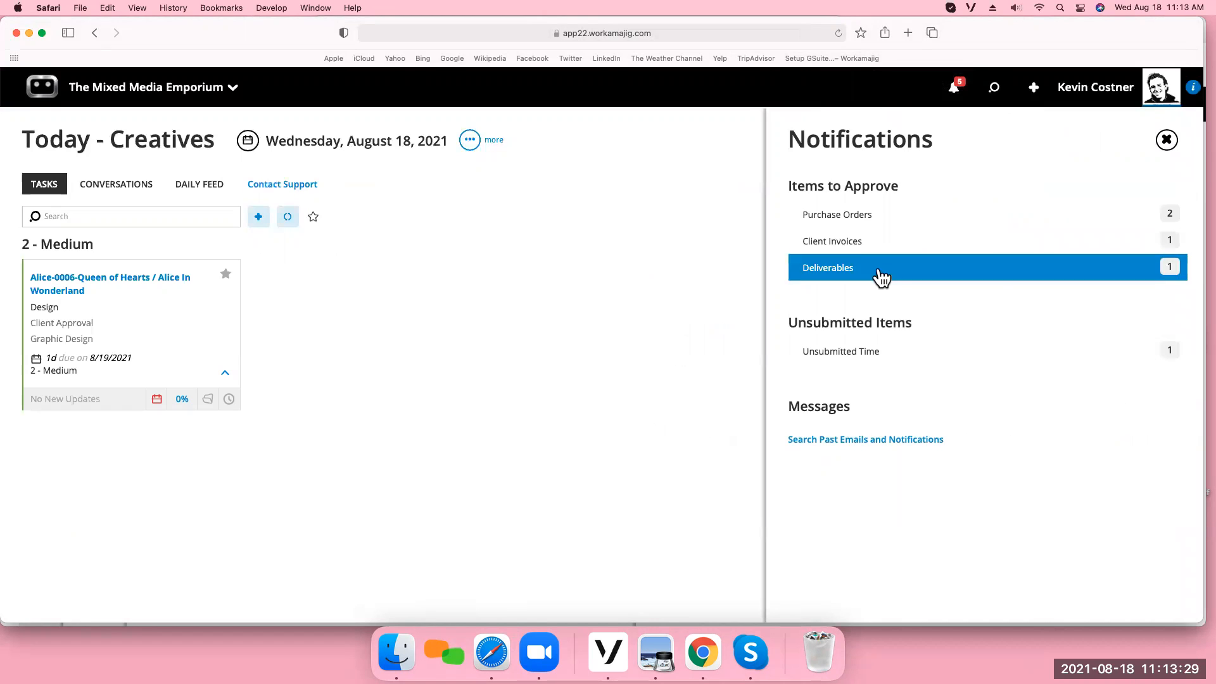
{"action": "left_click", "coordinate": [835, 207]}
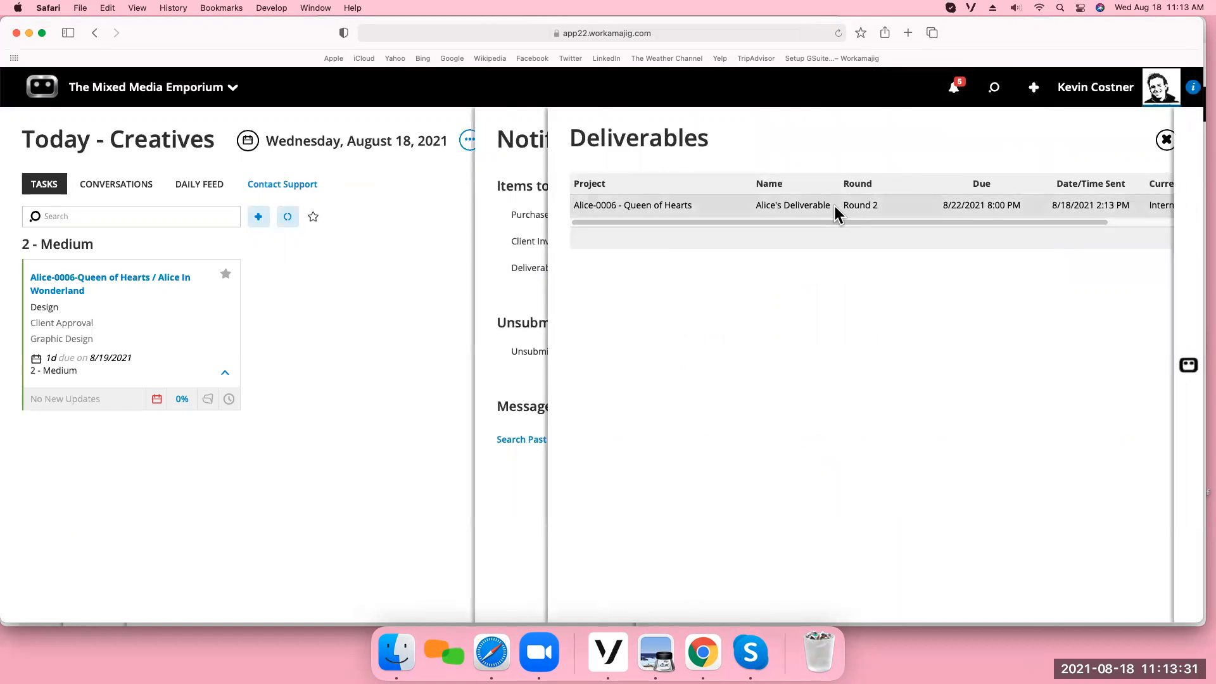
View both Round 2 files, This_is_my_daughter_Saige.pdf and Deliverable_May2021.pdf, in the review viewer.
{"action": "mouse_move", "coordinate": [143, 219]}
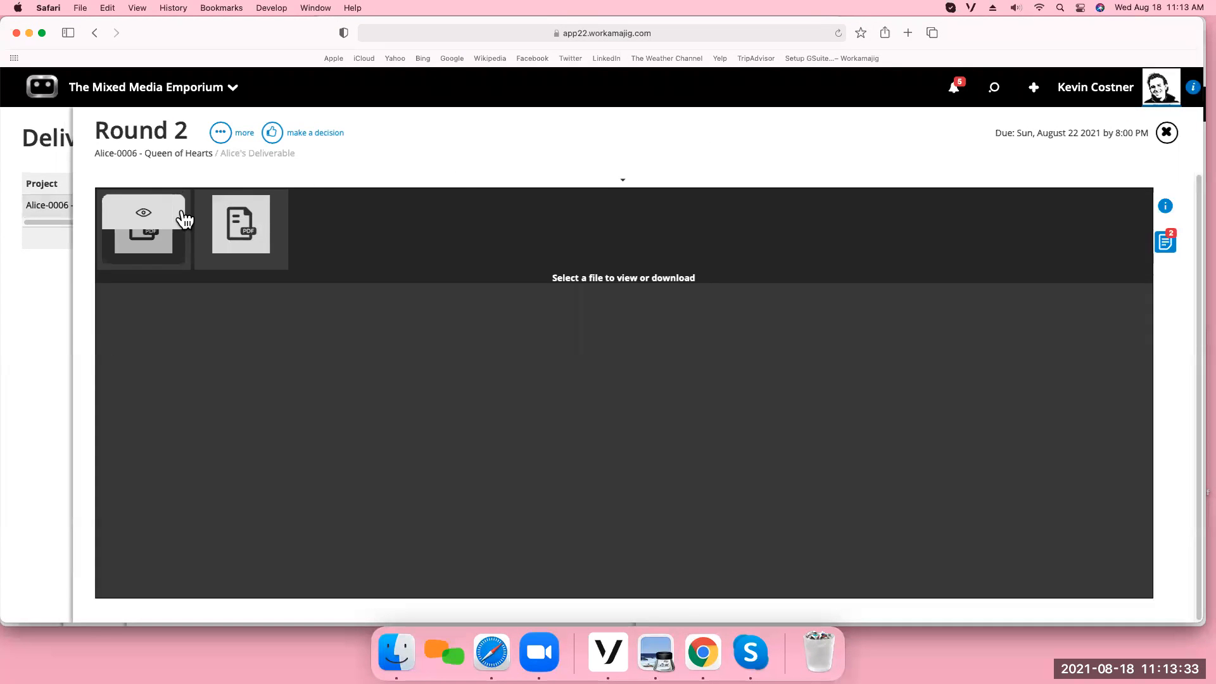
{"action": "left_click", "coordinate": [145, 218]}
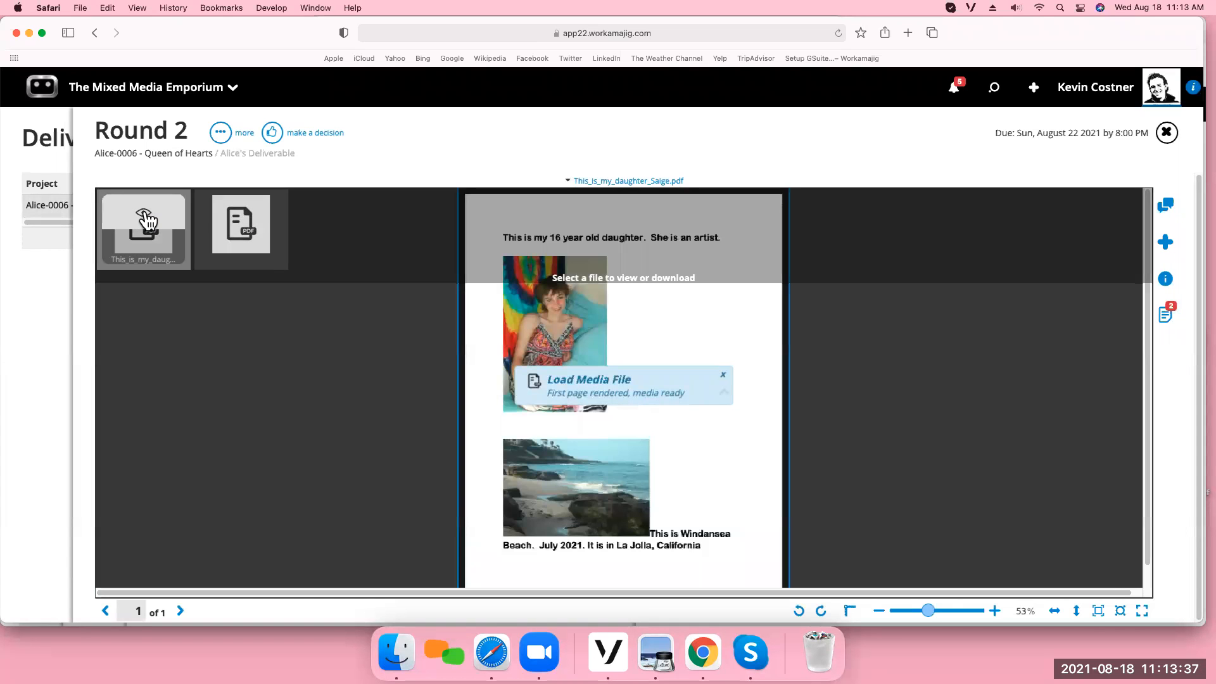
{"action": "left_click", "coordinate": [243, 218]}
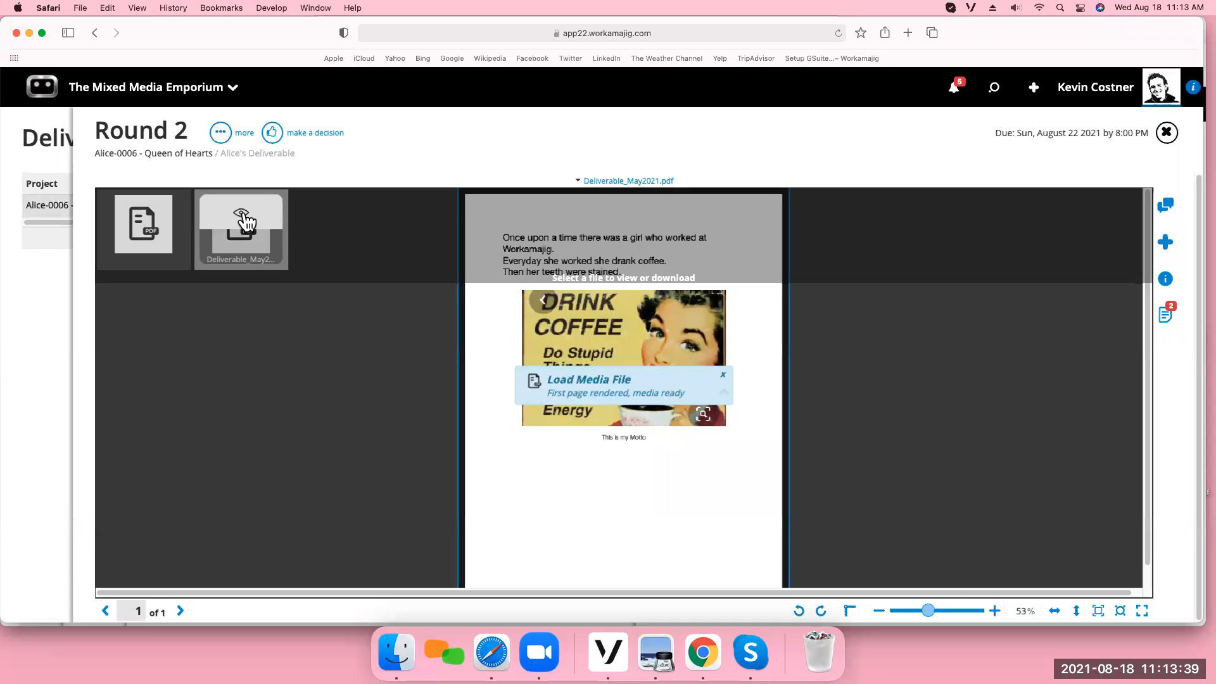
{"action": "mouse_move", "coordinate": [184, 222]}
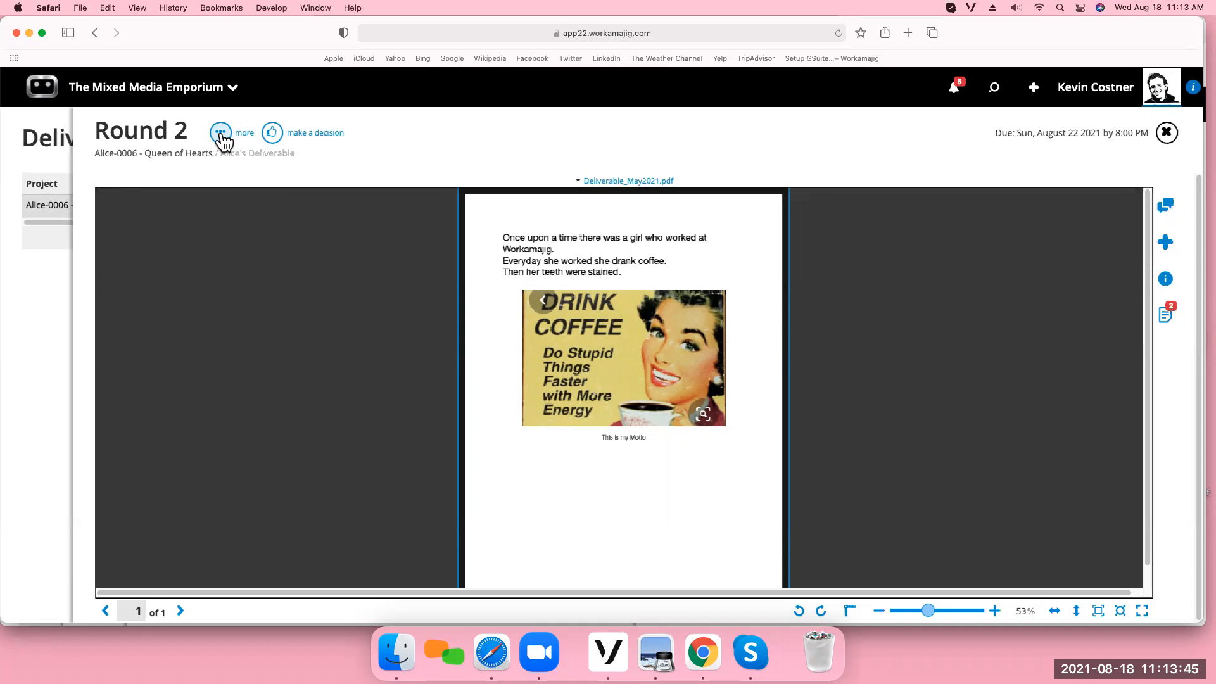
Compare Round 2 with Alice's Deliverable - Round 1, review the Round 1 comments, and zoom its file out to 35%.
{"action": "left_click", "coordinate": [221, 134]}
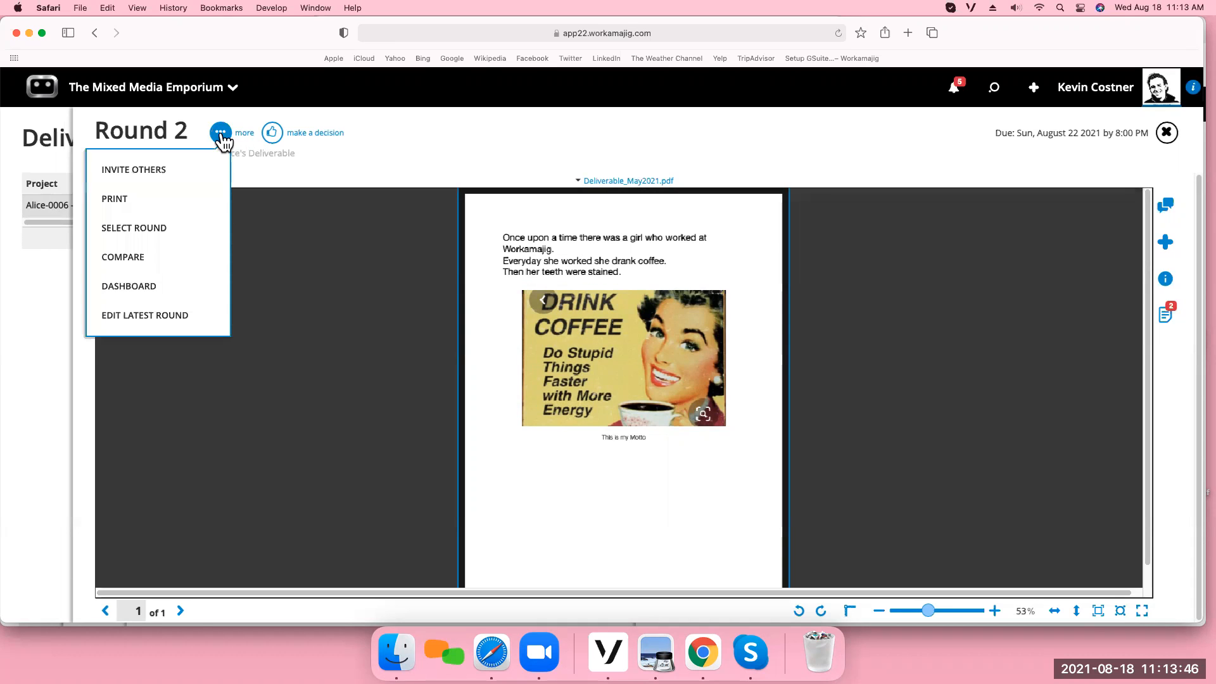
{"action": "left_click", "coordinate": [137, 266]}
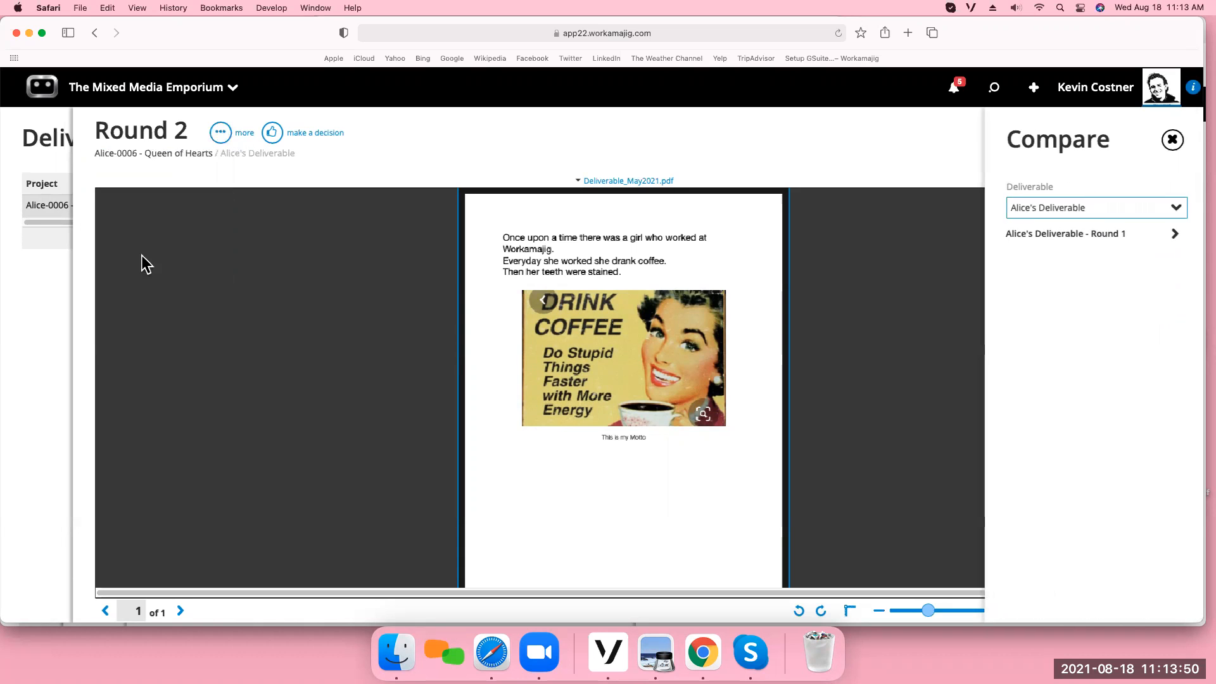
{"action": "left_click", "coordinate": [1063, 240]}
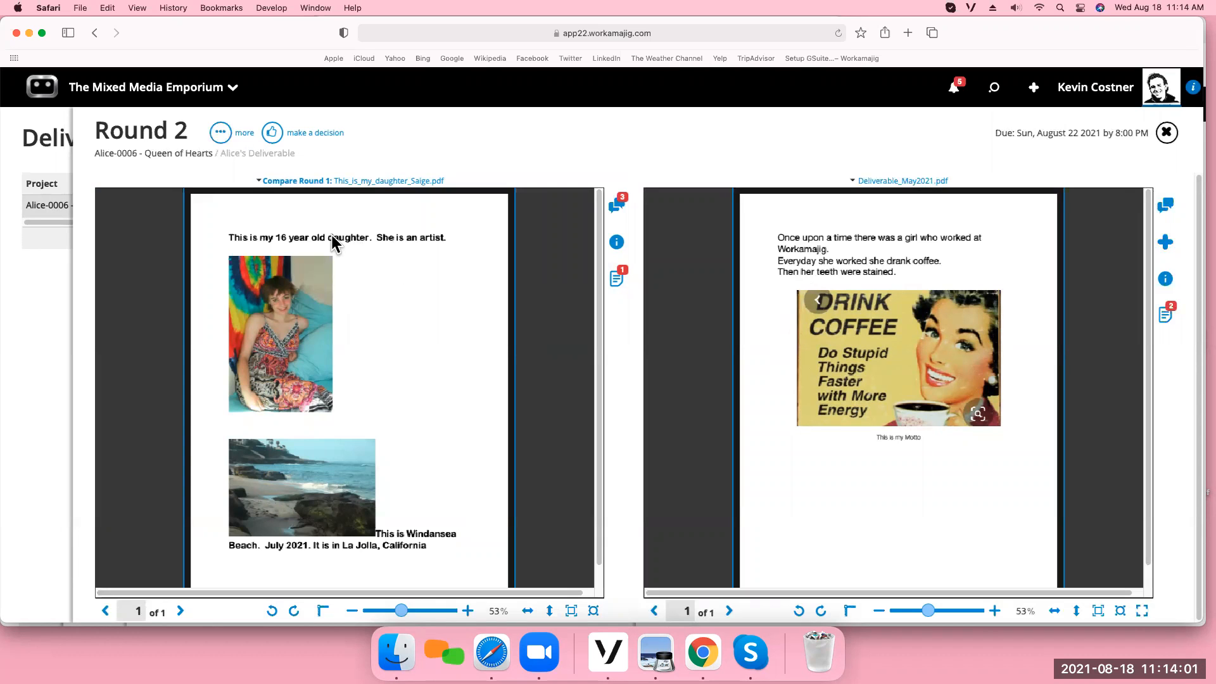
{"action": "left_click", "coordinate": [619, 207]}
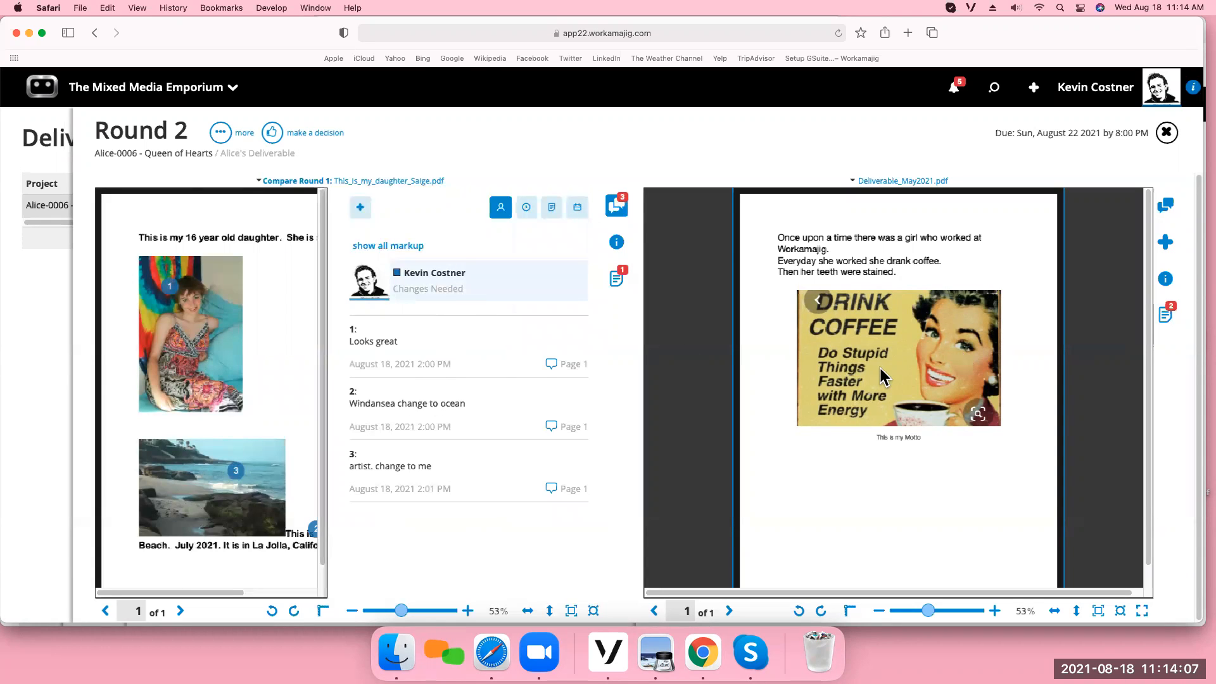
{"action": "left_click", "coordinate": [614, 207]}
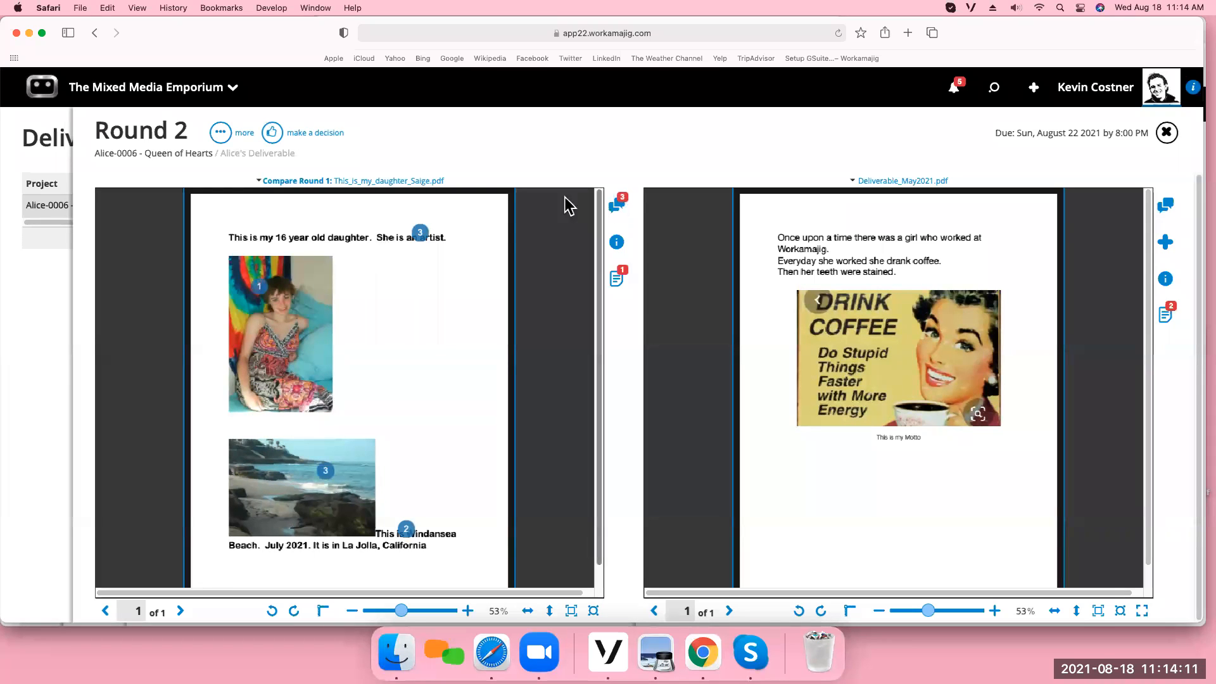
{"action": "left_click_drag", "start_coordinate": [400, 614], "coordinate": [392, 612]}
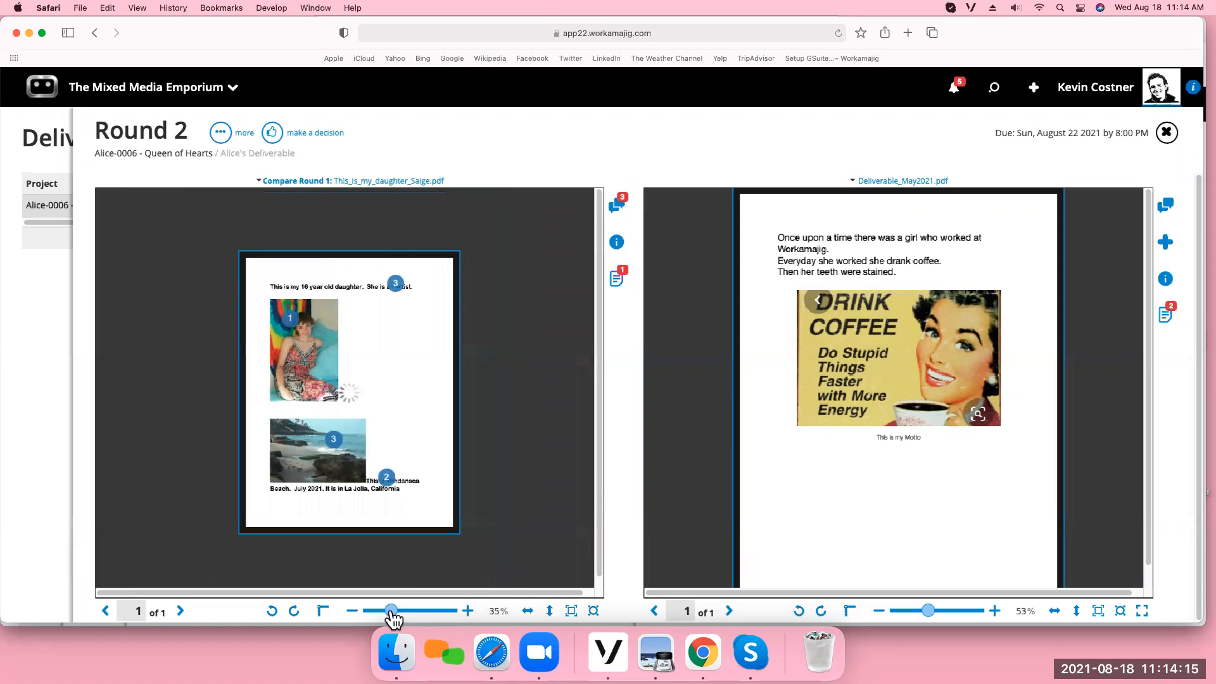
Start a new comment on Deliverable_May2021.pdf and hide the Round 1 comparison.
{"action": "left_click", "coordinate": [1166, 242]}
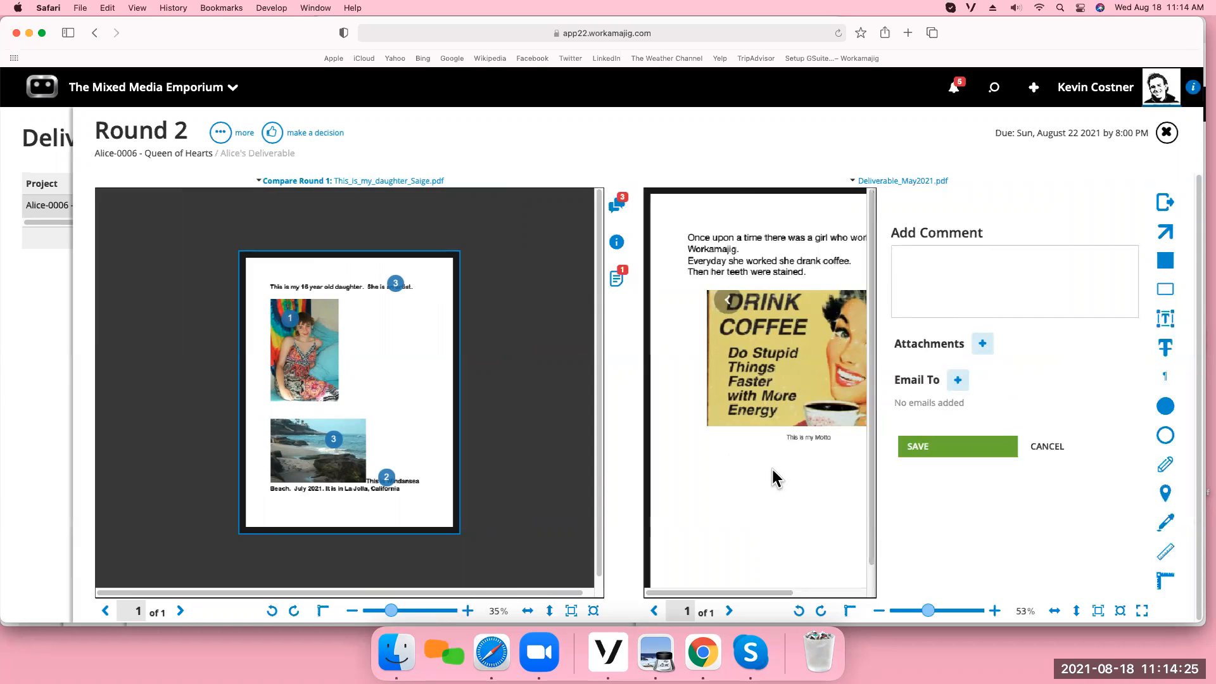
{"action": "left_click", "coordinate": [221, 133]}
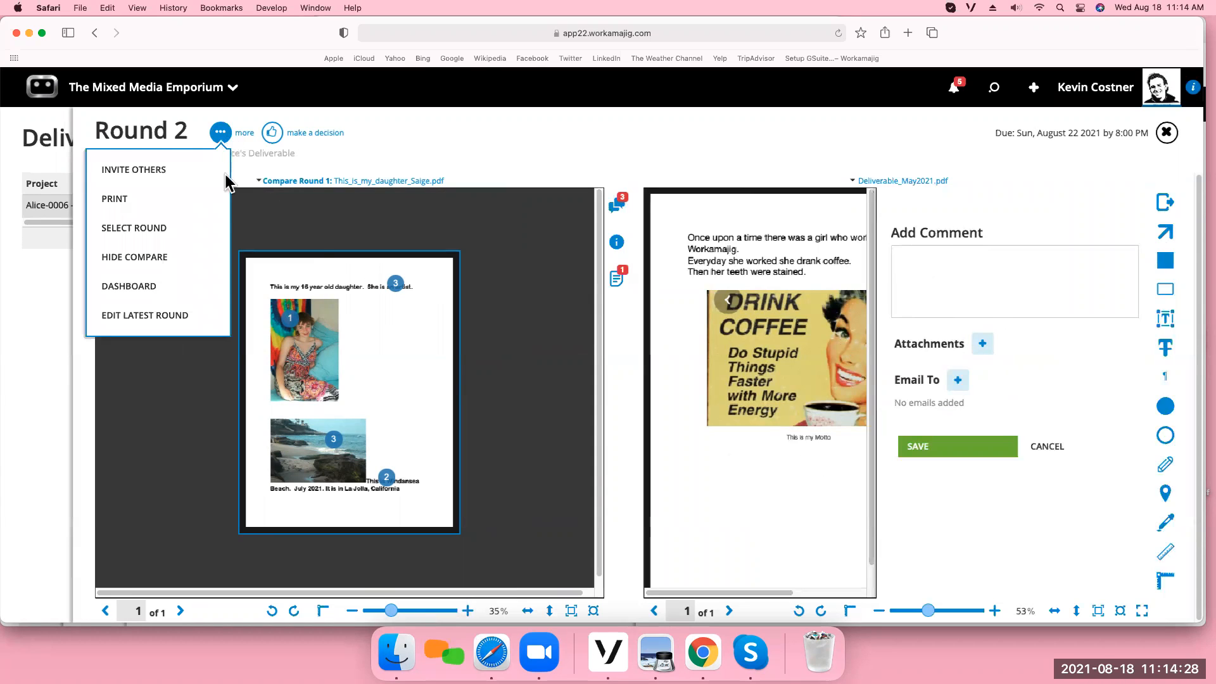
{"action": "left_click", "coordinate": [186, 268]}
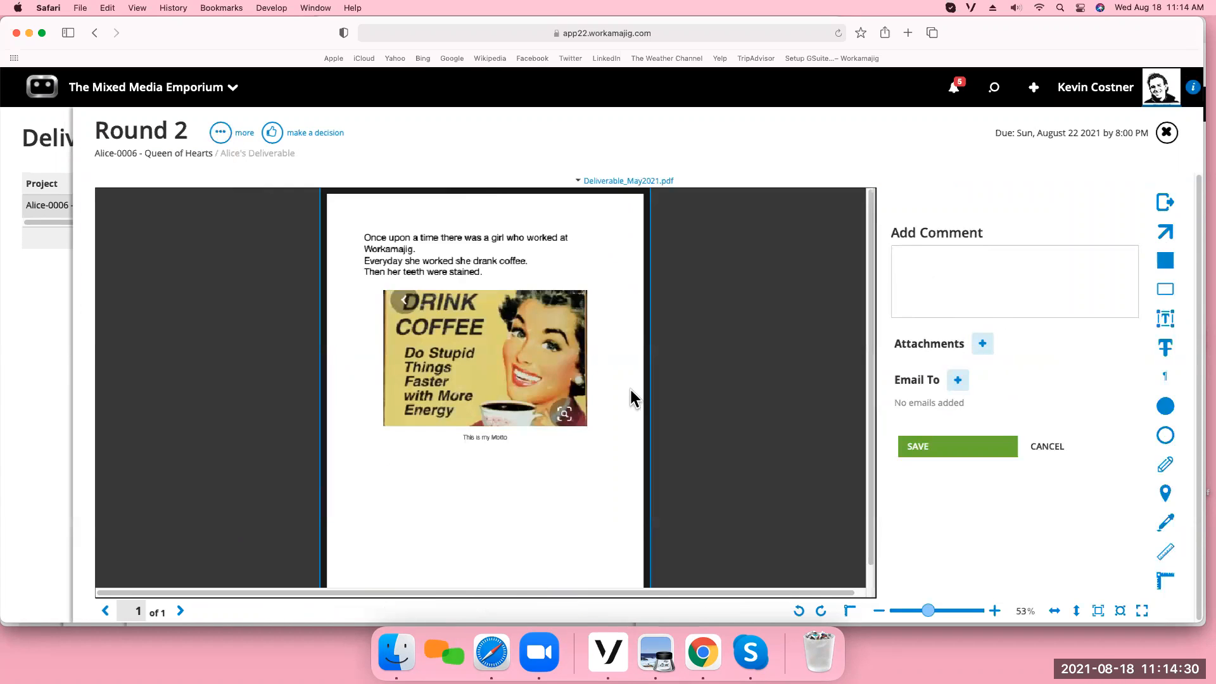
{"action": "left_click", "coordinate": [927, 615]}
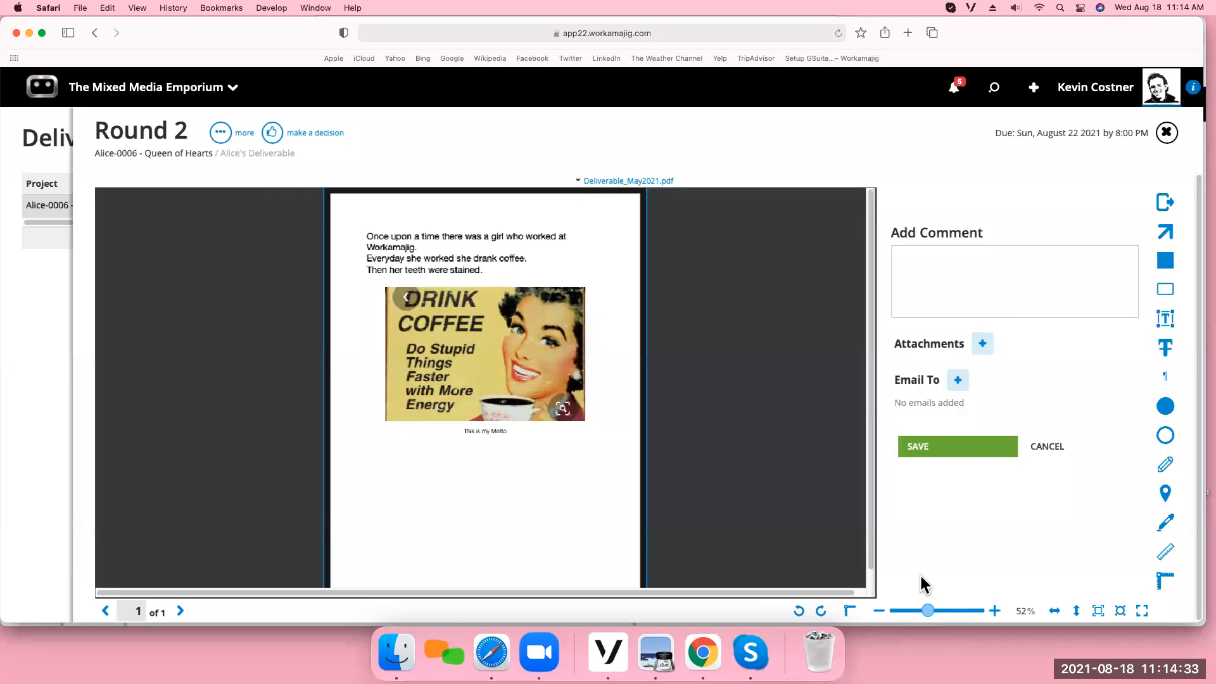
Mark the word COFFEE in the image with a filled rectangle and enter the comment "change to tea".
{"action": "left_click", "coordinate": [1165, 261]}
{"action": "left_click_drag", "start_coordinate": [398, 316], "coordinate": [483, 340]}
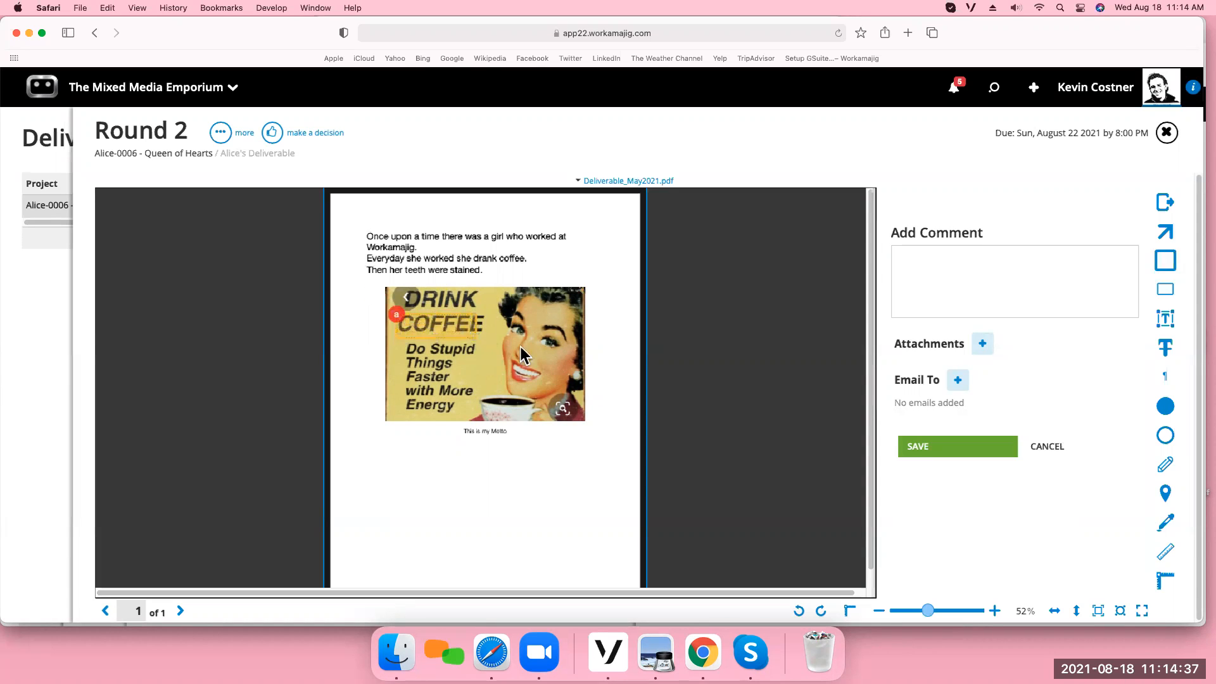
{"action": "left_click", "coordinate": [938, 270]}
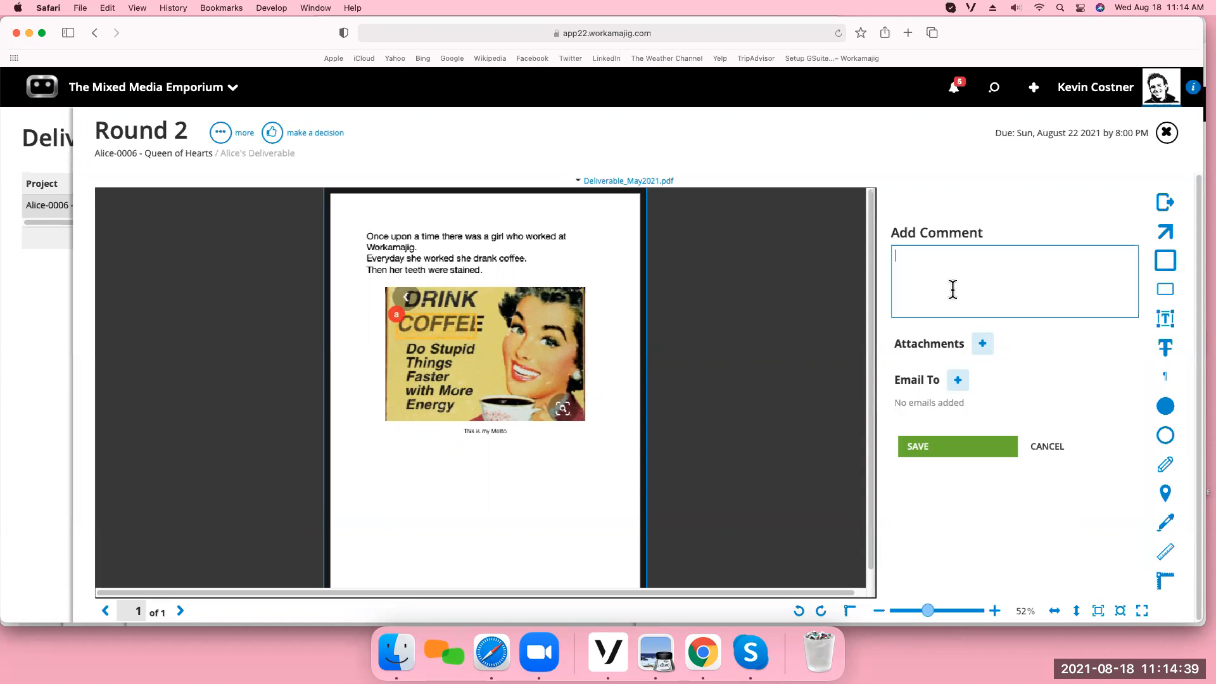
{"action": "type", "text": "change to tea"}
Add the client contact Cheshire Cat as the comment's email recipient and save the comment.
{"action": "left_click", "coordinate": [958, 380]}
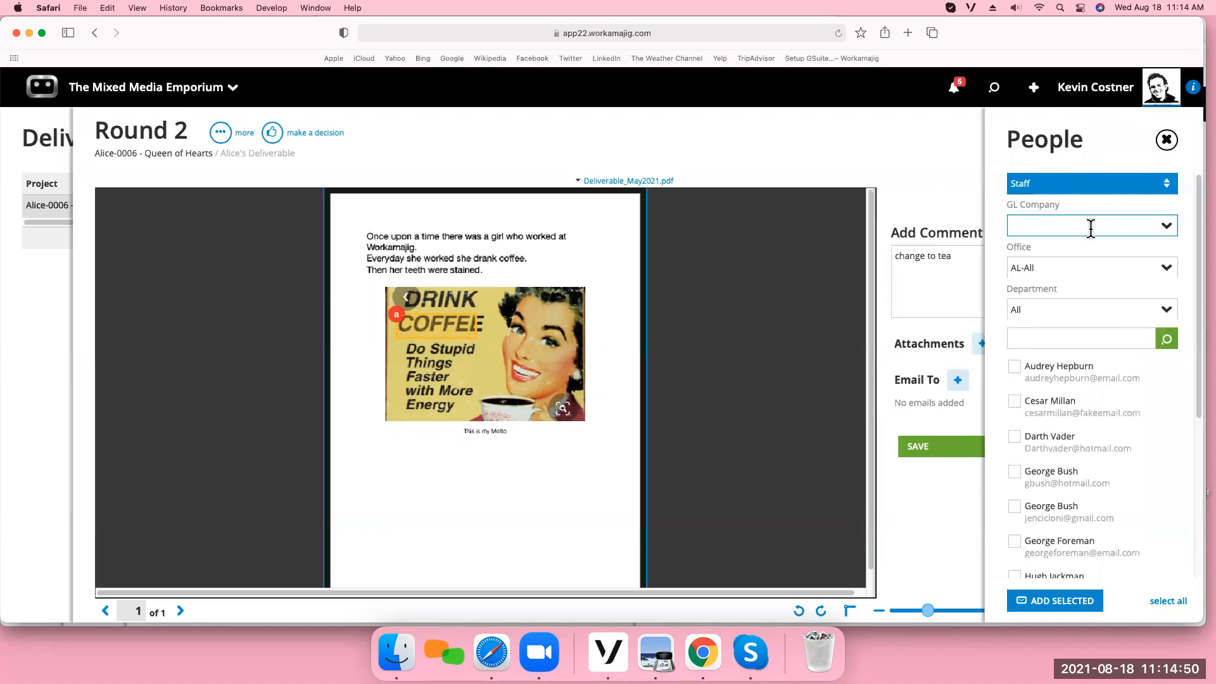
{"action": "left_click", "coordinate": [1170, 184]}
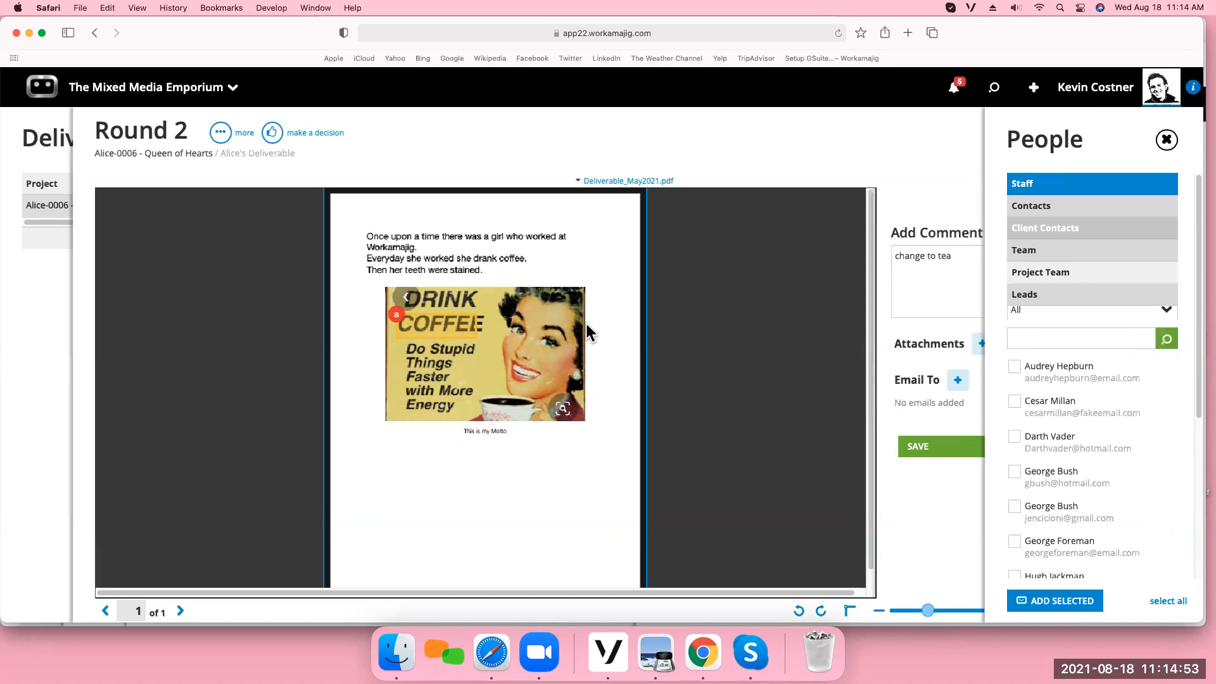
{"action": "left_click", "coordinate": [1039, 229]}
{"action": "left_click", "coordinate": [1014, 277]}
{"action": "left_click", "coordinate": [1058, 330]}
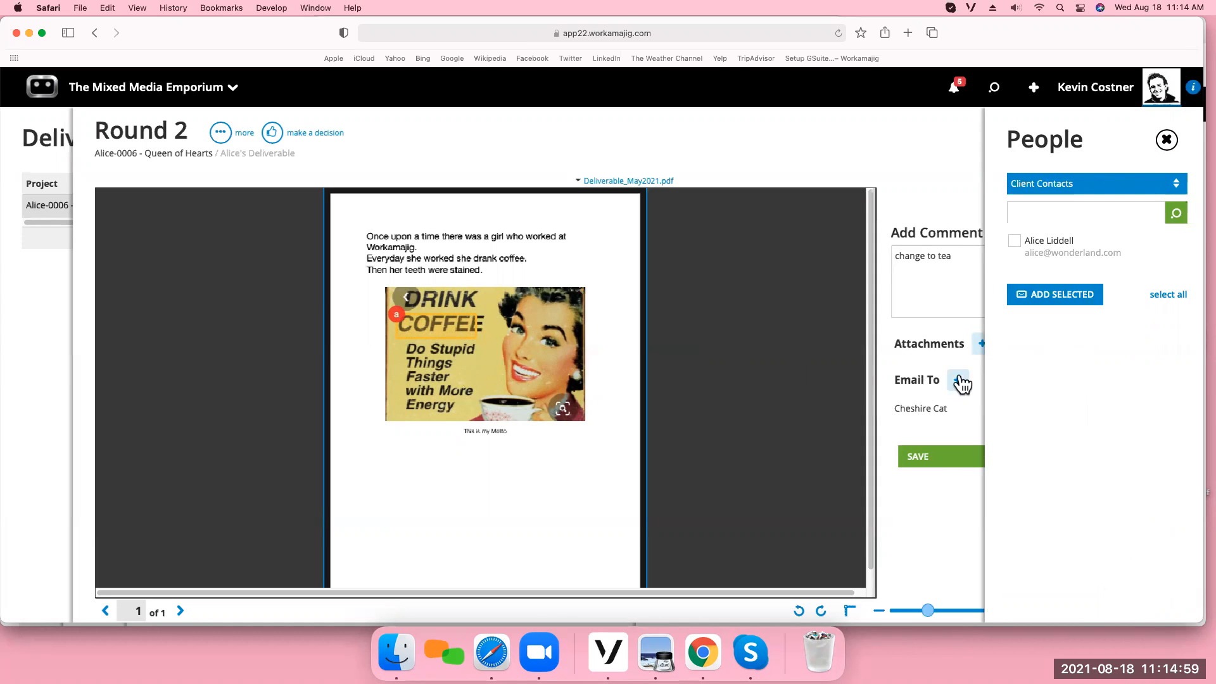
{"action": "left_click", "coordinate": [1167, 139]}
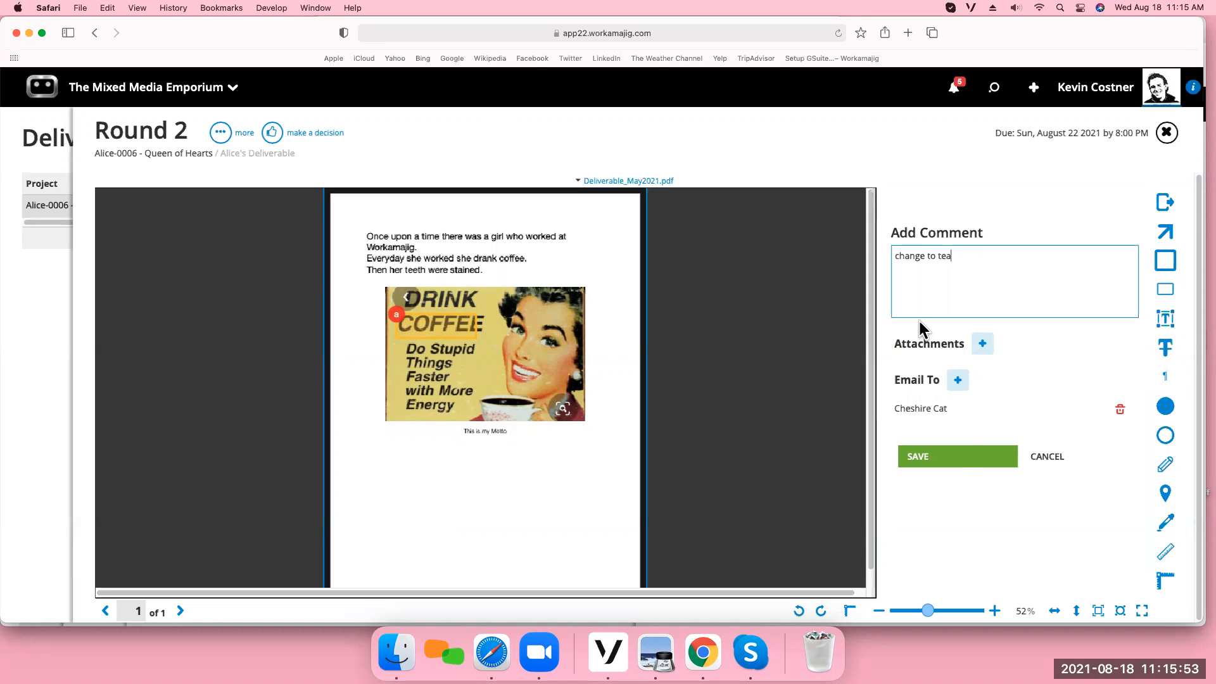
{"action": "left_click", "coordinate": [936, 466]}
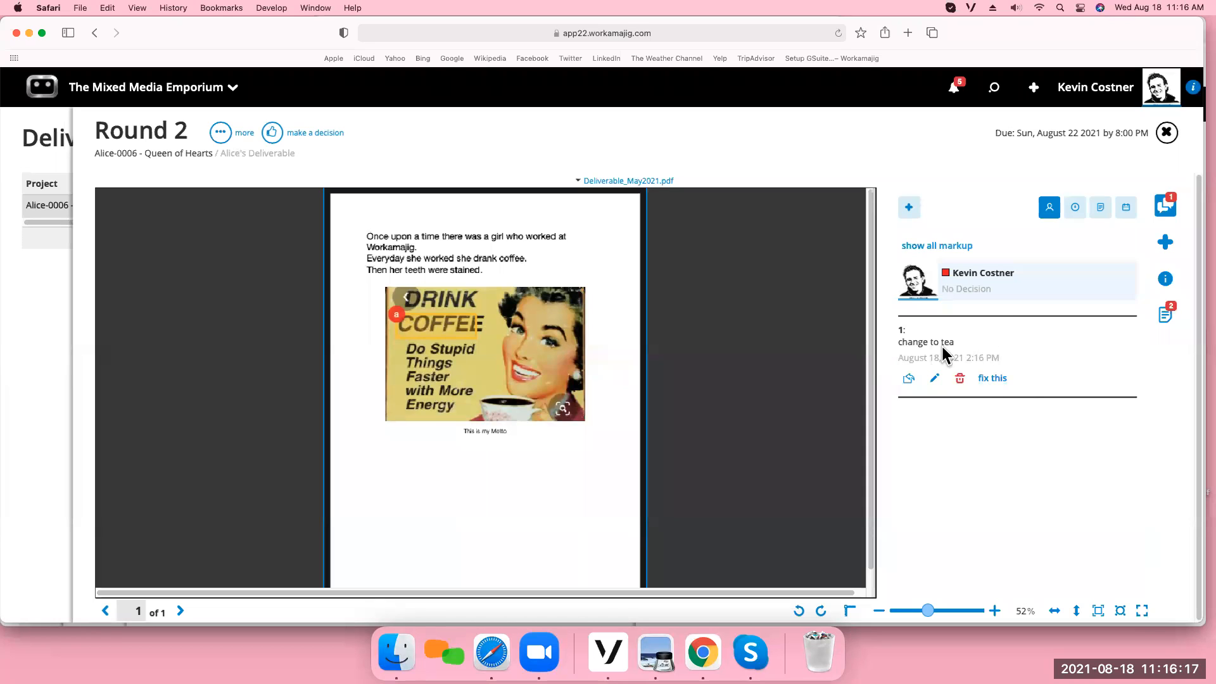
Start a follow-up task to fix the "change to tea" comment, using the existing task 5.7 - Internal Review Approval.
{"action": "left_click", "coordinate": [993, 379]}
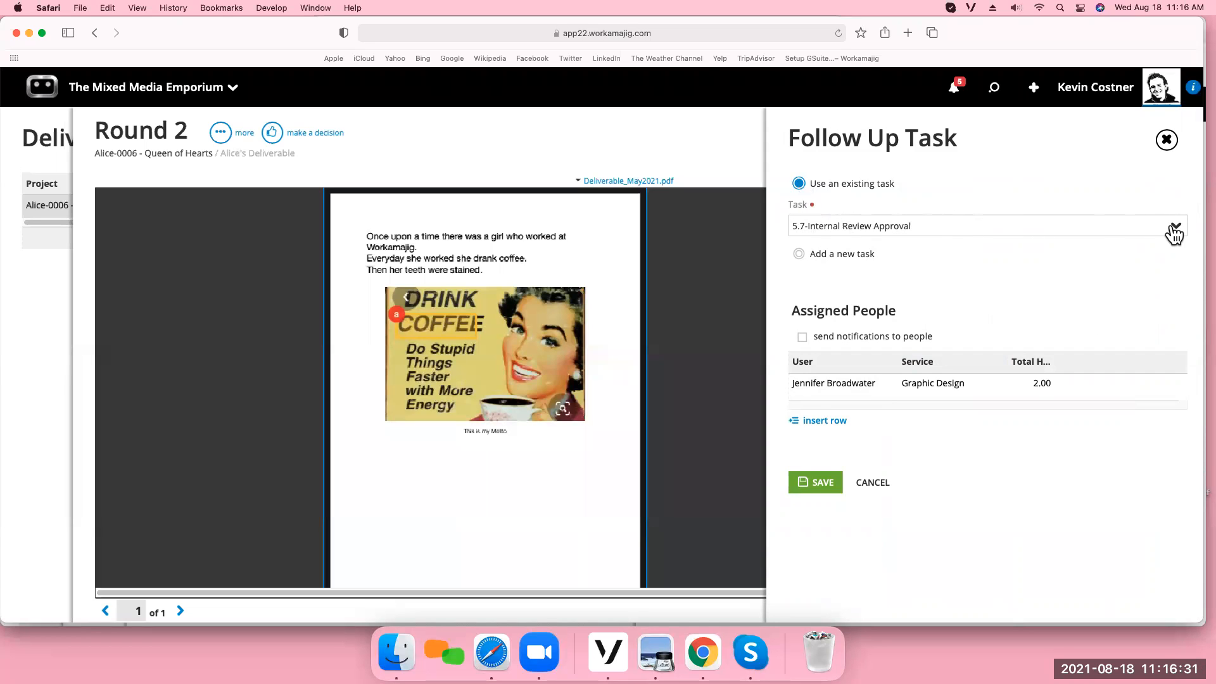
{"action": "left_click", "coordinate": [1174, 228]}
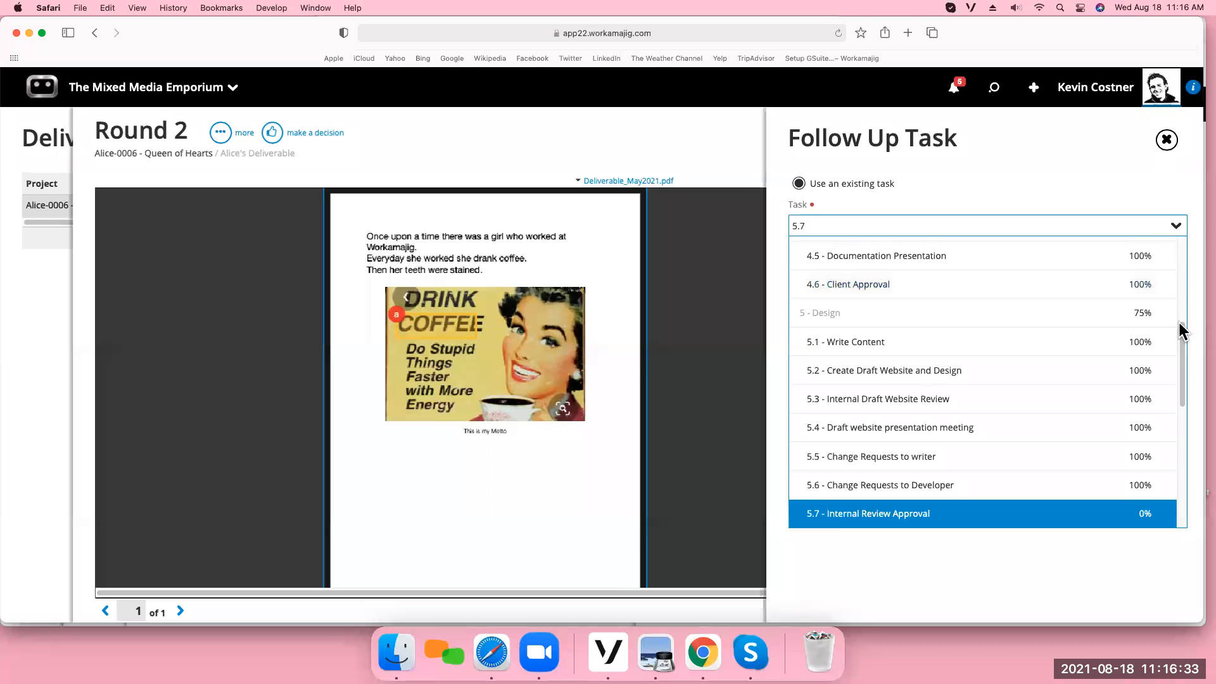
{"action": "left_click_drag", "start_coordinate": [1181, 334], "coordinate": [1181, 356]}
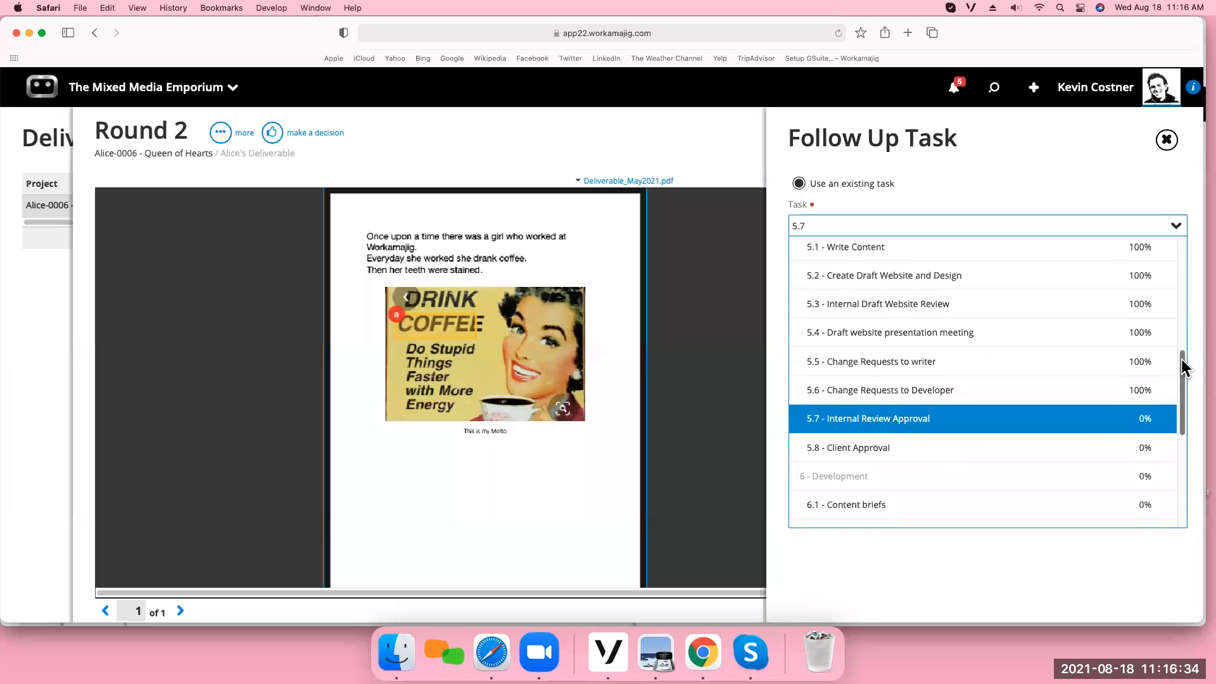
{"action": "left_click", "coordinate": [866, 423]}
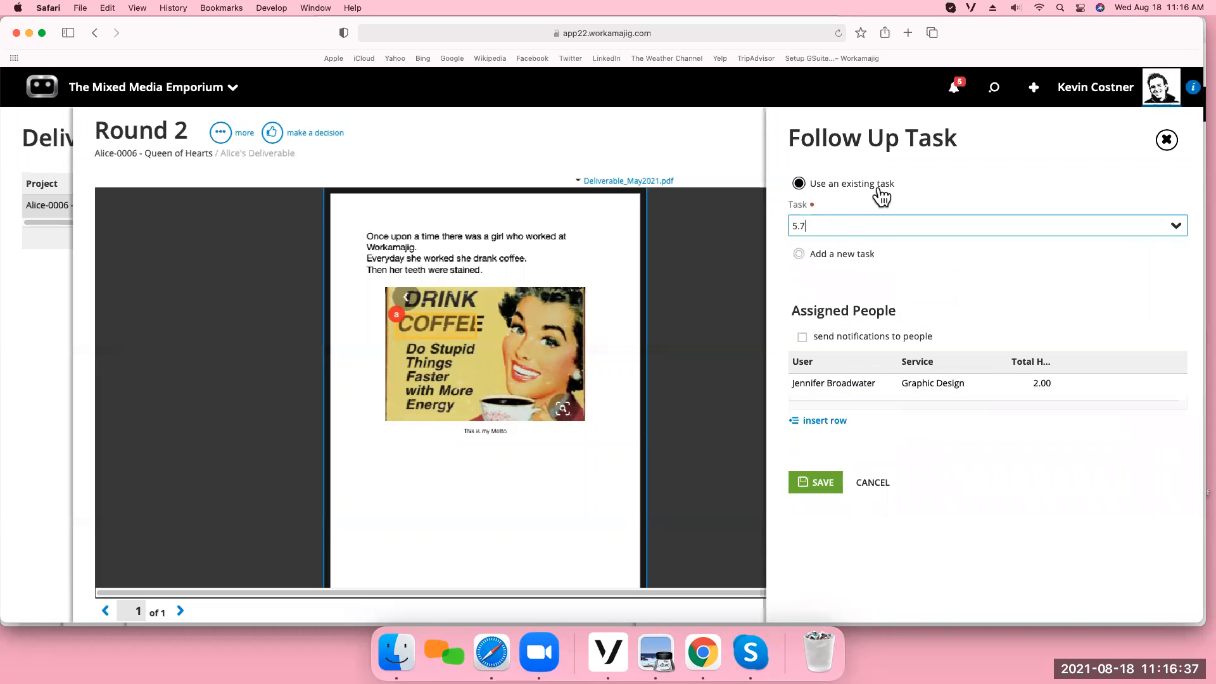
{"action": "left_click", "coordinate": [800, 255]}
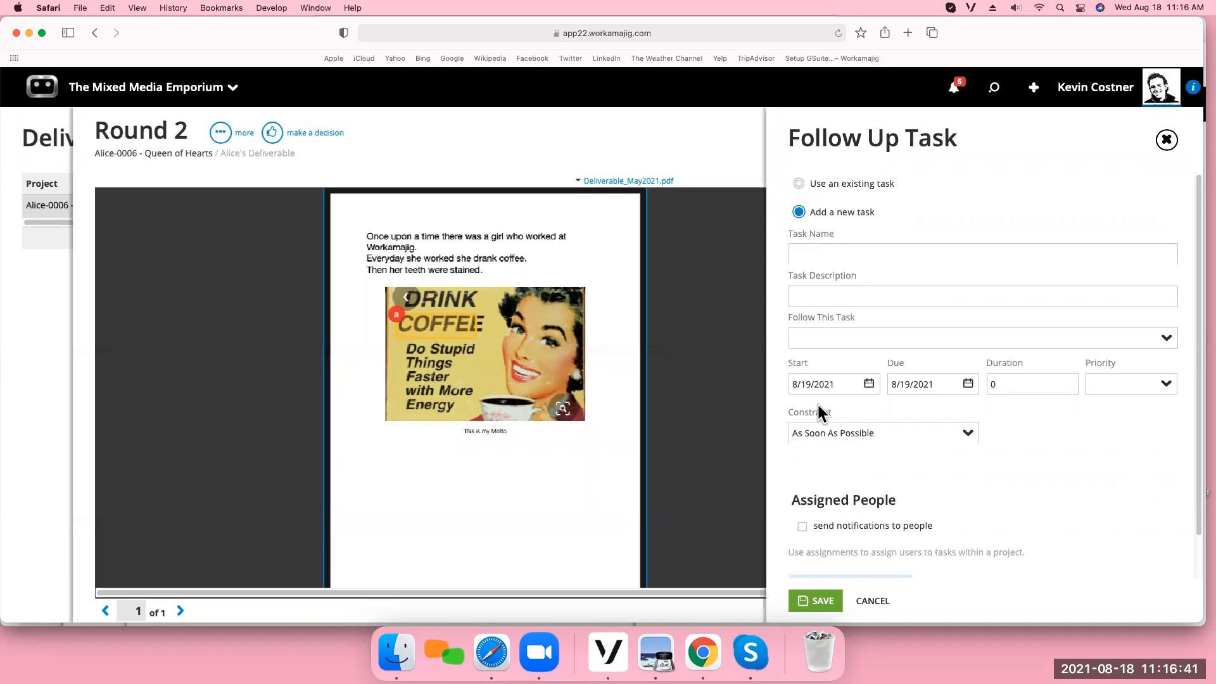
{"action": "left_click", "coordinate": [1166, 341]}
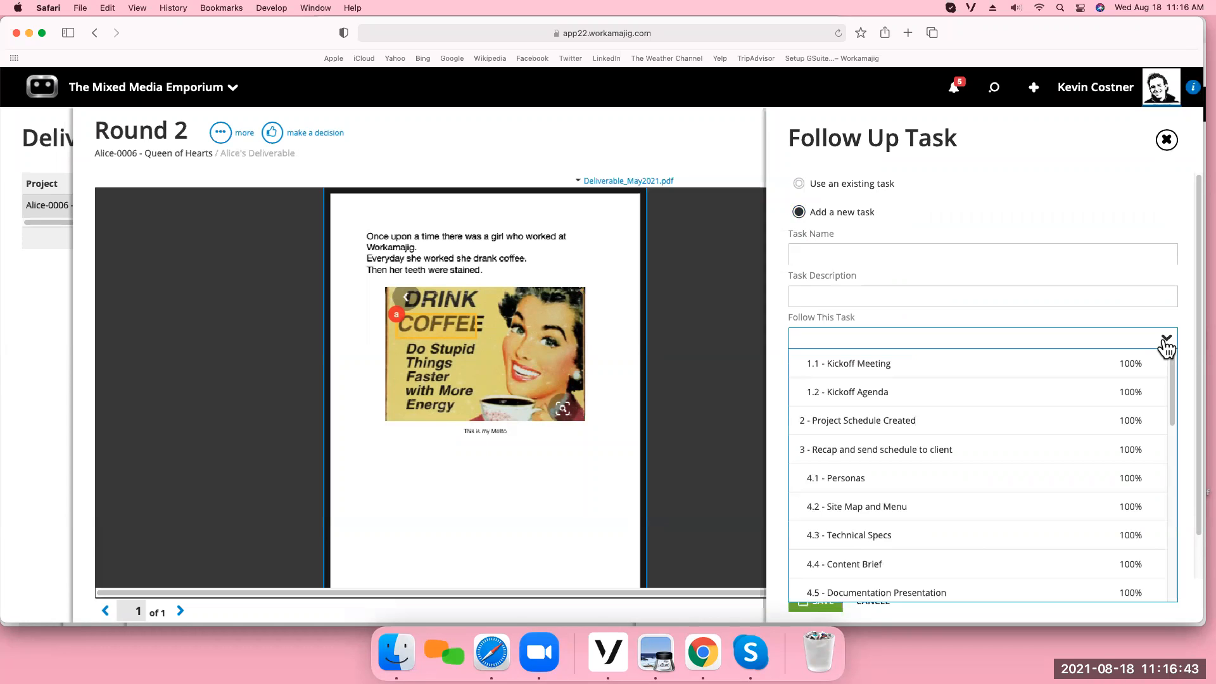
{"action": "scroll", "coordinate": [1169, 380], "scroll_direction": "down", "scroll_amount": 5}
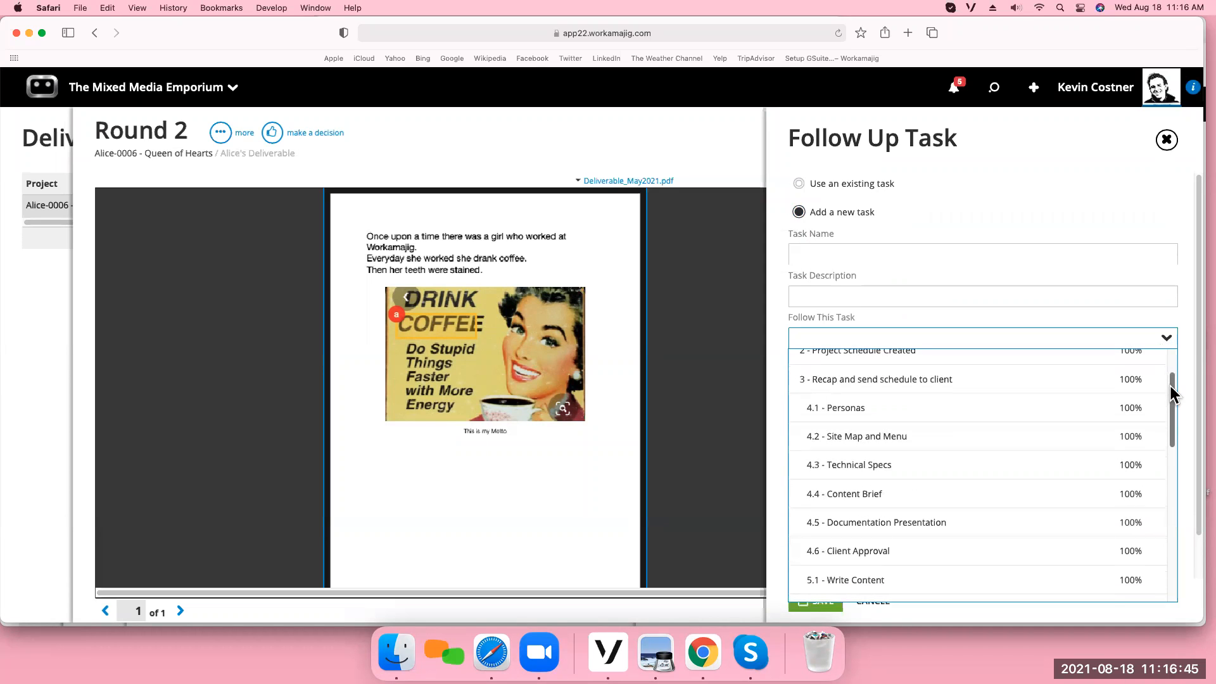
{"action": "left_click_drag", "start_coordinate": [1169, 430], "coordinate": [1172, 501]}
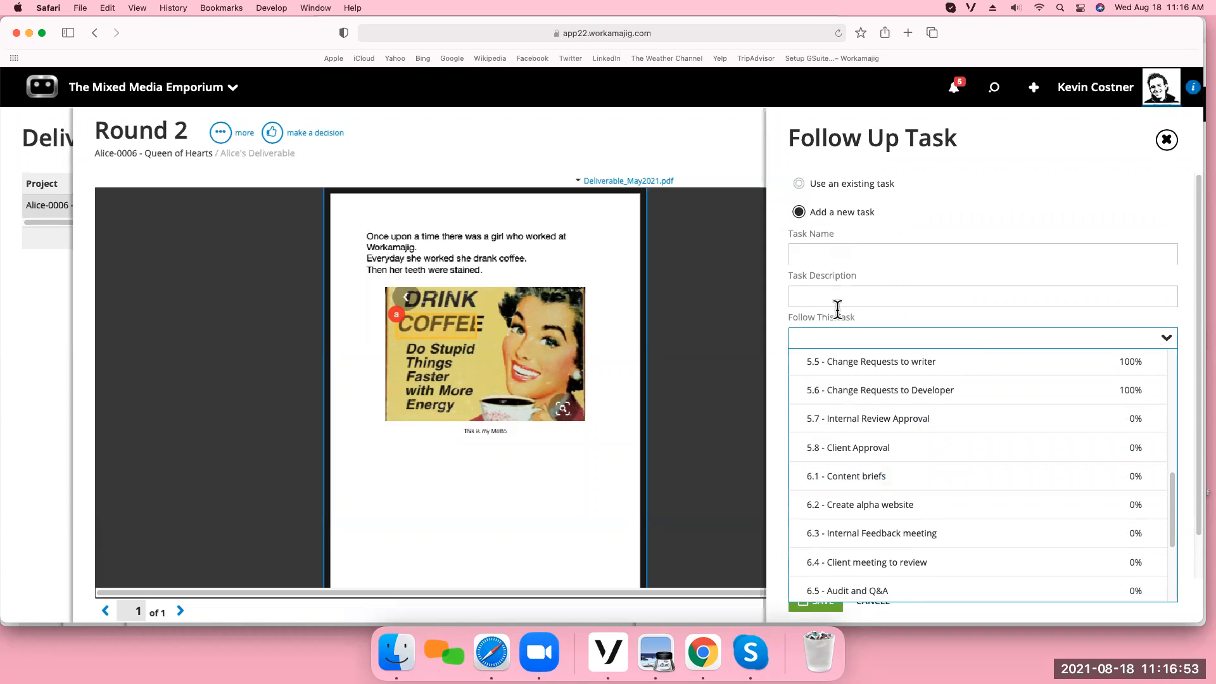
{"action": "left_click", "coordinate": [799, 185]}
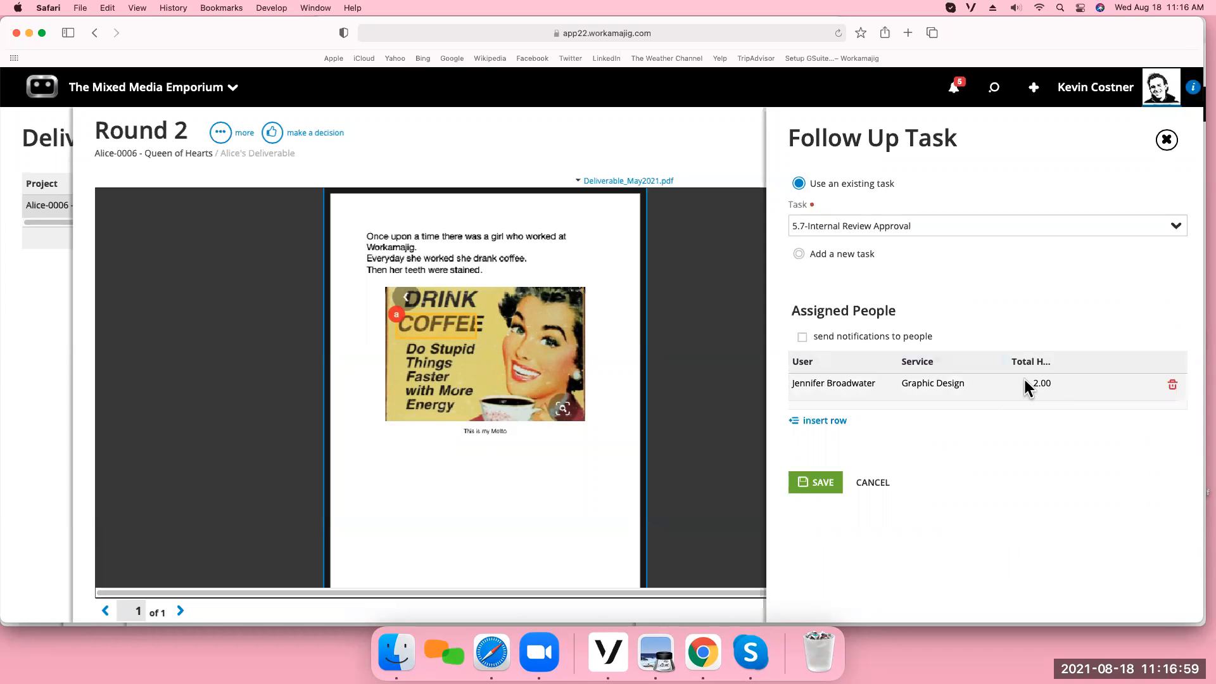
{"action": "left_click", "coordinate": [912, 225]}
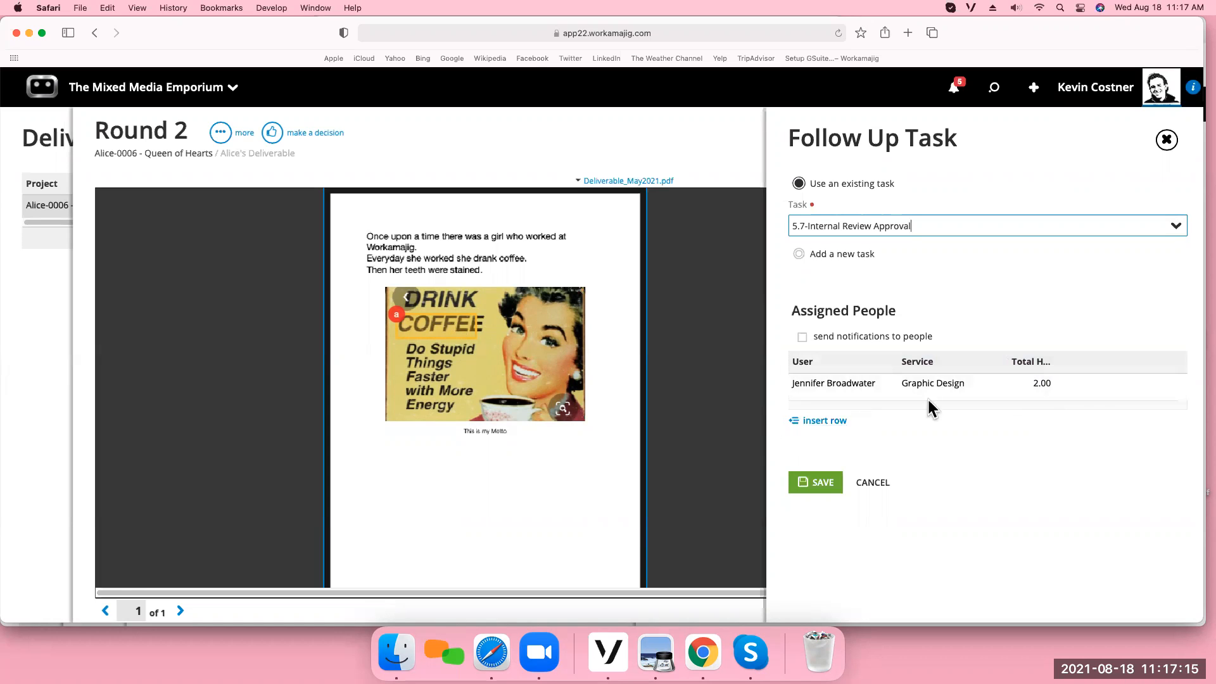
Set the assigned graphic designer's total hours to 3 and save the follow-up task.
{"action": "left_click", "coordinate": [1044, 384]}
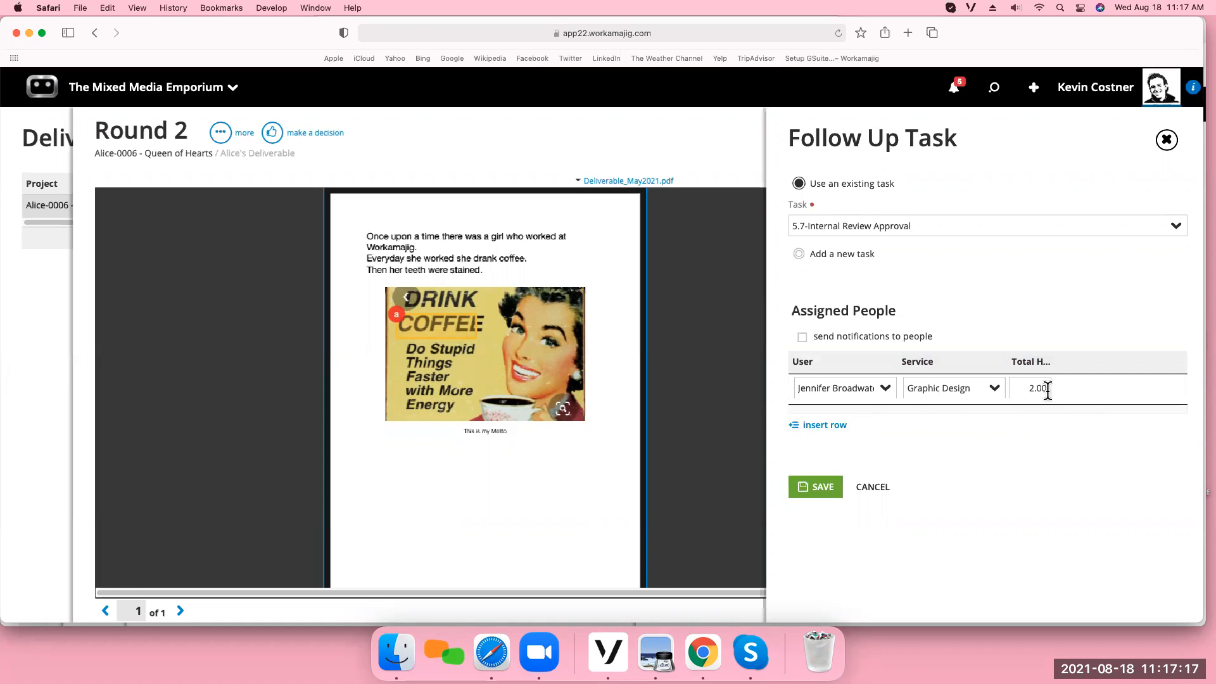
{"action": "left_click_drag", "start_coordinate": [1021, 388], "coordinate": [1074, 390]}
{"action": "type", "text": "3"}
{"action": "left_click", "coordinate": [1031, 448]}
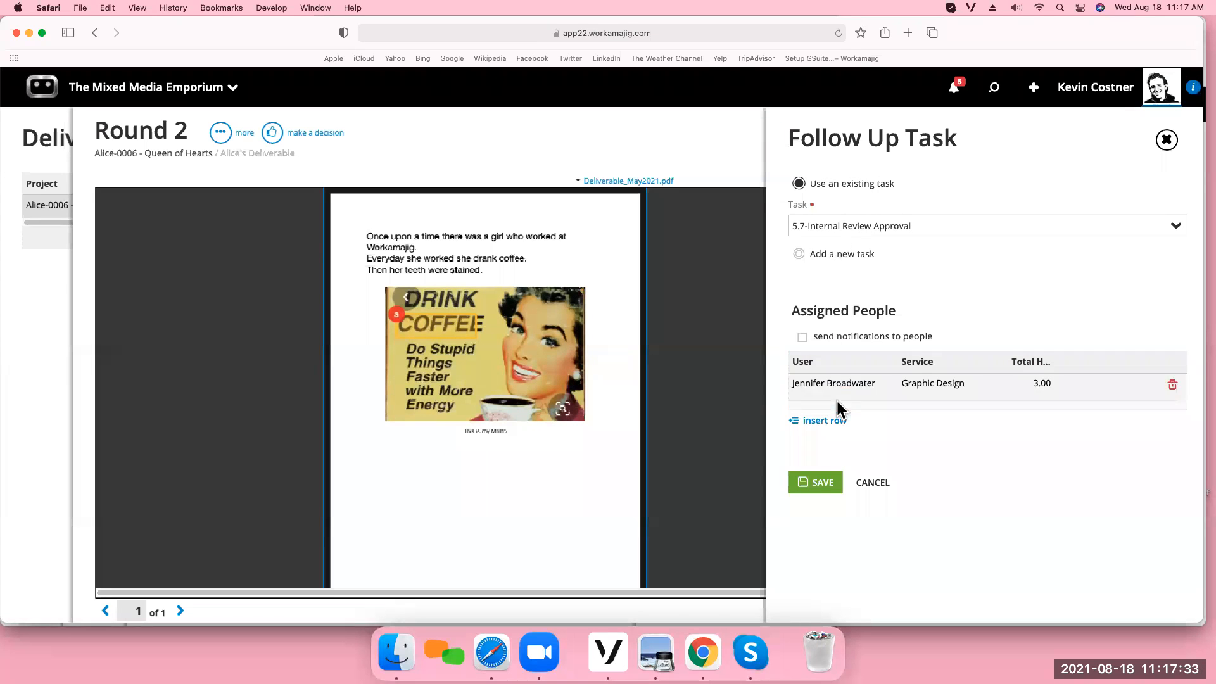
{"action": "left_click", "coordinate": [822, 486]}
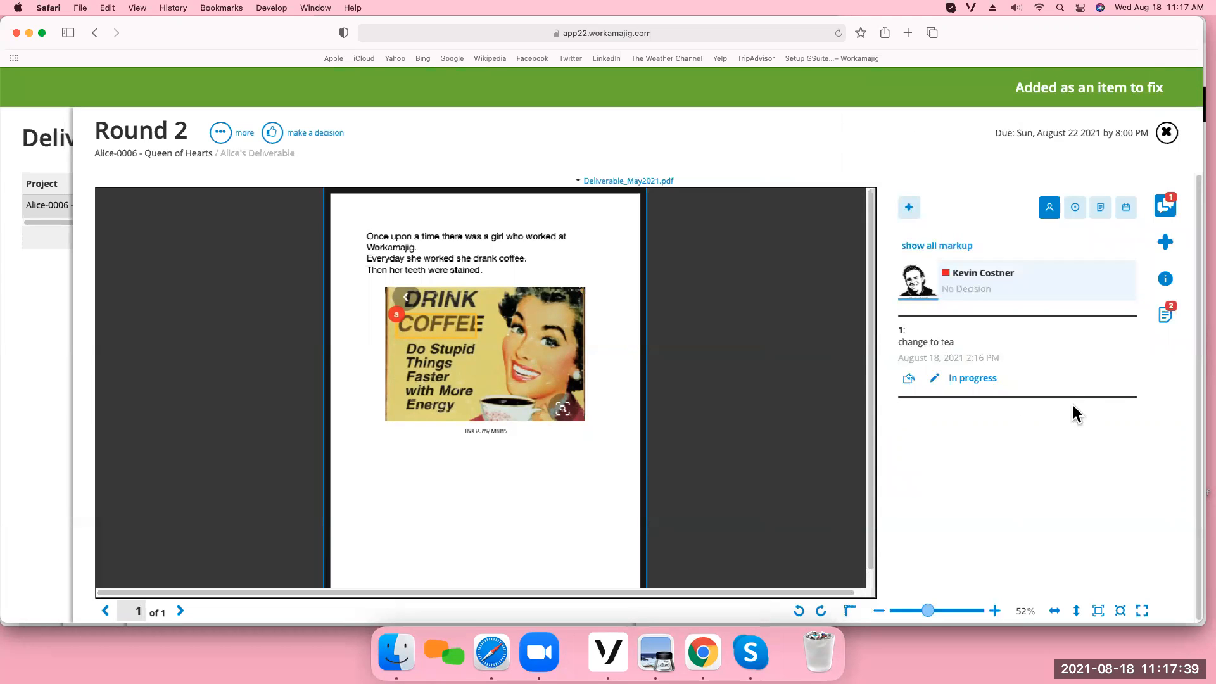
Submit the decision "Please resubmit" for Round 2 of Alice's Deliverable and close the round.
{"action": "left_click", "coordinate": [1165, 279]}
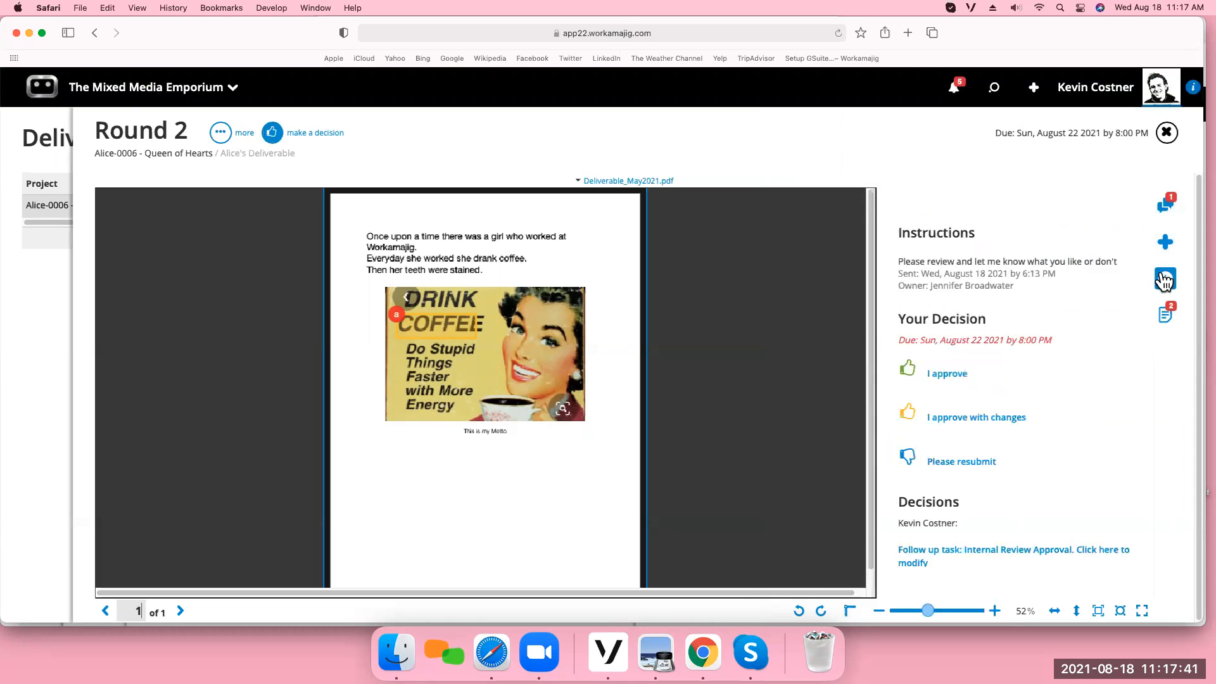
{"action": "left_click", "coordinate": [969, 465]}
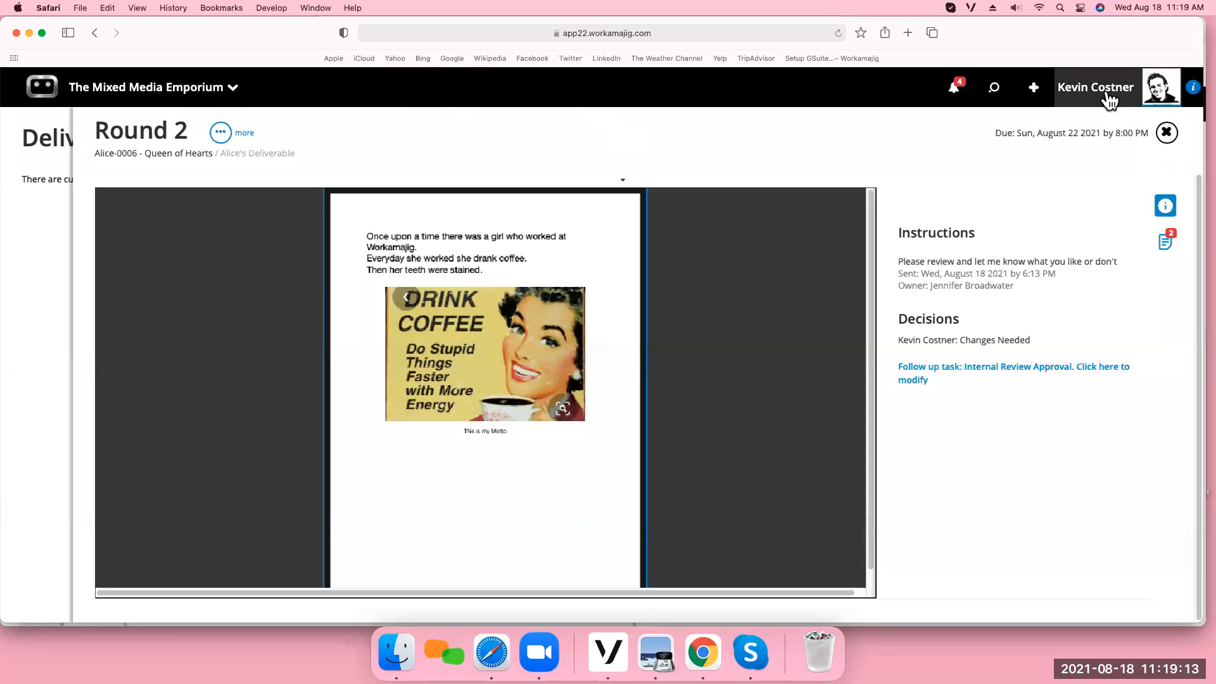
{"action": "left_click", "coordinate": [1168, 133]}
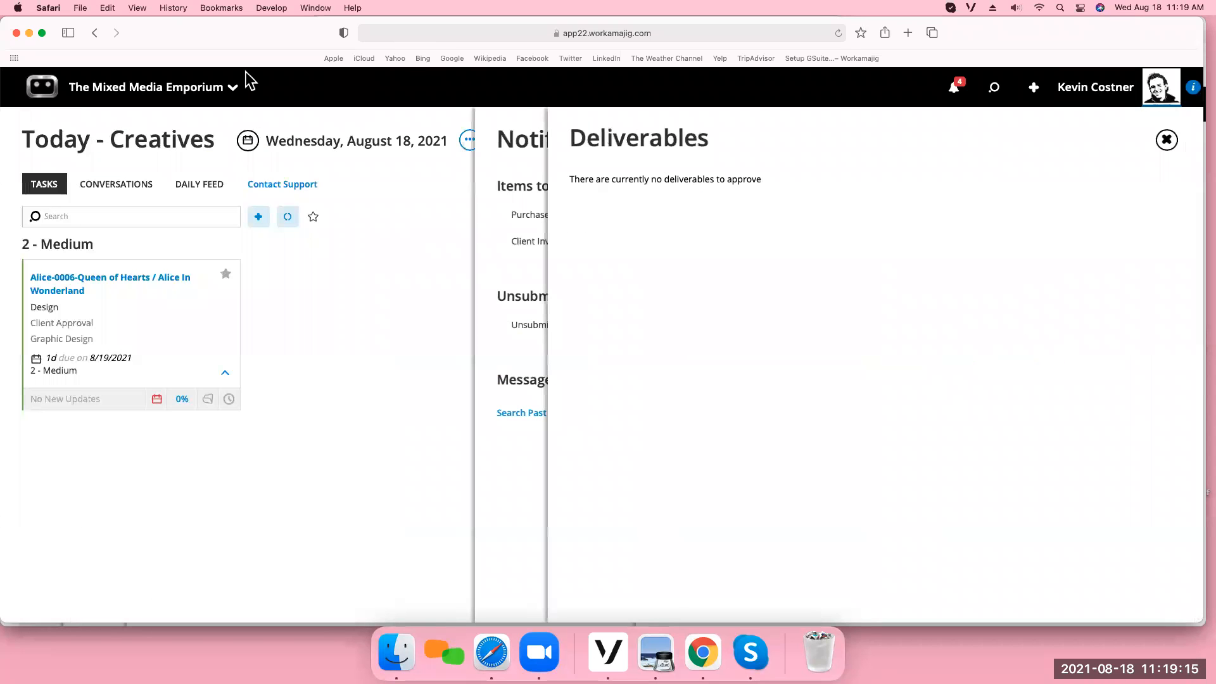
Switch to the Chrome window and log out of the deliverable owner's account.
{"action": "left_click", "coordinate": [28, 32]}
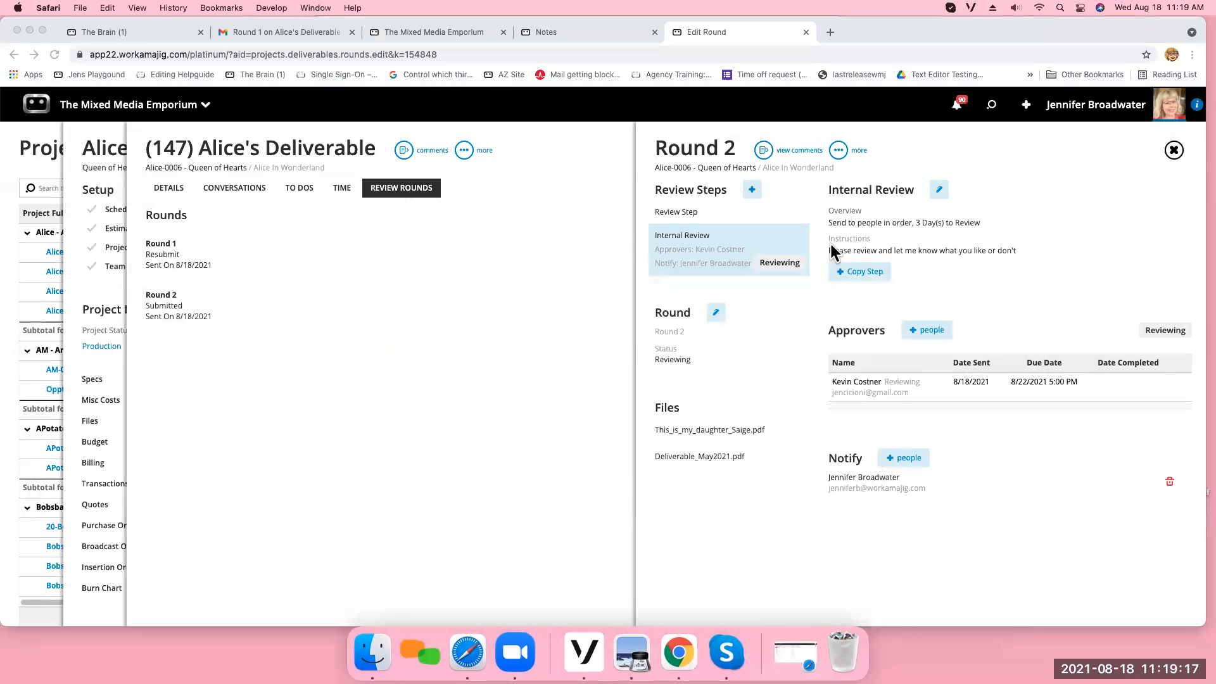
{"action": "left_click", "coordinate": [1090, 112]}
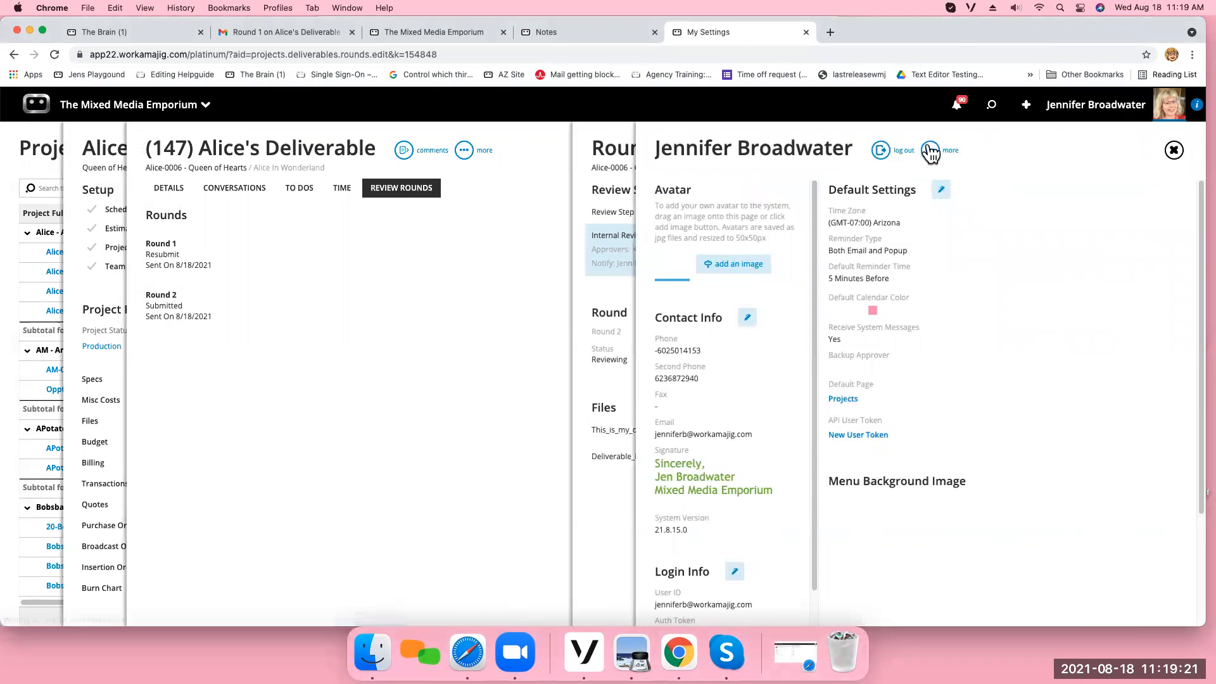
{"action": "left_click", "coordinate": [880, 151]}
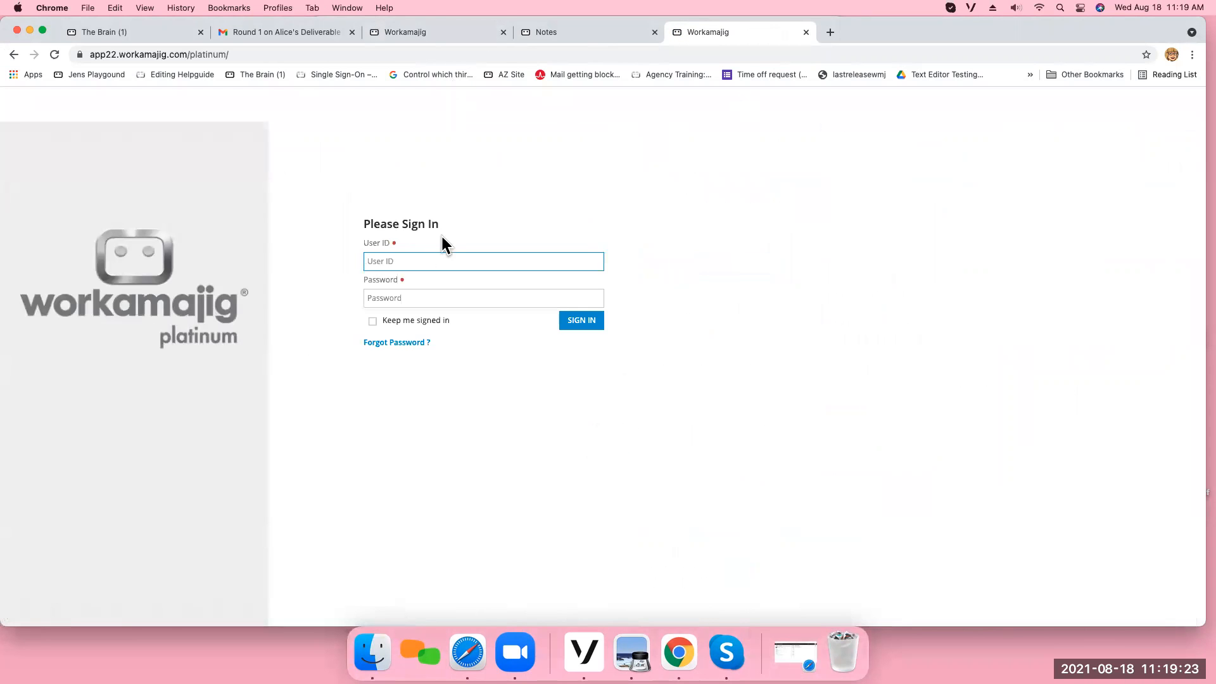
Sign back in with the deliverable owner's user ID and account password.
{"action": "key", "text": "Tab"}
{"action": "type", "text": "•••••••••••"}
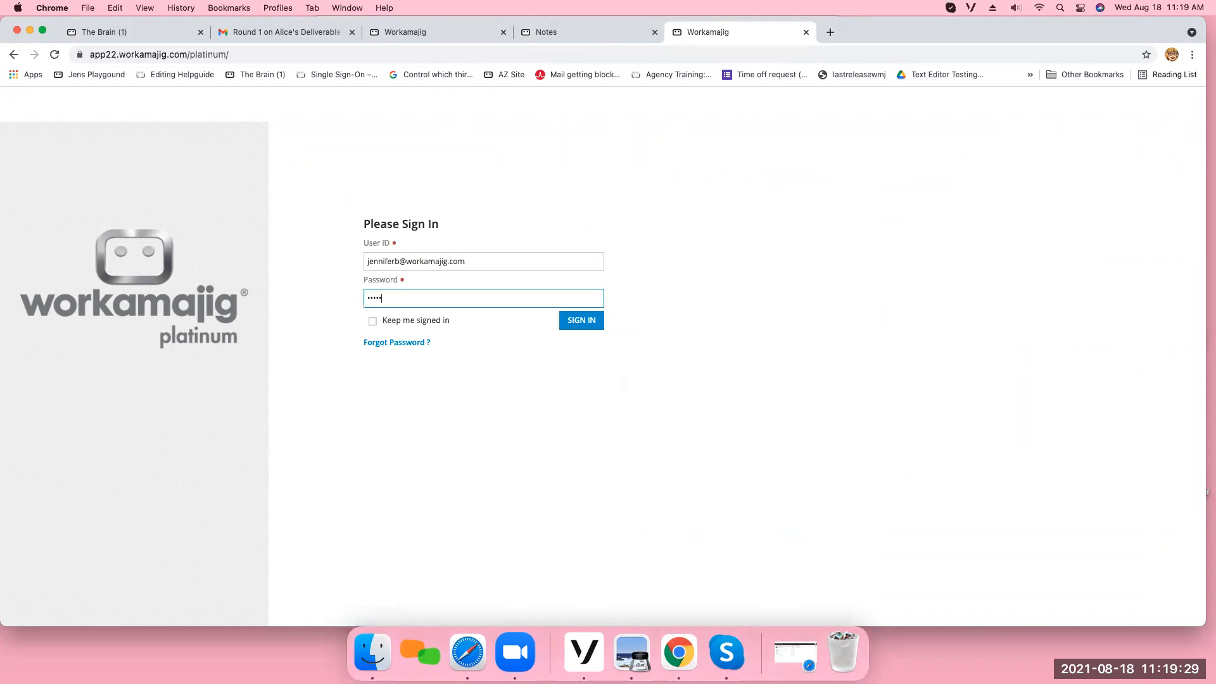
{"action": "key", "text": "Return"}
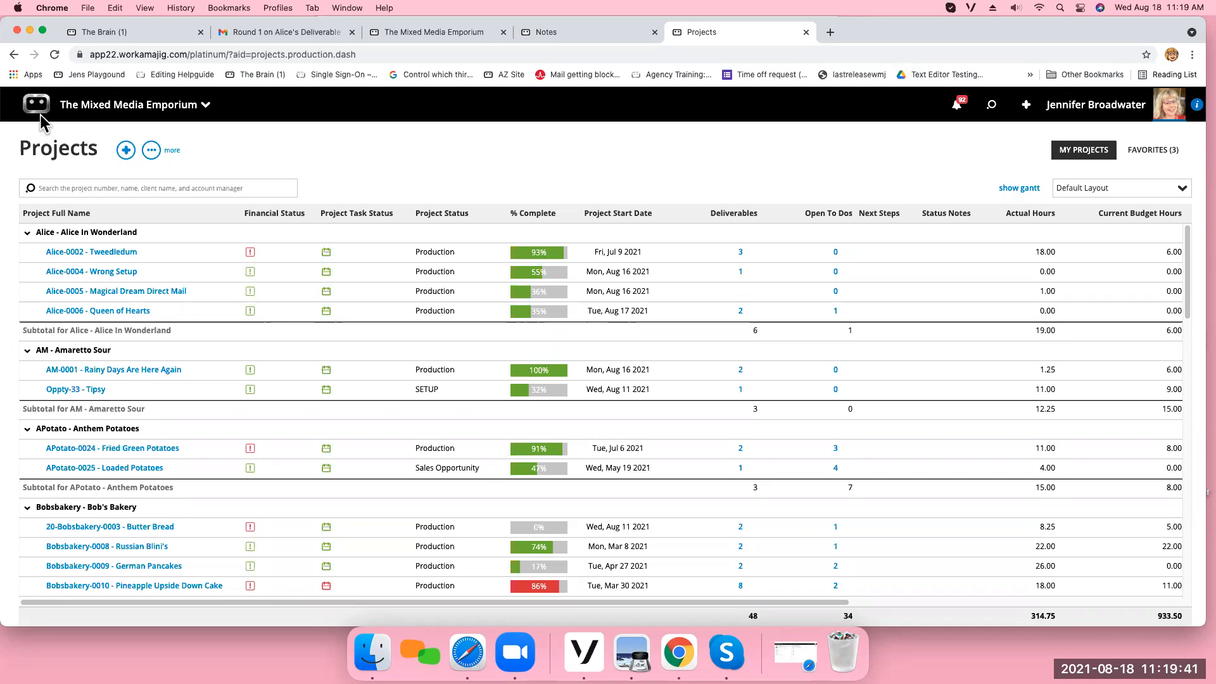
Look up the Internal Review Approval task in Today - Creatives and view its "change to tea" to-do.
{"action": "left_click", "coordinate": [122, 106]}
{"action": "left_click", "coordinate": [127, 144]}
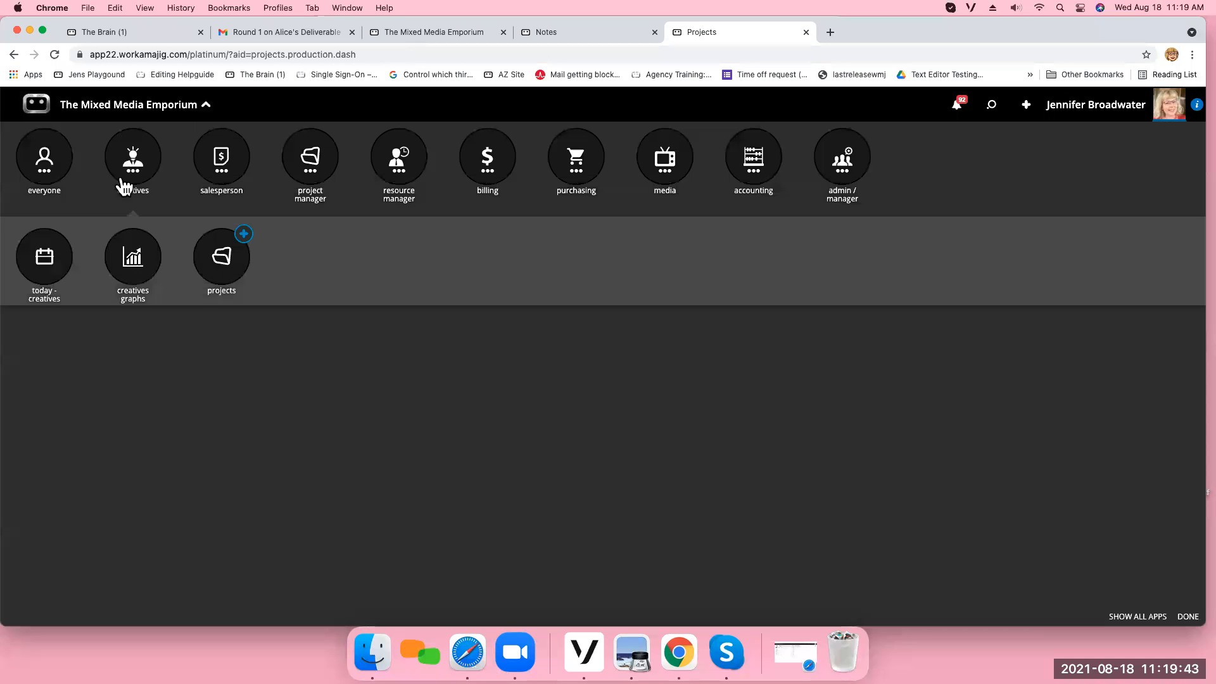
{"action": "left_click", "coordinate": [50, 261]}
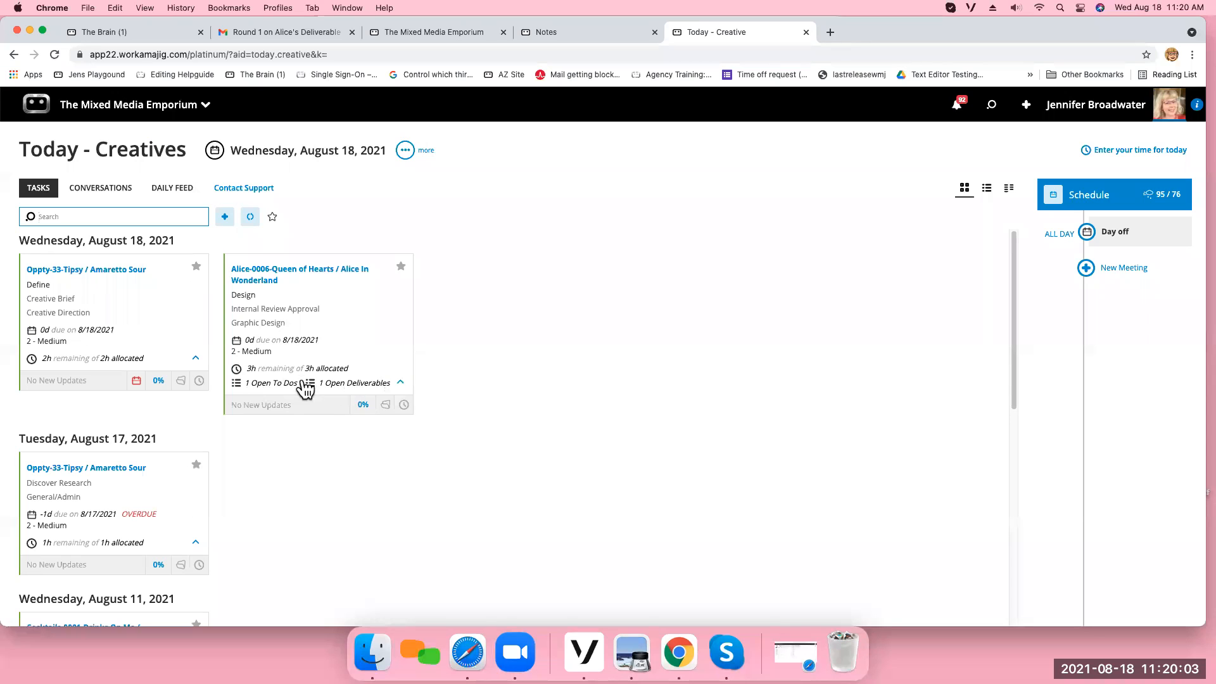
{"action": "left_click", "coordinate": [350, 327]}
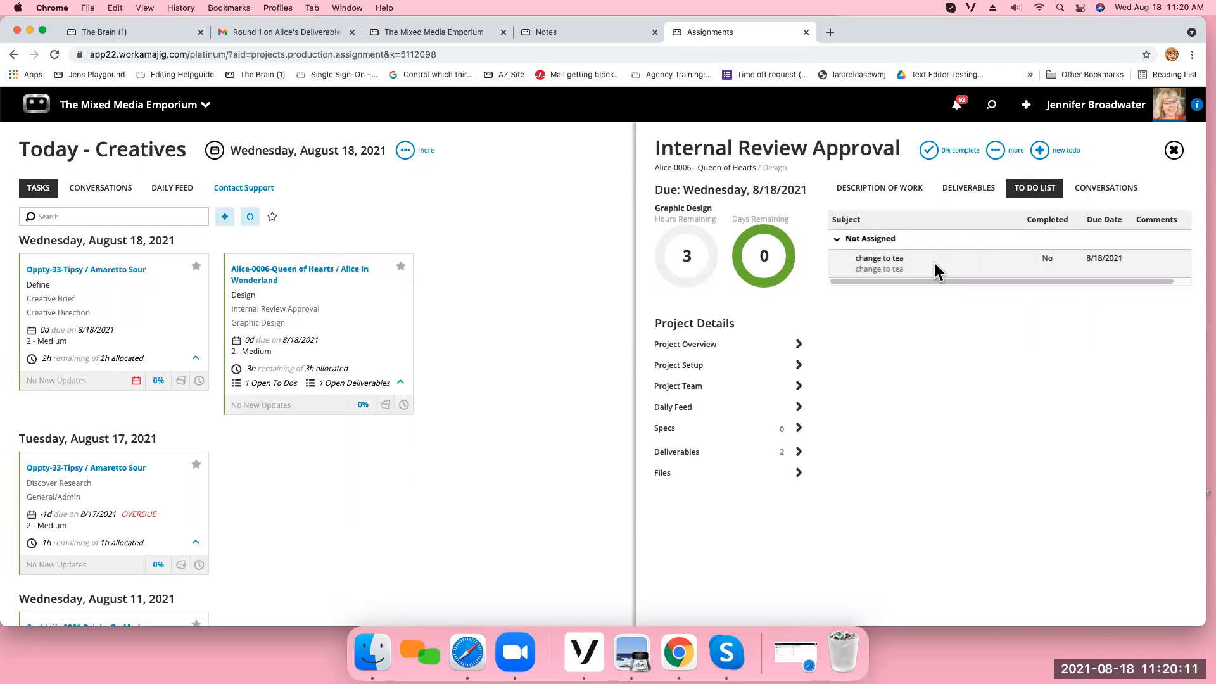
{"action": "left_click", "coordinate": [904, 258]}
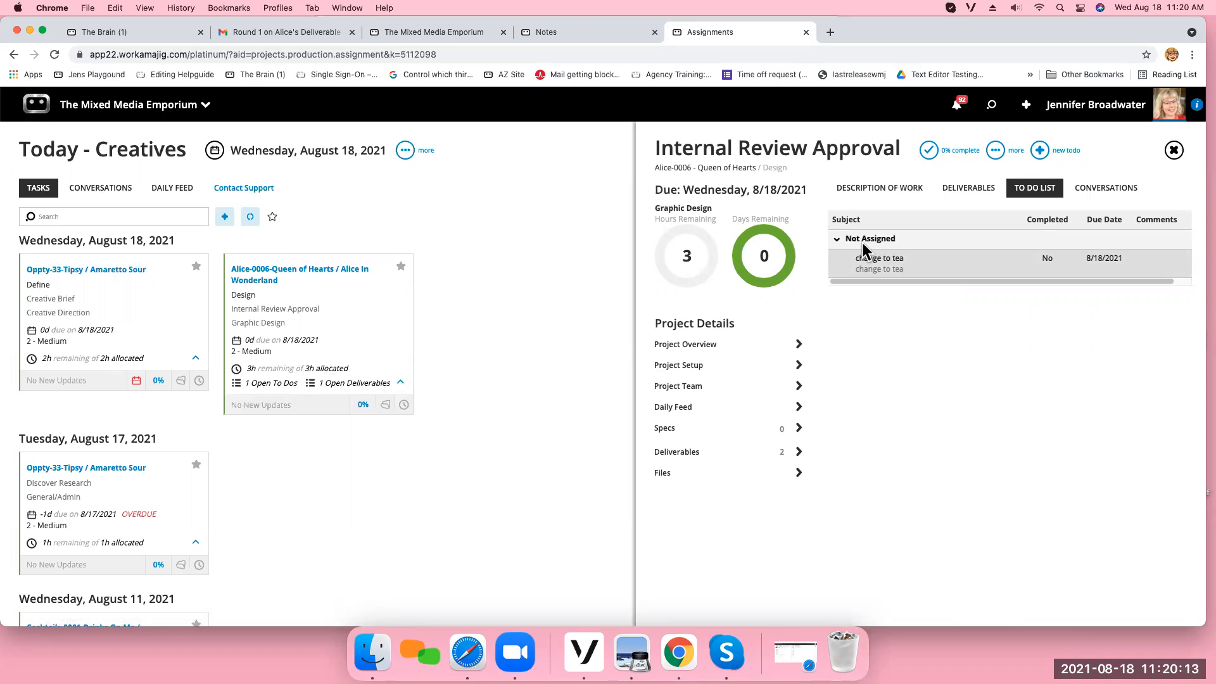
{"action": "left_click", "coordinate": [932, 265]}
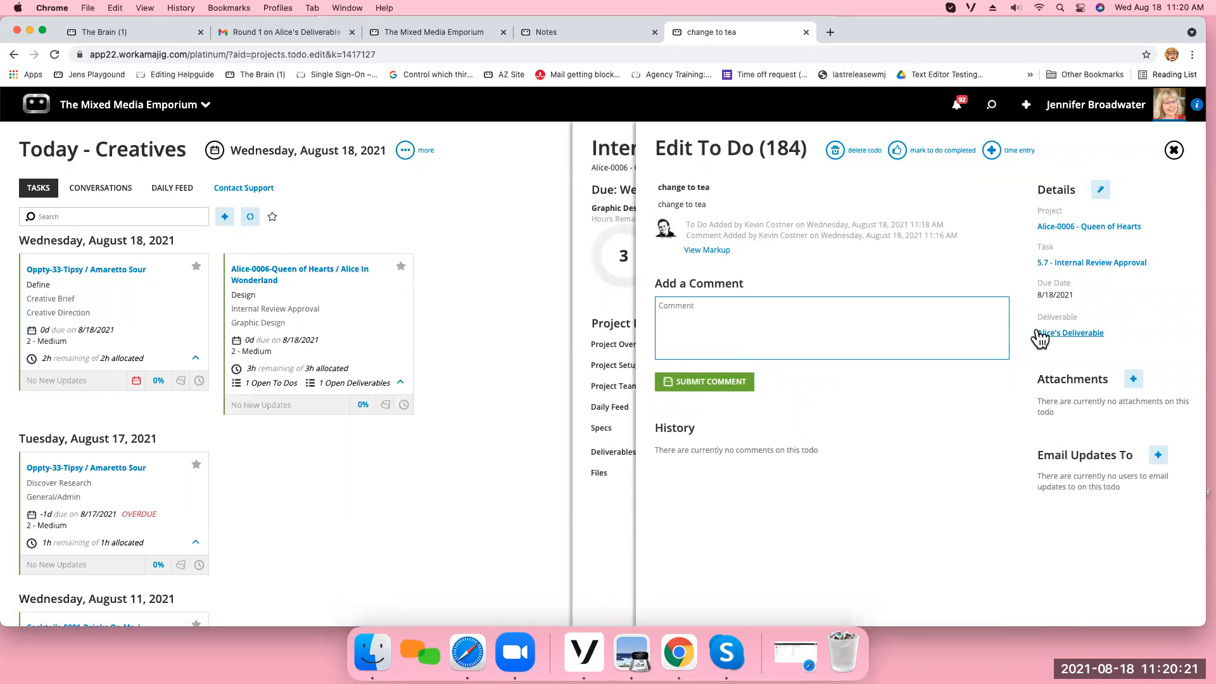
{"action": "left_click", "coordinate": [1174, 151]}
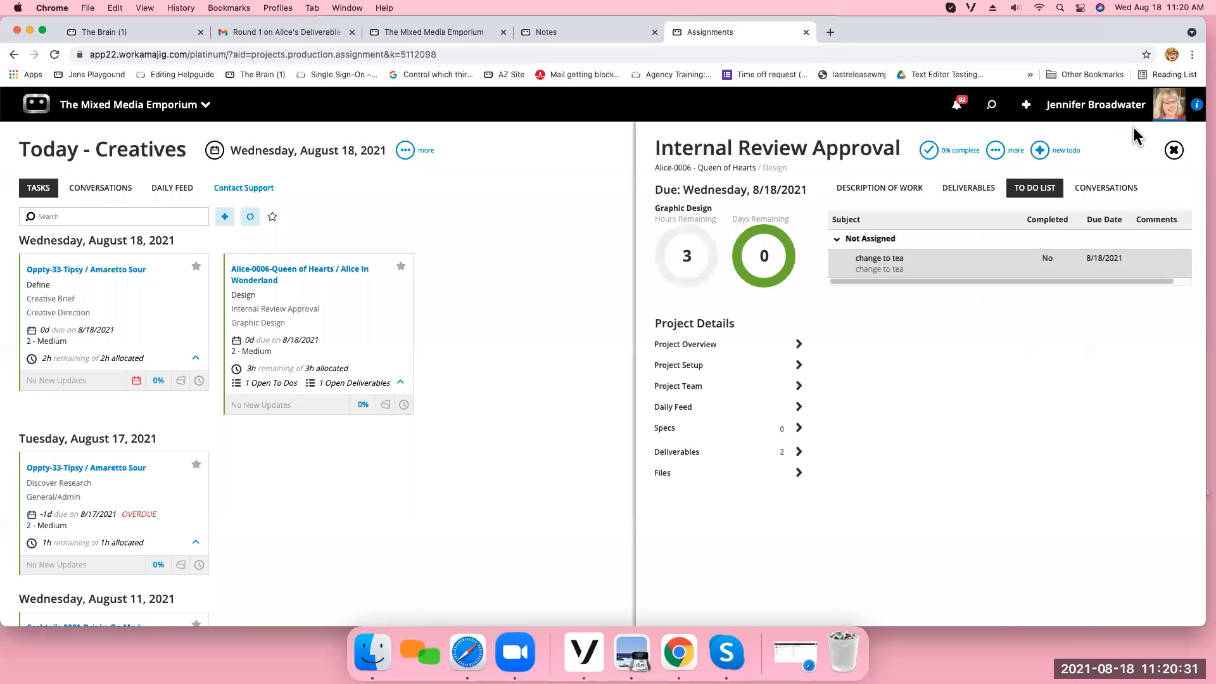
{"action": "left_click", "coordinate": [1174, 150]}
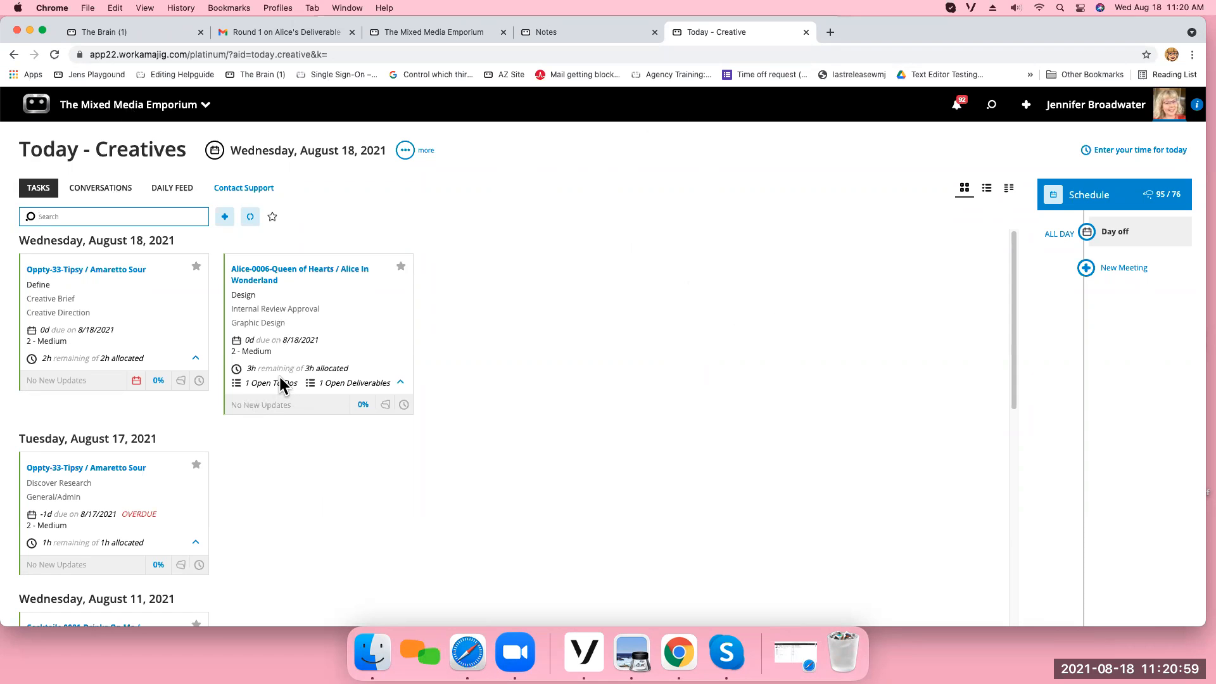
Reload Today - Creatives and review the completion option of the "change to tea" to-do in the Queen of Hearts task.
{"action": "left_click", "coordinate": [170, 112]}
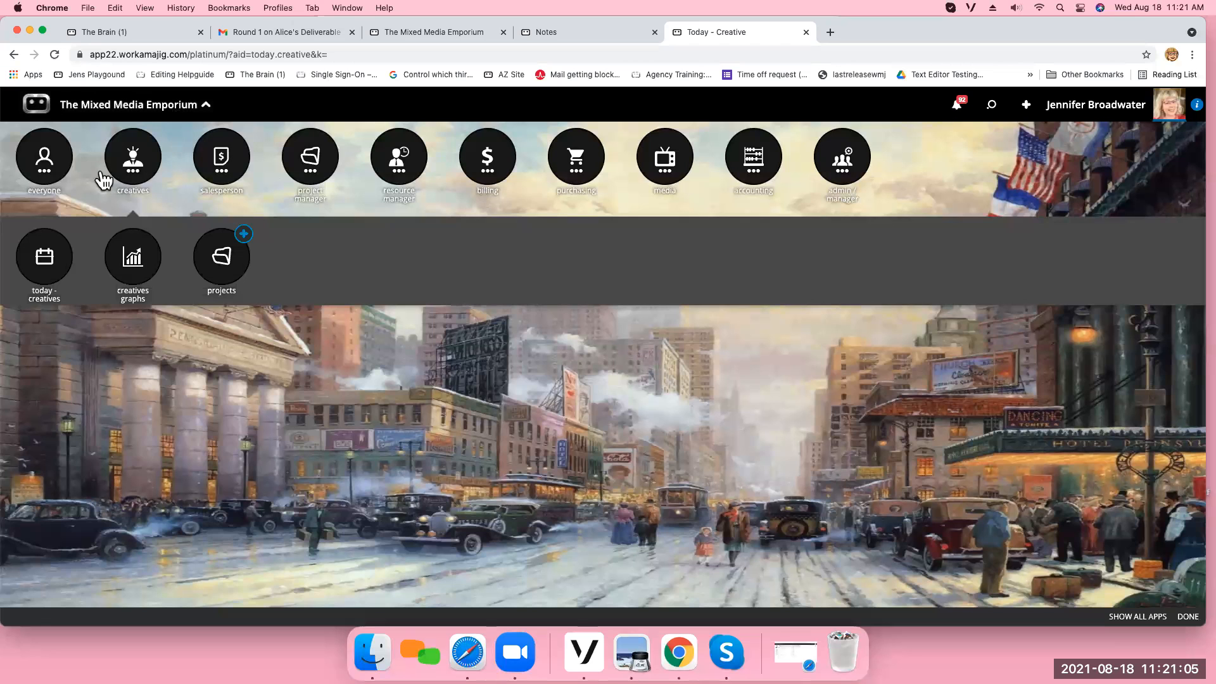
{"action": "left_click", "coordinate": [134, 179]}
{"action": "left_click", "coordinate": [134, 178]}
{"action": "left_click", "coordinate": [36, 267]}
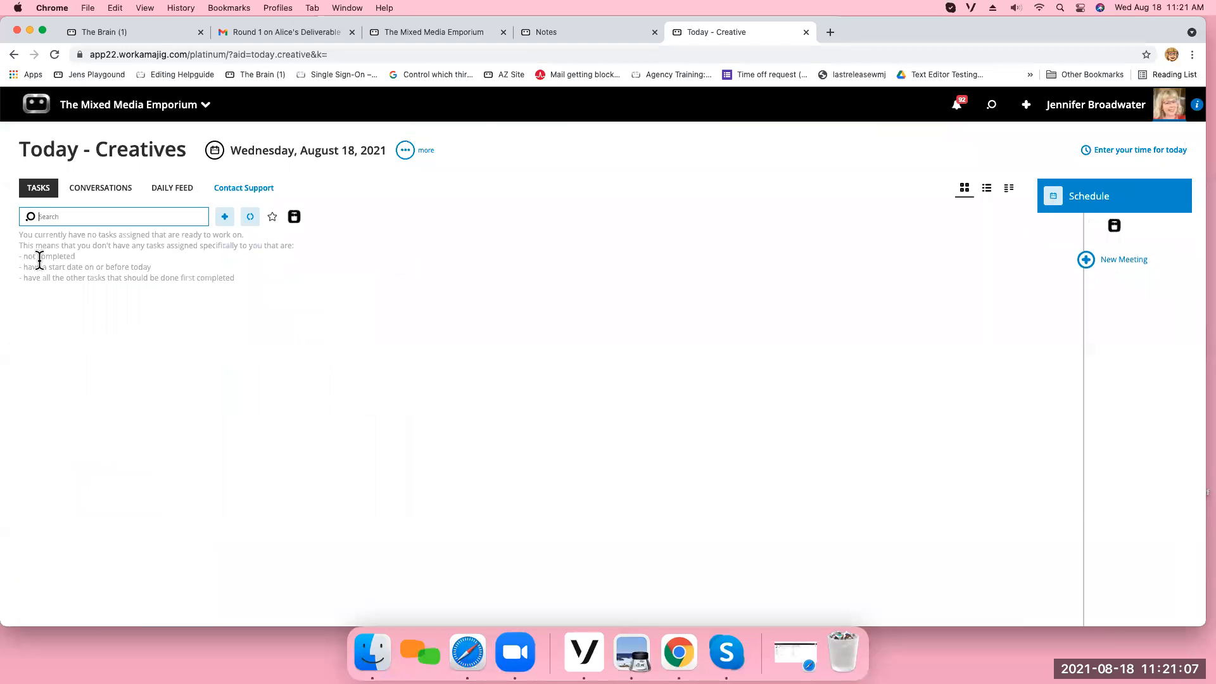
{"action": "left_click", "coordinate": [353, 345]}
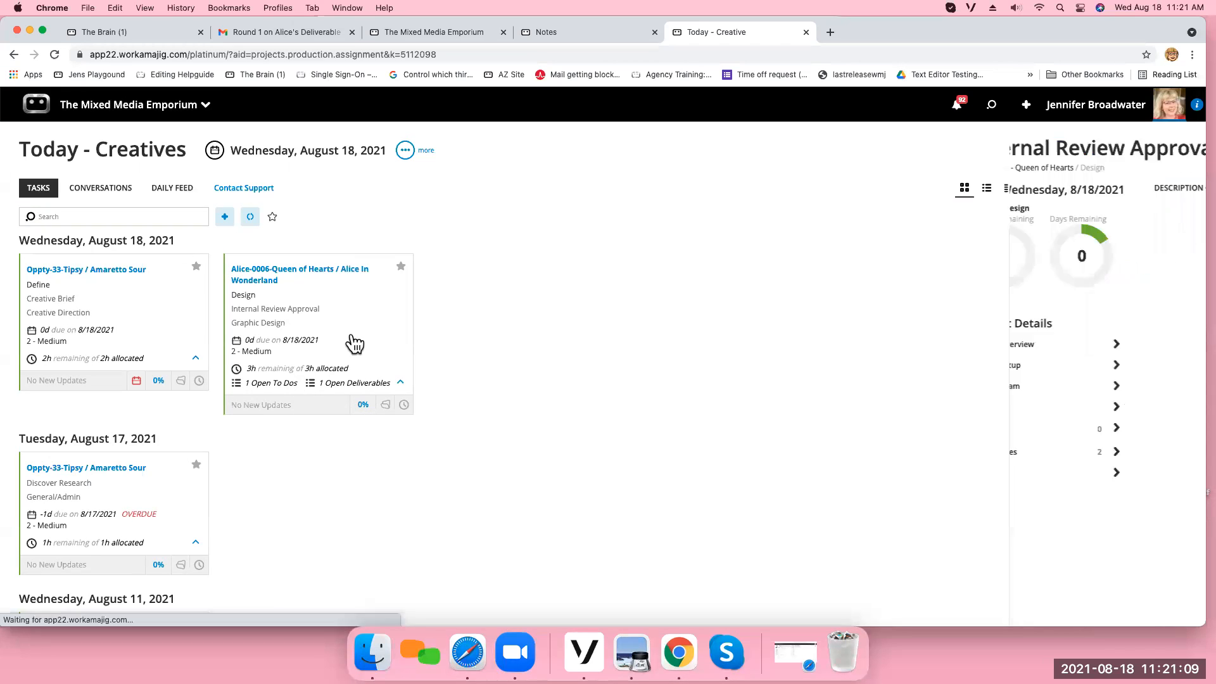
{"action": "left_click", "coordinate": [945, 266]}
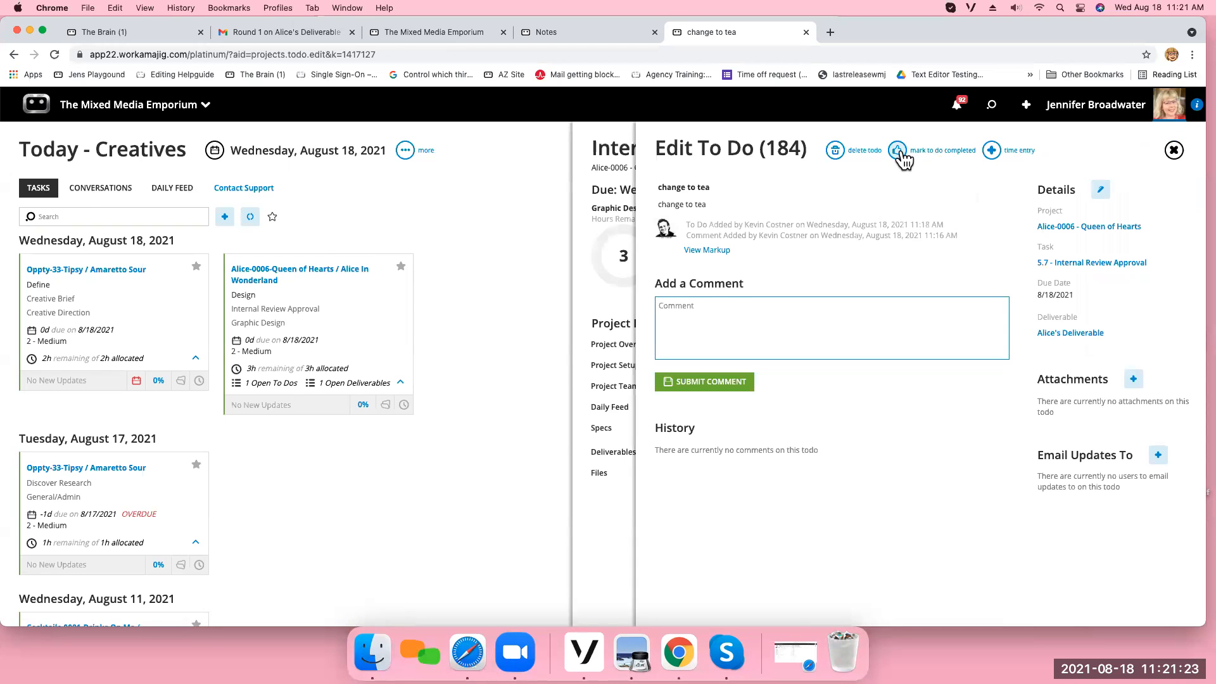
{"action": "left_click", "coordinate": [1171, 154]}
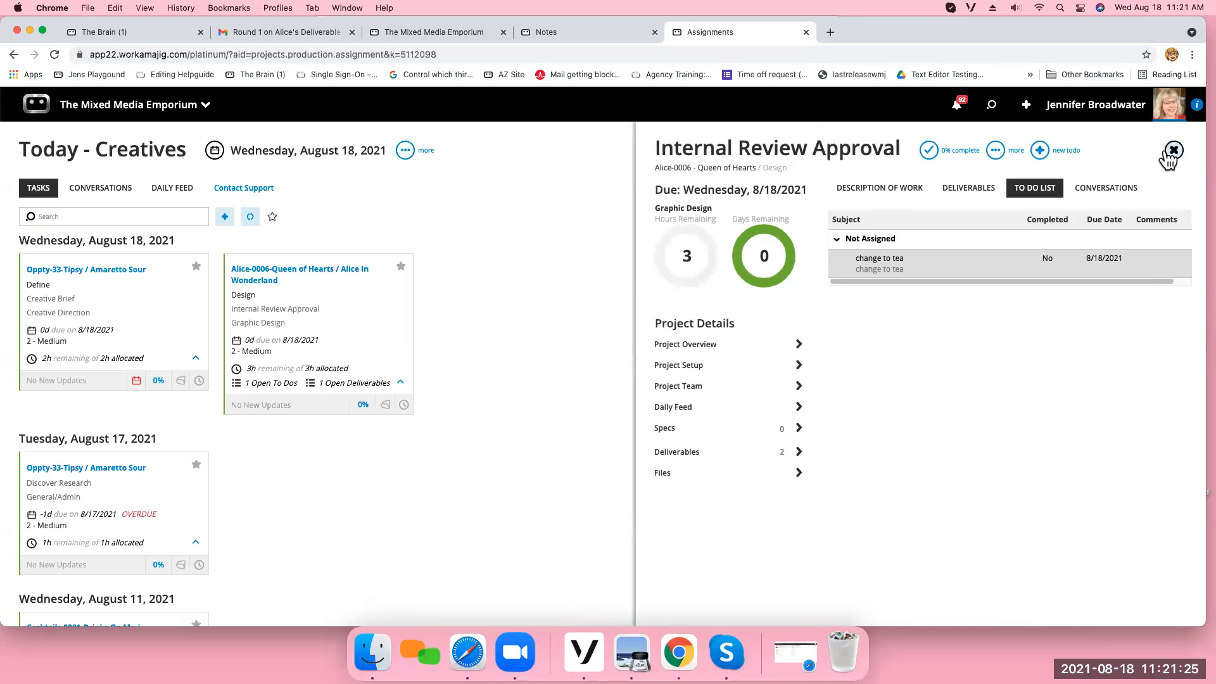
{"action": "left_click", "coordinate": [1169, 152]}
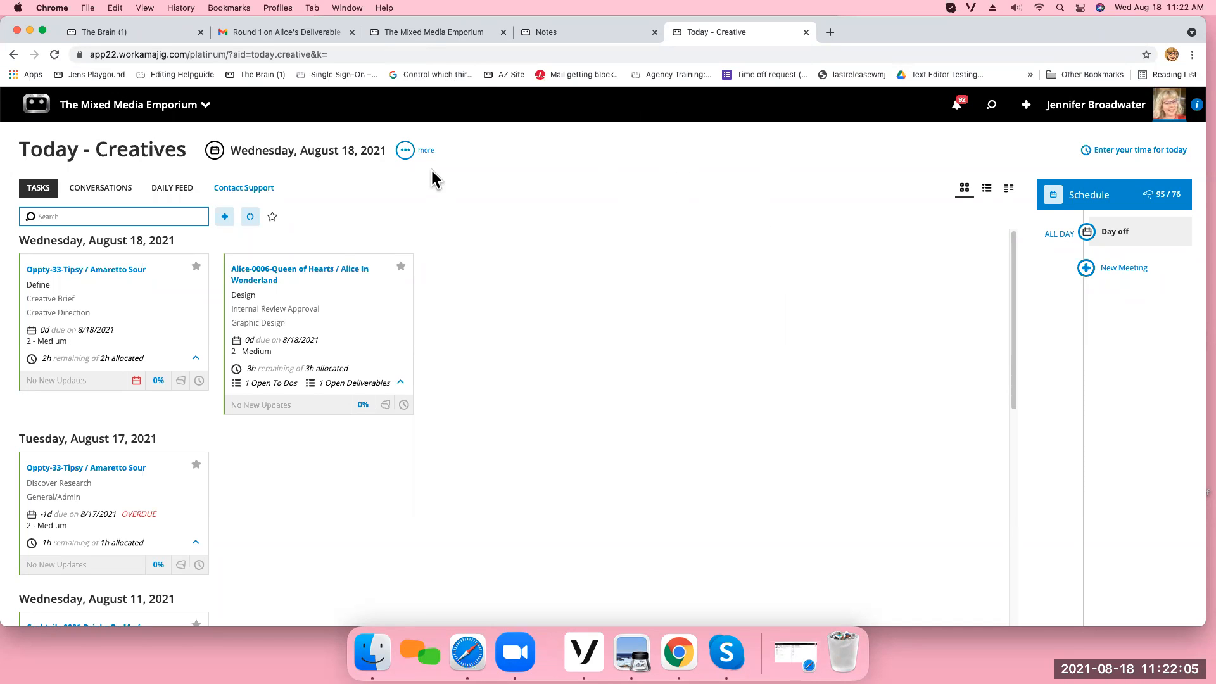
Open Alice's Deliverable from the project manager's project Alice-0006 - Queen of Hearts.
{"action": "left_click", "coordinate": [126, 109]}
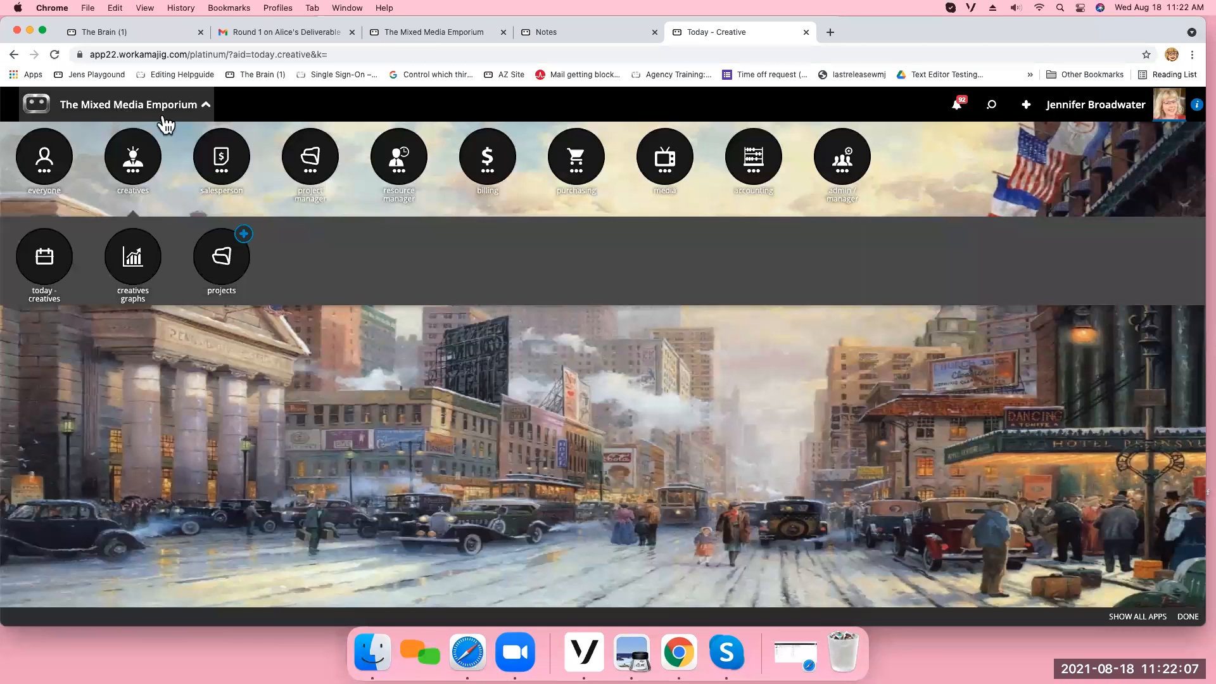
{"action": "left_click", "coordinate": [311, 157]}
{"action": "left_click", "coordinate": [309, 256]}
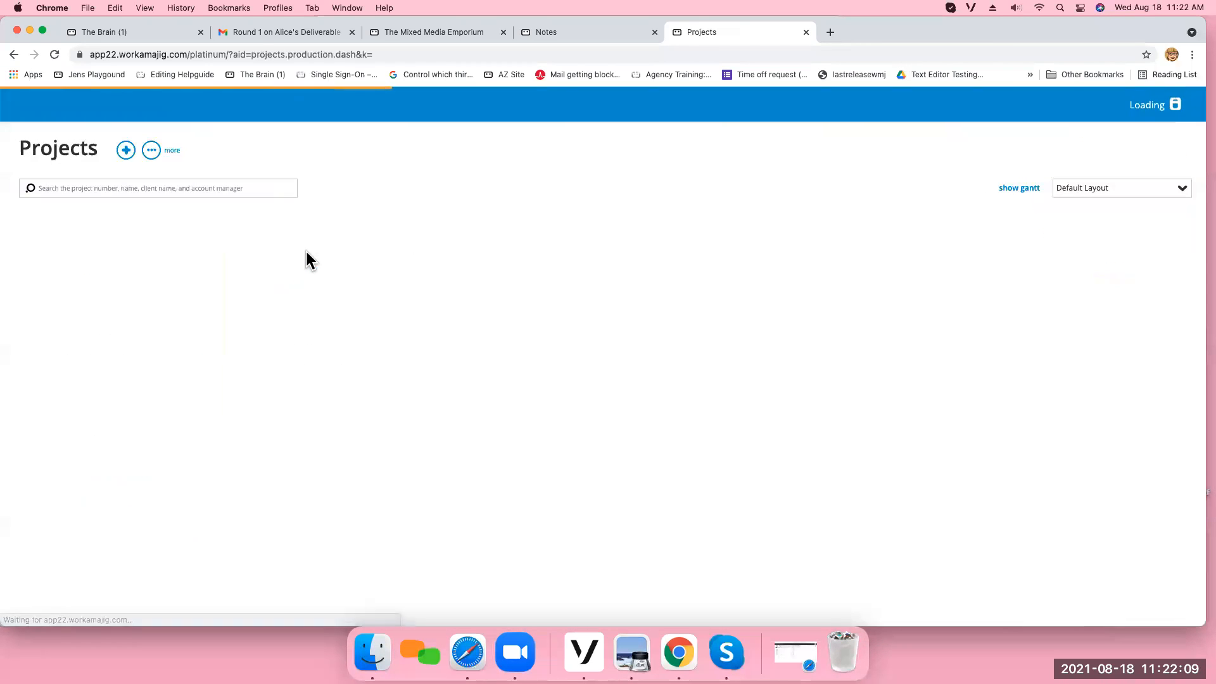
{"action": "left_click", "coordinate": [100, 312]}
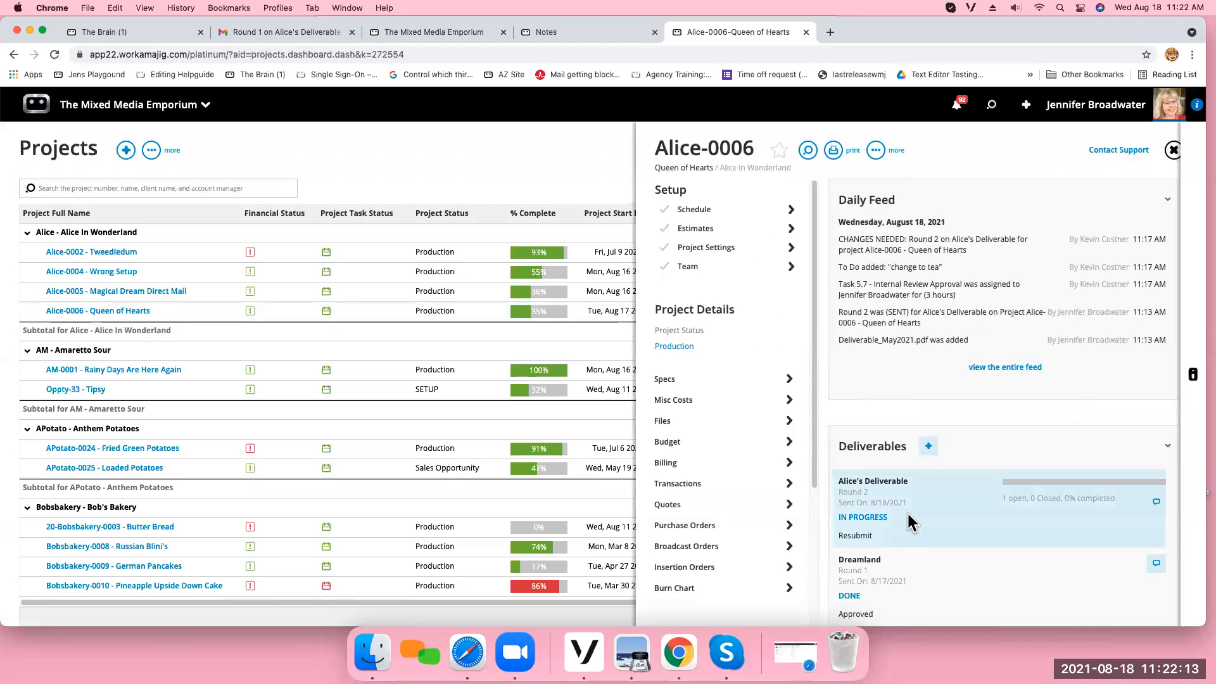
{"action": "left_click", "coordinate": [907, 514]}
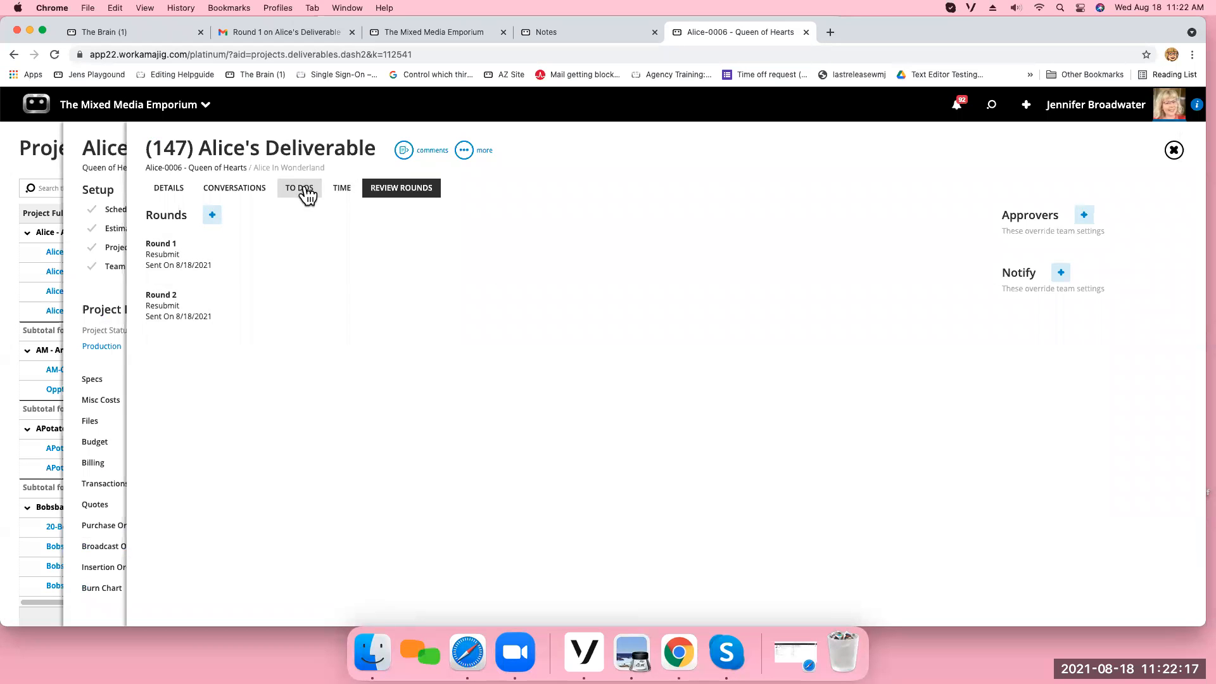
{"action": "left_click", "coordinate": [1173, 150]}
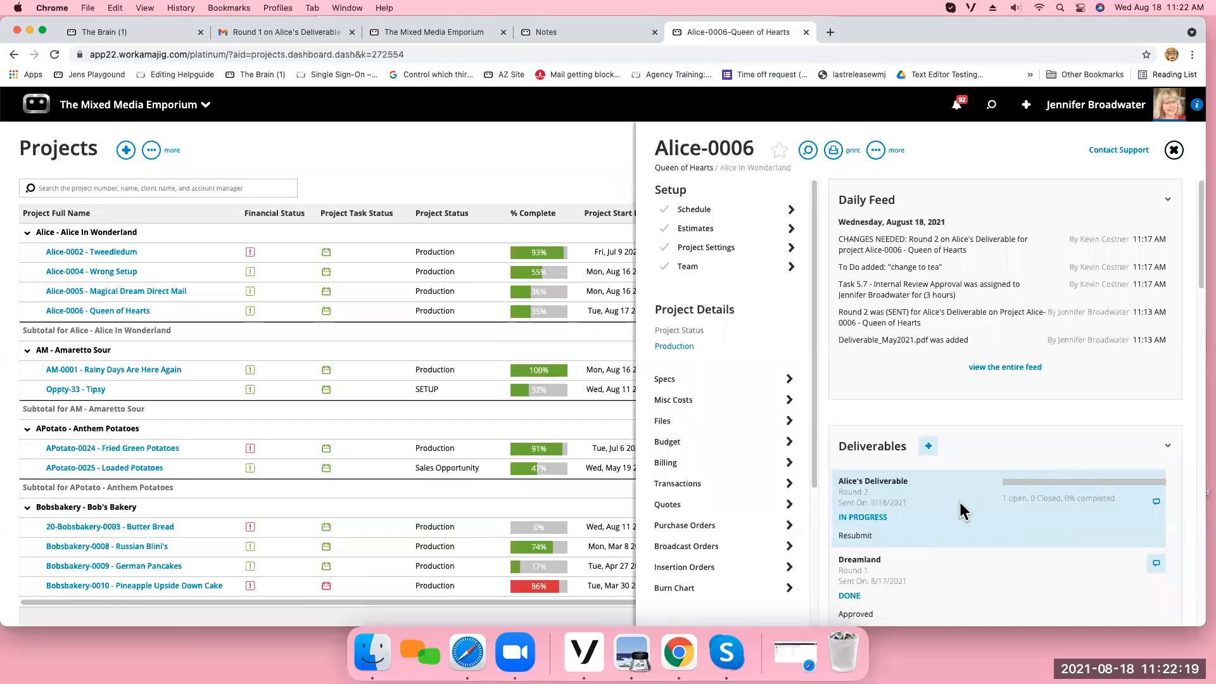
{"action": "left_click", "coordinate": [936, 523]}
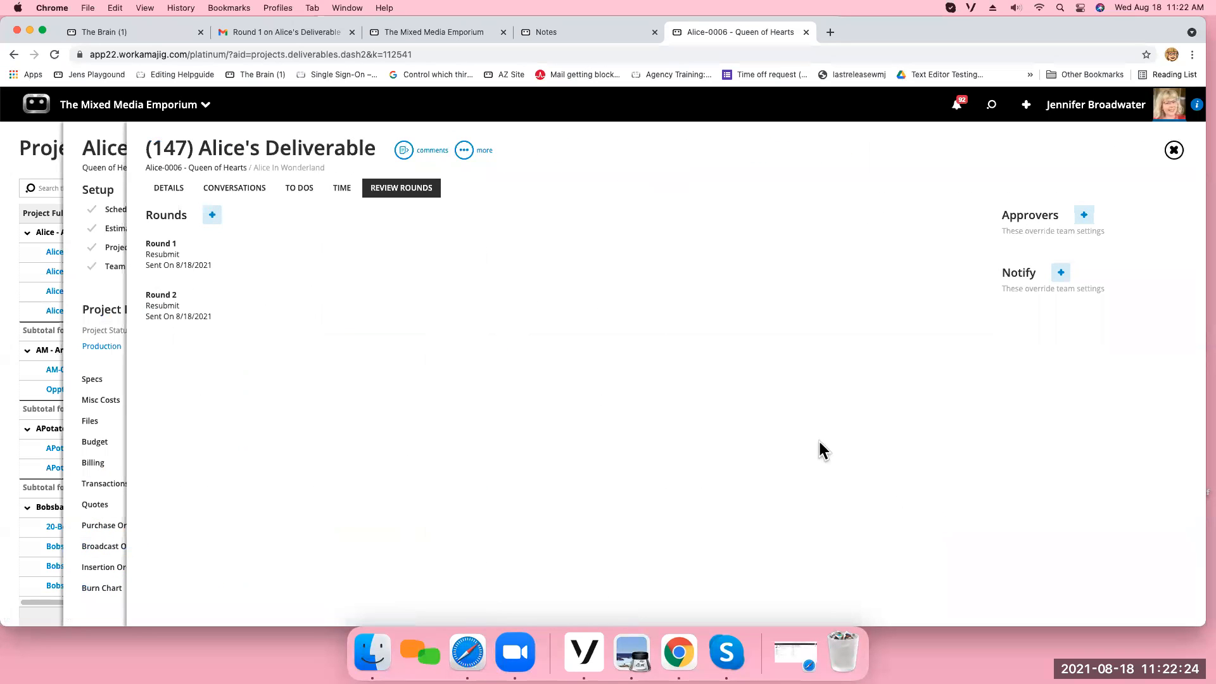
Assign the open "change to tea" to-do of Alice's Deliverable to the signed-in deliverable owner and save it.
{"action": "left_click", "coordinate": [304, 195]}
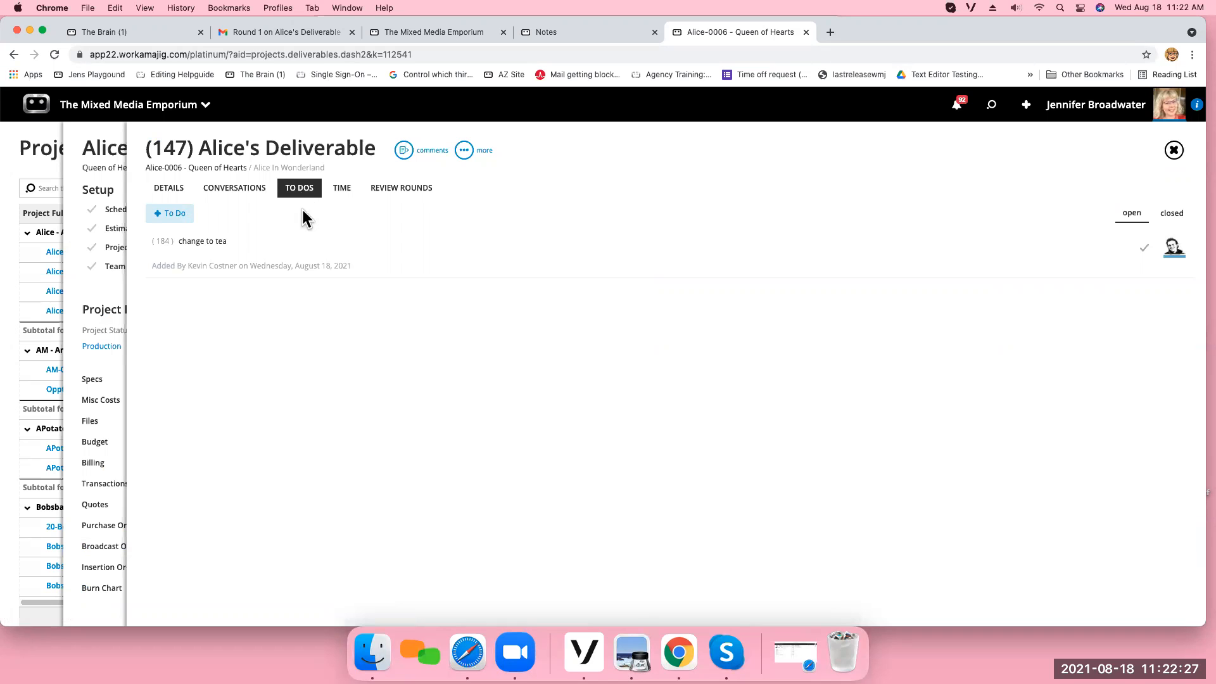
{"action": "left_click", "coordinate": [307, 261]}
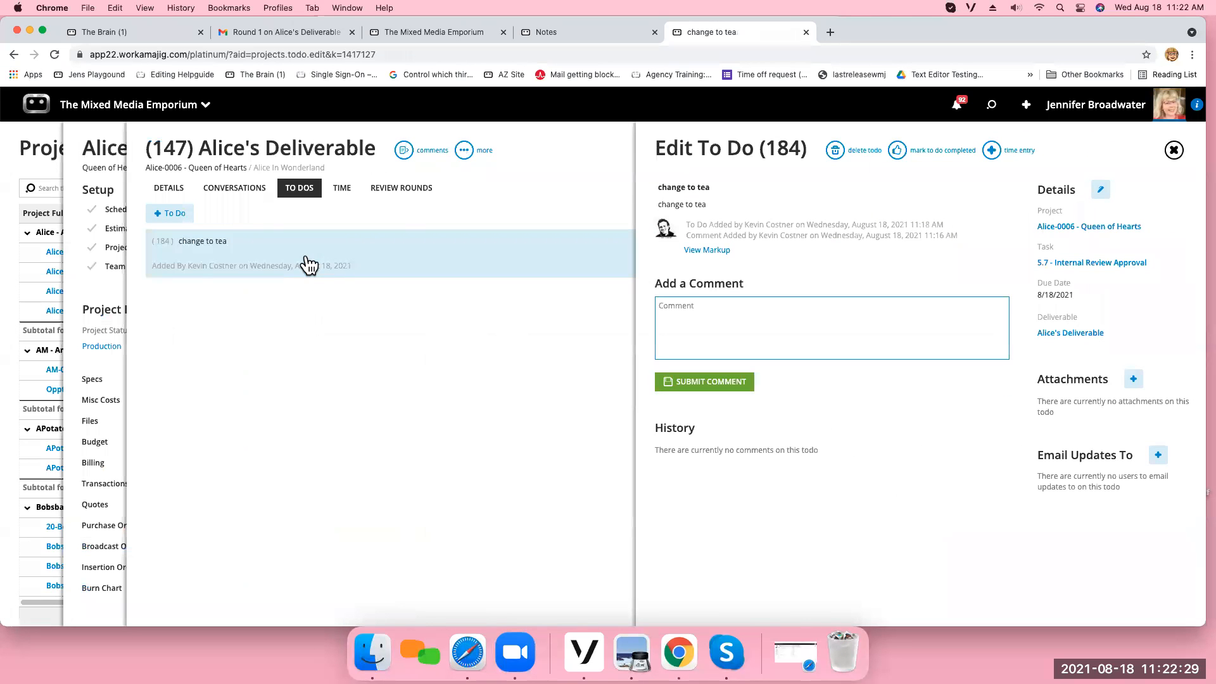
{"action": "left_click", "coordinate": [1101, 190]}
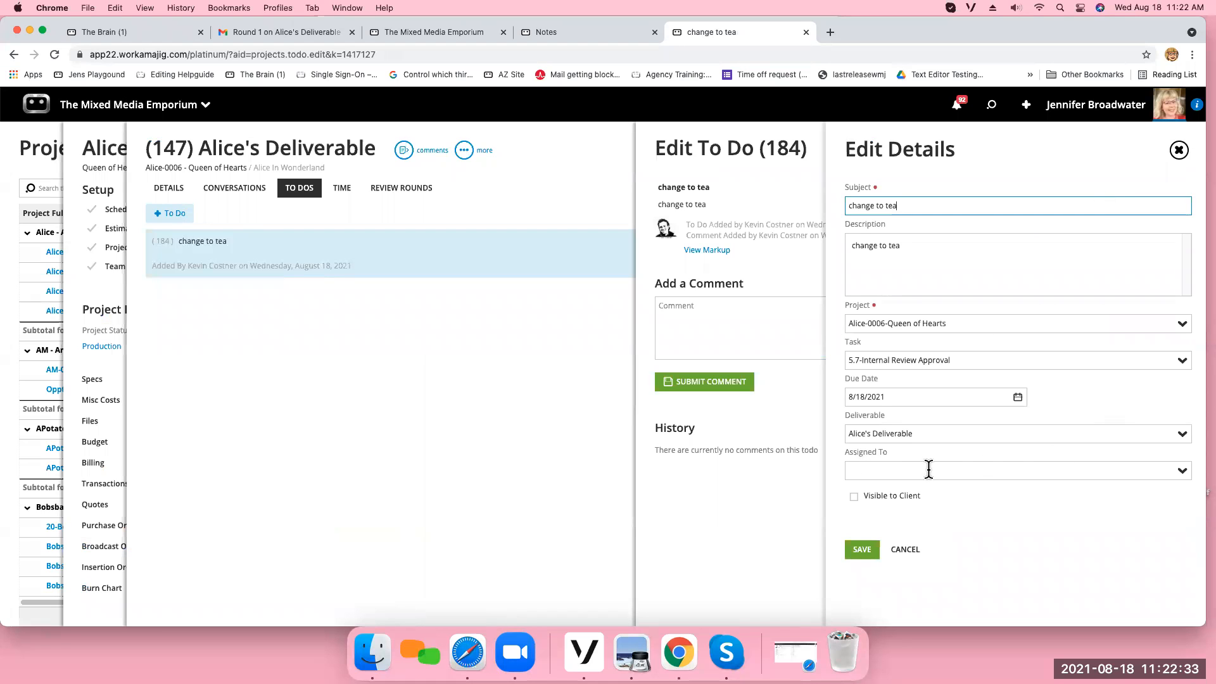
{"action": "left_click", "coordinate": [1182, 472]}
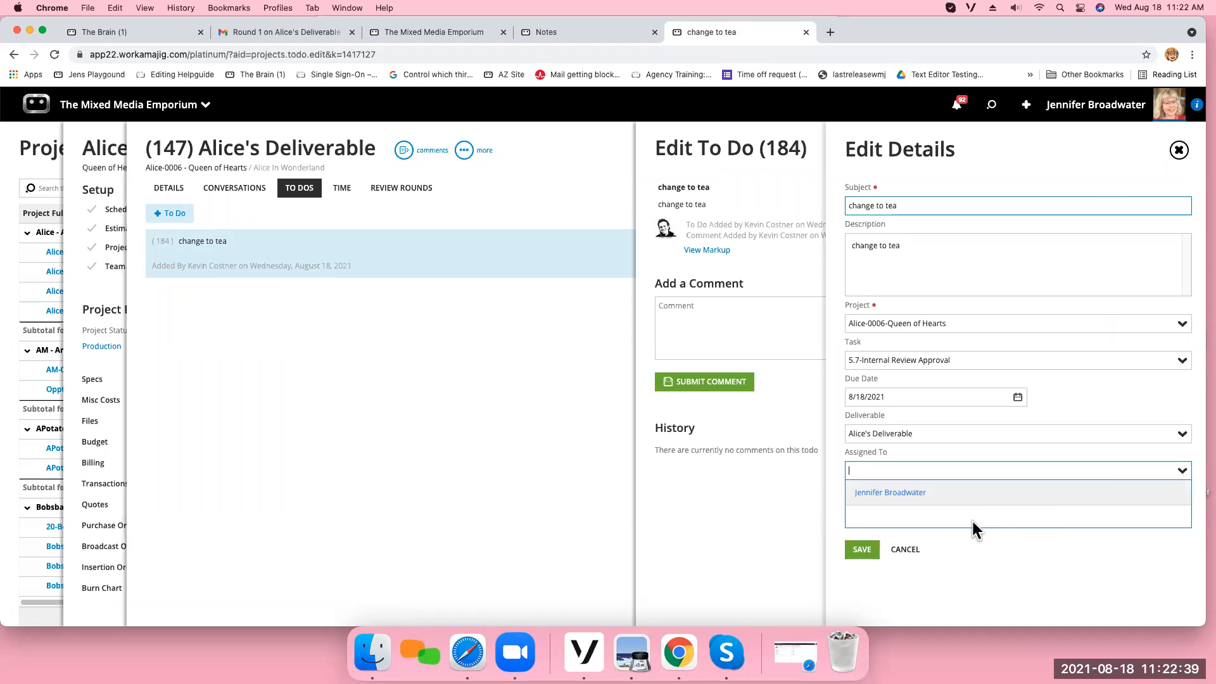
{"action": "left_click", "coordinate": [889, 494]}
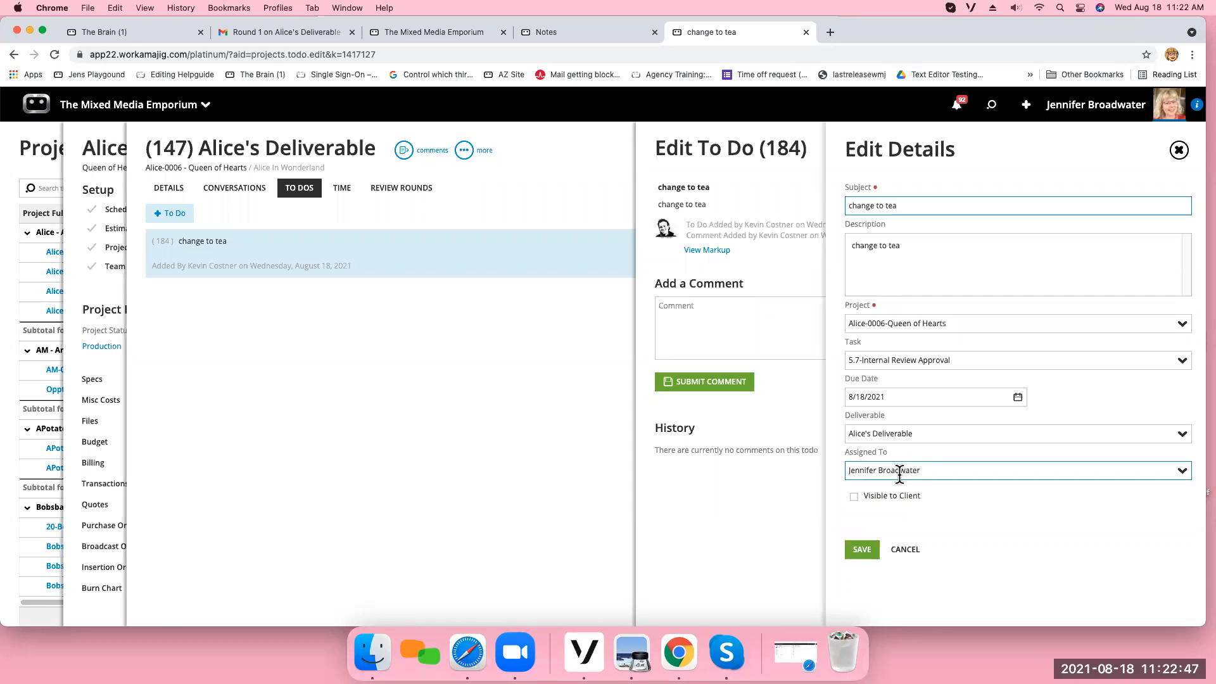
{"action": "left_click", "coordinate": [863, 549]}
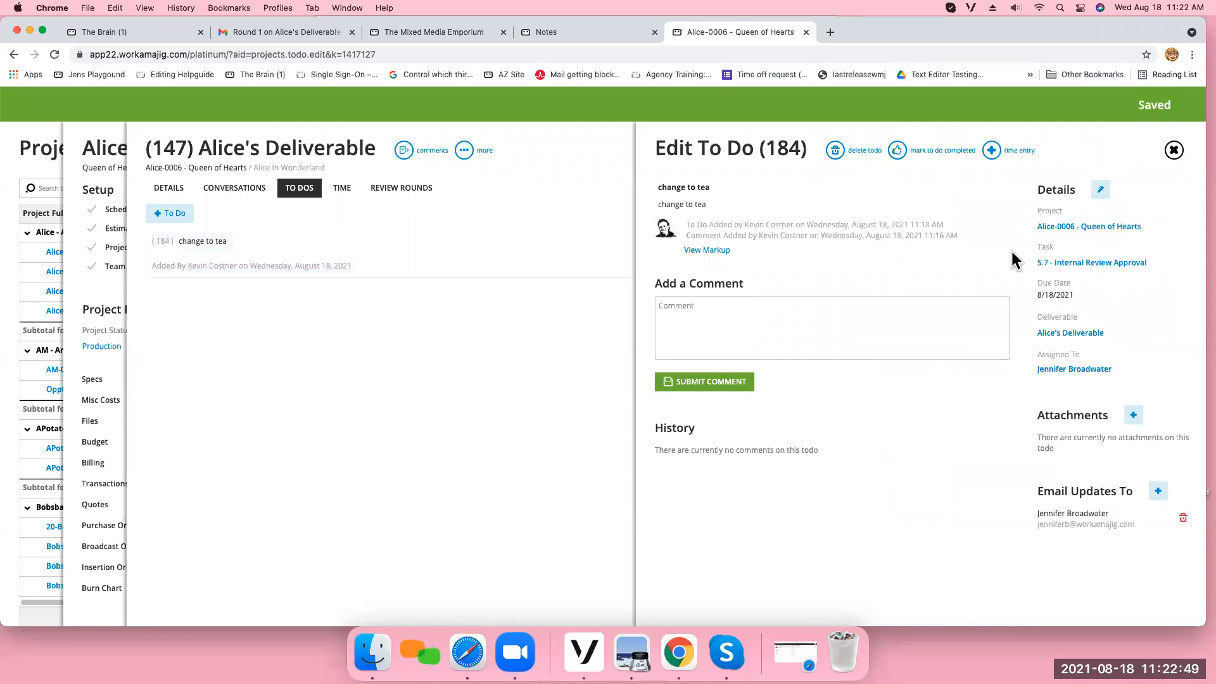
{"action": "left_click", "coordinate": [1174, 151]}
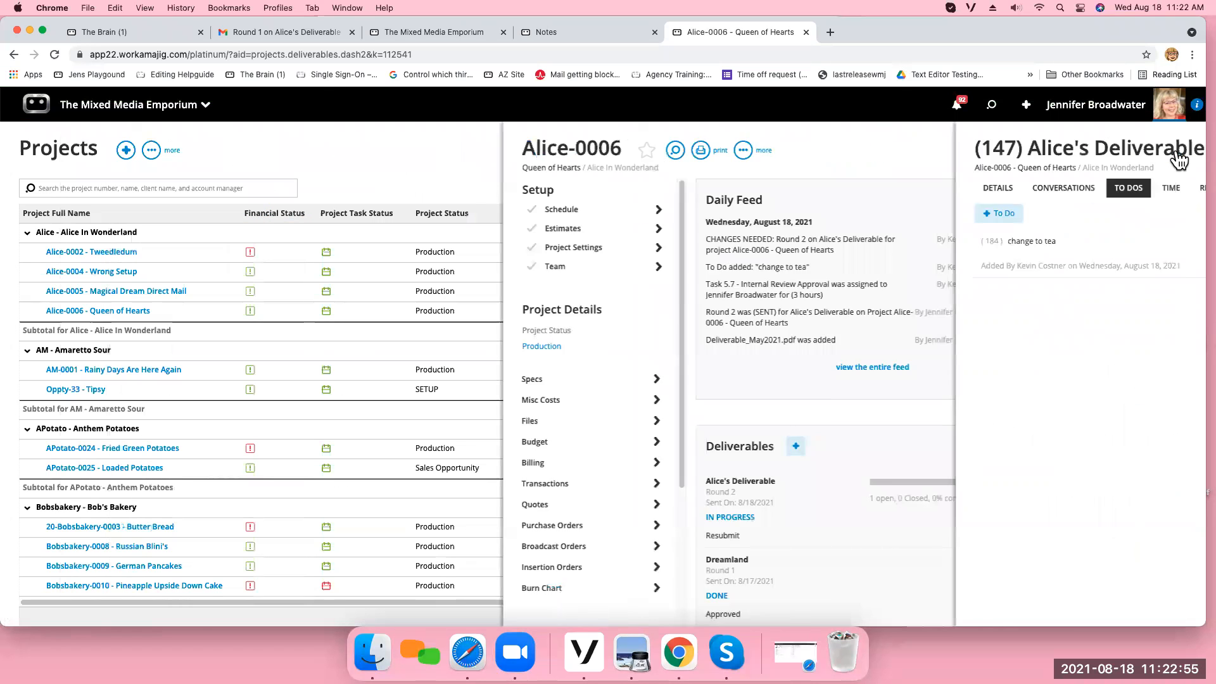
{"action": "left_click", "coordinate": [1176, 153]}
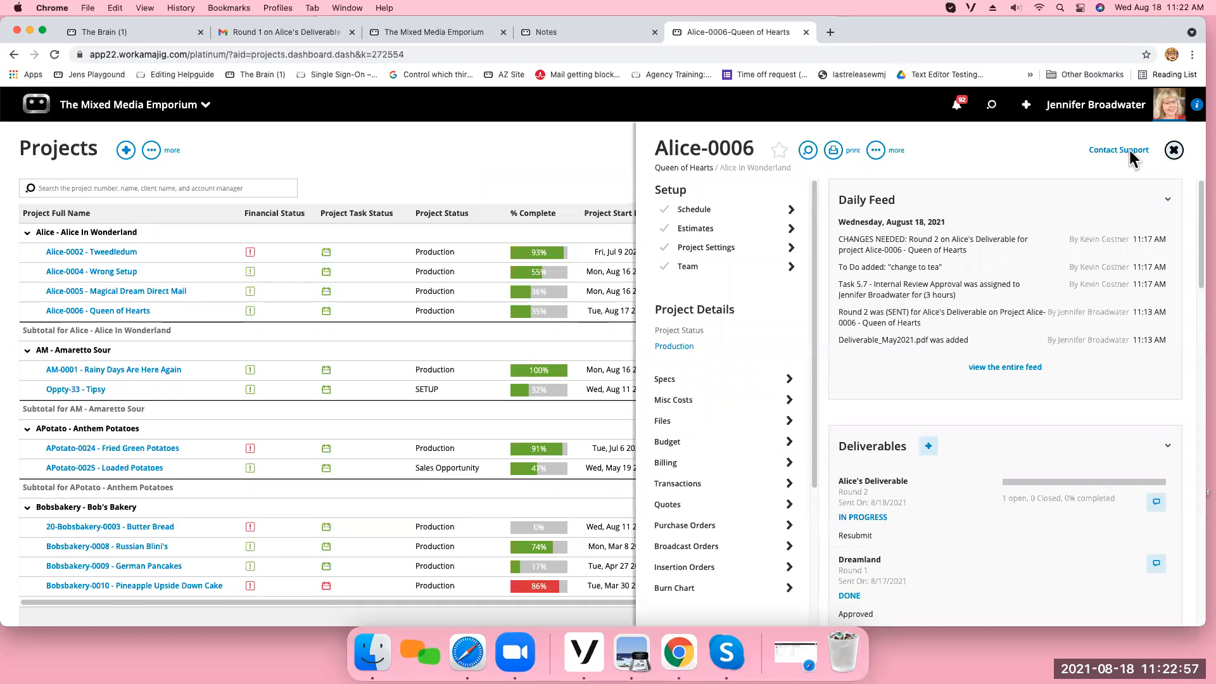
Mark the "change to tea" to-do completed from the Queen of Hearts Internal Review Approval task in Today - Creatives.
{"action": "left_click", "coordinate": [174, 107]}
{"action": "left_click", "coordinate": [37, 265]}
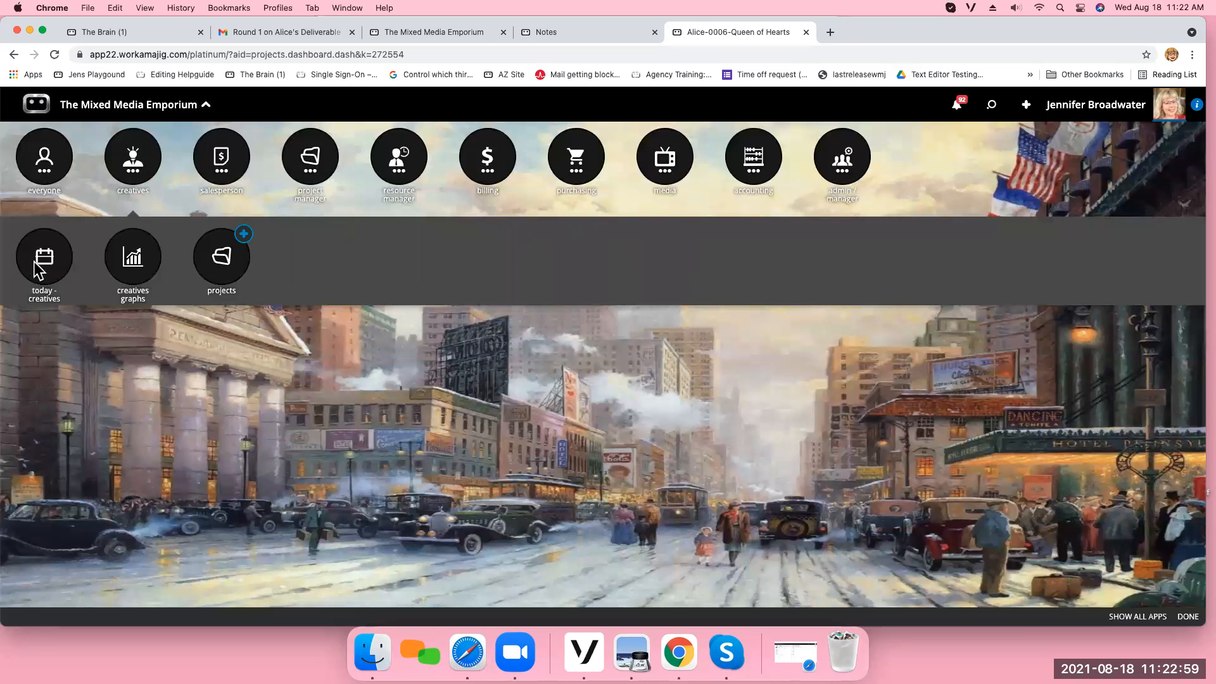
{"action": "left_click", "coordinate": [359, 326]}
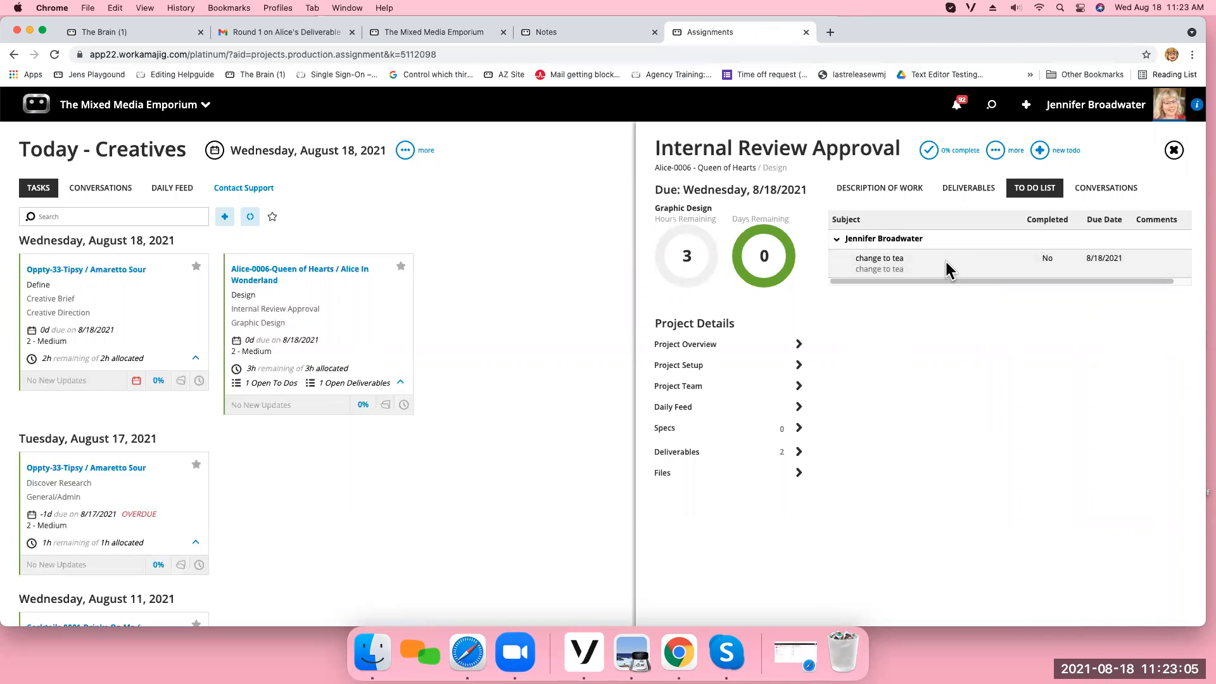
{"action": "left_click", "coordinate": [946, 269]}
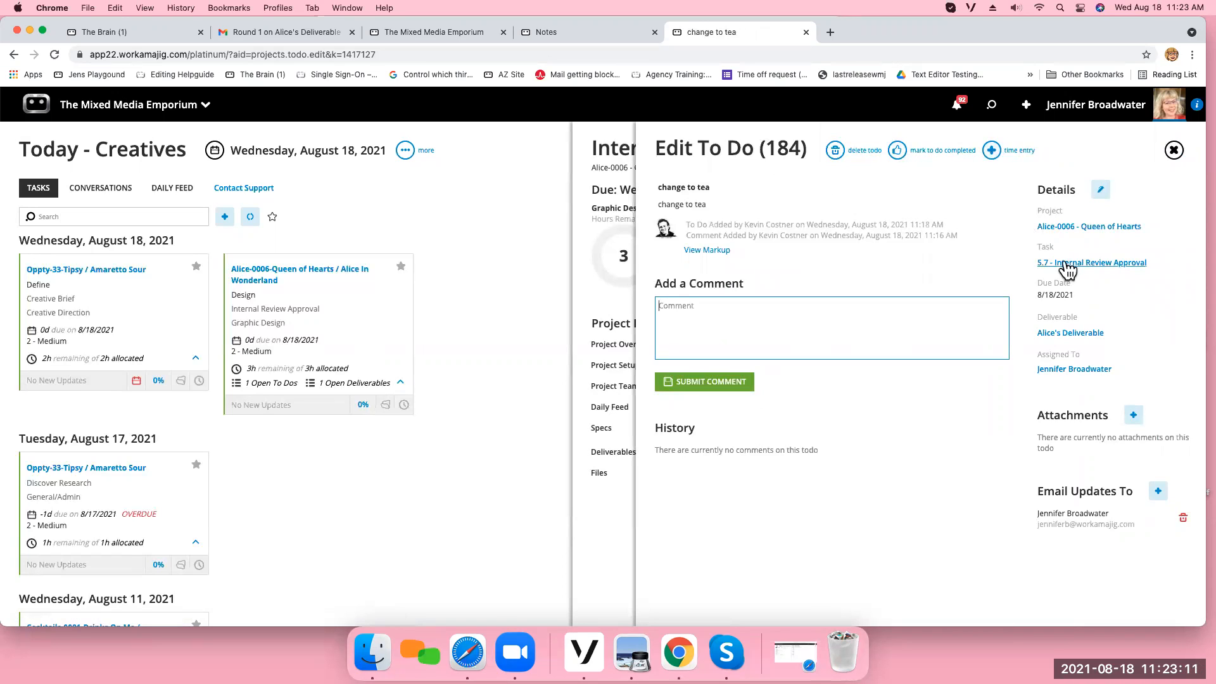
{"action": "left_click", "coordinate": [898, 152]}
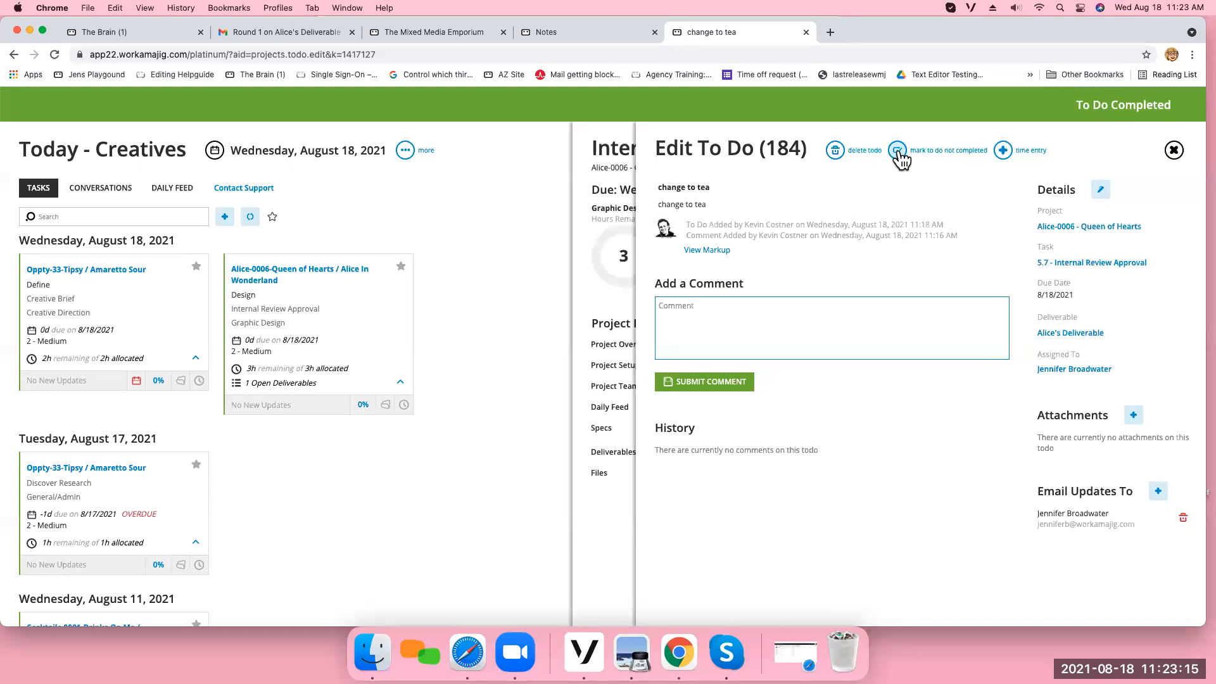
Log .5 hours from the "change to tea" to-do against deliverable 147-Alice's Deliverable and save the time entry.
{"action": "left_click", "coordinate": [1003, 150]}
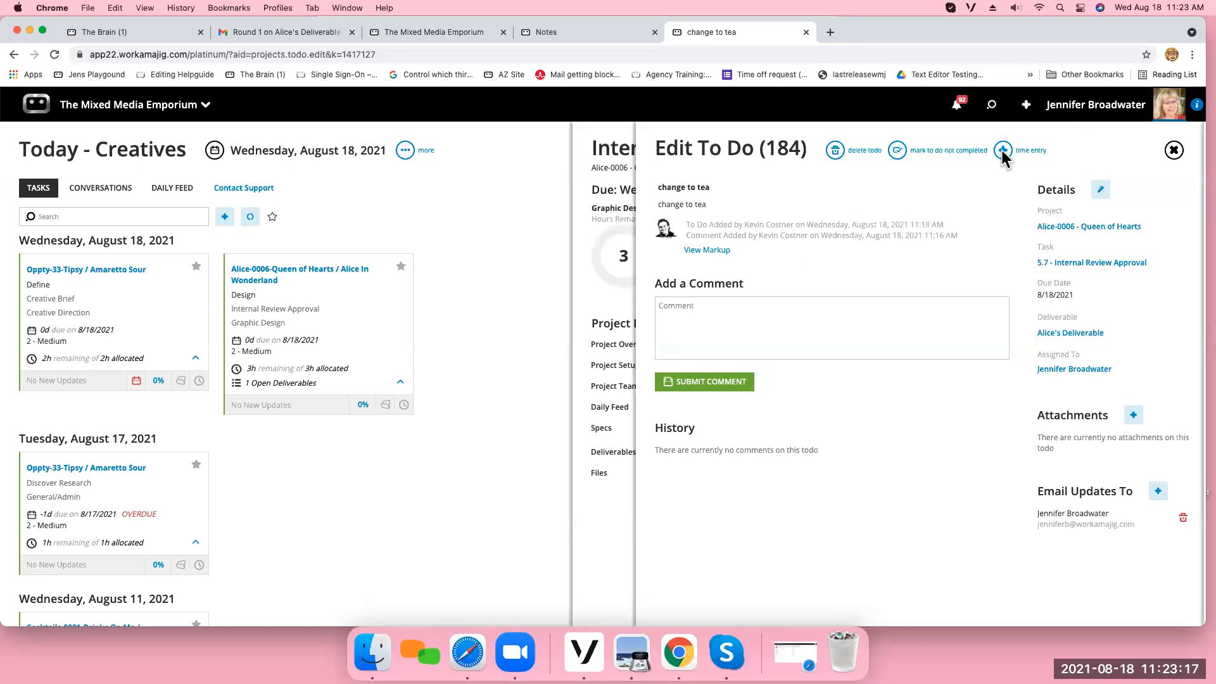
{"action": "left_click", "coordinate": [1173, 283]}
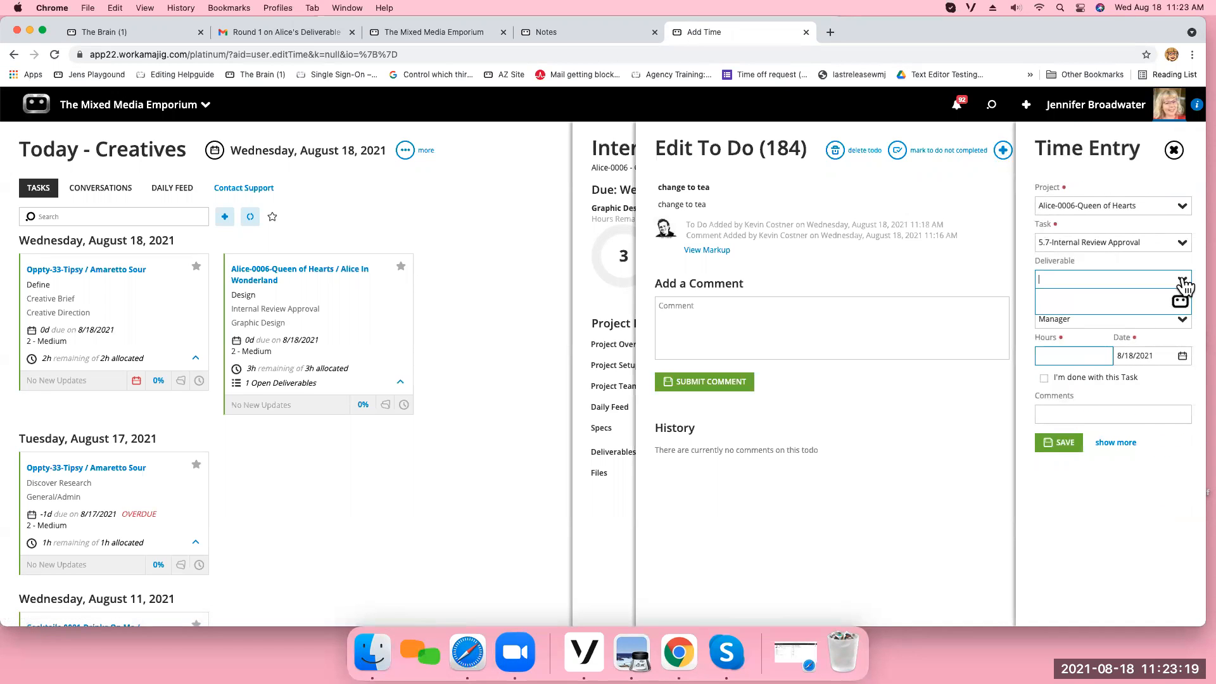
{"action": "left_click", "coordinate": [1084, 301]}
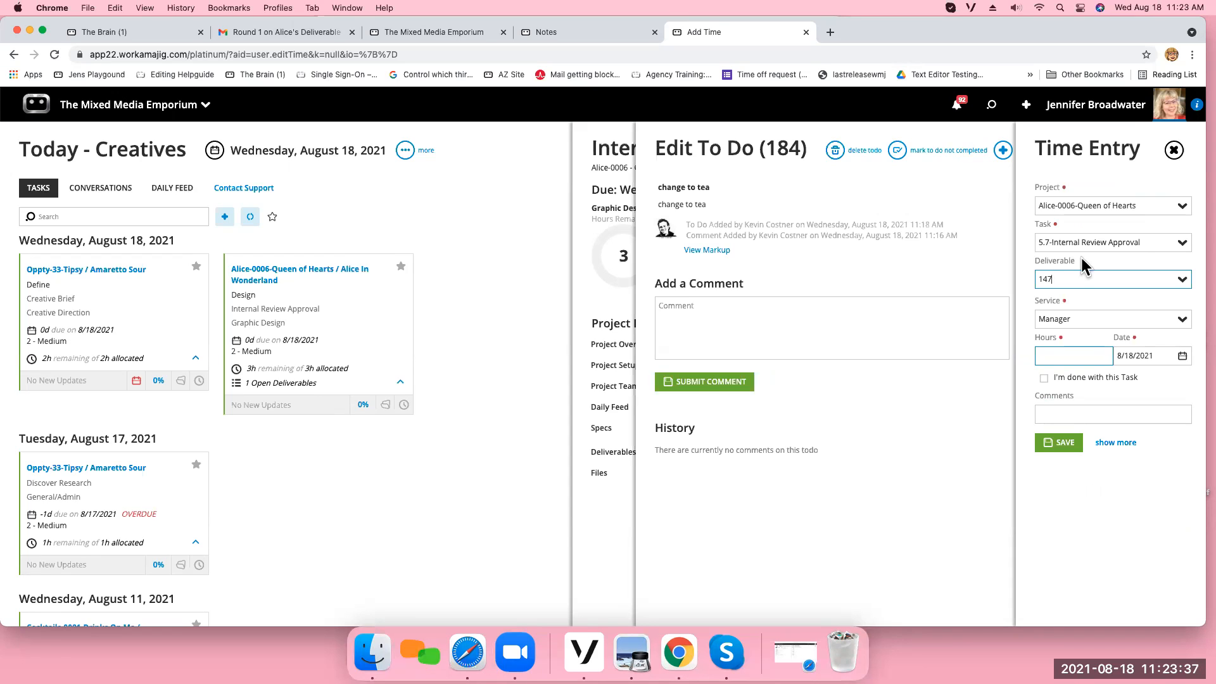
{"action": "left_click", "coordinate": [1182, 279]}
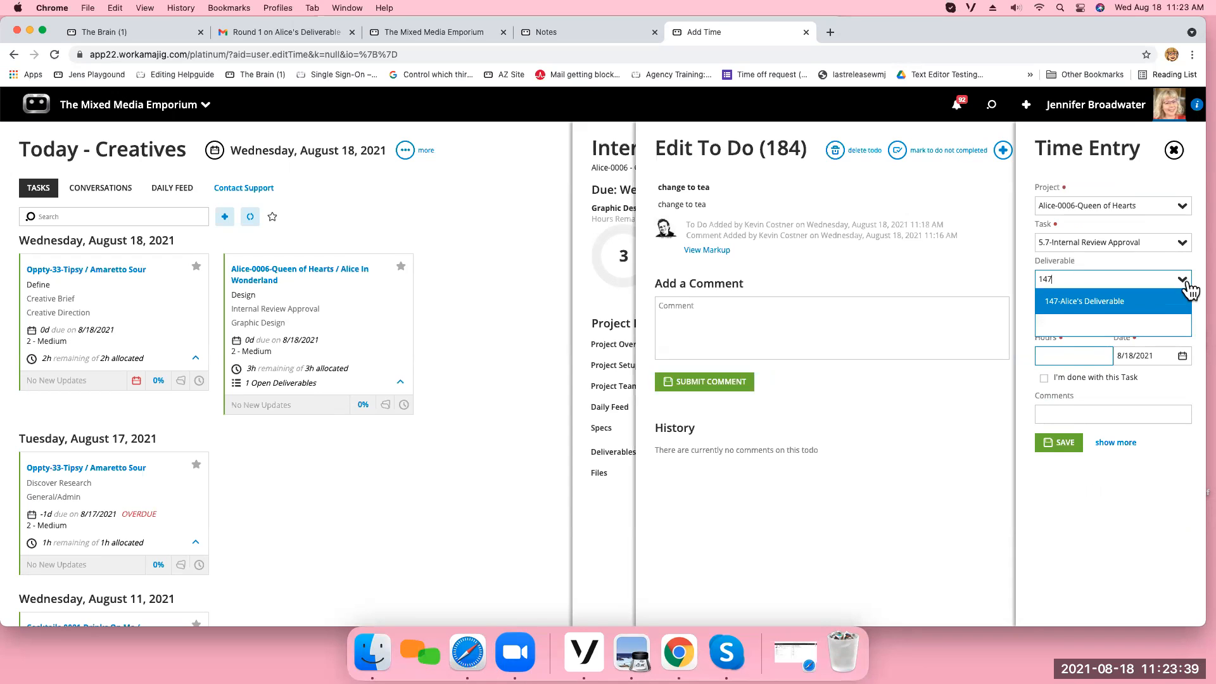
{"action": "left_click", "coordinate": [1130, 309]}
{"action": "left_click", "coordinate": [1074, 356]}
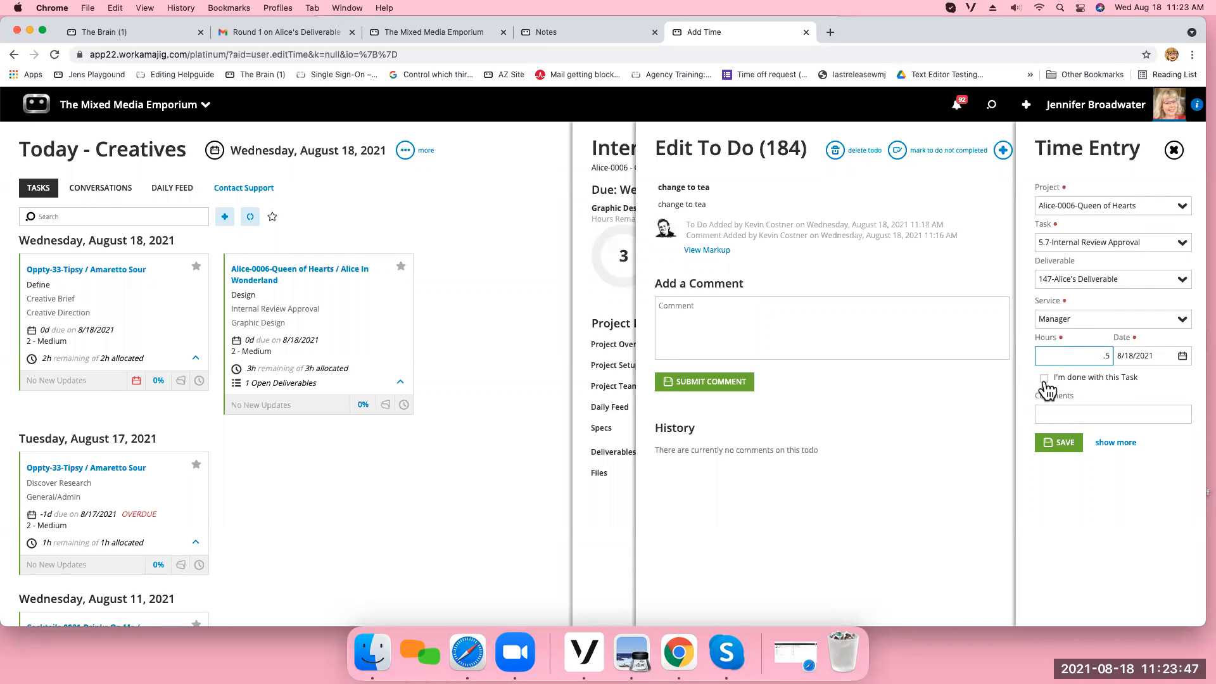
{"action": "key", "text": "Tab"}
{"action": "left_click", "coordinate": [1066, 447]}
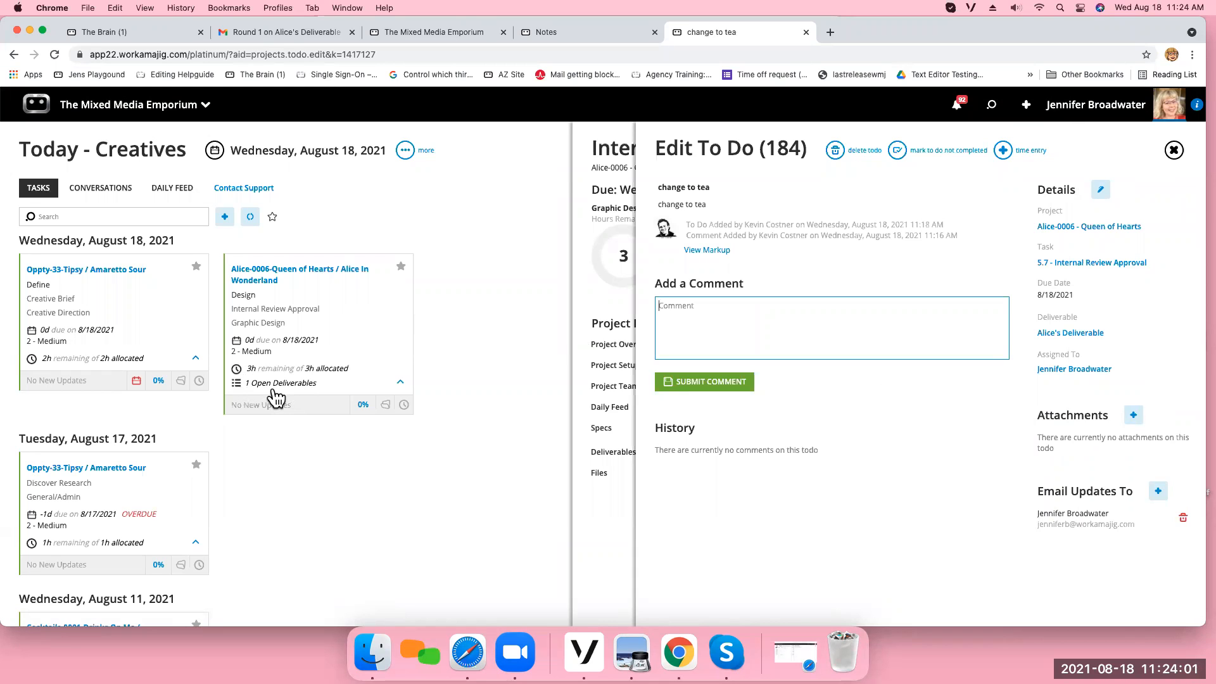
{"action": "left_click", "coordinate": [1173, 150]}
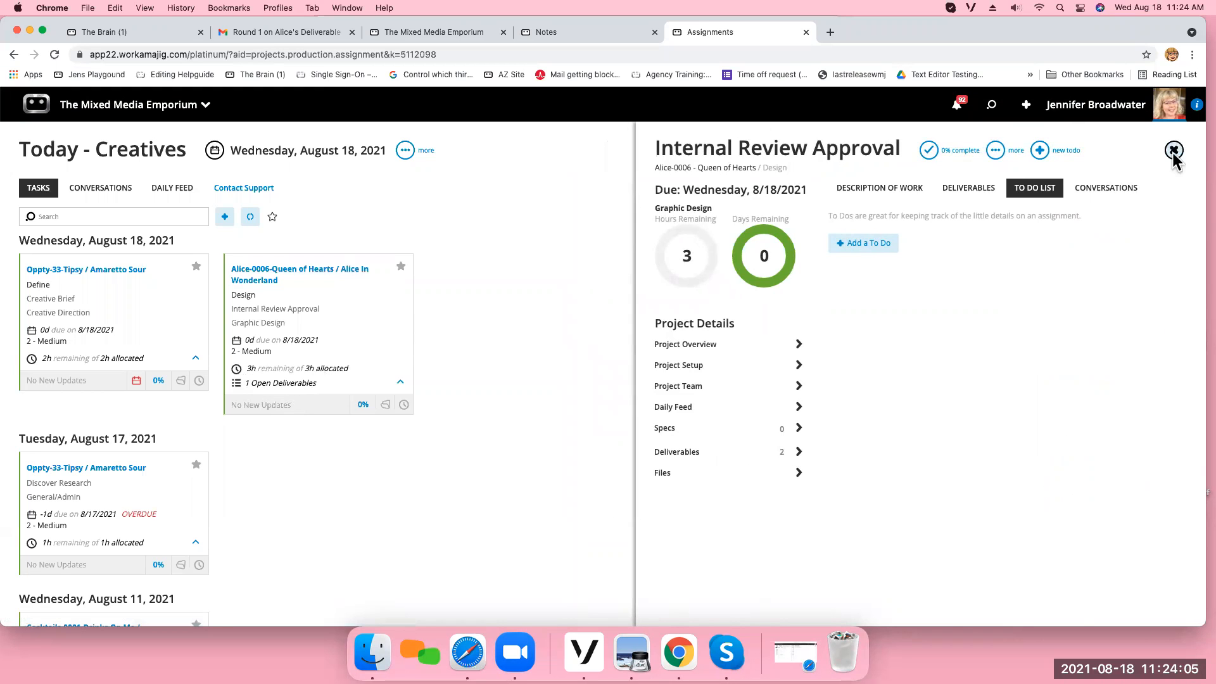
{"action": "left_click", "coordinate": [1174, 150]}
Check the actual hours of task 5.7 Internal Review Approval in the schedule of the project manager's project Alice-0006 - Queen of Hearts.
{"action": "left_click", "coordinate": [159, 106]}
{"action": "mouse_move", "coordinate": [310, 171]}
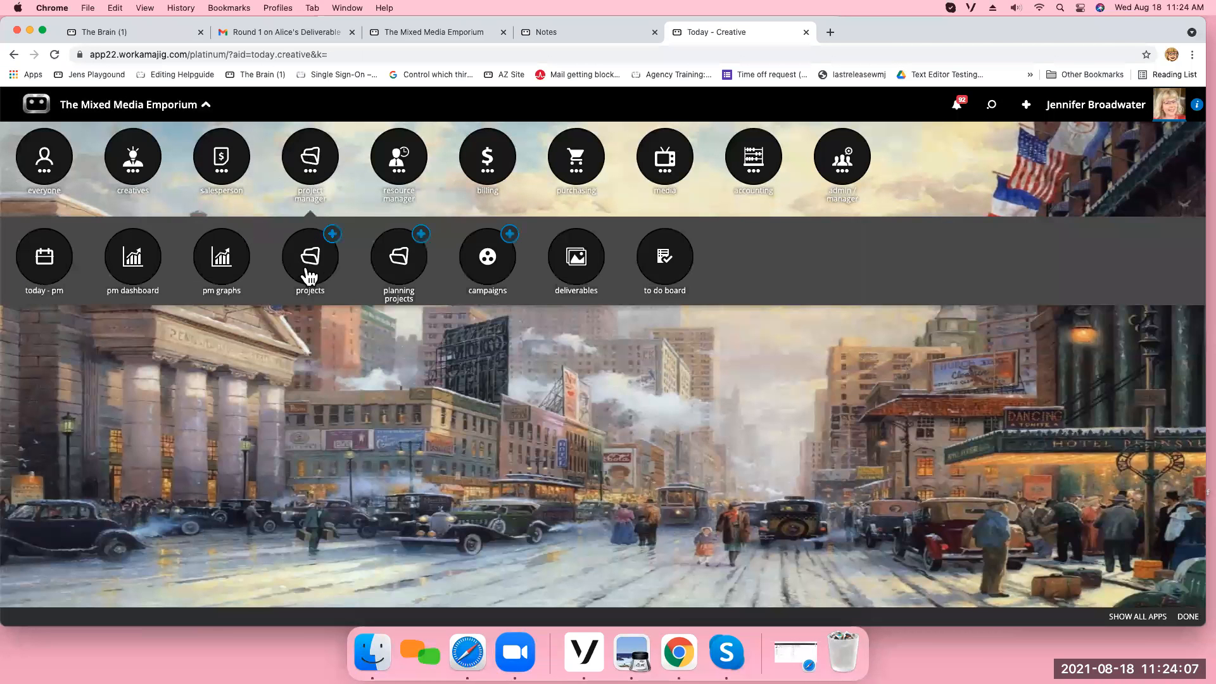
{"action": "left_click", "coordinate": [309, 276]}
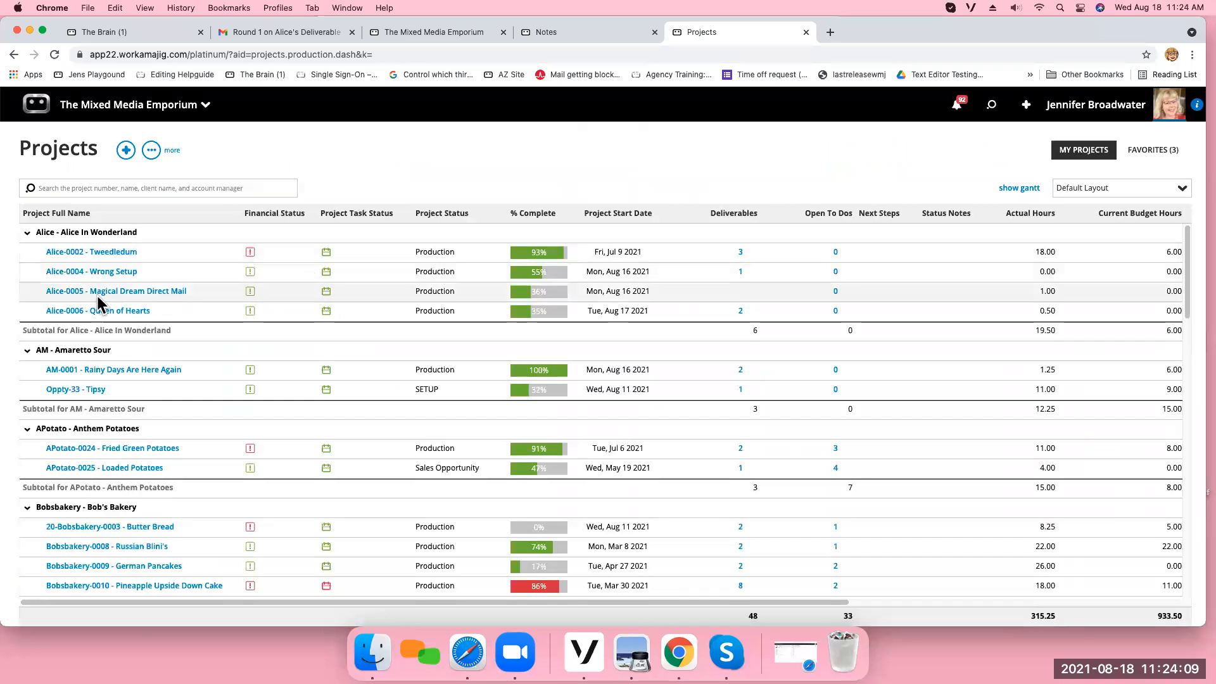
{"action": "left_click", "coordinate": [117, 309]}
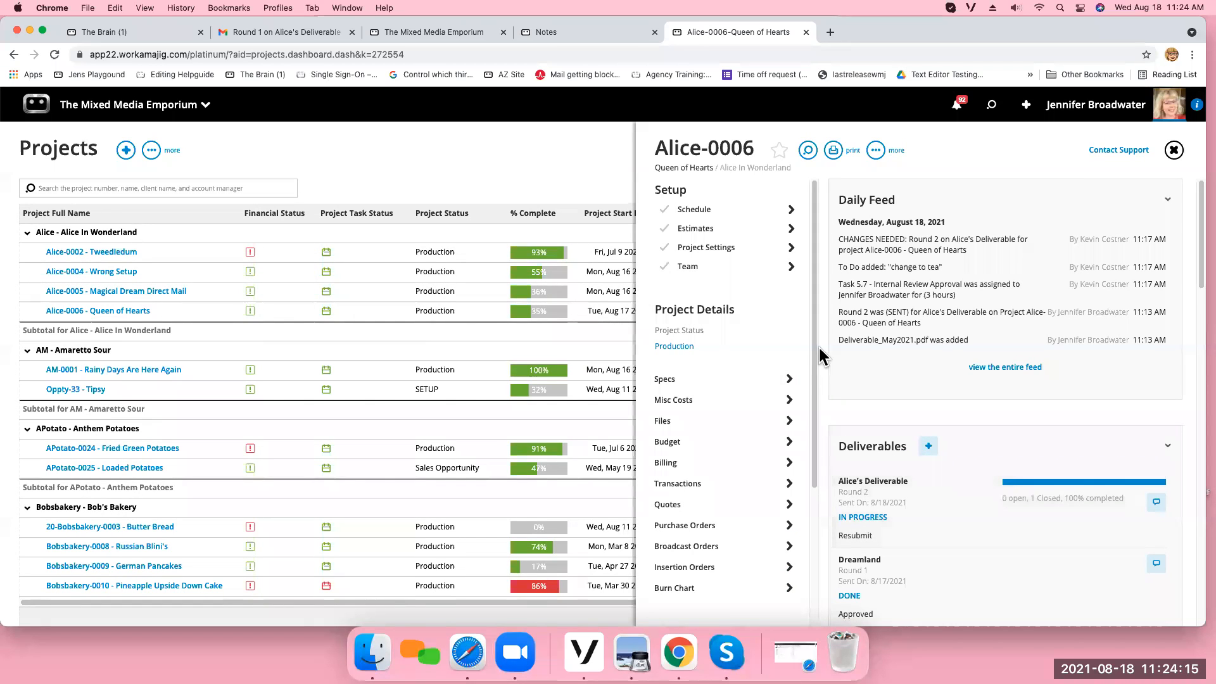
{"action": "left_click", "coordinate": [719, 209]}
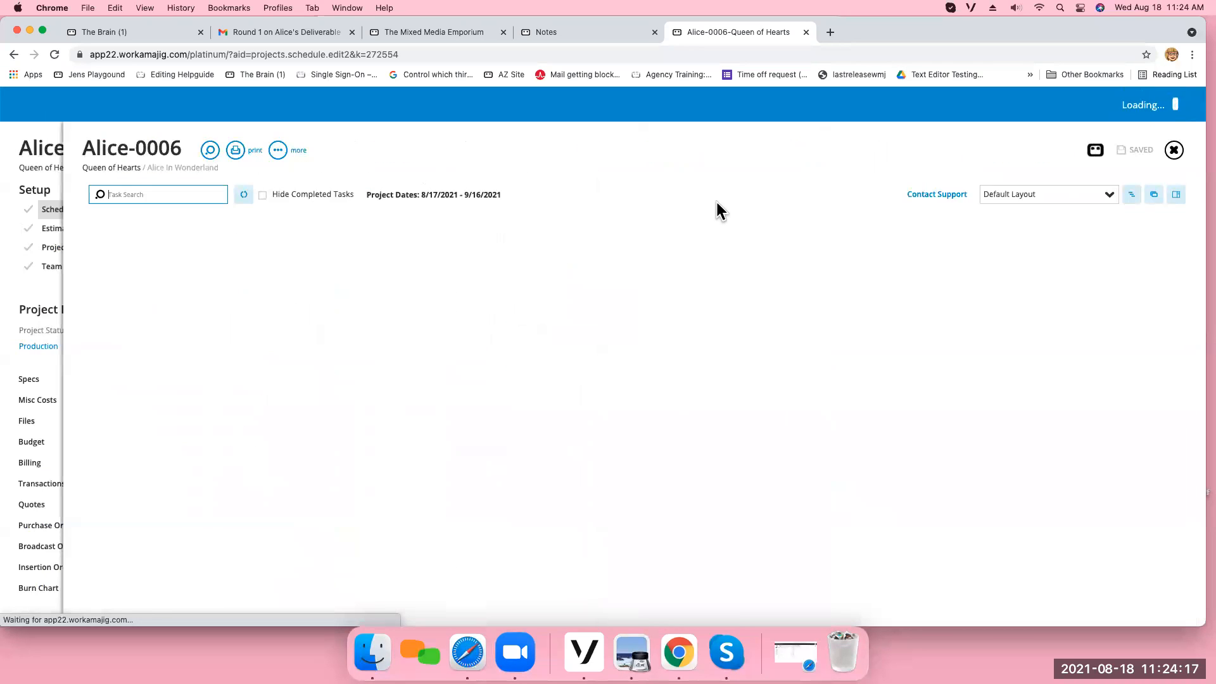
{"action": "scroll", "coordinate": [693, 373], "scroll_direction": "down", "scroll_amount": 6}
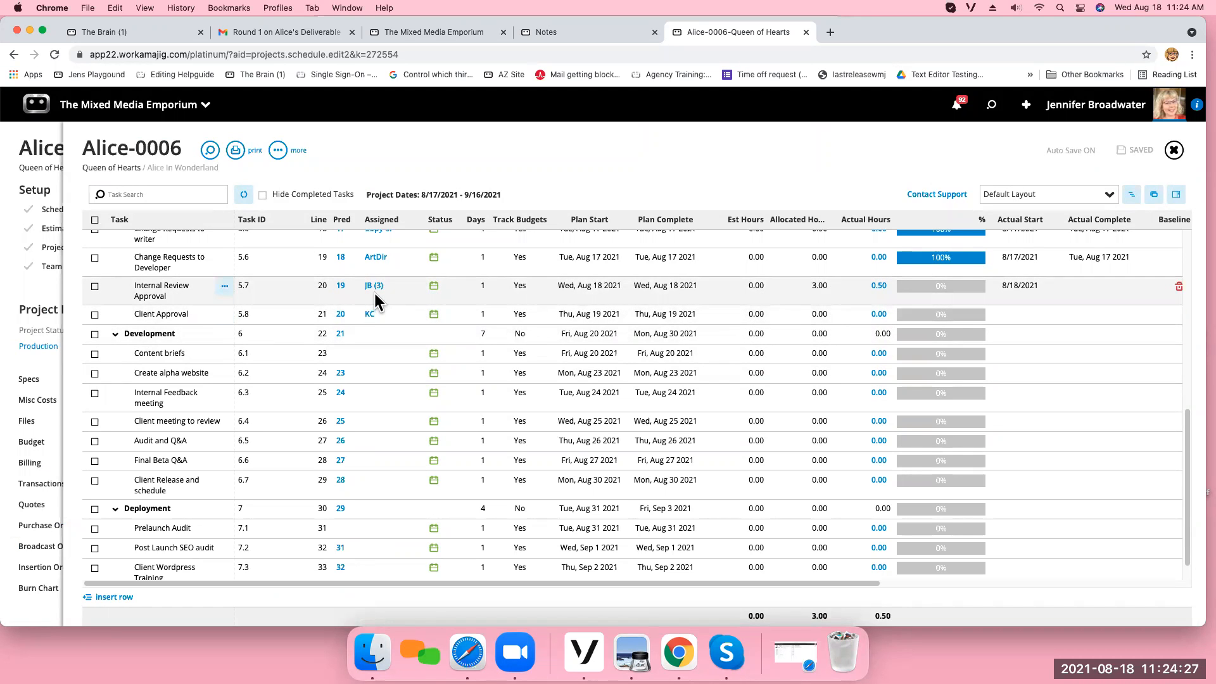
{"action": "left_click", "coordinate": [1174, 151]}
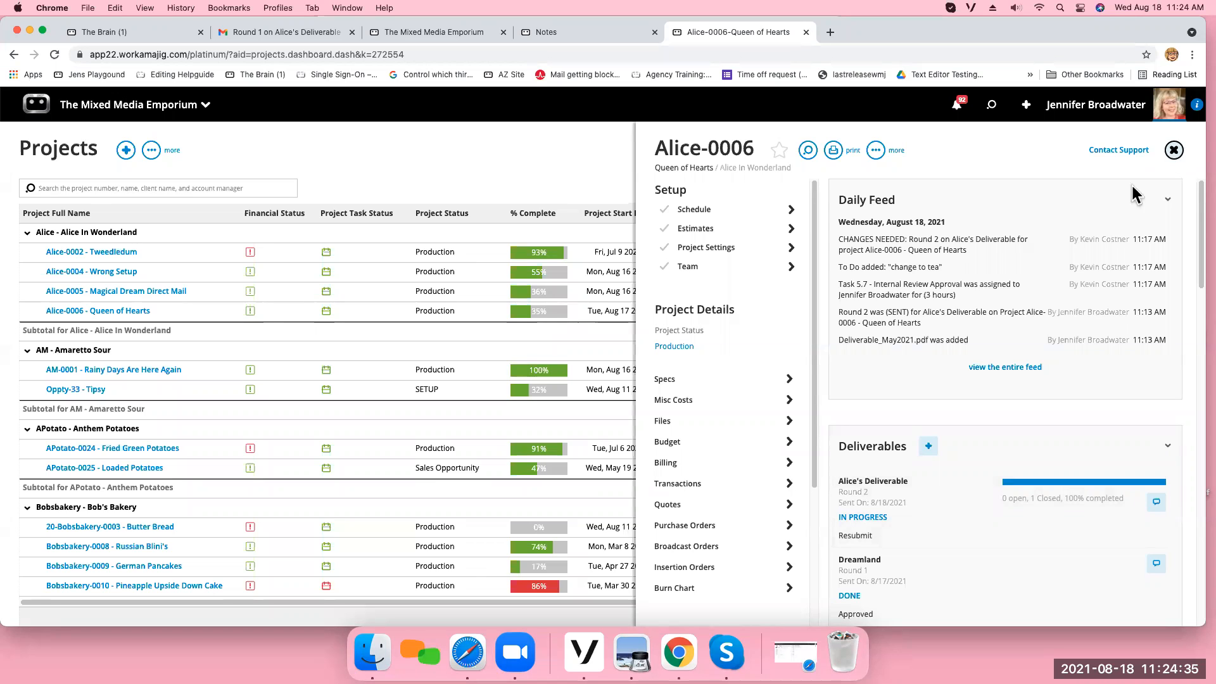
Review the closed to-dos, conversations and time entries of Alice's Deliverable.
{"action": "left_click", "coordinate": [913, 514]}
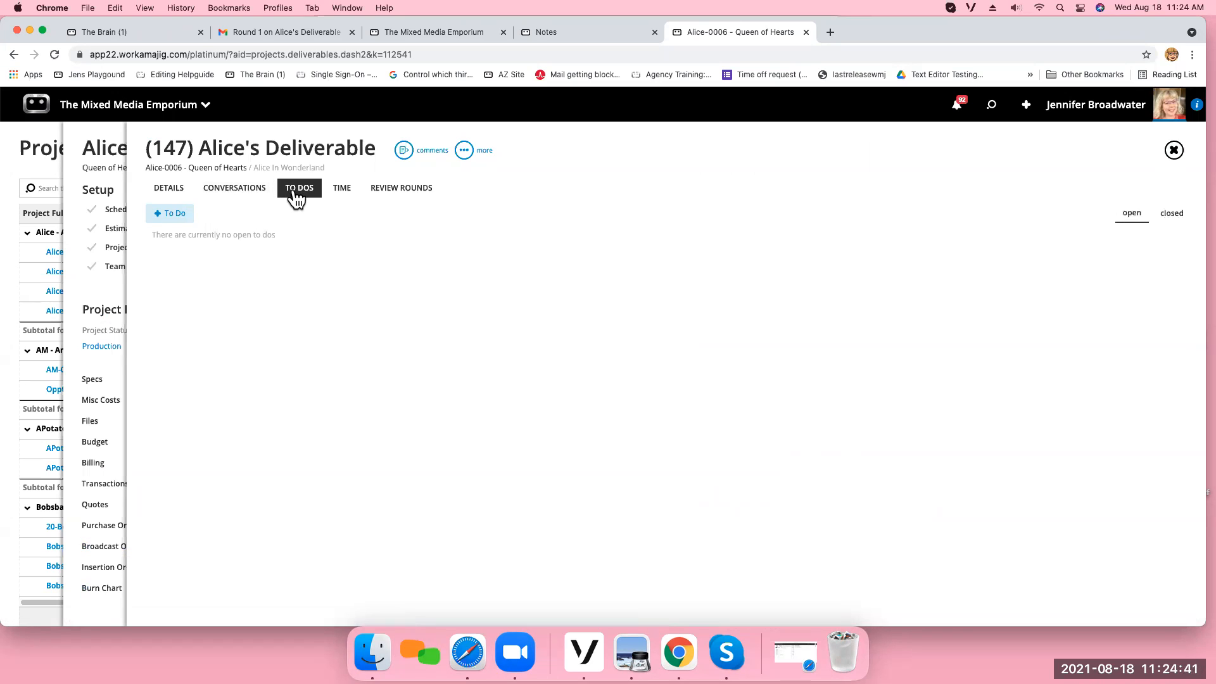
{"action": "left_click", "coordinate": [1176, 222]}
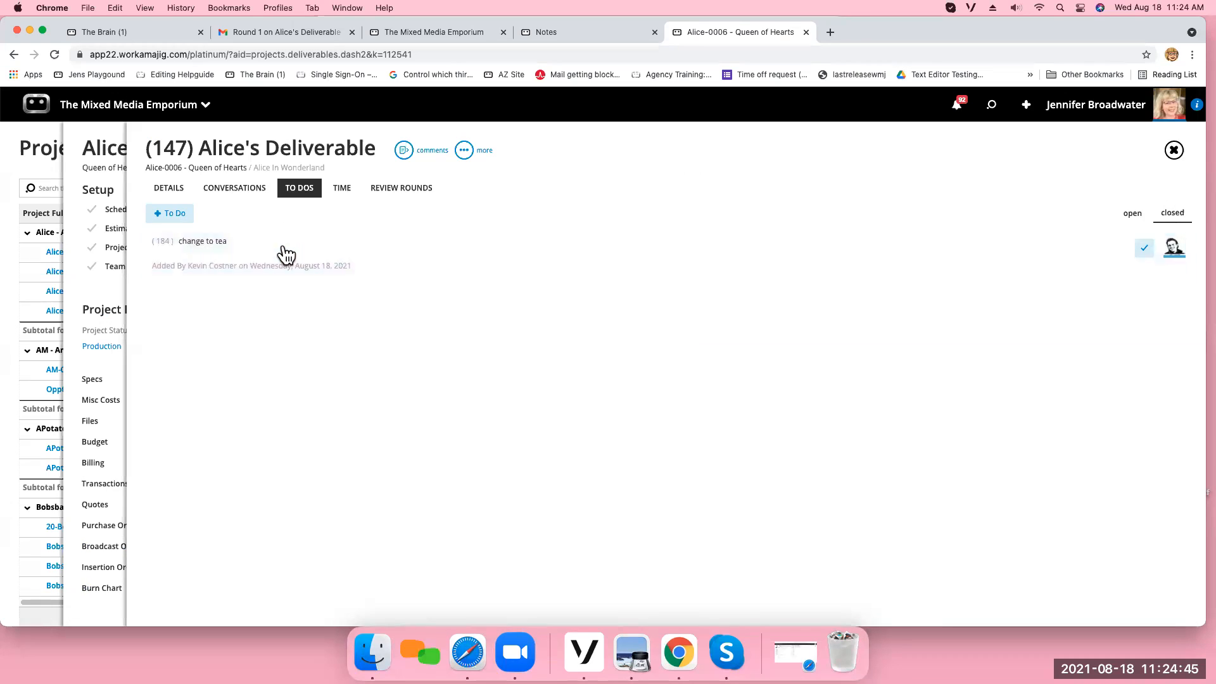
{"action": "left_click", "coordinate": [235, 189]}
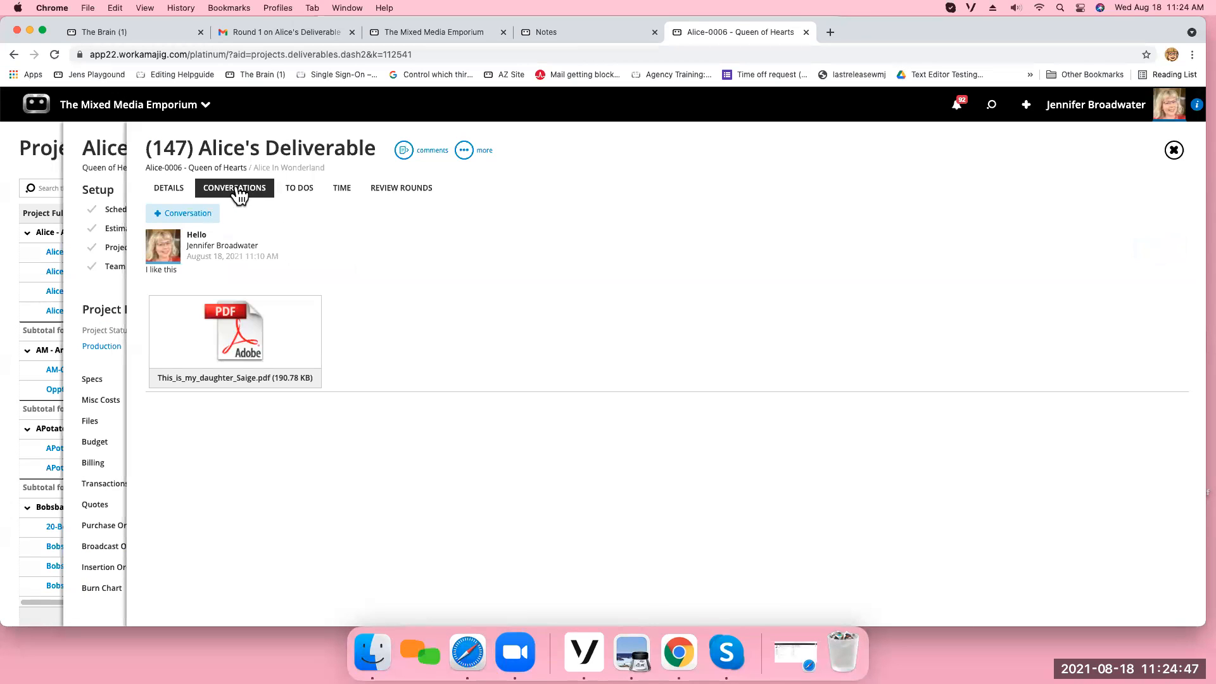
{"action": "left_click", "coordinate": [342, 190]}
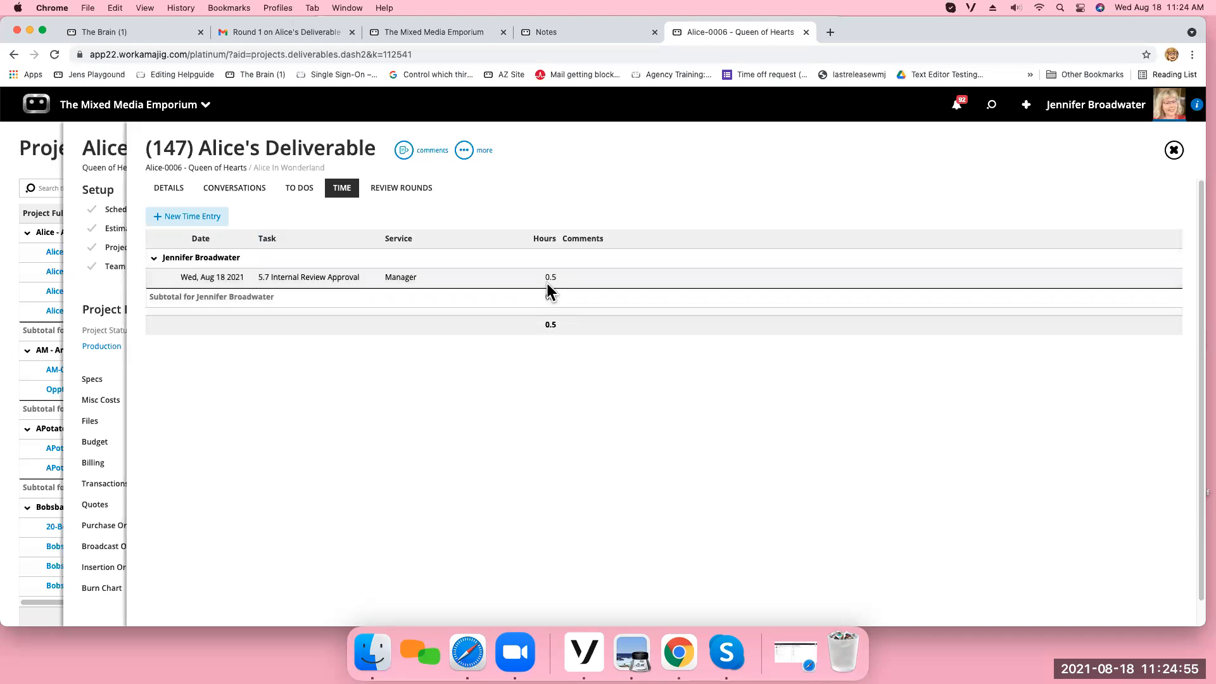
Add a third review round to Alice's Deliverable as a copy of the last round, including its files.
{"action": "left_click", "coordinate": [399, 190]}
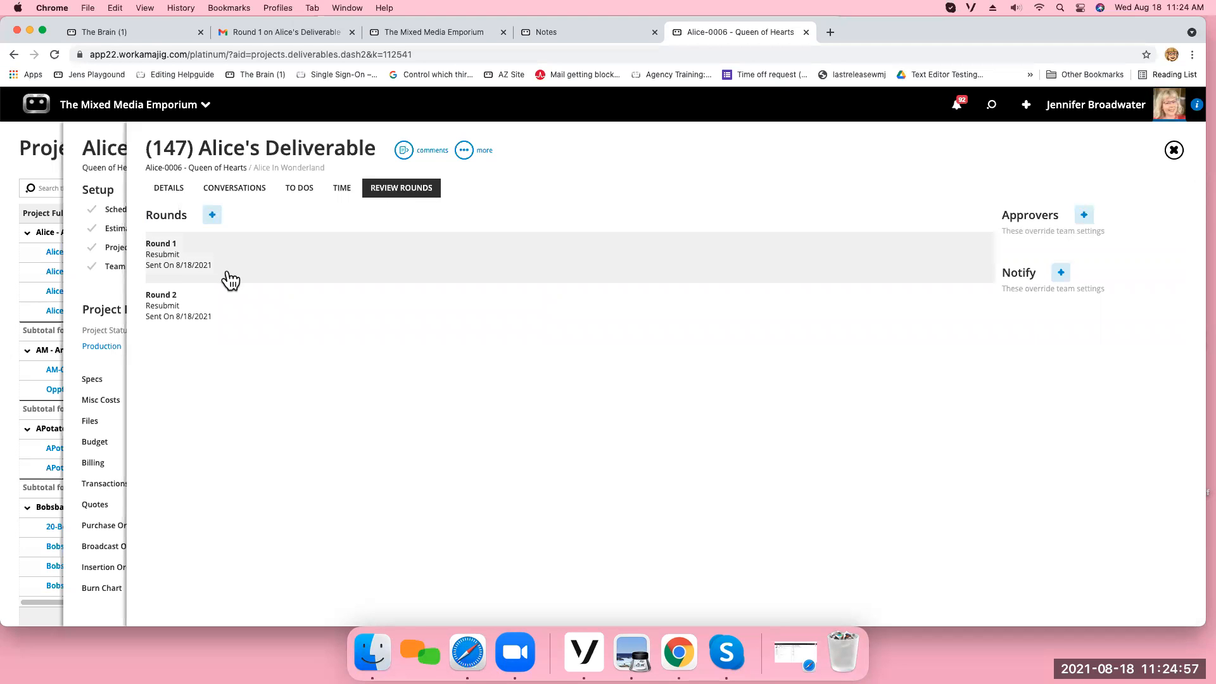
{"action": "left_click", "coordinate": [212, 215]}
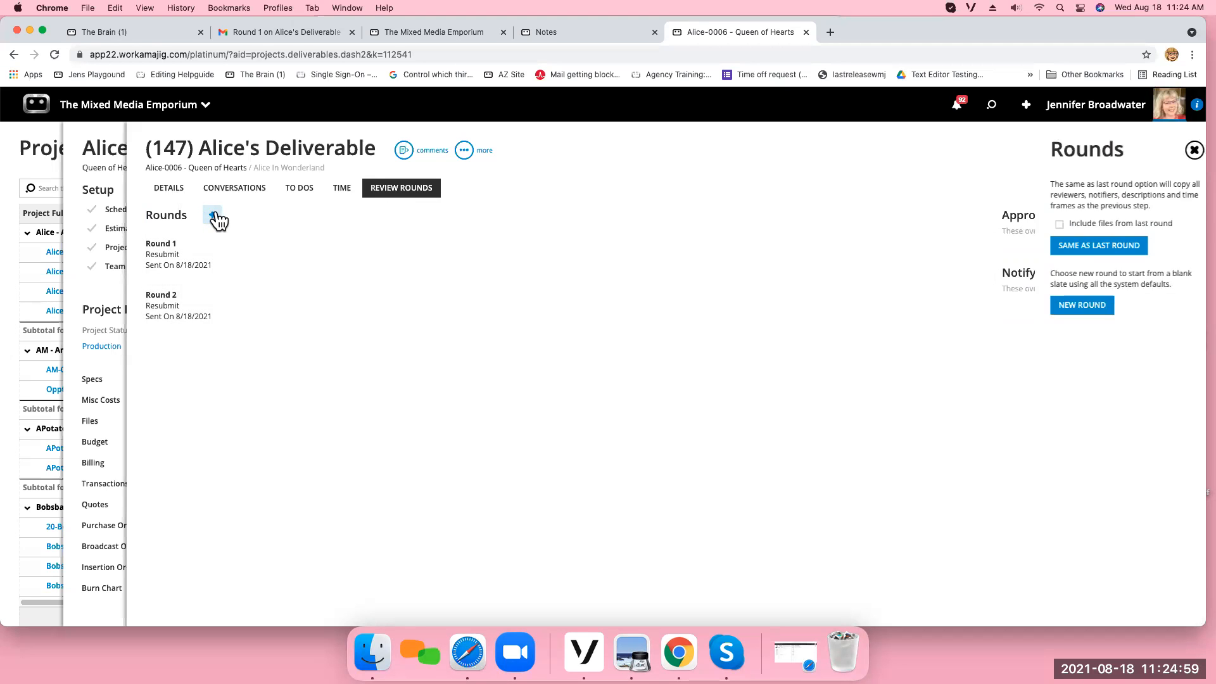
{"action": "left_click", "coordinate": [1043, 224]}
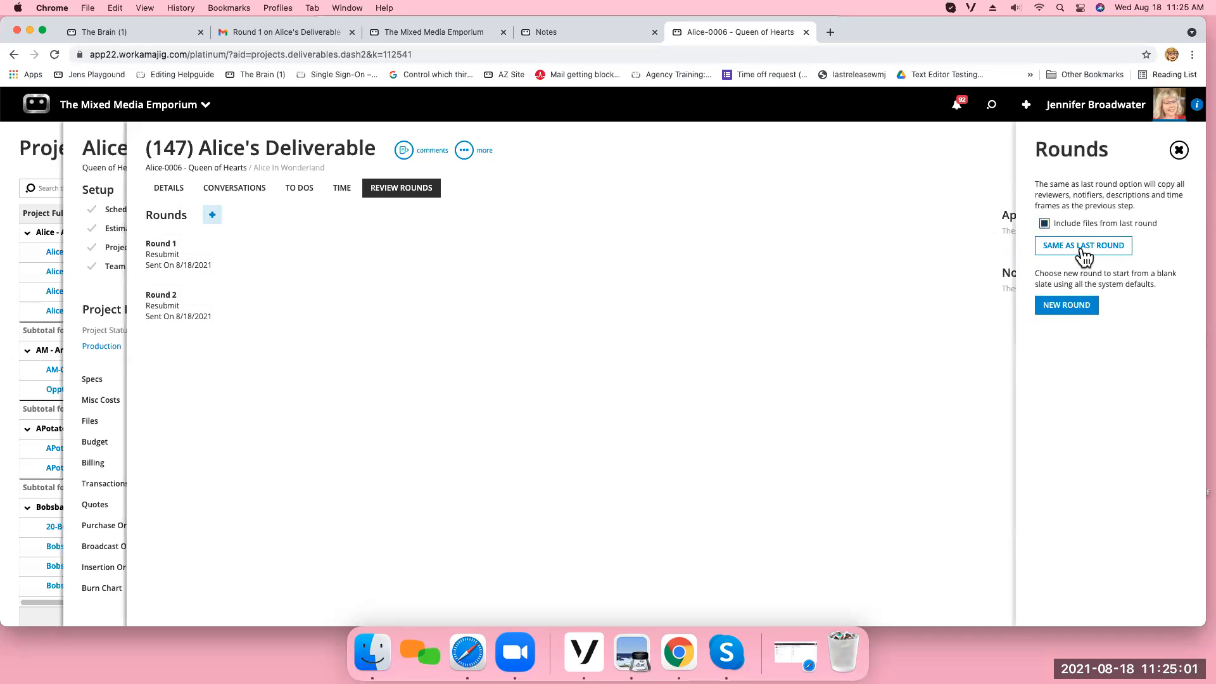
{"action": "left_click", "coordinate": [1077, 246]}
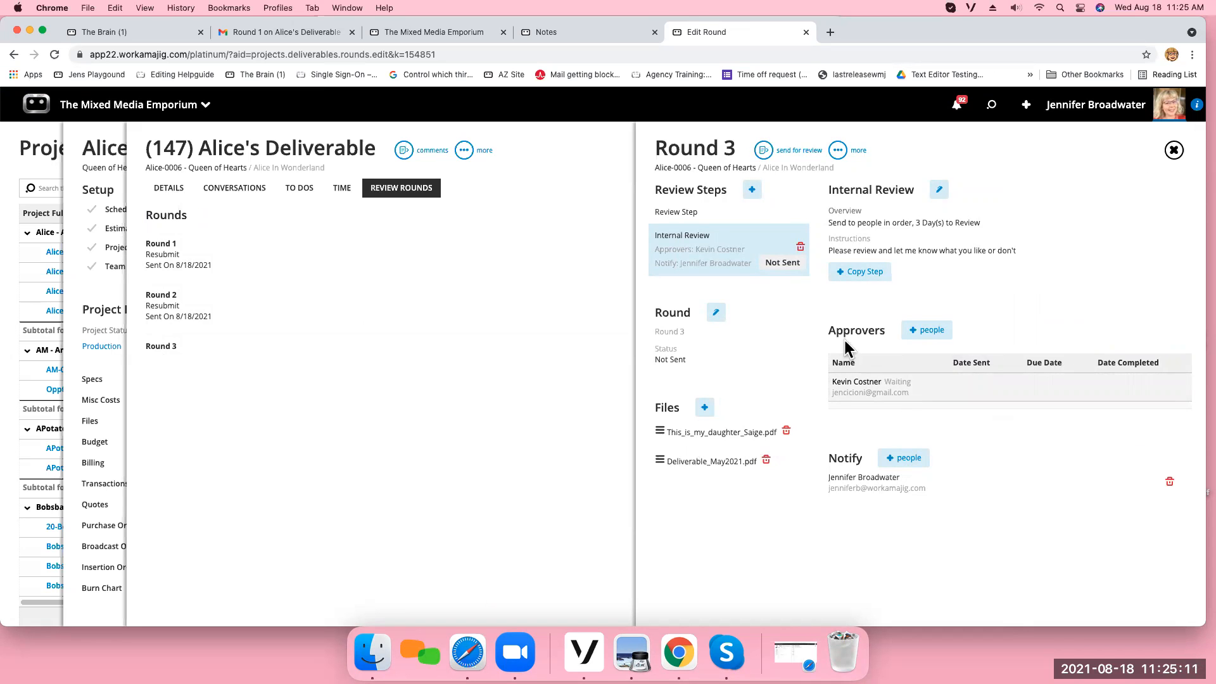
Set the browser window aside to check the agenda document, and switch back to Google Chrome.
{"action": "left_click", "coordinate": [30, 30]}
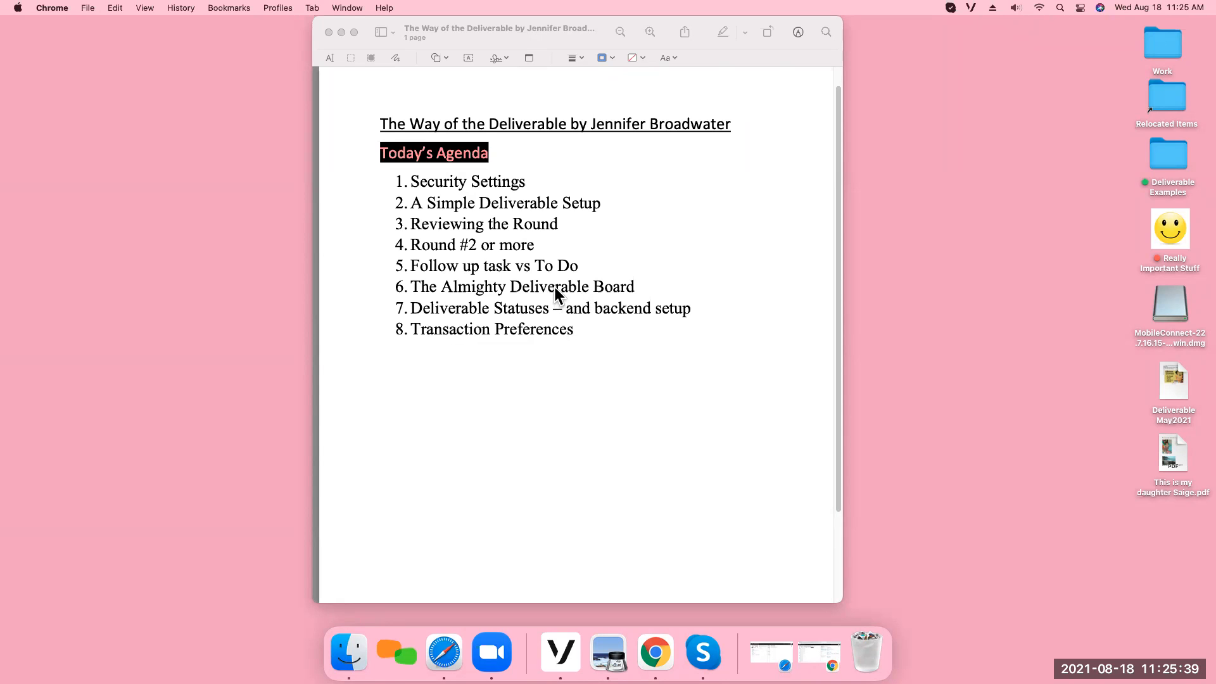
{"action": "left_click", "coordinate": [654, 655]}
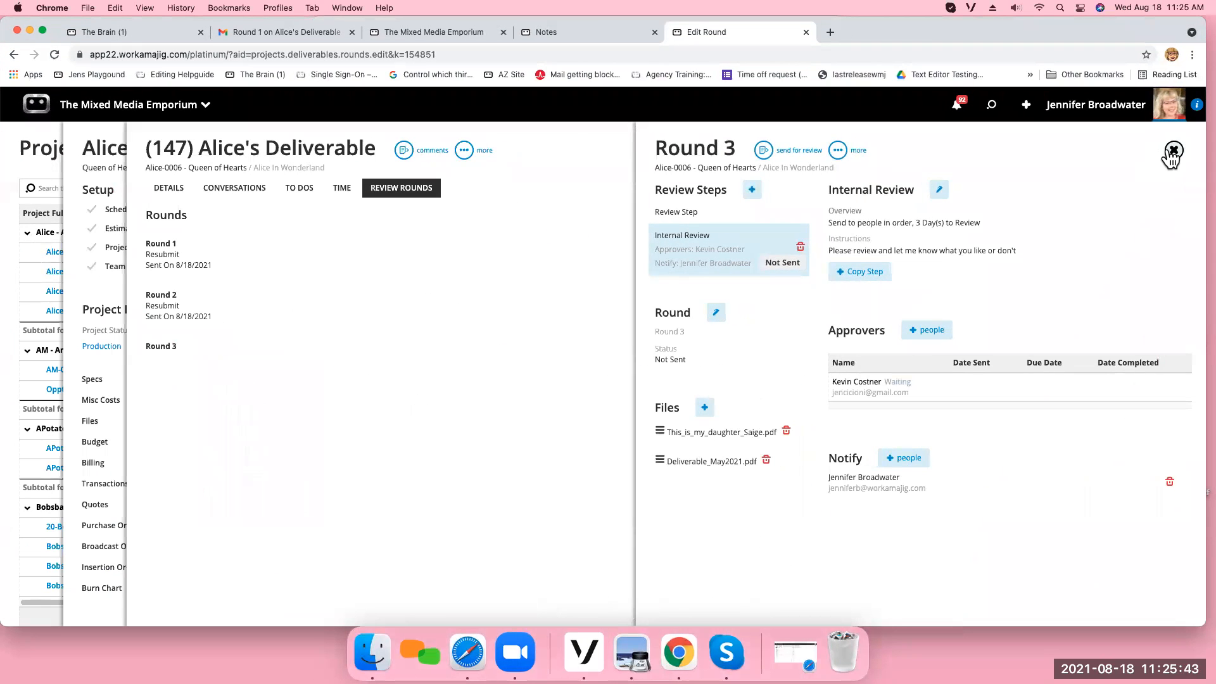
Open the project manager's deliverables board and move Alice's Deliverable through Round 2 Waiting to the Internal Review status.
{"action": "left_click", "coordinate": [1167, 152]}
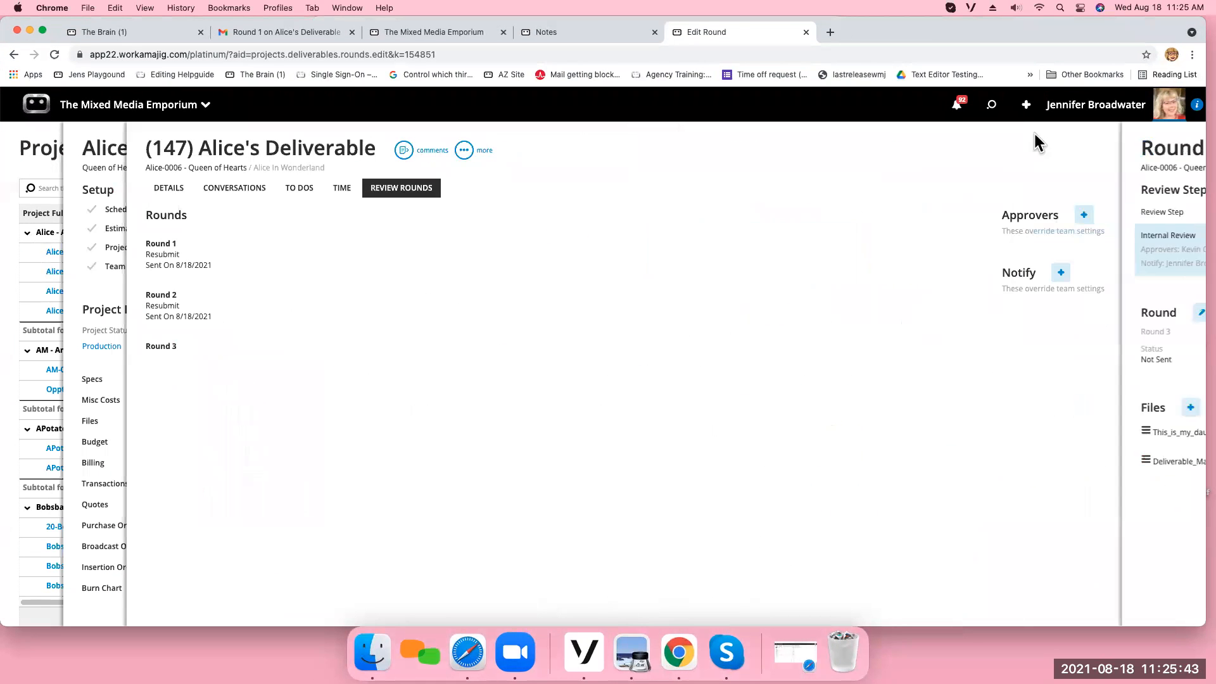
{"action": "left_click", "coordinate": [189, 116]}
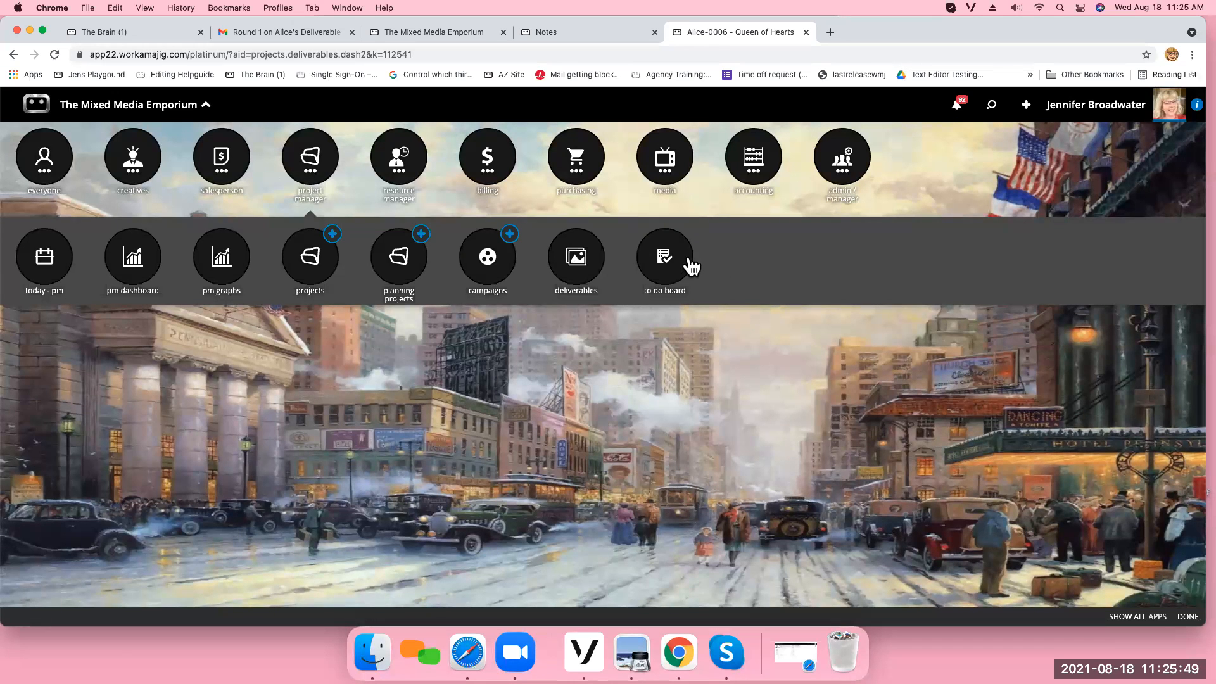
{"action": "left_click", "coordinate": [578, 259]}
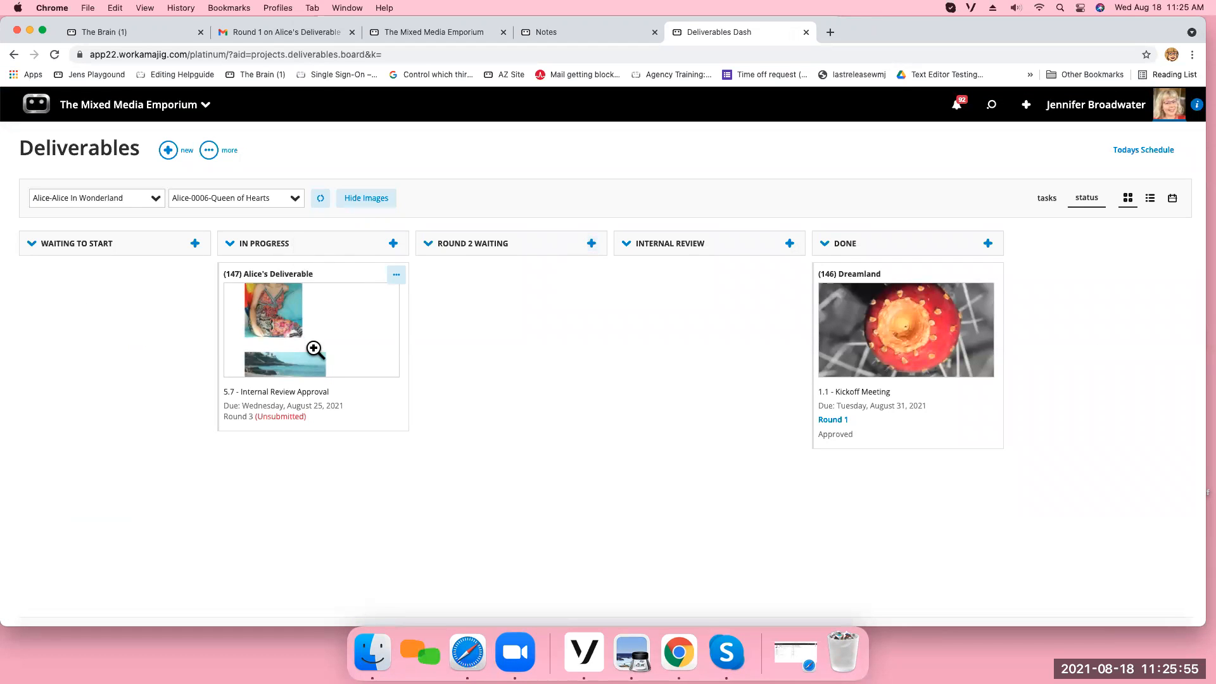
{"action": "left_click_drag", "start_coordinate": [329, 268], "coordinate": [513, 265]}
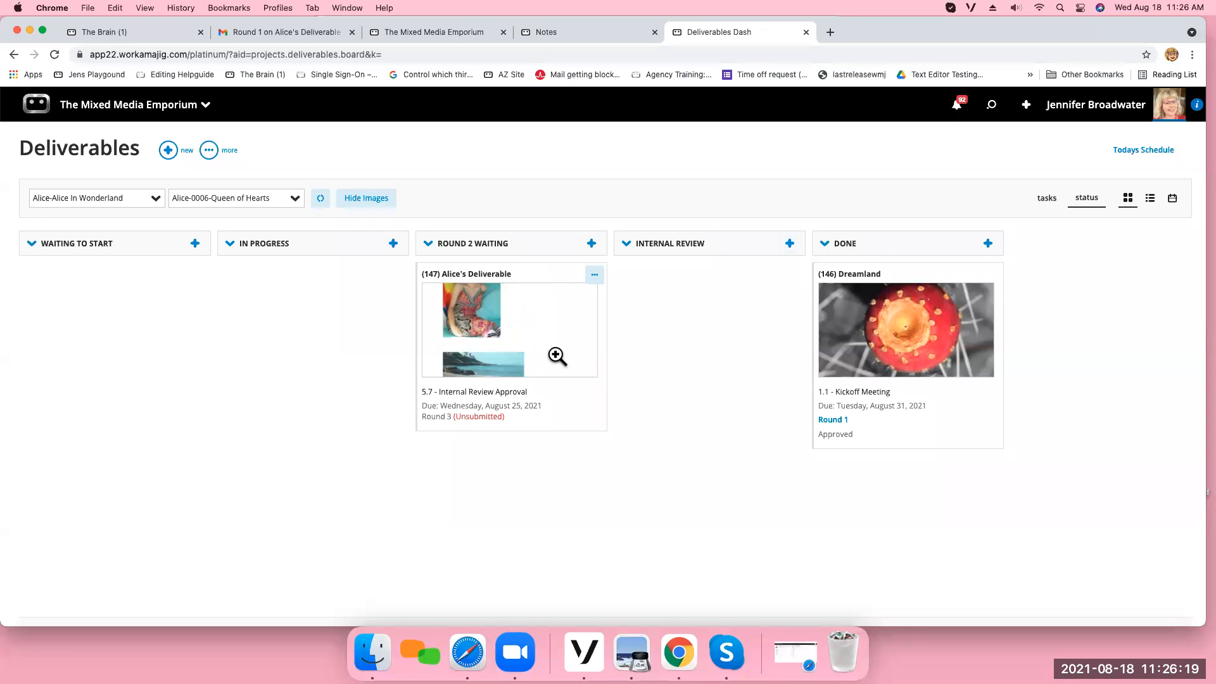
{"action": "left_click_drag", "start_coordinate": [543, 277], "coordinate": [750, 266]}
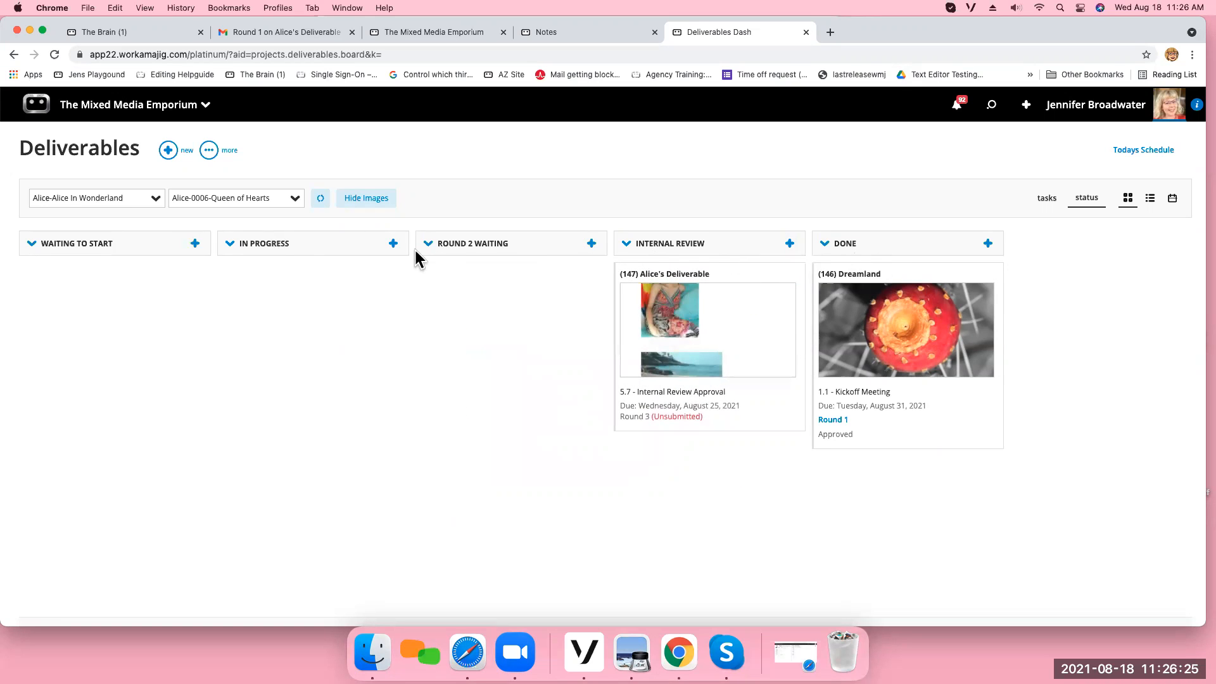
View the board by tasks and check the image preview and review rounds of Alice's Deliverable under 5.7 Internal Review Approval.
{"action": "left_click", "coordinate": [1046, 199]}
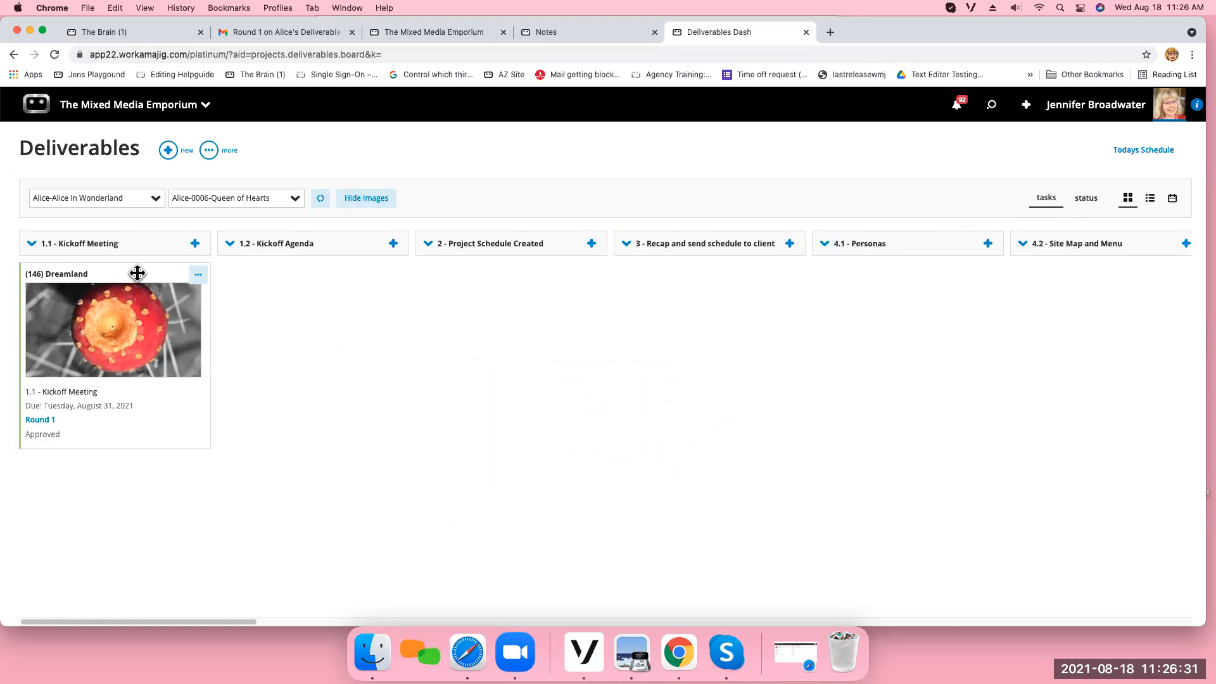
{"action": "left_click_drag", "start_coordinate": [233, 622], "coordinate": [767, 657]}
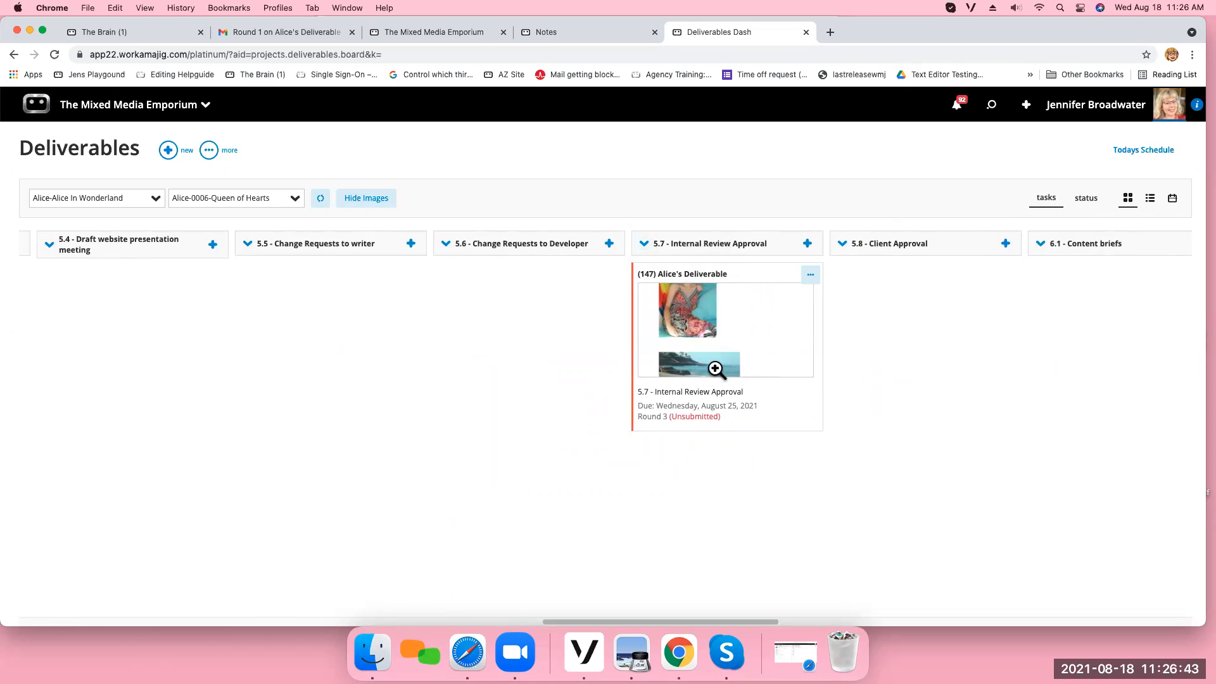
{"action": "left_click", "coordinate": [743, 340]}
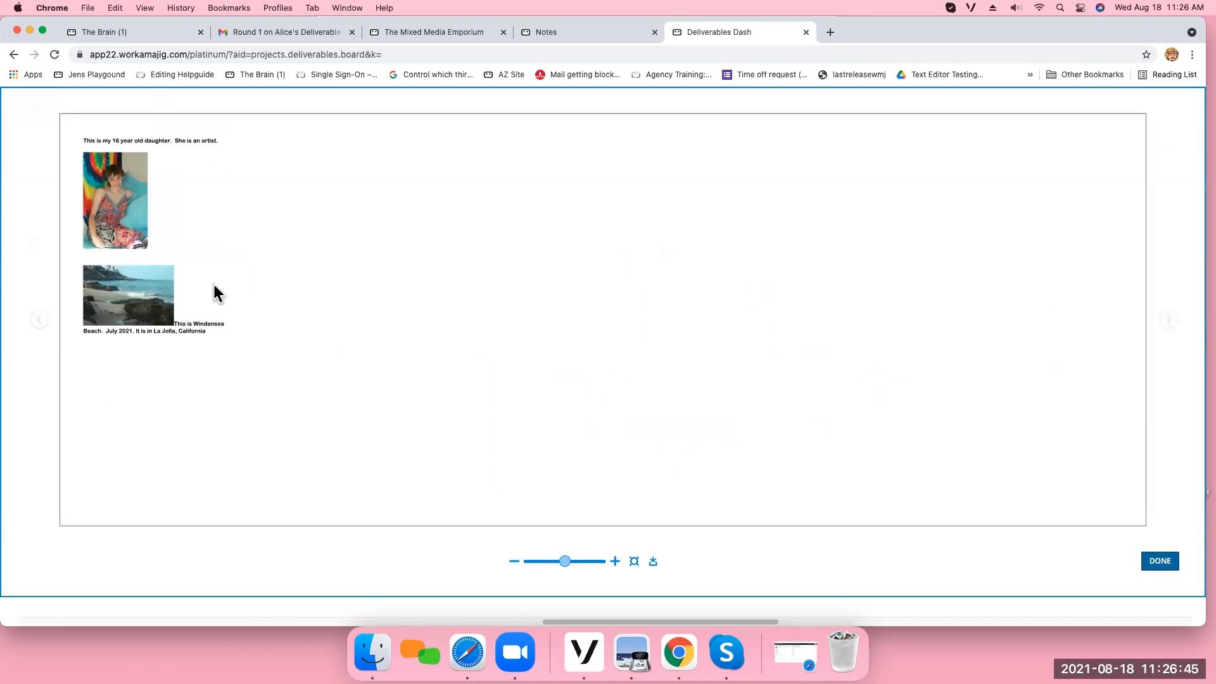
{"action": "left_click", "coordinate": [1155, 564]}
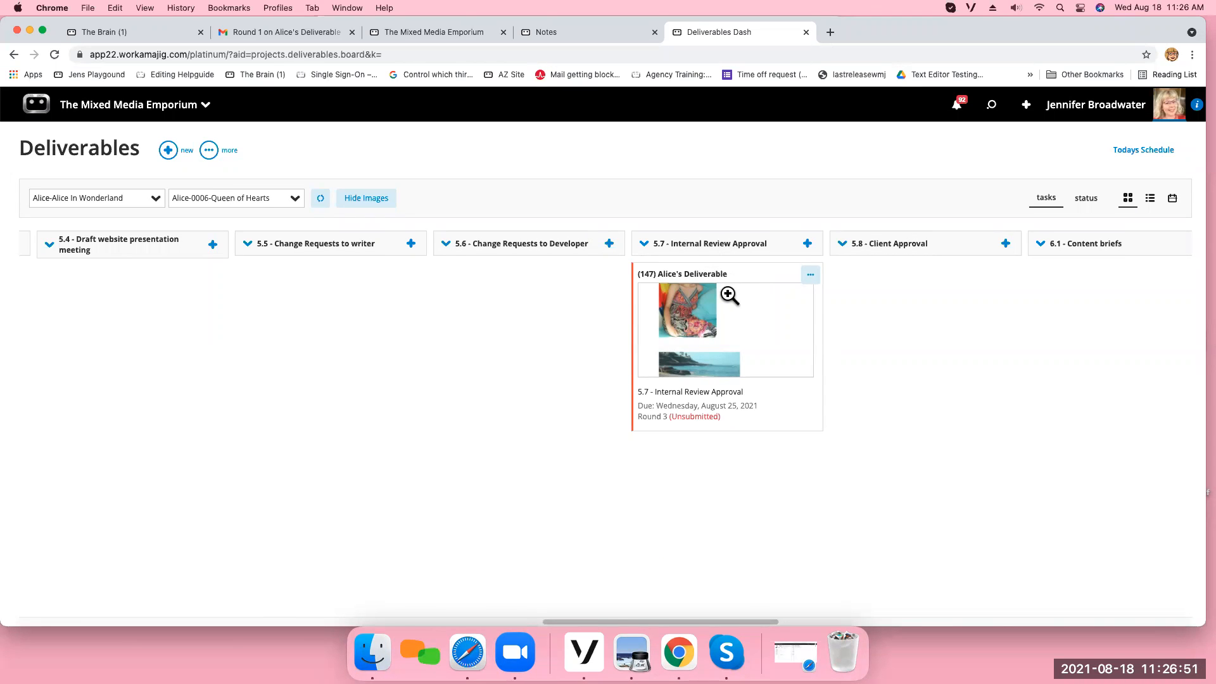
{"action": "left_click", "coordinate": [754, 409]}
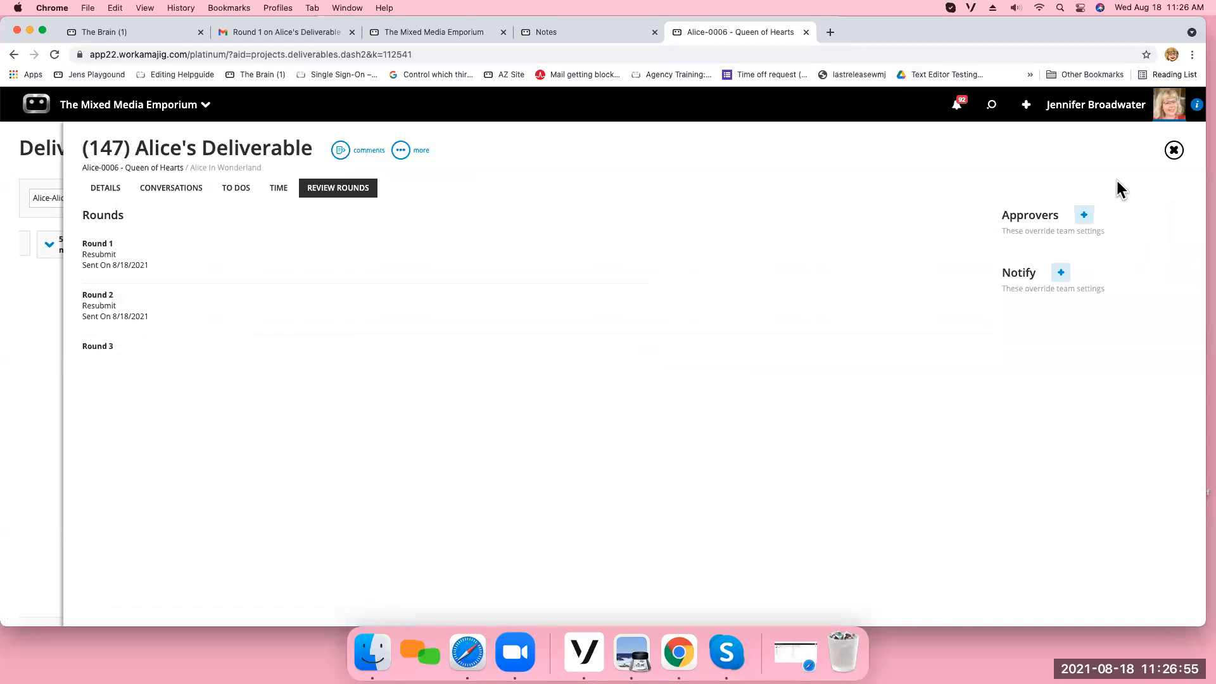
{"action": "left_click", "coordinate": [1174, 150]}
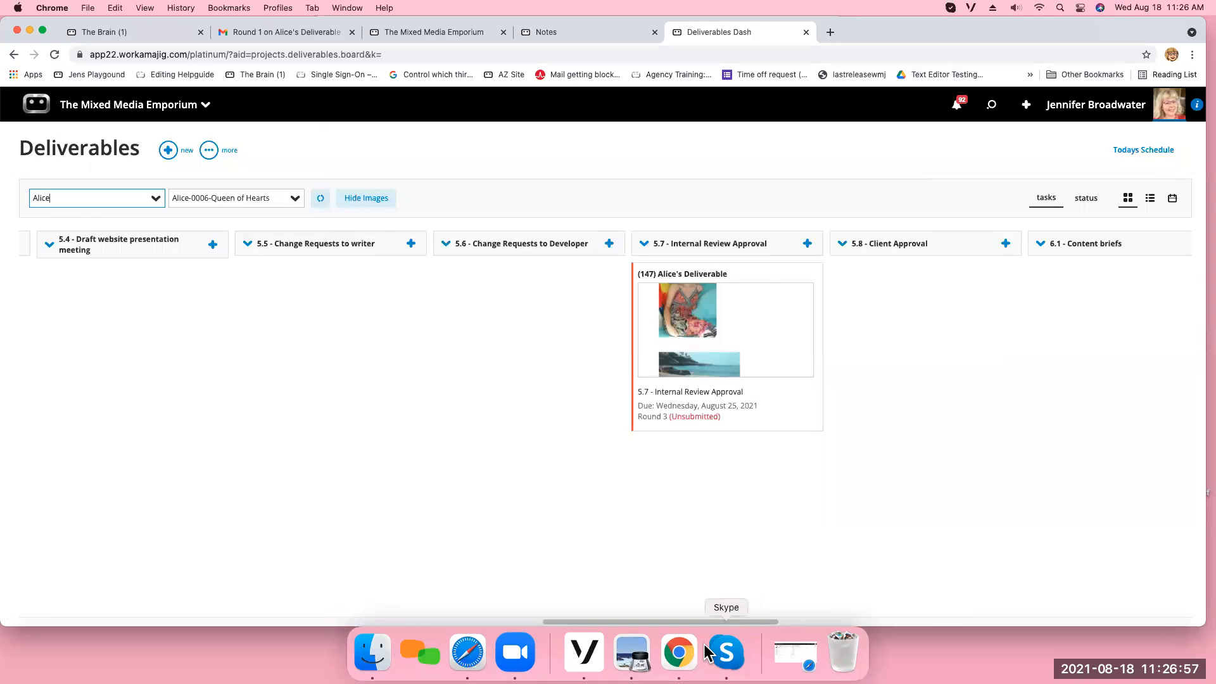
Move the Dreamland deliverable from task 1.1 Kickoff Meeting to task 4.2 Site Map and Menu.
{"action": "left_click_drag", "start_coordinate": [705, 622], "coordinate": [138, 607]}
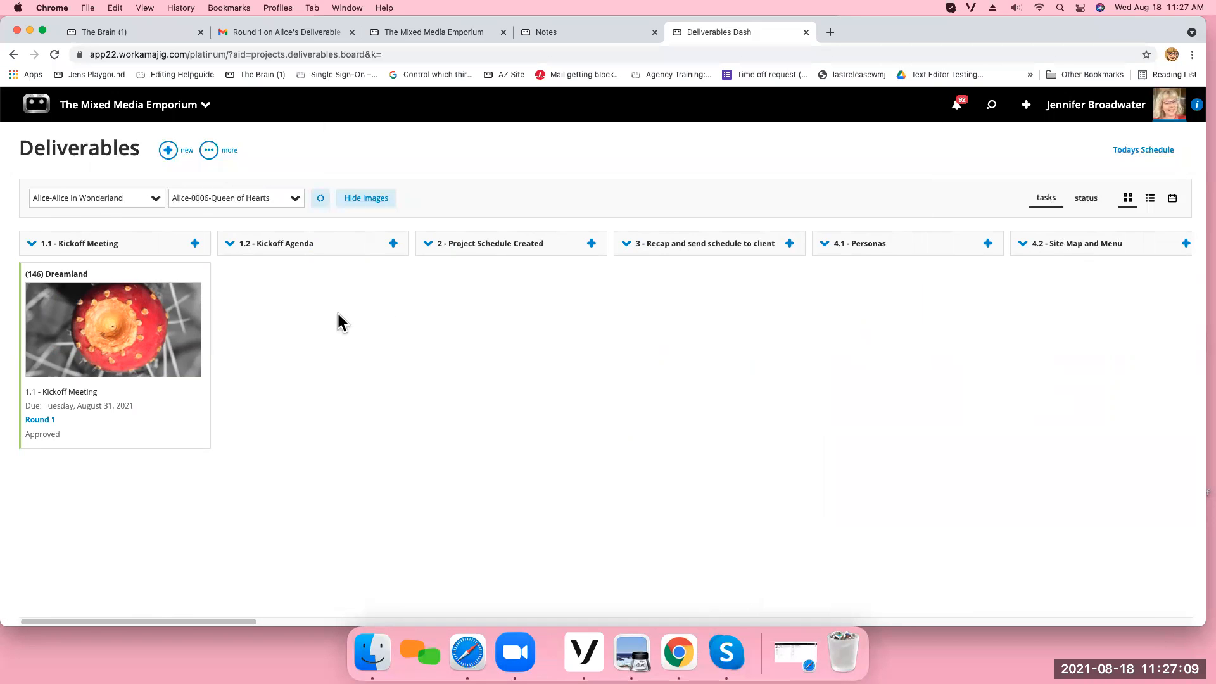
{"action": "left_click_drag", "start_coordinate": [135, 271], "coordinate": [1120, 286]}
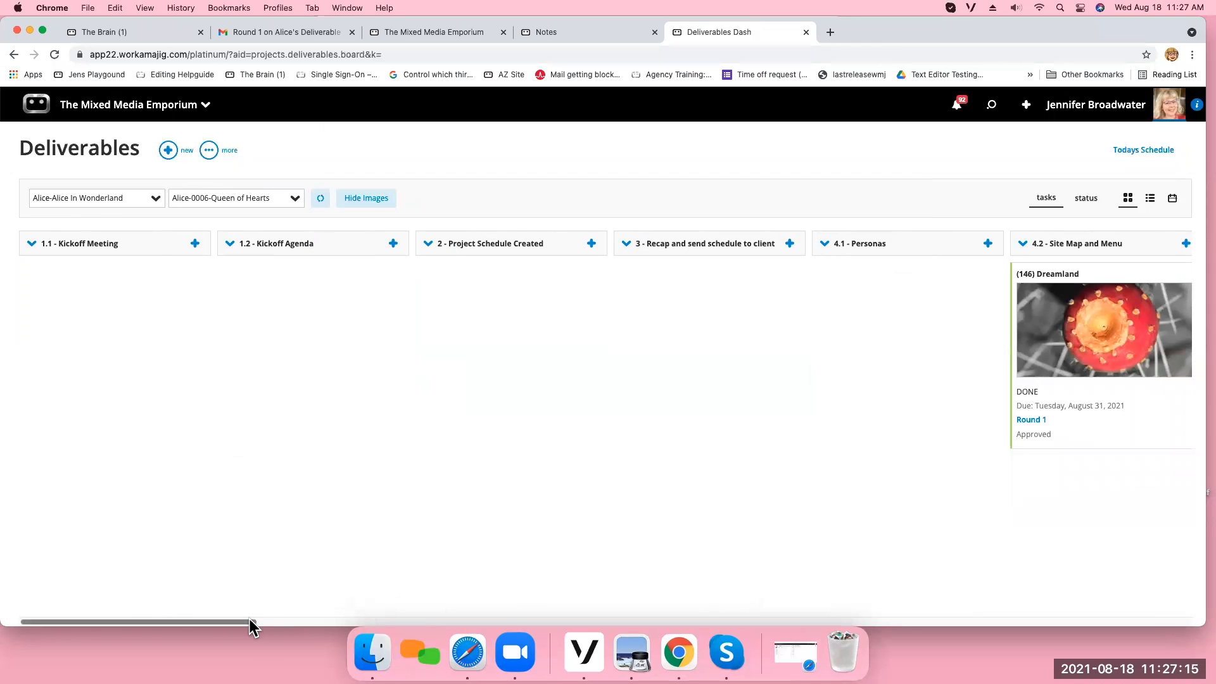
{"action": "left_click_drag", "start_coordinate": [250, 621], "coordinate": [407, 622]}
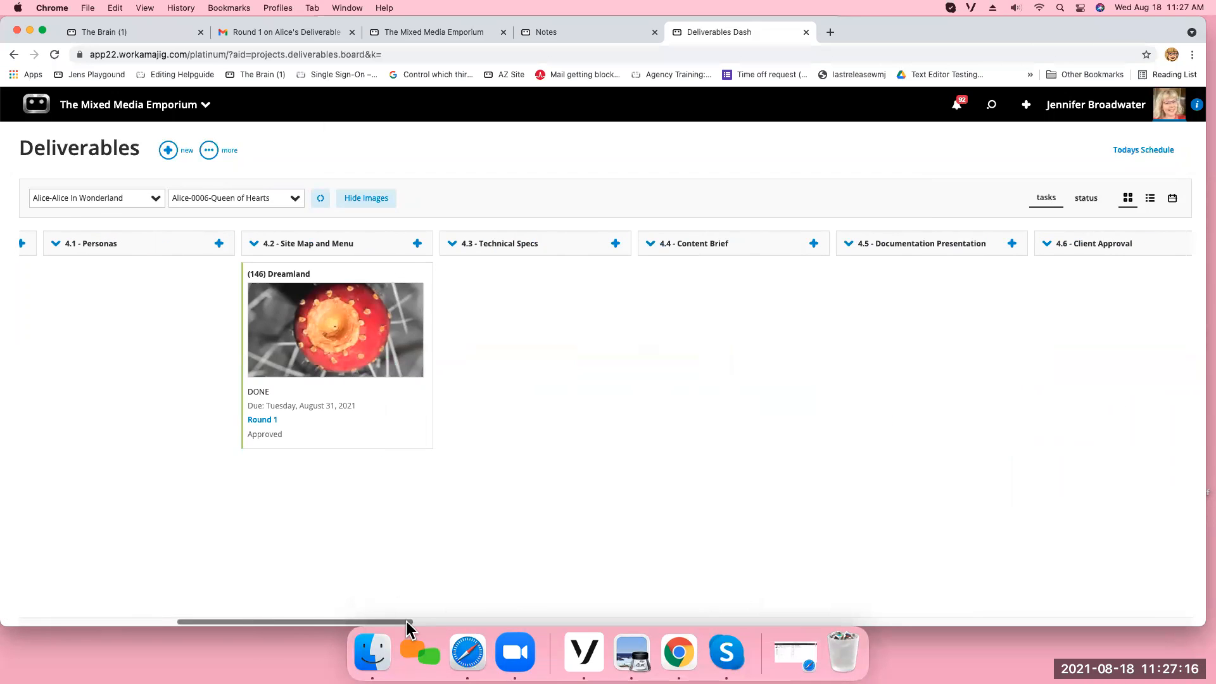
Show the deliverables as a list and set the status of Alice's Deliverable to DONE.
{"action": "left_click", "coordinate": [1149, 200]}
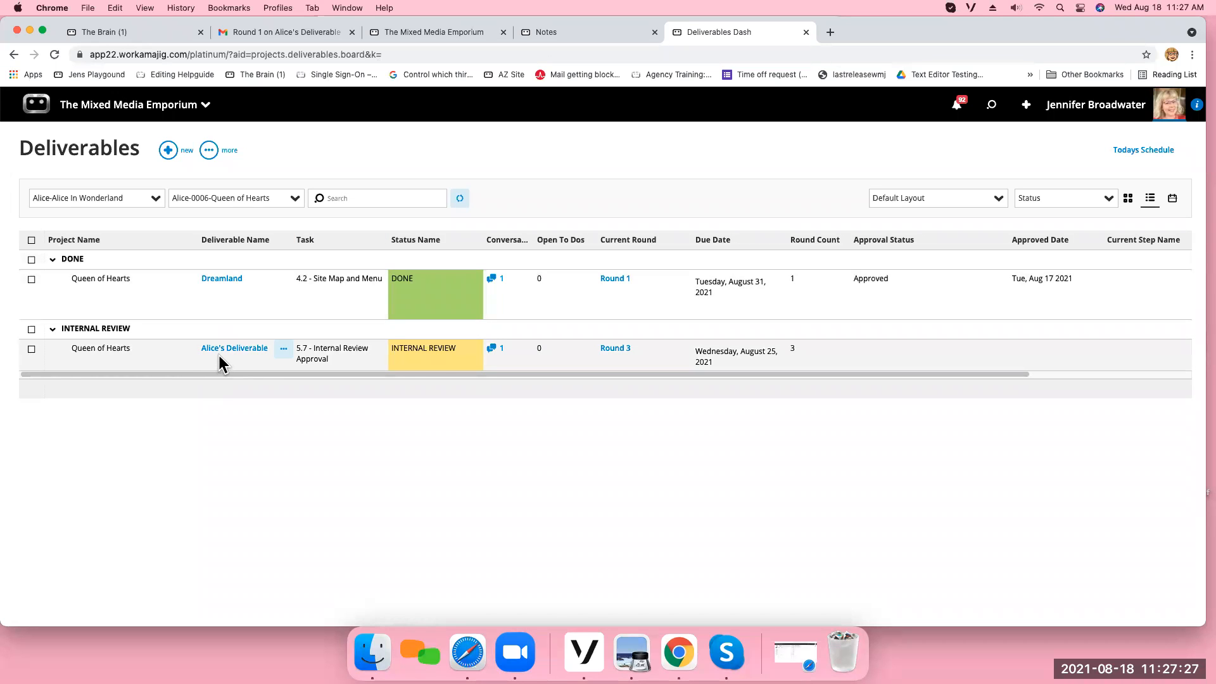
{"action": "left_click", "coordinate": [424, 348]}
{"action": "left_click", "coordinate": [472, 352]}
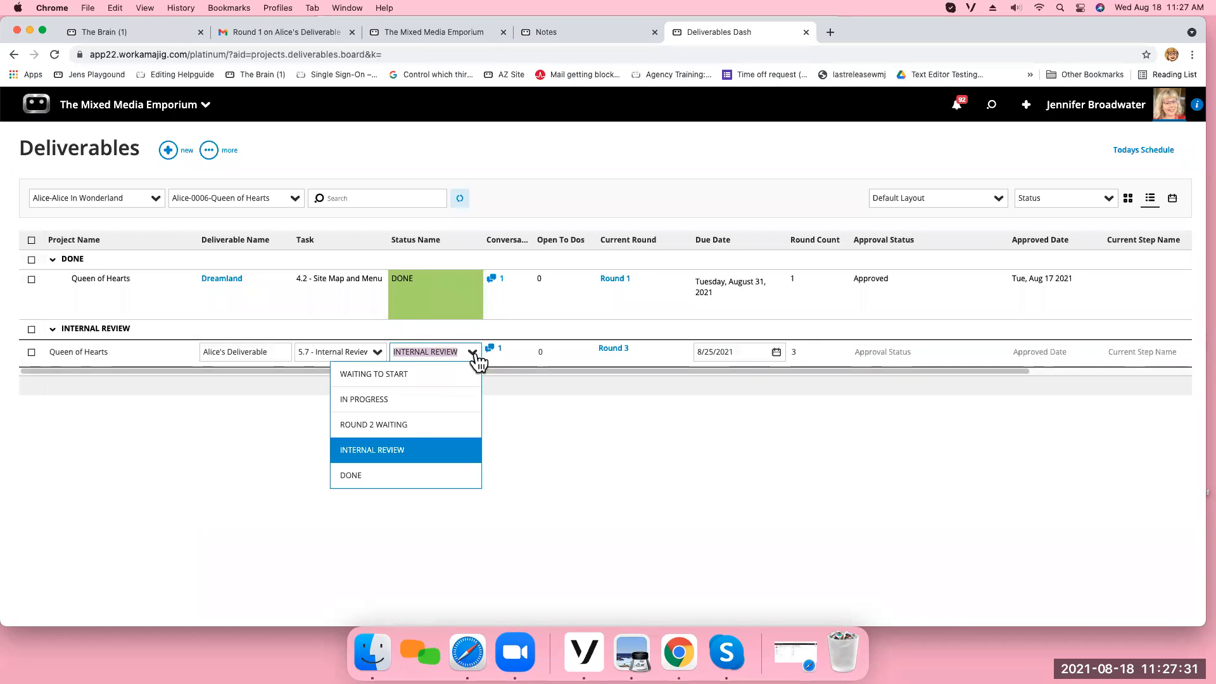
{"action": "left_click", "coordinate": [385, 476]}
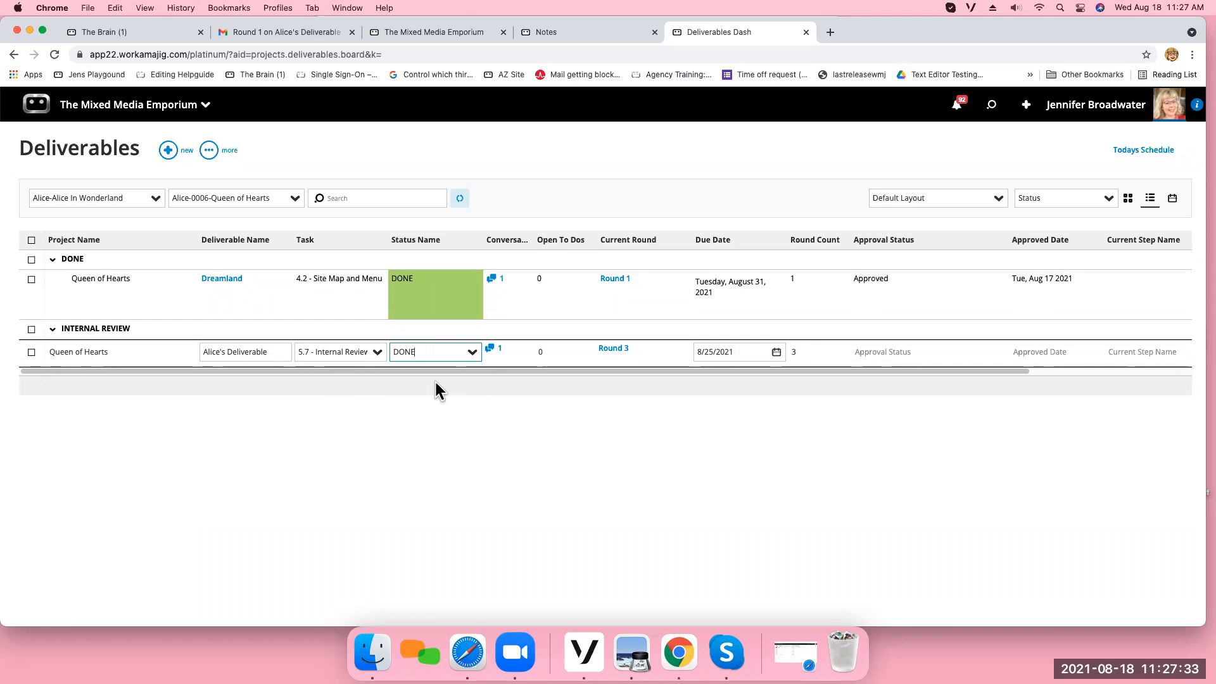
{"action": "left_click", "coordinate": [420, 462]}
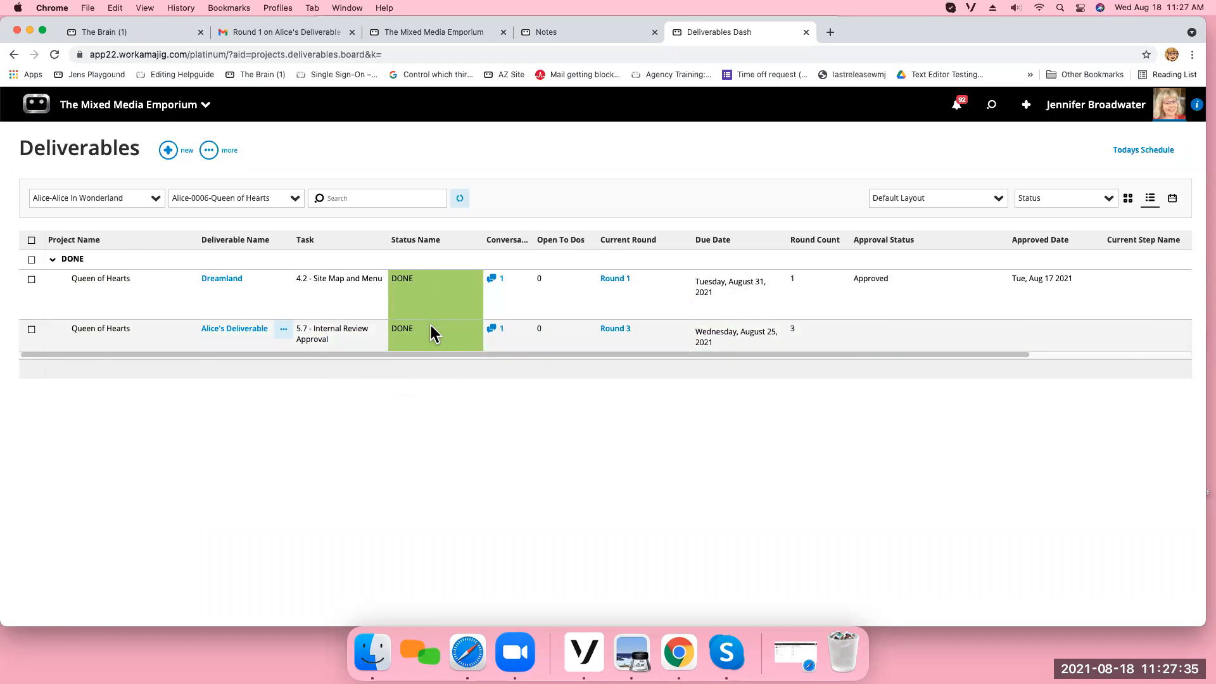
View the conversation on Alice's Deliverable and its attached PDF, then close both and set the agenda document aside.
{"action": "left_click", "coordinate": [493, 331]}
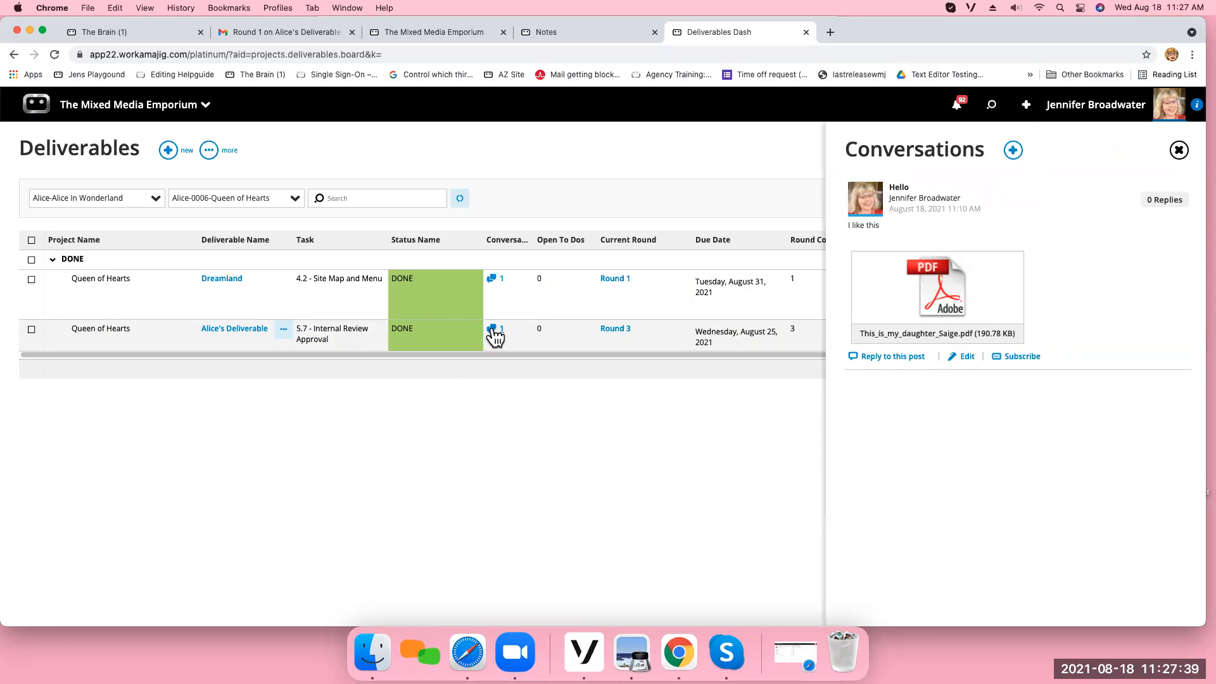
{"action": "left_click", "coordinate": [948, 309]}
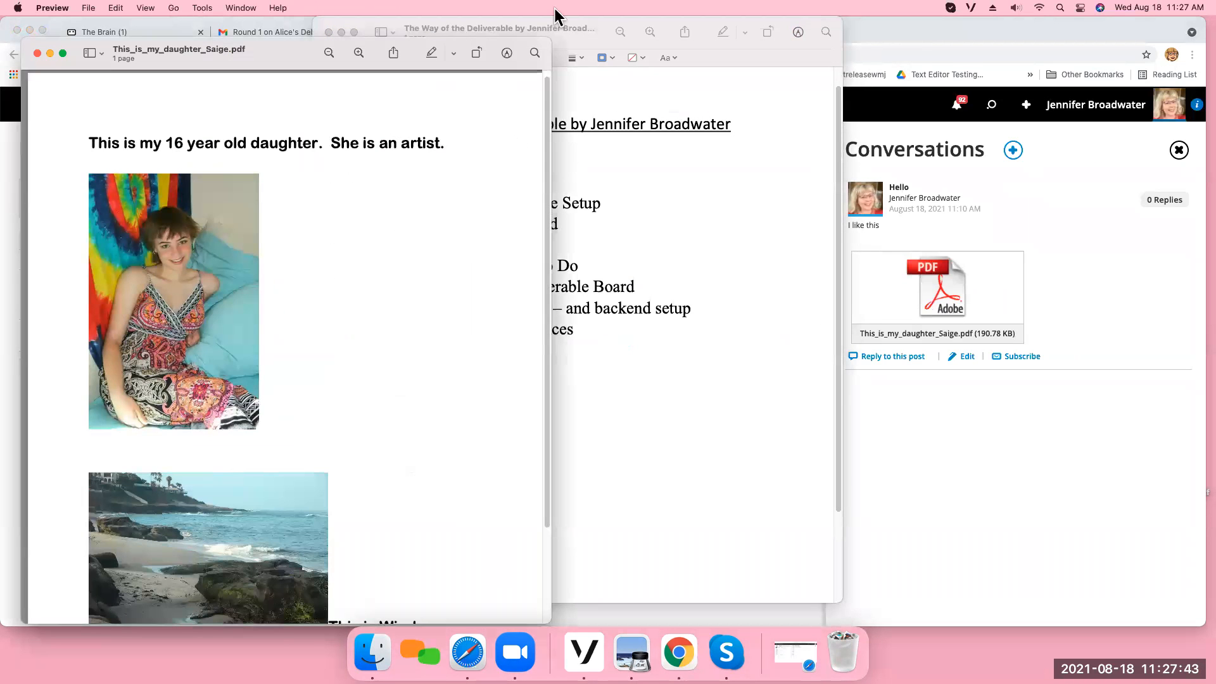
{"action": "left_click", "coordinate": [618, 30]}
{"action": "left_click", "coordinate": [341, 33]}
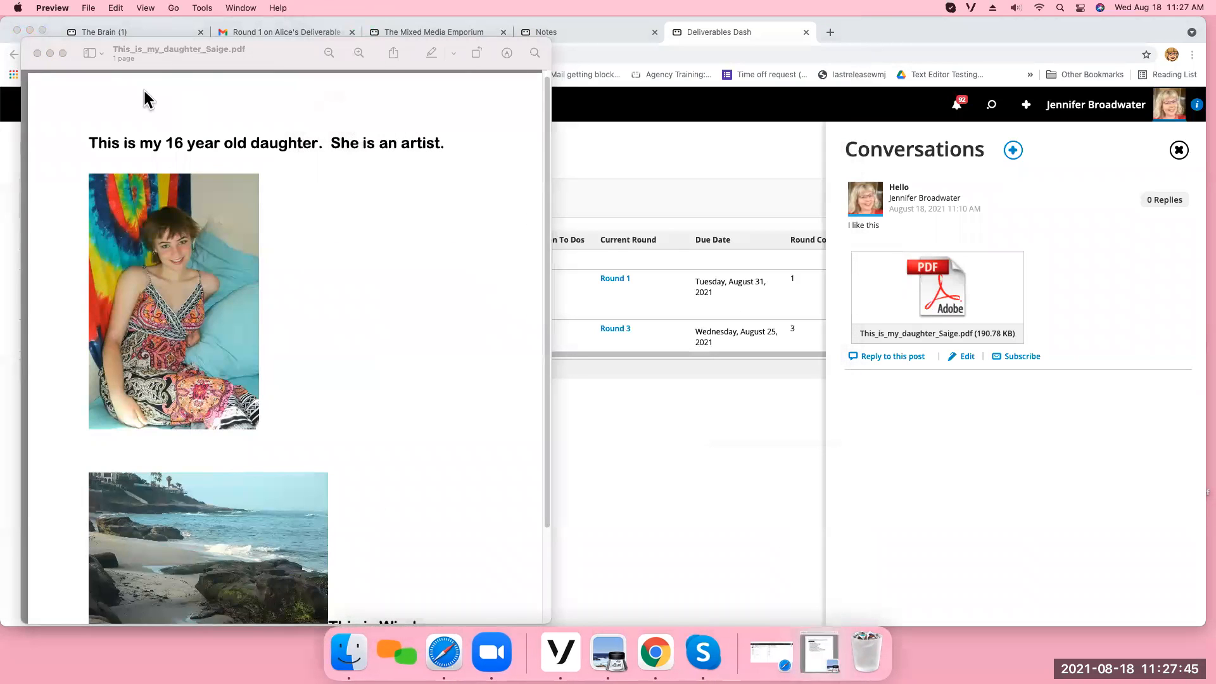
{"action": "left_click", "coordinate": [38, 53]}
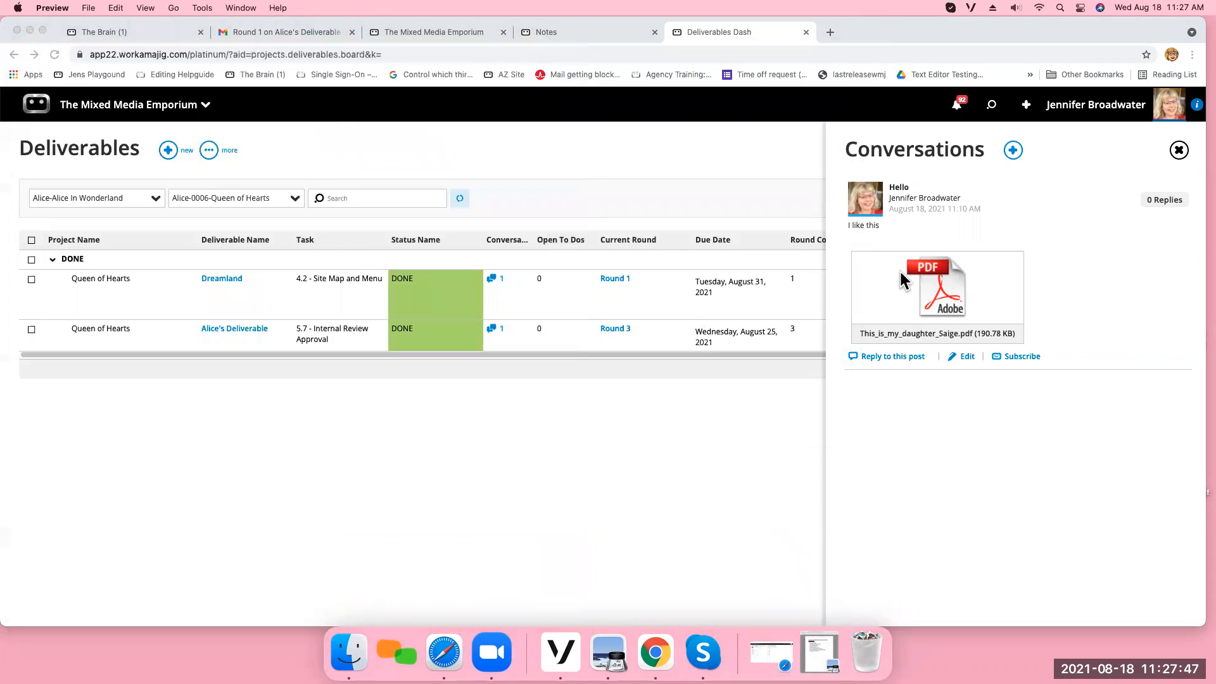
{"action": "left_click", "coordinate": [1177, 154]}
{"action": "left_click", "coordinate": [1177, 154]}
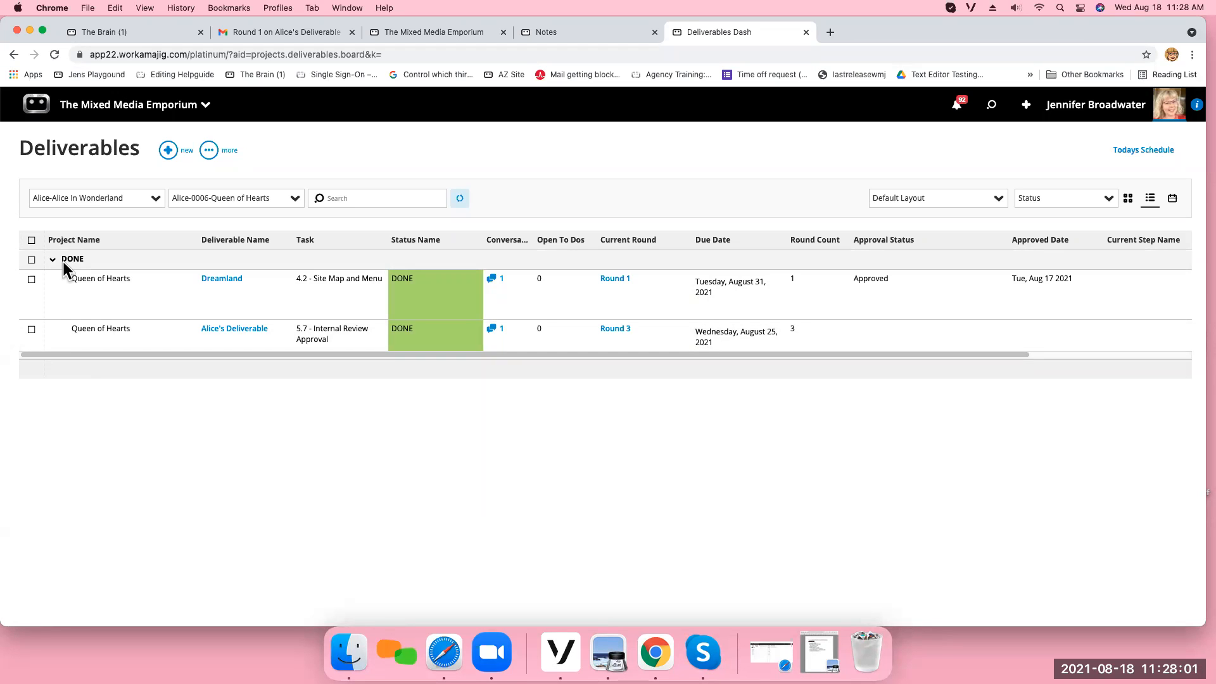
Review the deliverables on the board by status and on the August 2021 due date calendar.
{"action": "left_click", "coordinate": [1128, 199]}
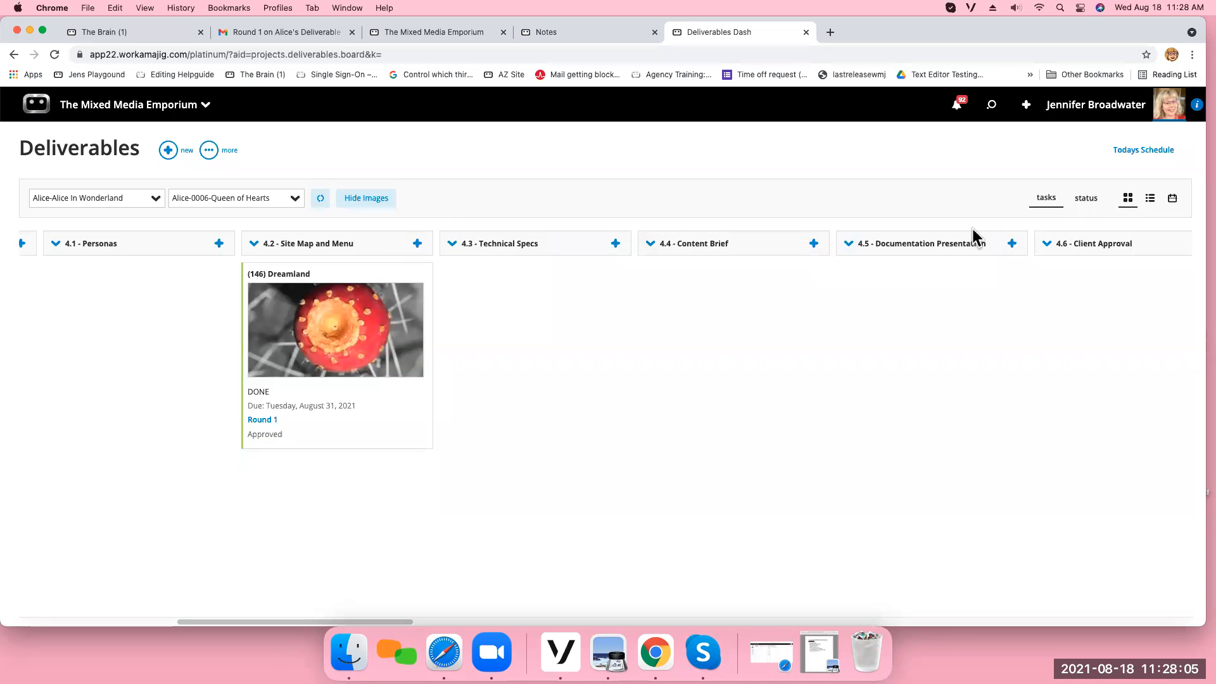
{"action": "left_click", "coordinate": [1083, 204]}
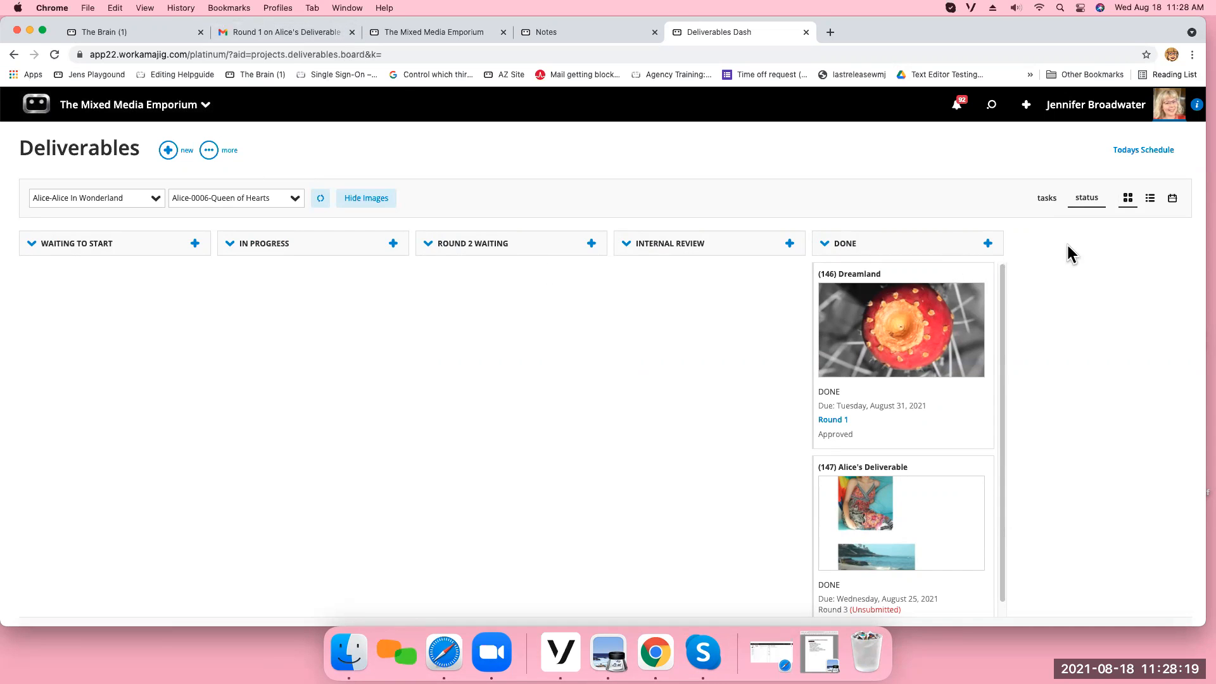
{"action": "left_click", "coordinate": [1172, 200]}
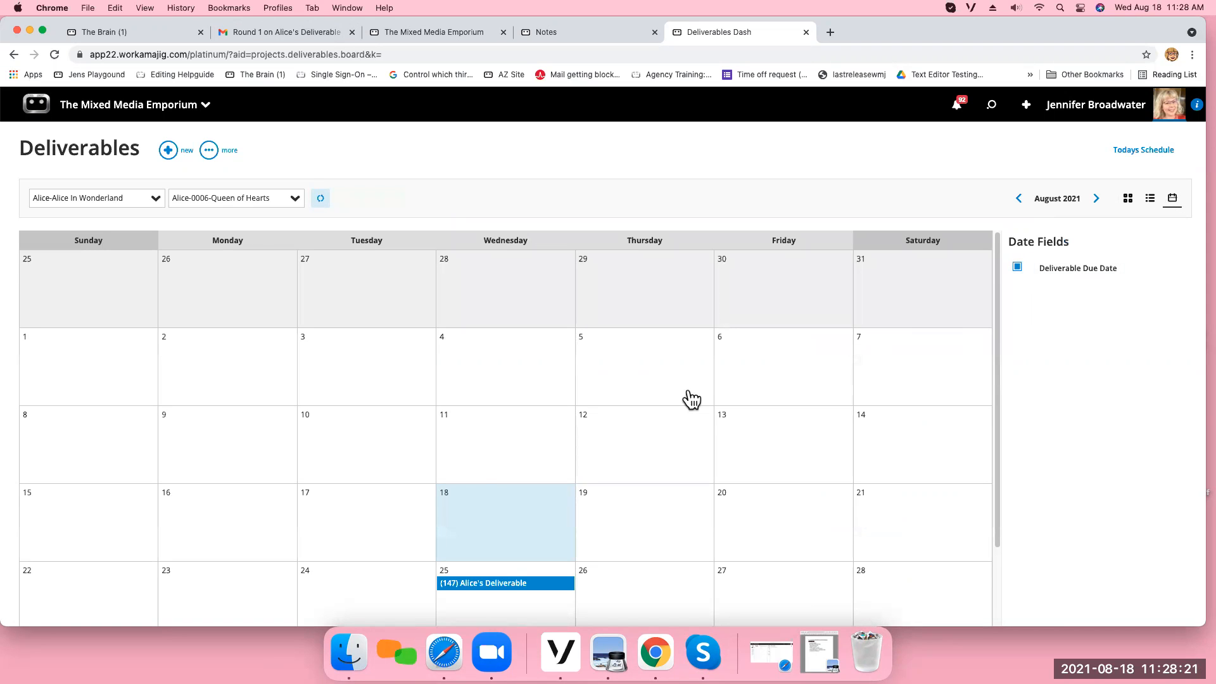
{"action": "left_click_drag", "start_coordinate": [998, 421], "coordinate": [999, 500]}
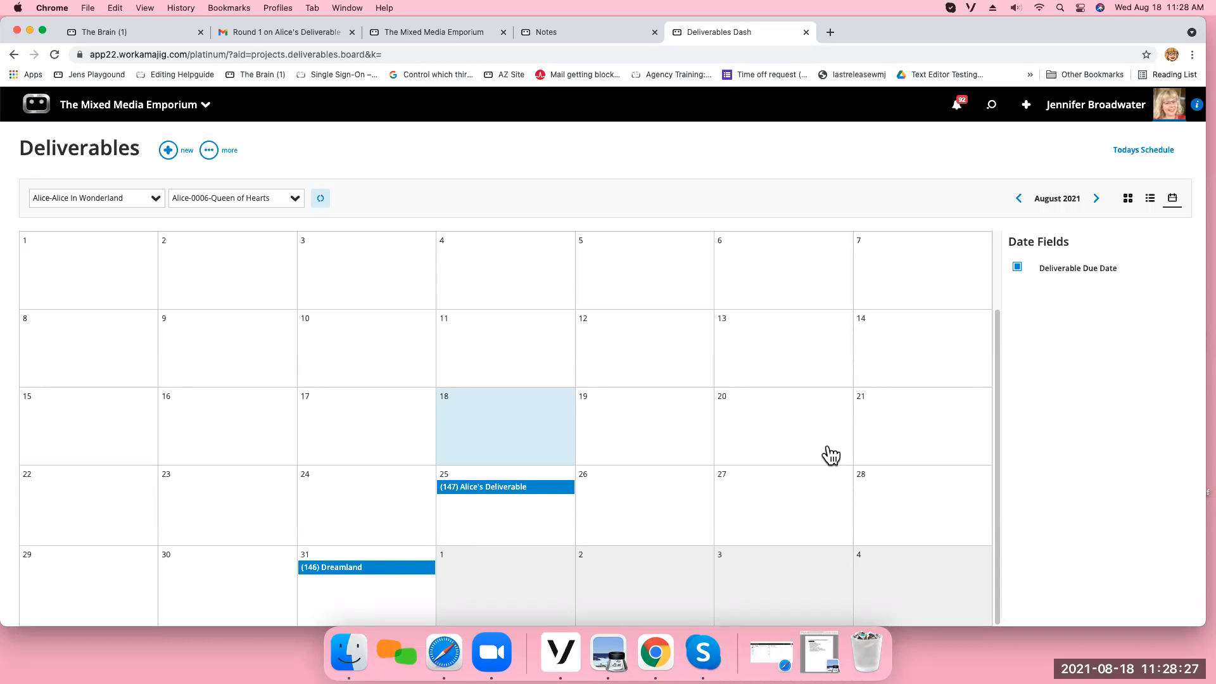
Return to the status board and turn its card images off and back on.
{"action": "left_click", "coordinate": [1128, 205]}
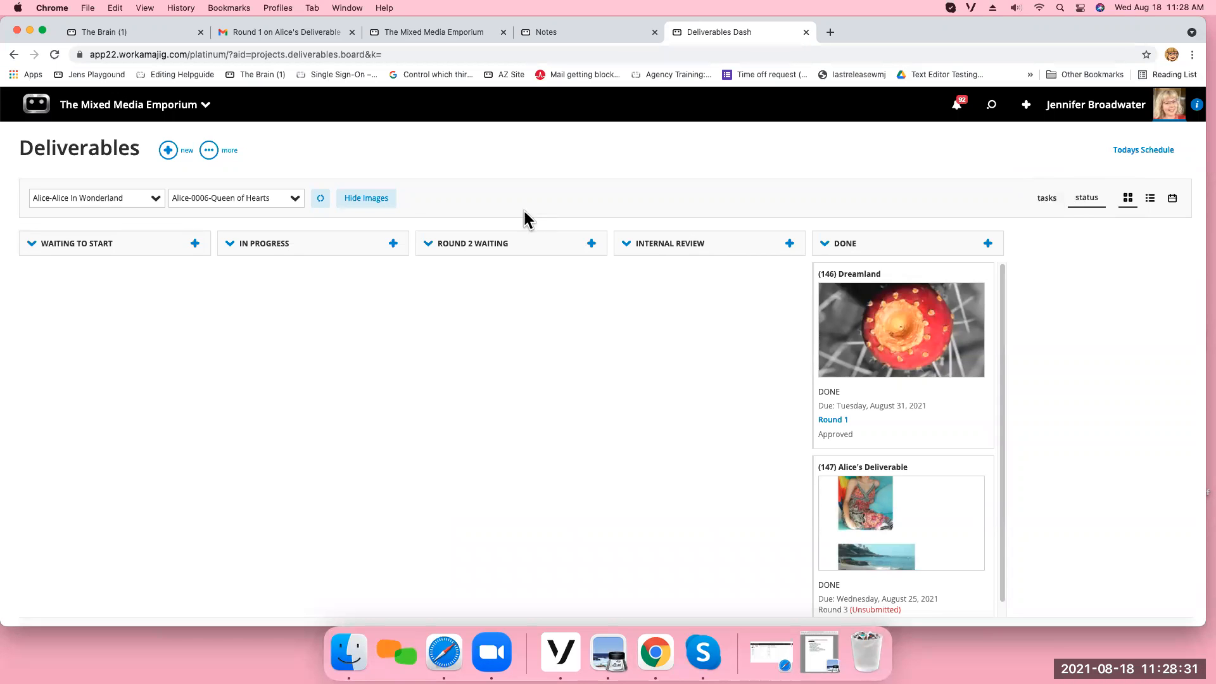
{"action": "left_click", "coordinate": [365, 201]}
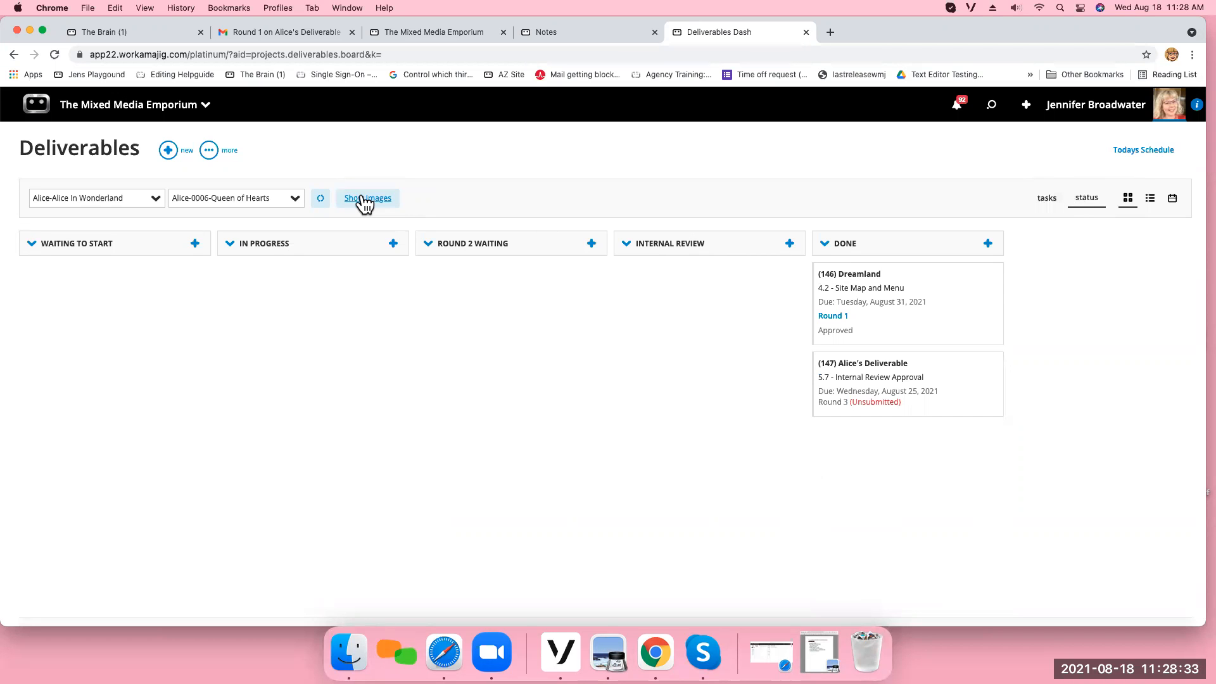
{"action": "left_click", "coordinate": [365, 200]}
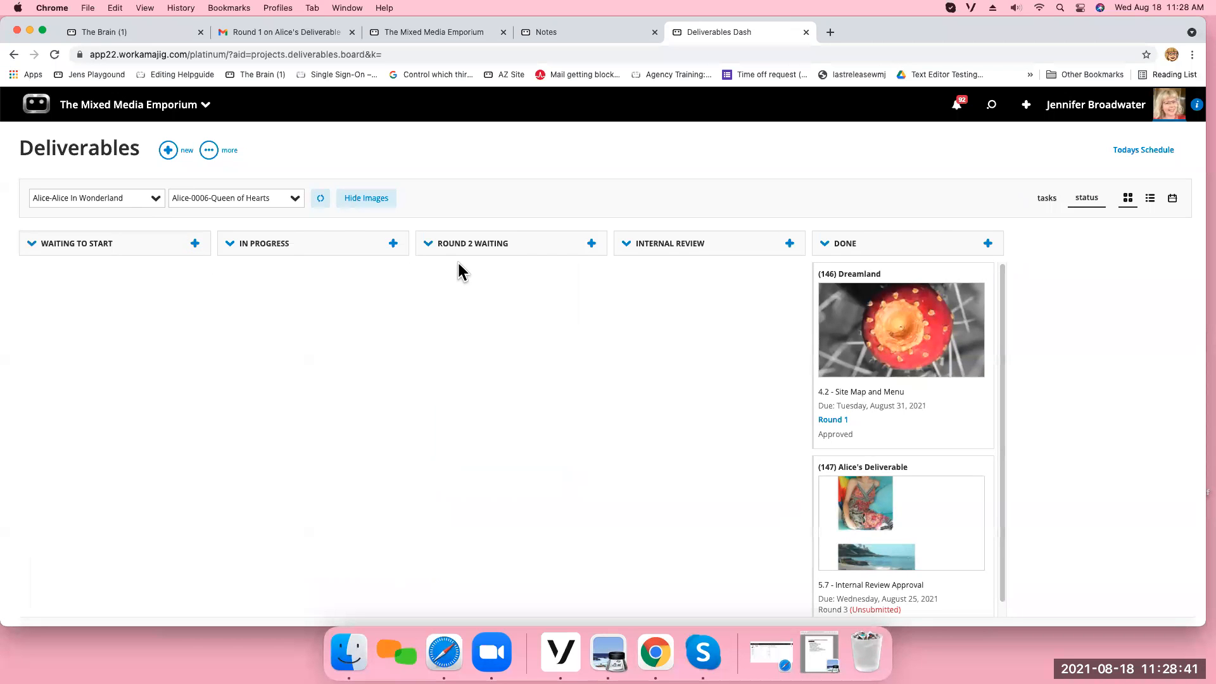
Open the project manager's Today page and run its Deliverables view without any search criteria.
{"action": "left_click", "coordinate": [157, 112]}
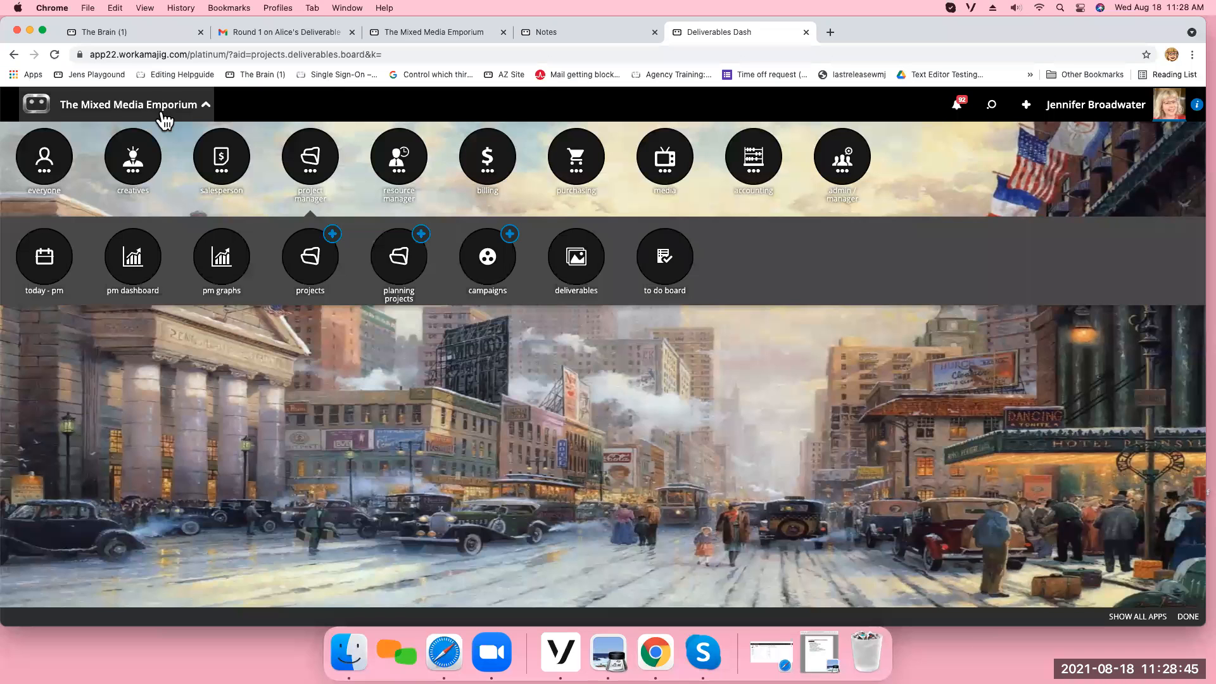
{"action": "left_click", "coordinate": [303, 161]}
{"action": "left_click", "coordinate": [302, 161]}
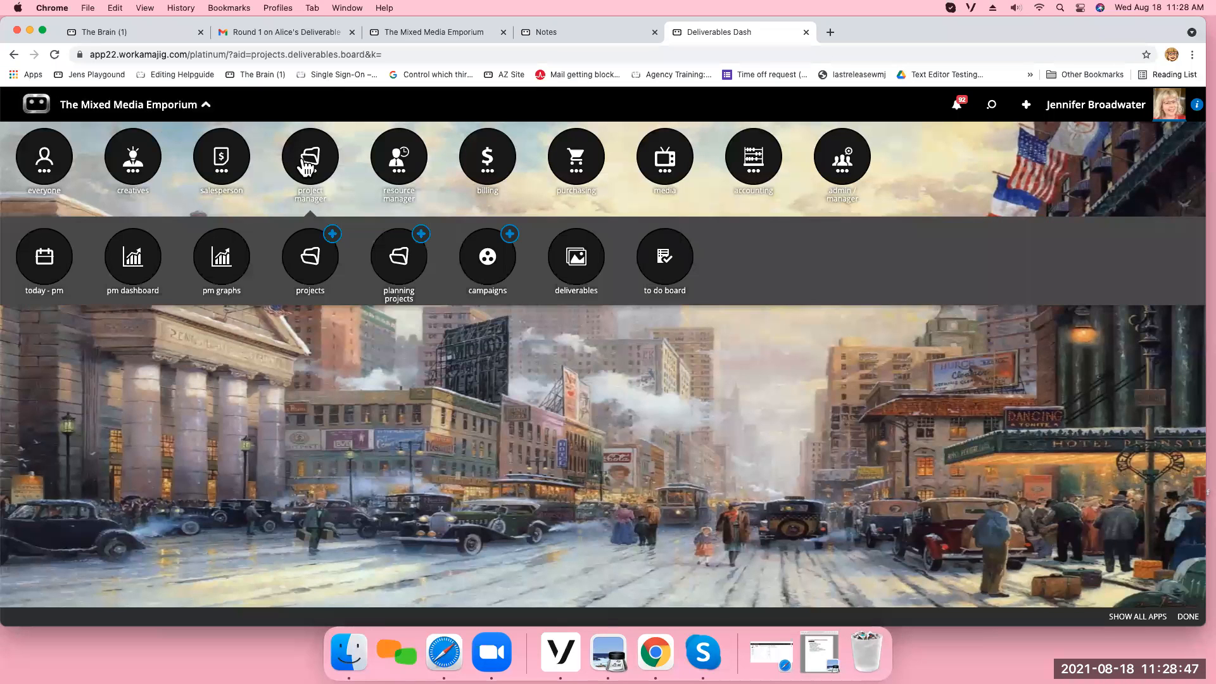
{"action": "left_click", "coordinate": [39, 265]}
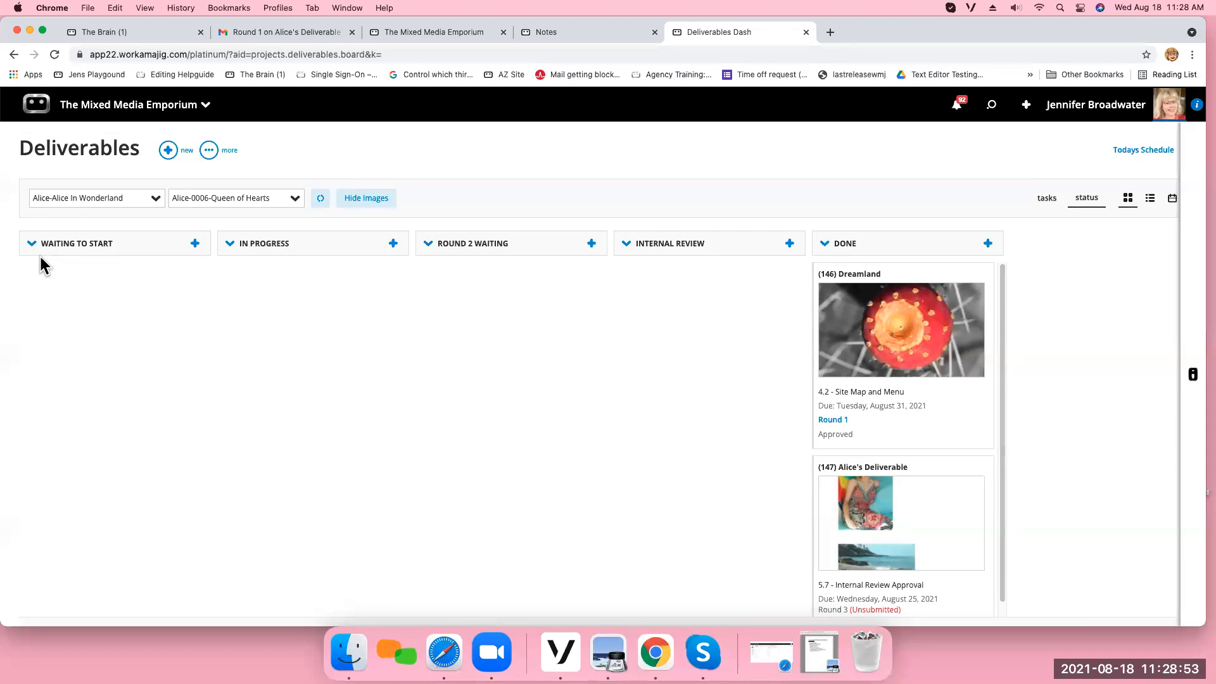
{"action": "left_click_drag", "start_coordinate": [256, 231], "coordinate": [222, 424]}
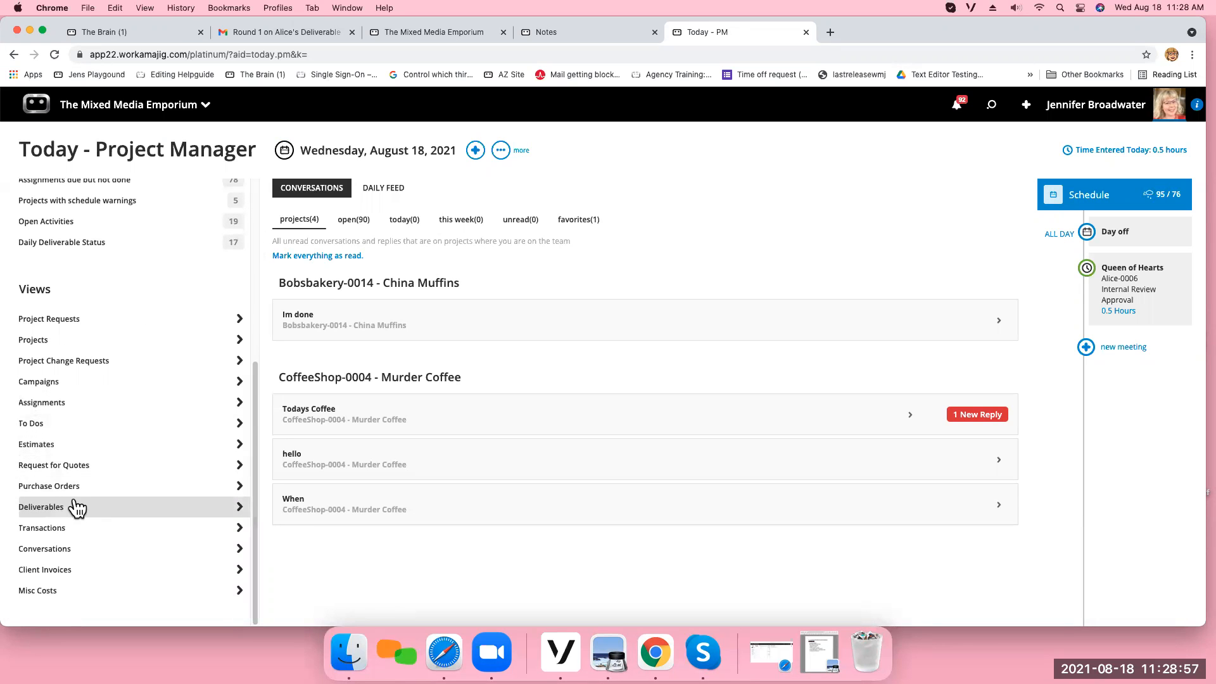
{"action": "left_click", "coordinate": [52, 509]}
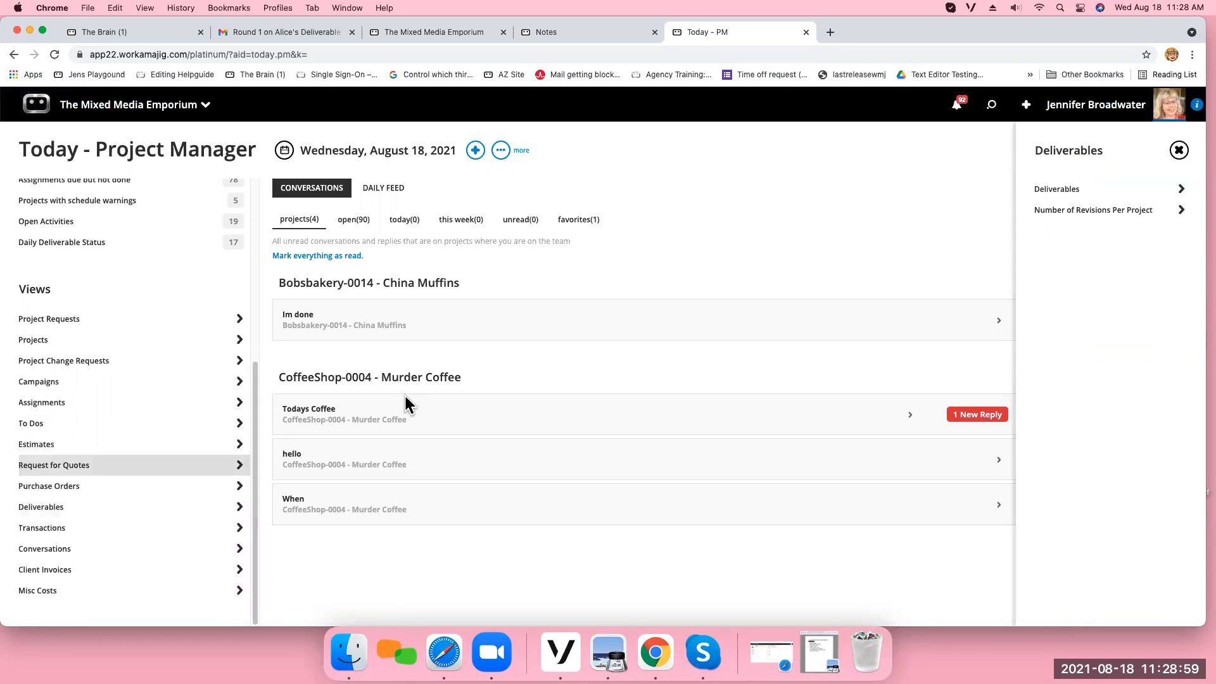
{"action": "left_click", "coordinate": [1072, 190]}
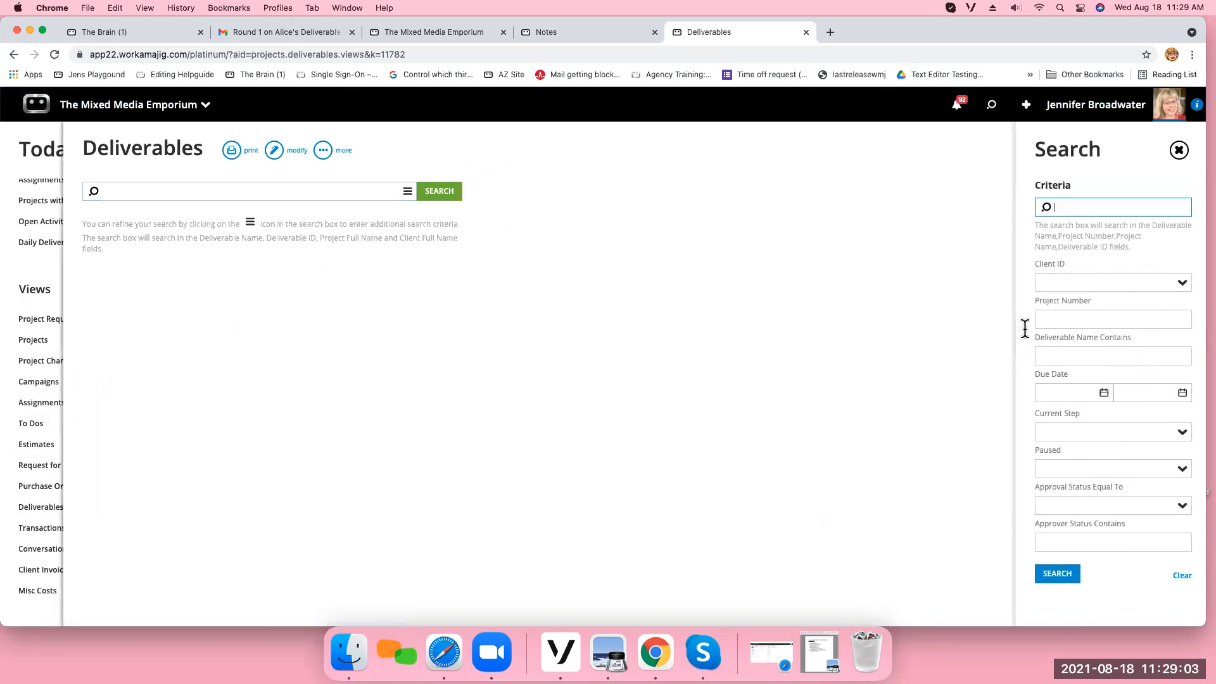
{"action": "left_click", "coordinate": [1066, 575]}
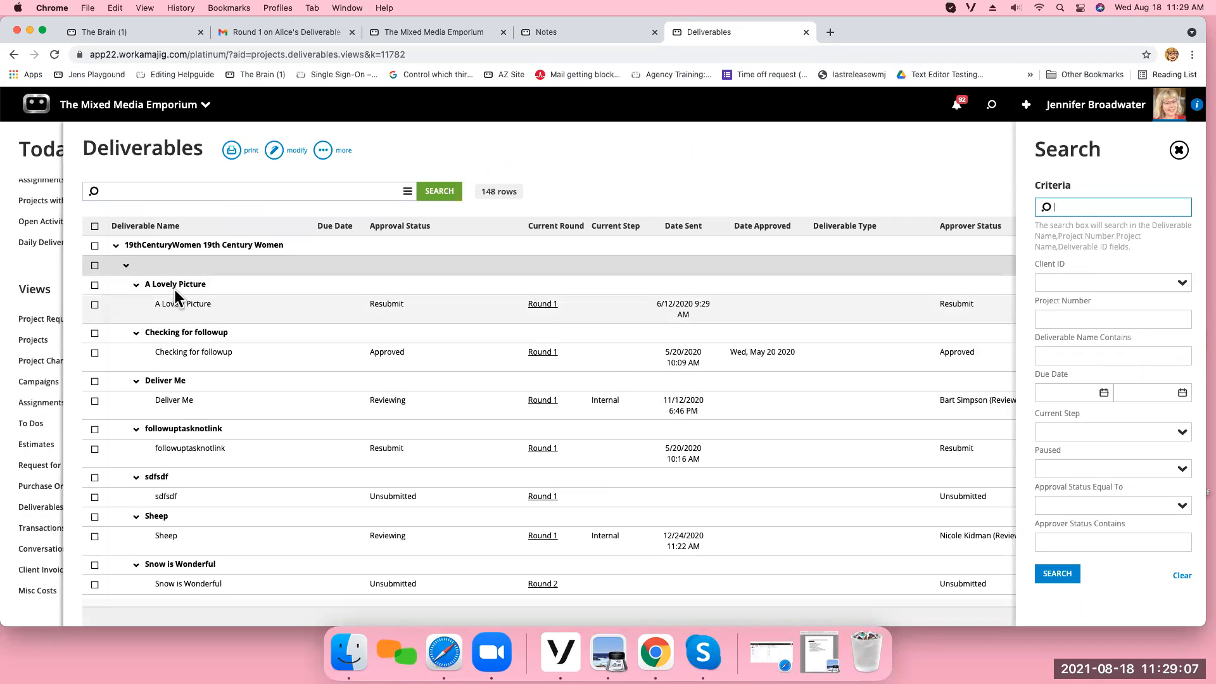
Collapse the 19th Century Women and Academic Advising client groups in the Deliverables view, then close the view.
{"action": "left_click", "coordinate": [116, 246]}
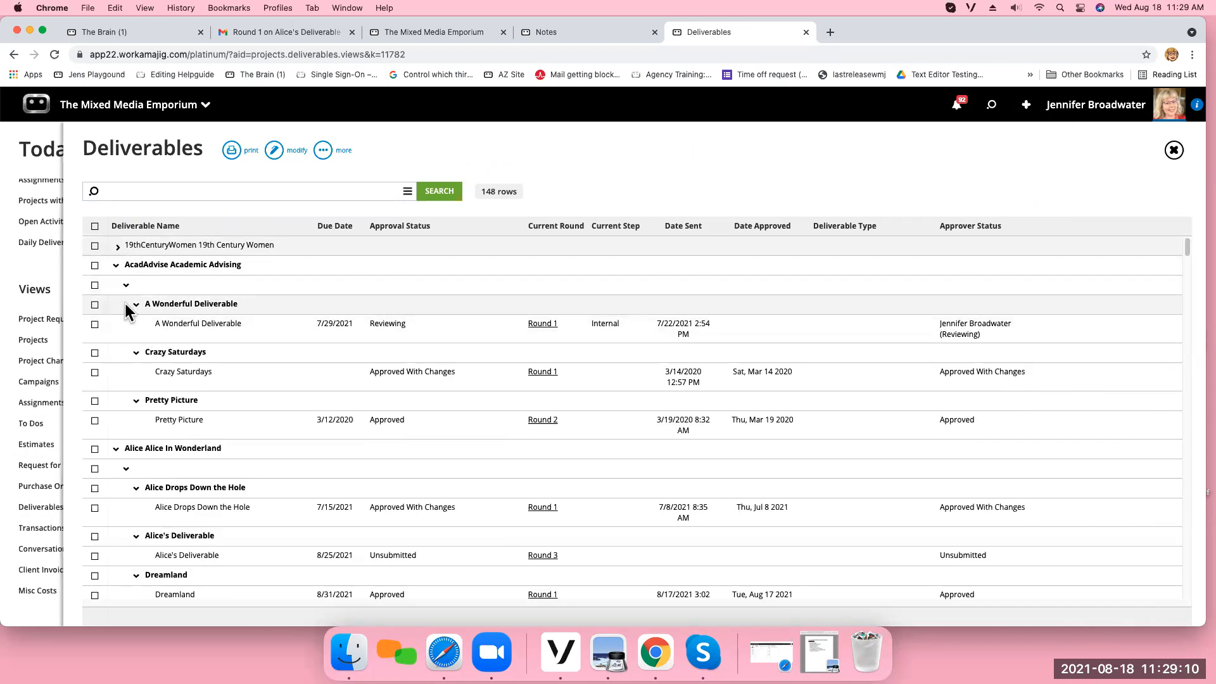
{"action": "left_click", "coordinate": [117, 265]}
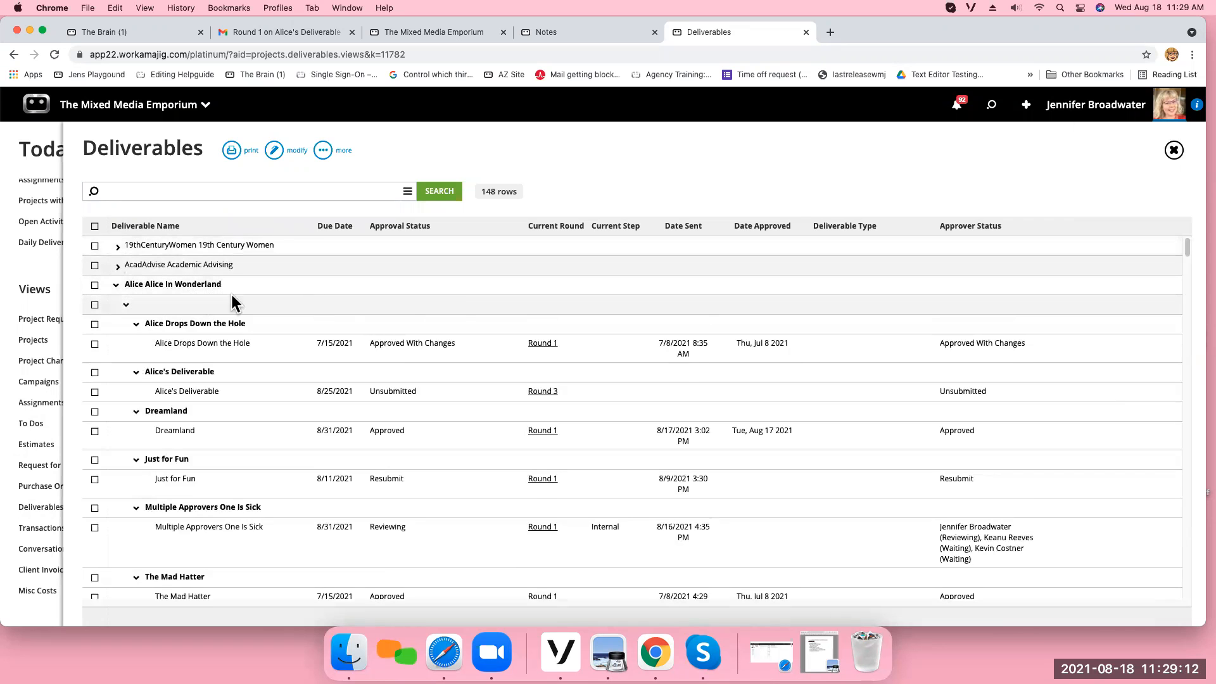
{"action": "left_click", "coordinate": [1173, 152]}
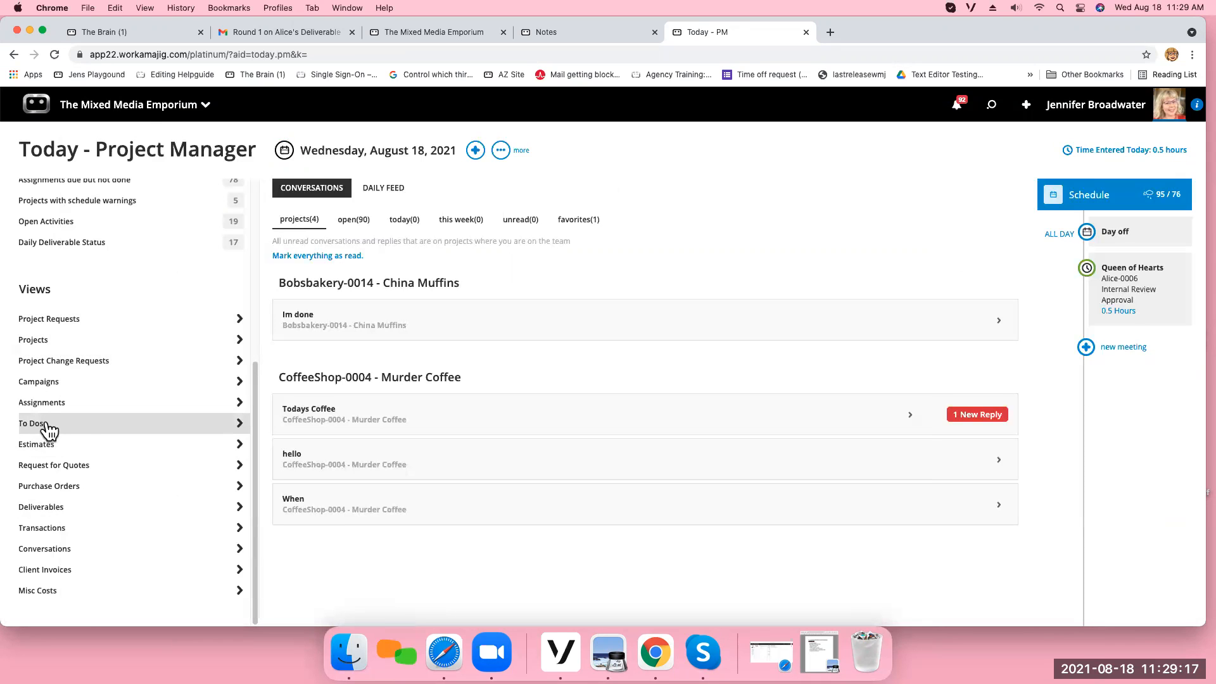
Run the Number of Revisions Per Project view for all clients and collapse the 19th Century Women and Academic Advising groups.
{"action": "left_click", "coordinate": [57, 510]}
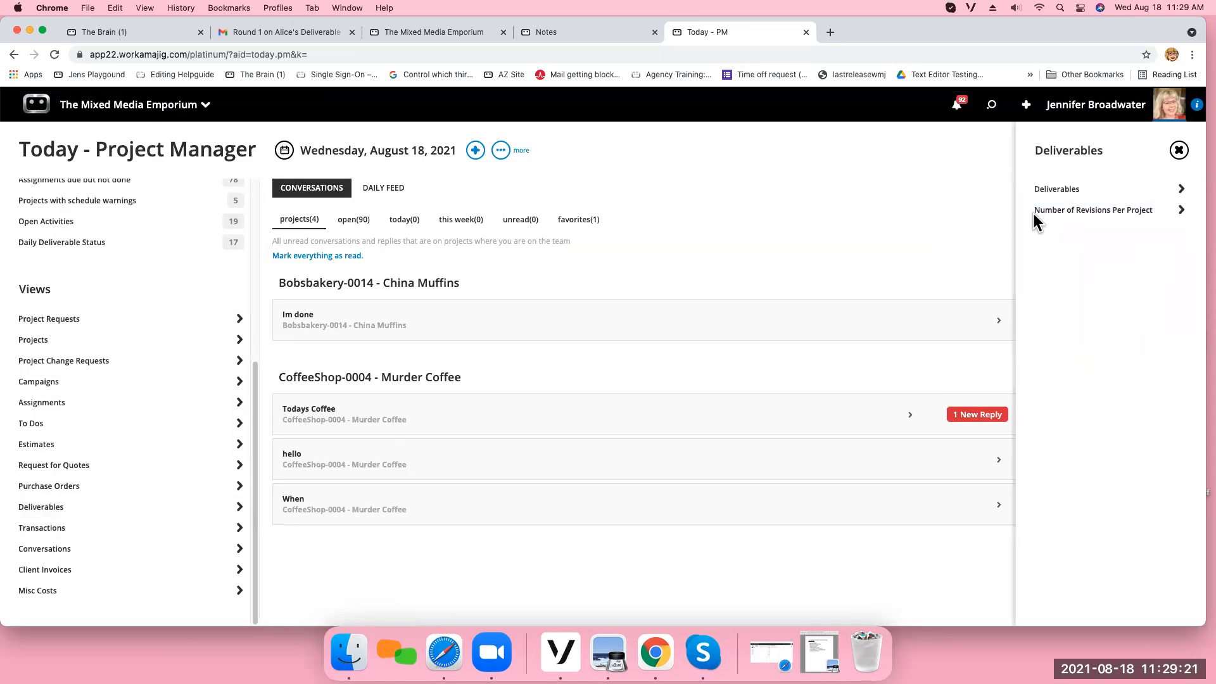
{"action": "left_click", "coordinate": [1093, 210]}
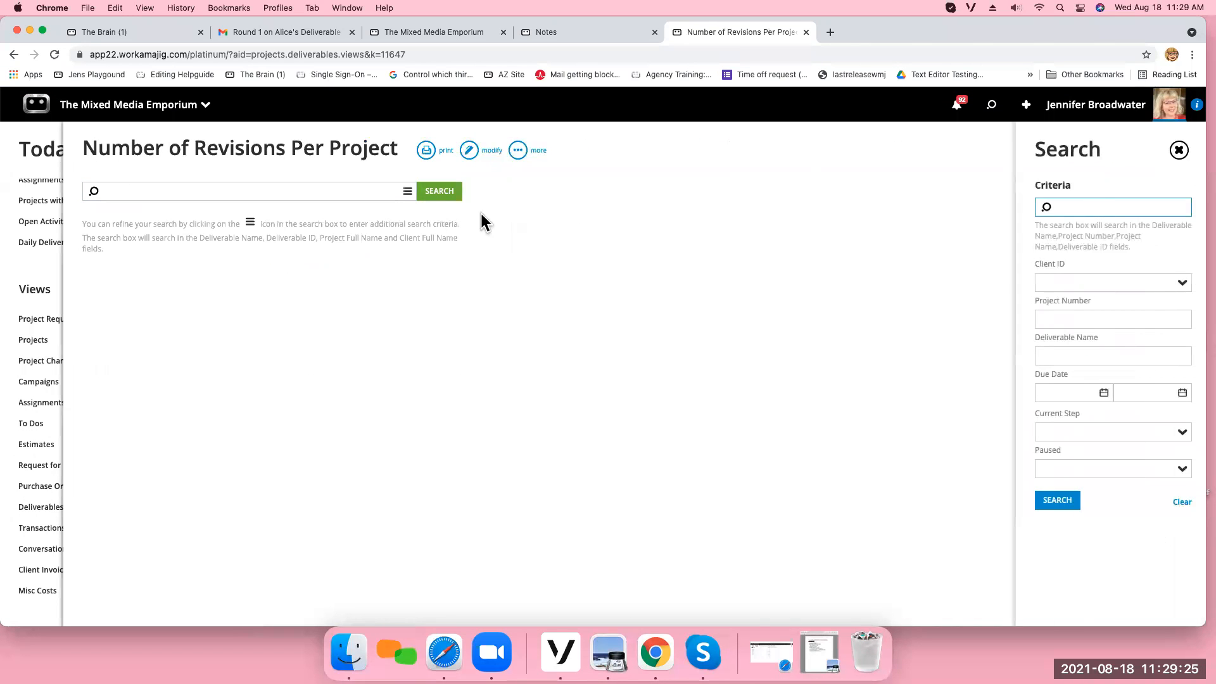
{"action": "left_click", "coordinate": [439, 192]}
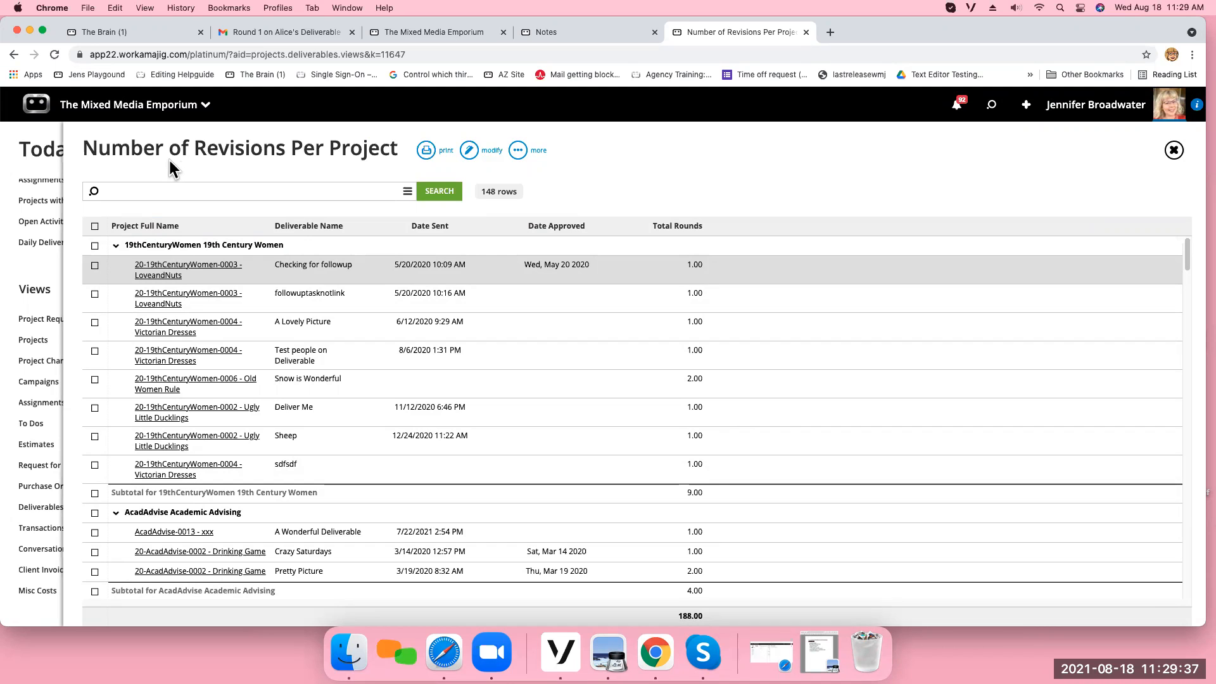
{"action": "left_click", "coordinate": [116, 249]}
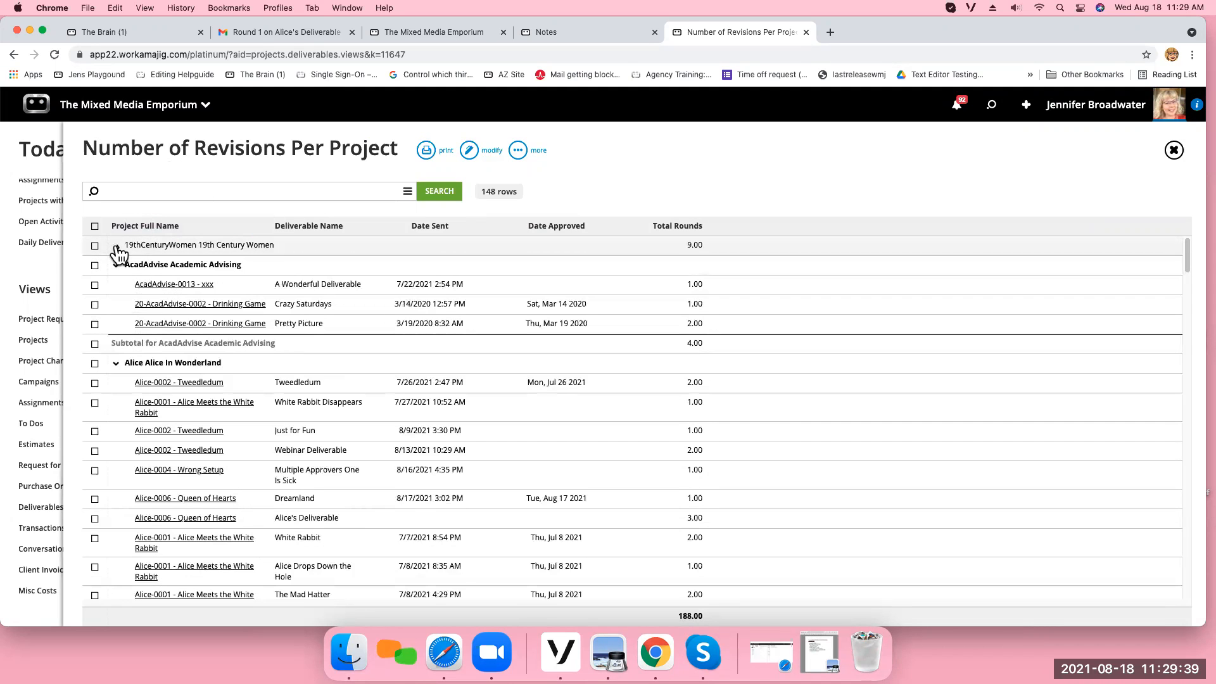
{"action": "left_click", "coordinate": [117, 266]}
Filter the Number of Revisions Per Project view by the client ID Alice.
{"action": "left_click", "coordinate": [408, 194]}
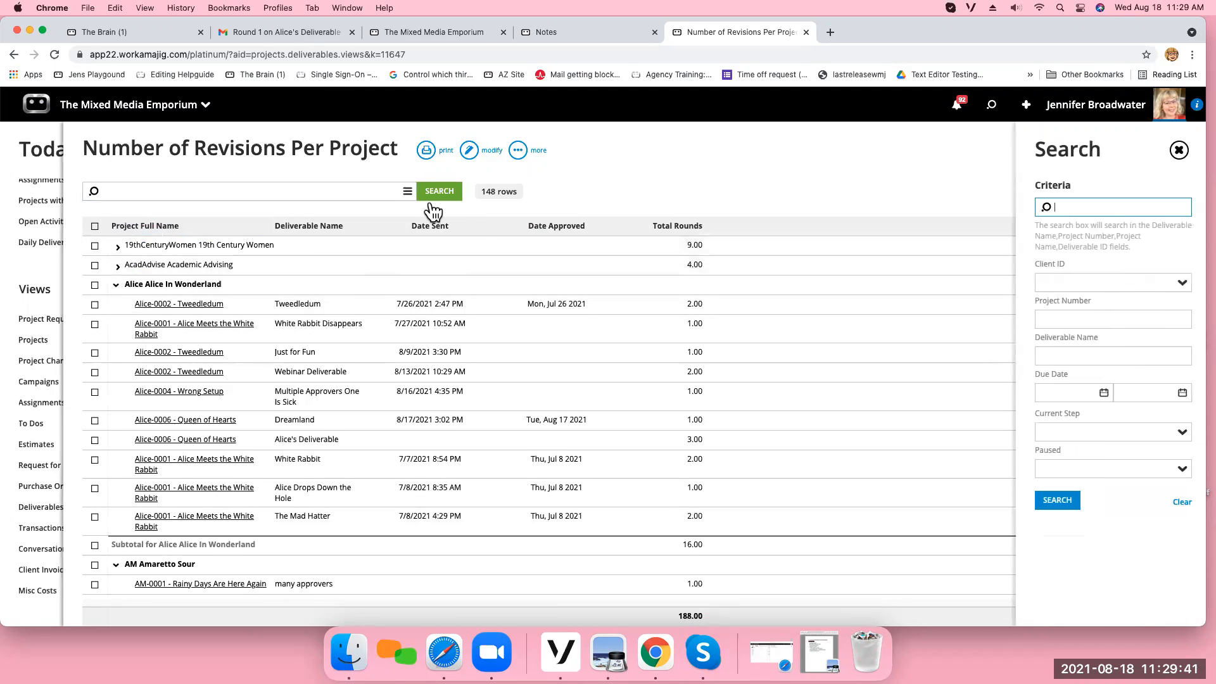
{"action": "left_click", "coordinate": [1182, 283]}
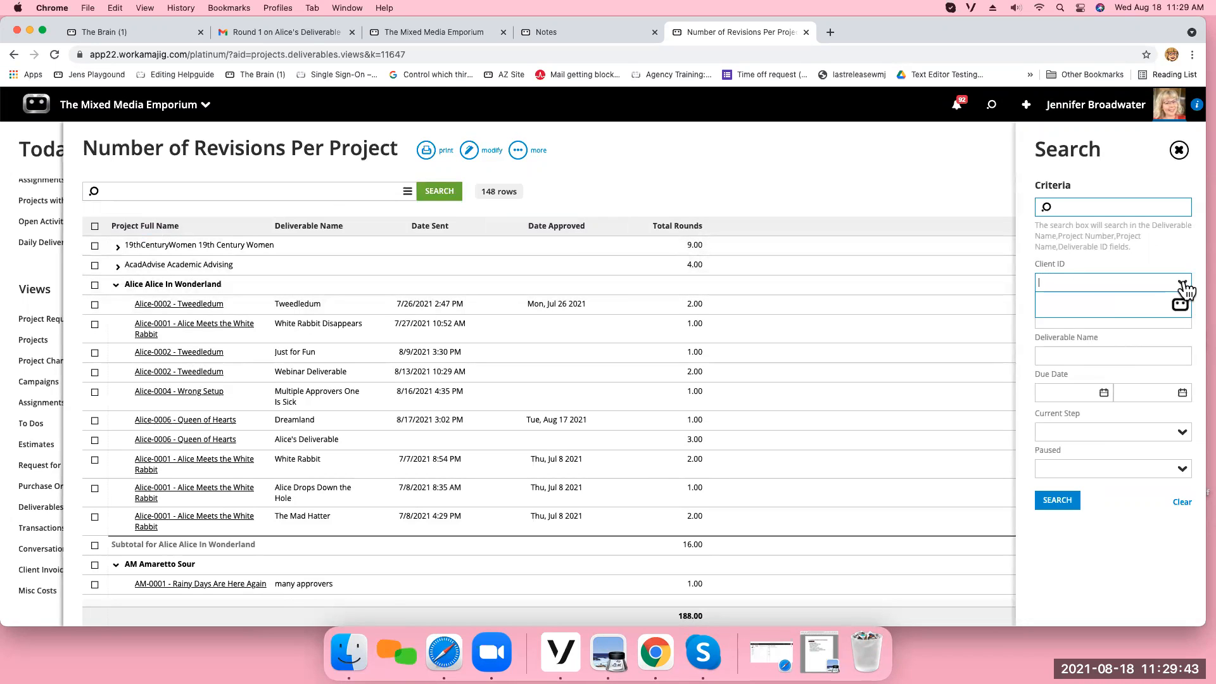
{"action": "left_click", "coordinate": [1093, 370]}
{"action": "left_click", "coordinate": [1057, 501]}
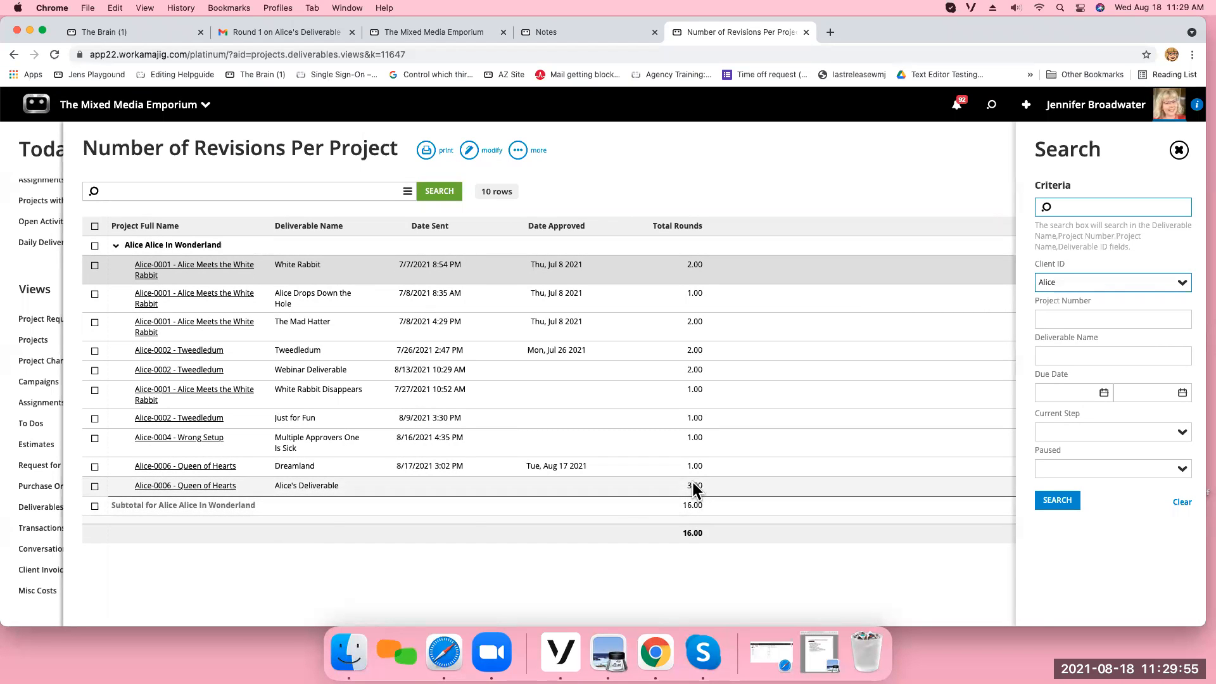
Open the report center and run the custom Deliverable Detail report from Other Reports without search criteria.
{"action": "left_click", "coordinate": [170, 104]}
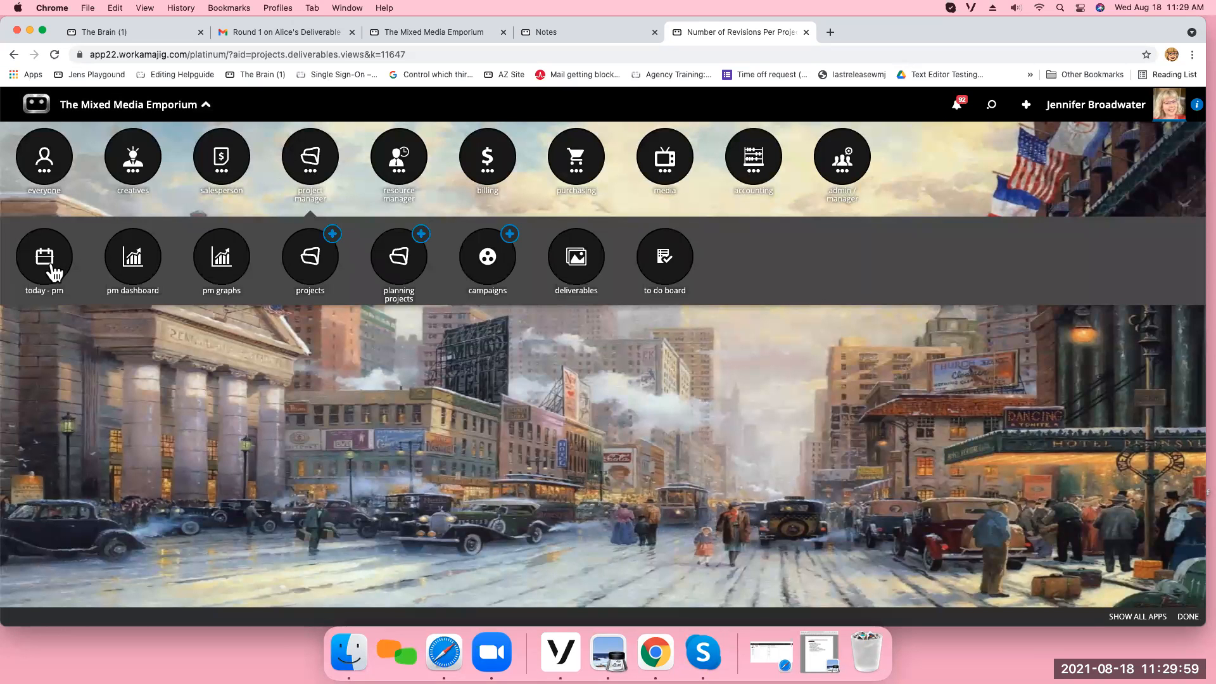
{"action": "left_click", "coordinate": [47, 171]}
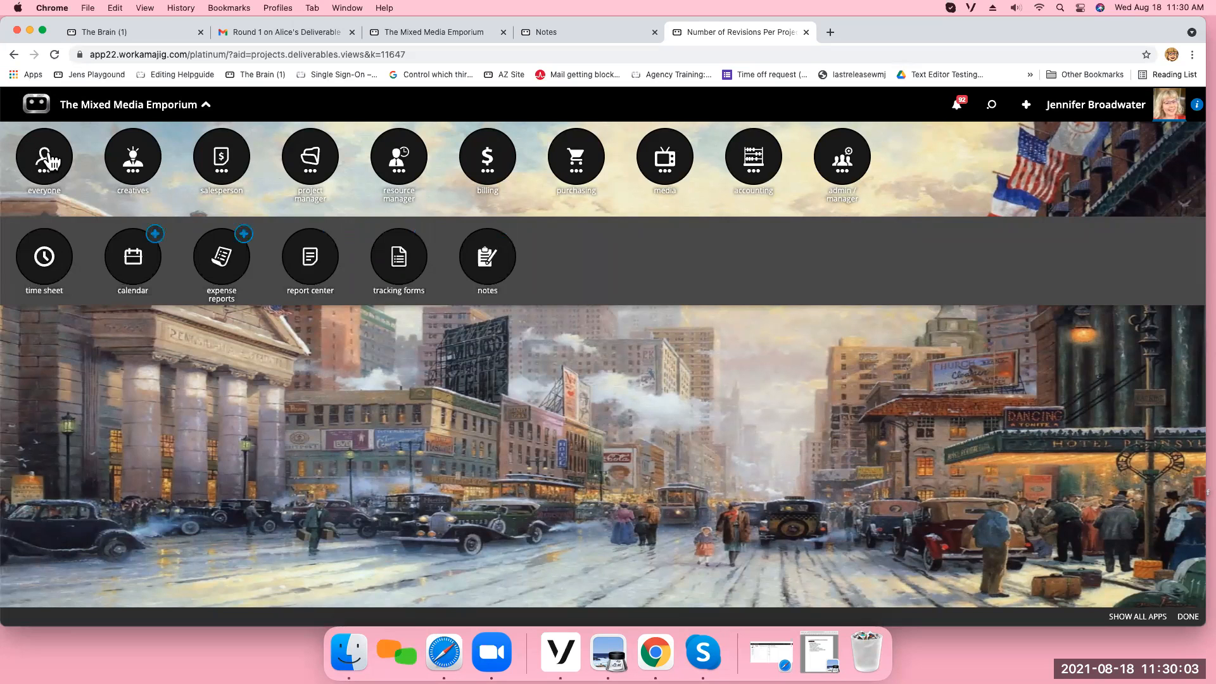
{"action": "left_click", "coordinate": [311, 266]}
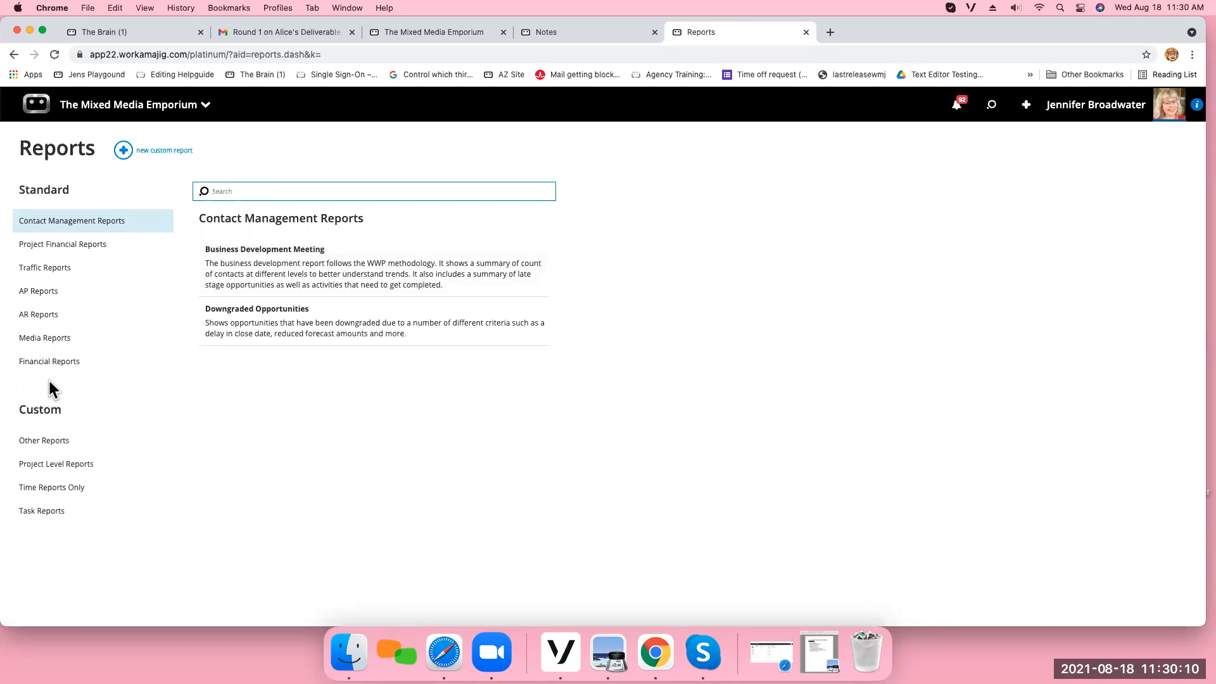
{"action": "left_click", "coordinate": [51, 440]}
{"action": "left_click_drag", "start_coordinate": [551, 239], "coordinate": [545, 340]}
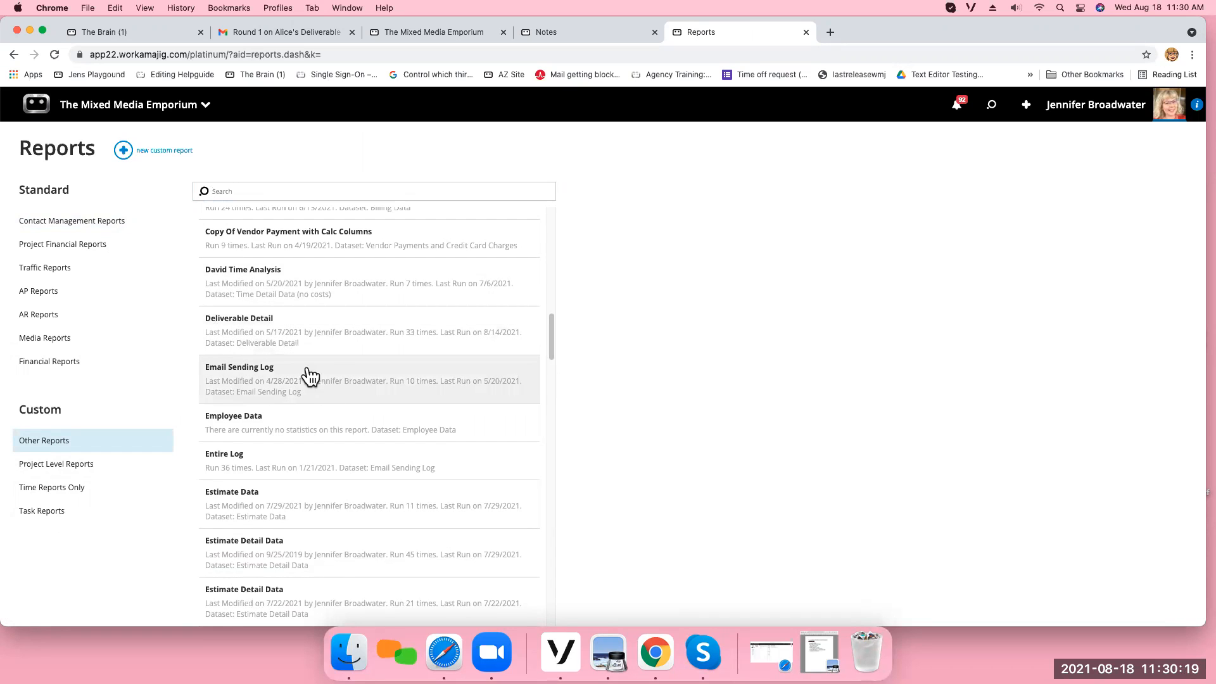
{"action": "left_click", "coordinate": [238, 335]}
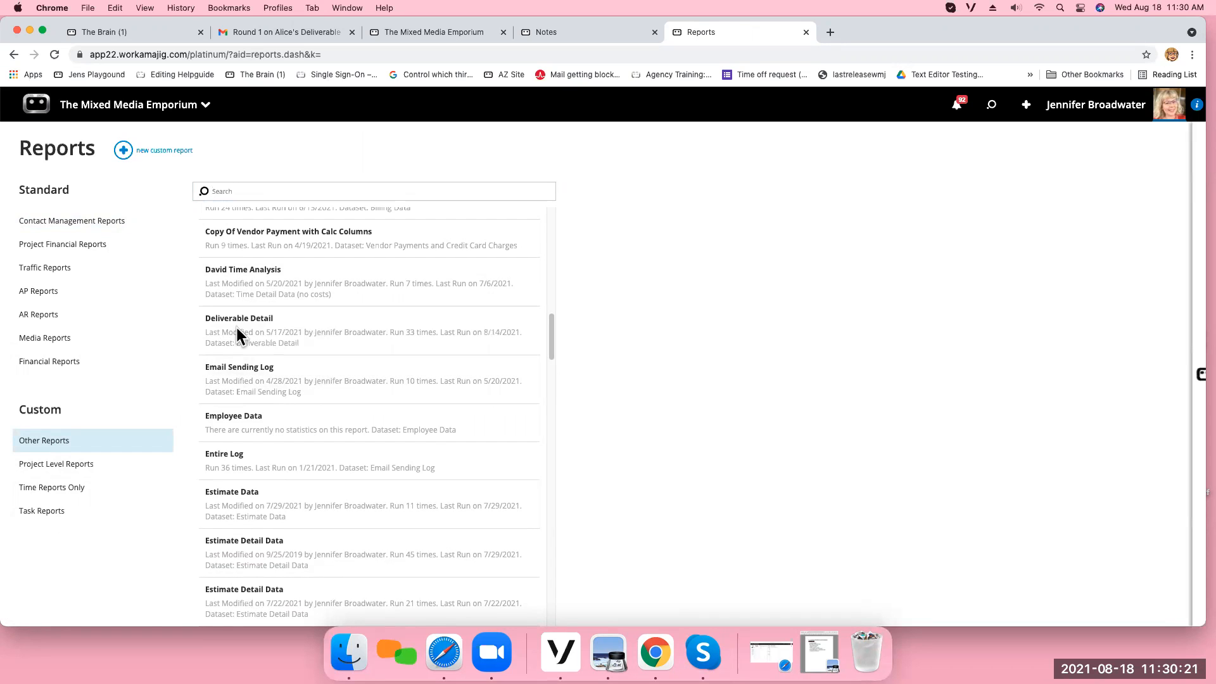
{"action": "left_click", "coordinate": [439, 194]}
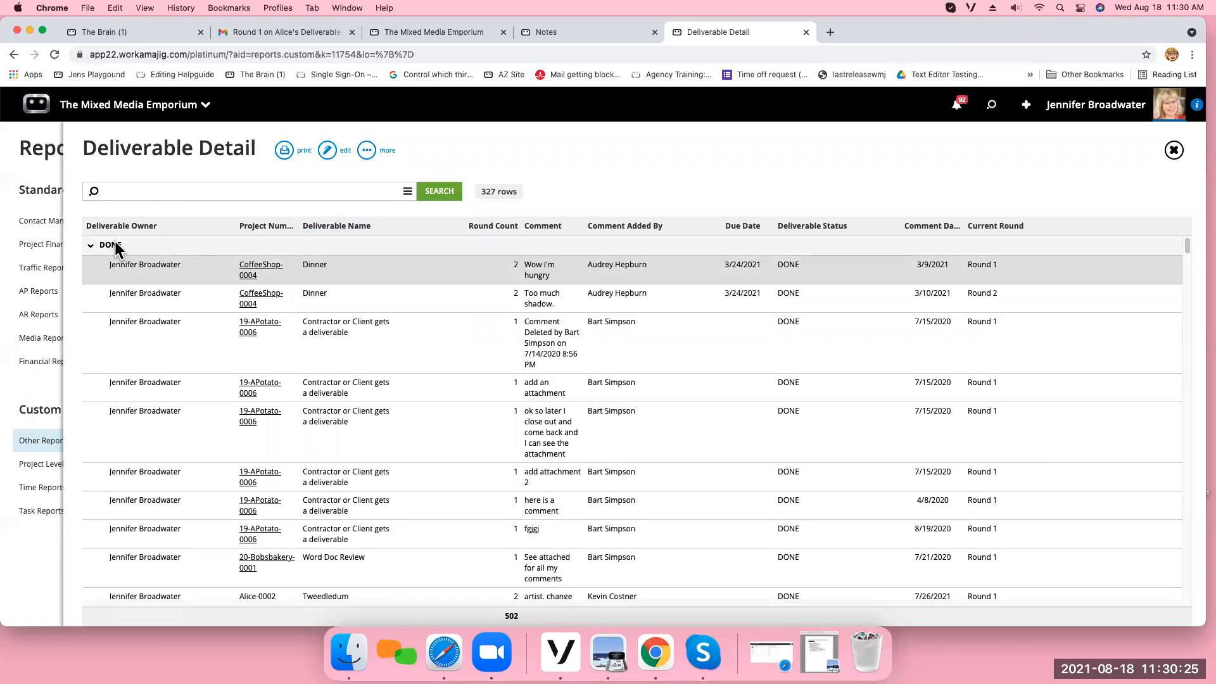
Collapse the DONE, IN PROGRESS and INTERNAL REVIEW groups in the Deliverable Detail report.
{"action": "left_click", "coordinate": [111, 247]}
{"action": "left_click", "coordinate": [109, 267]}
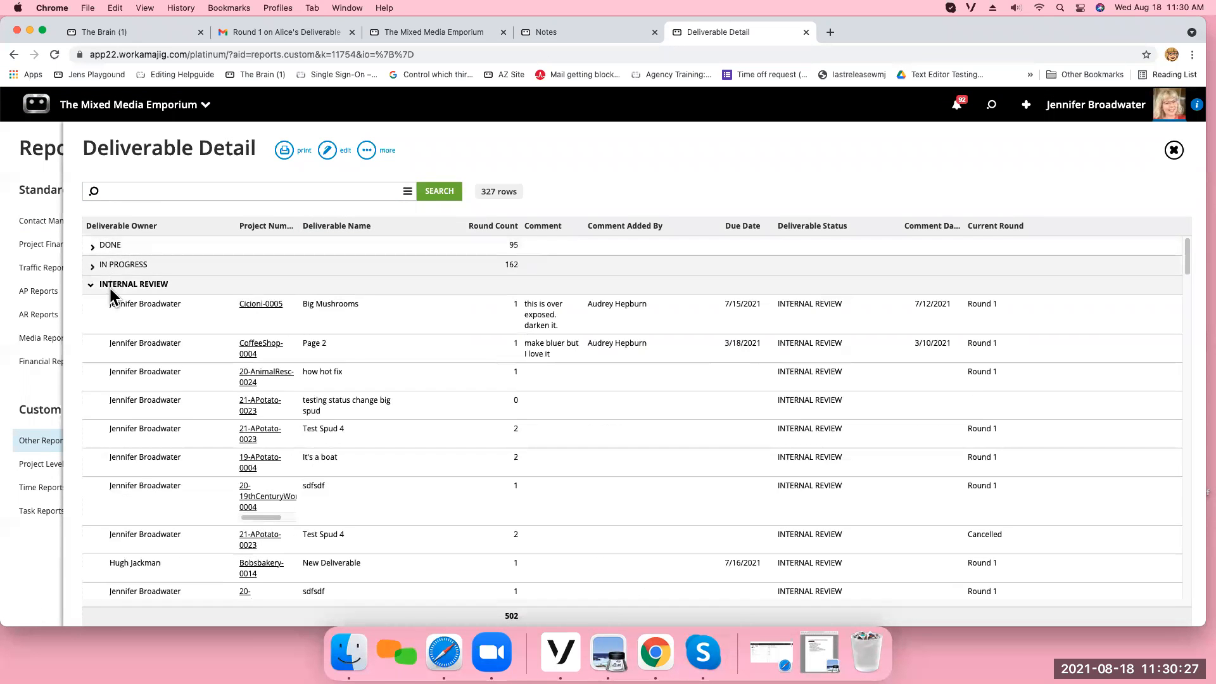
{"action": "left_click", "coordinate": [113, 285]}
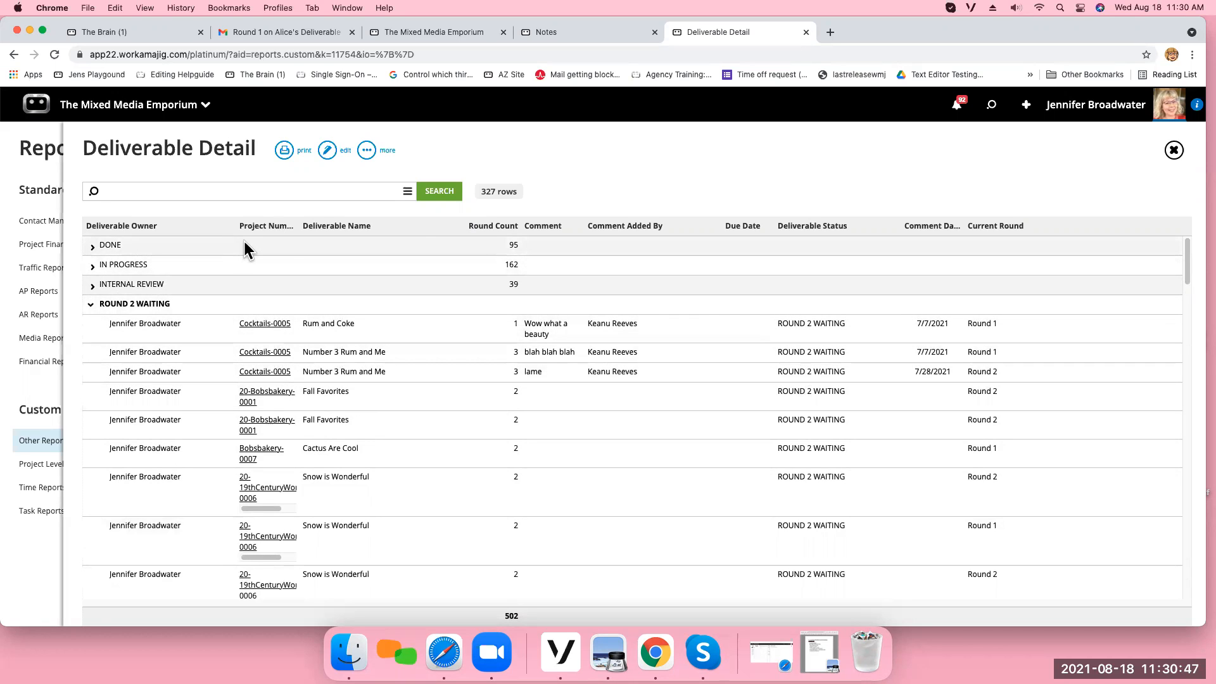
Set the browser aside to check the agenda document in Preview, then return to Workamajig in Chrome.
{"action": "left_click", "coordinate": [170, 120]}
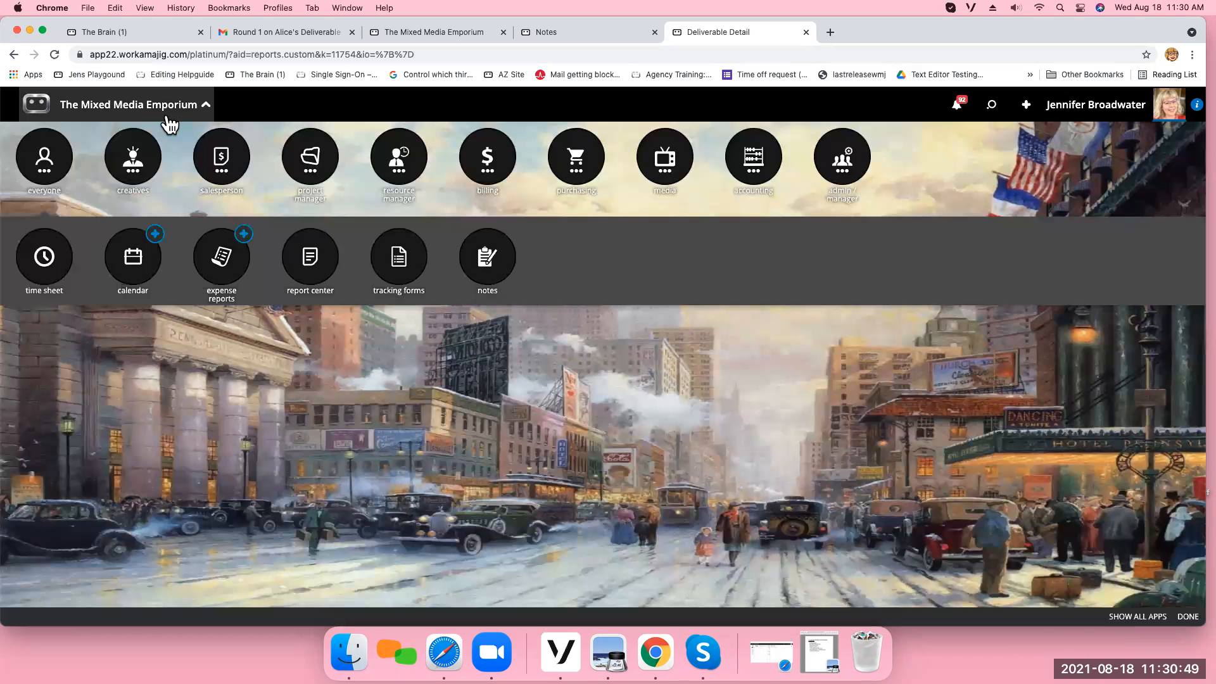
{"action": "left_click", "coordinate": [30, 30]}
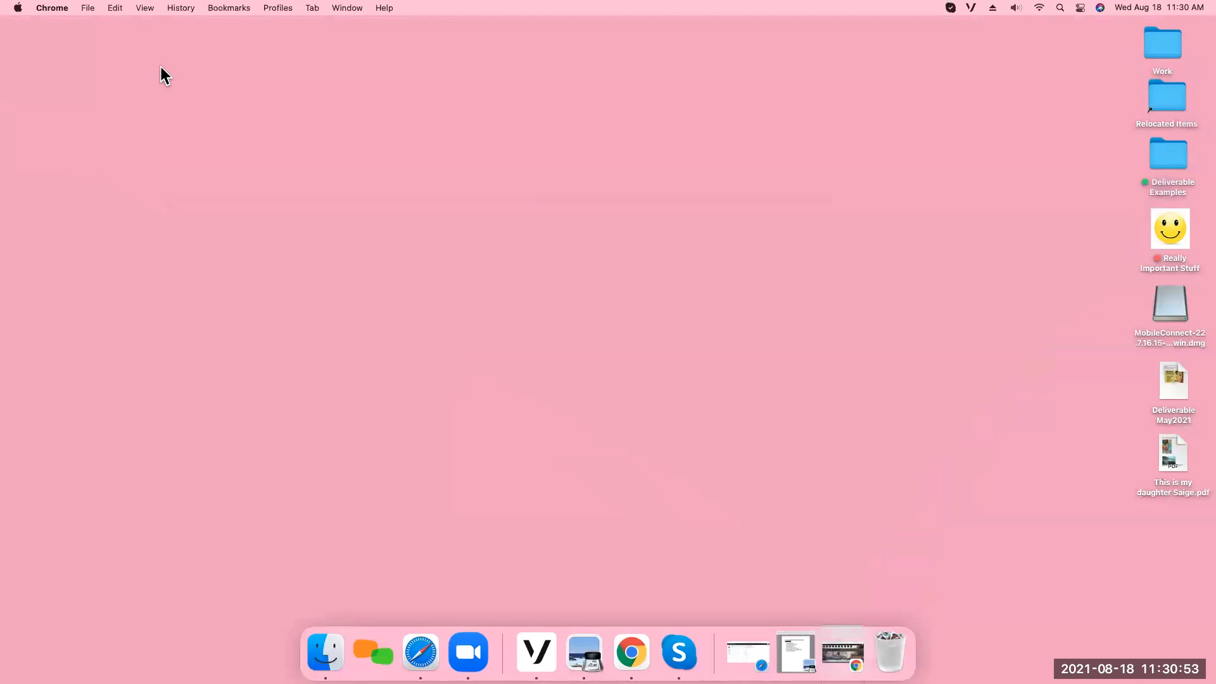
{"action": "left_click", "coordinate": [794, 653]}
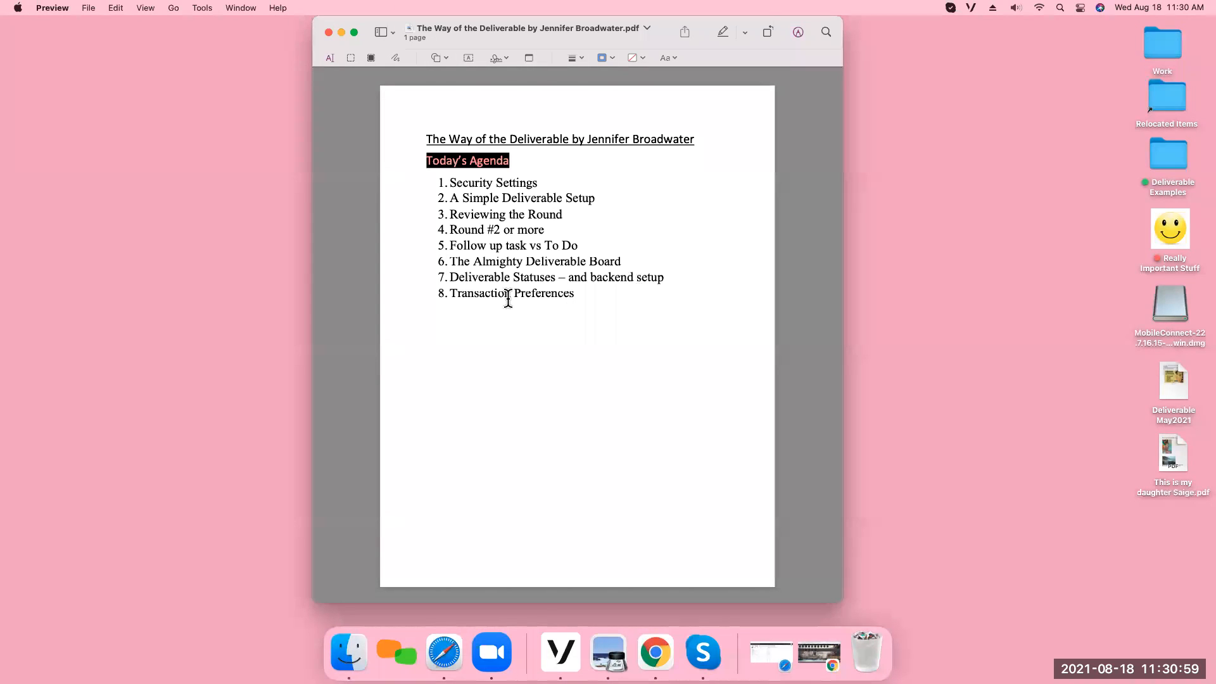
{"action": "left_click", "coordinate": [646, 643]}
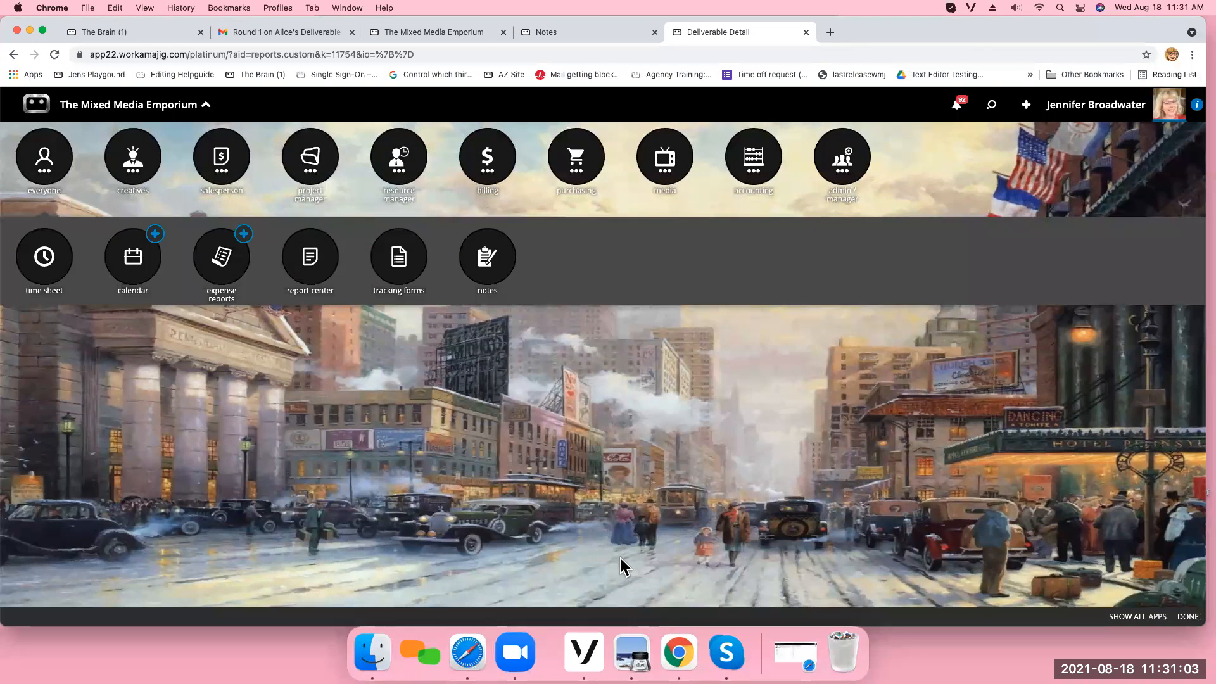
Open the Transaction Preferences in System Setup and view the Projects options and the Deliverables review settings.
{"action": "left_click", "coordinate": [843, 176]}
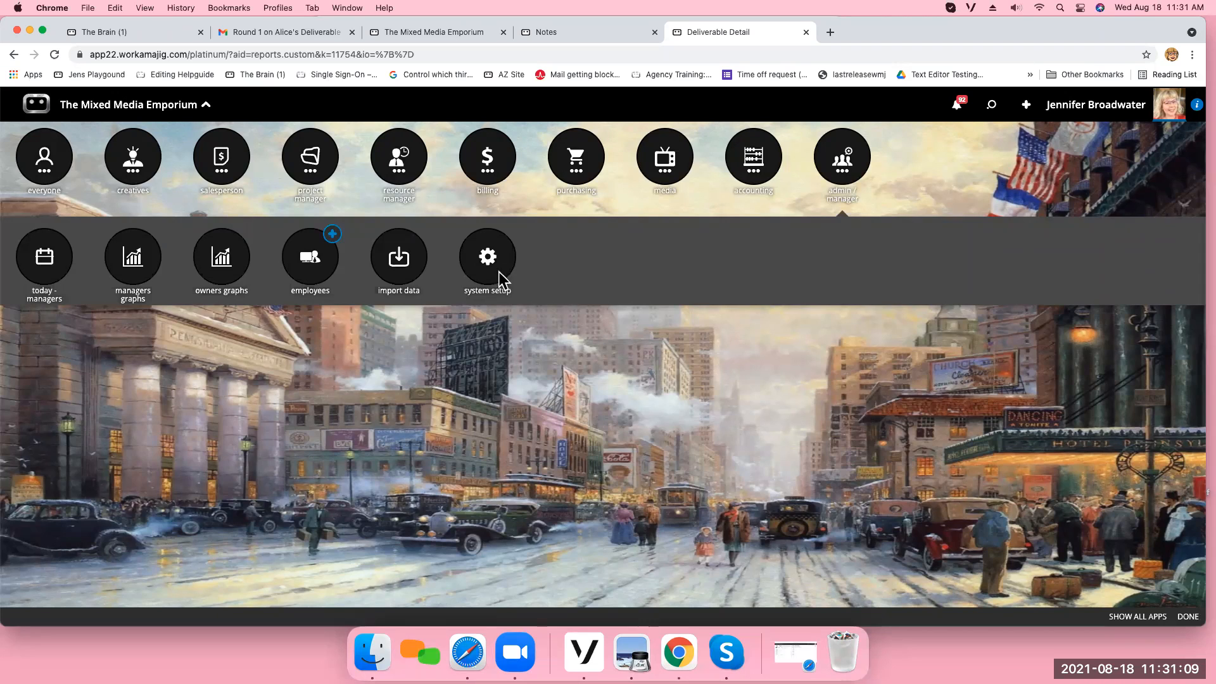
{"action": "left_click", "coordinate": [488, 260]}
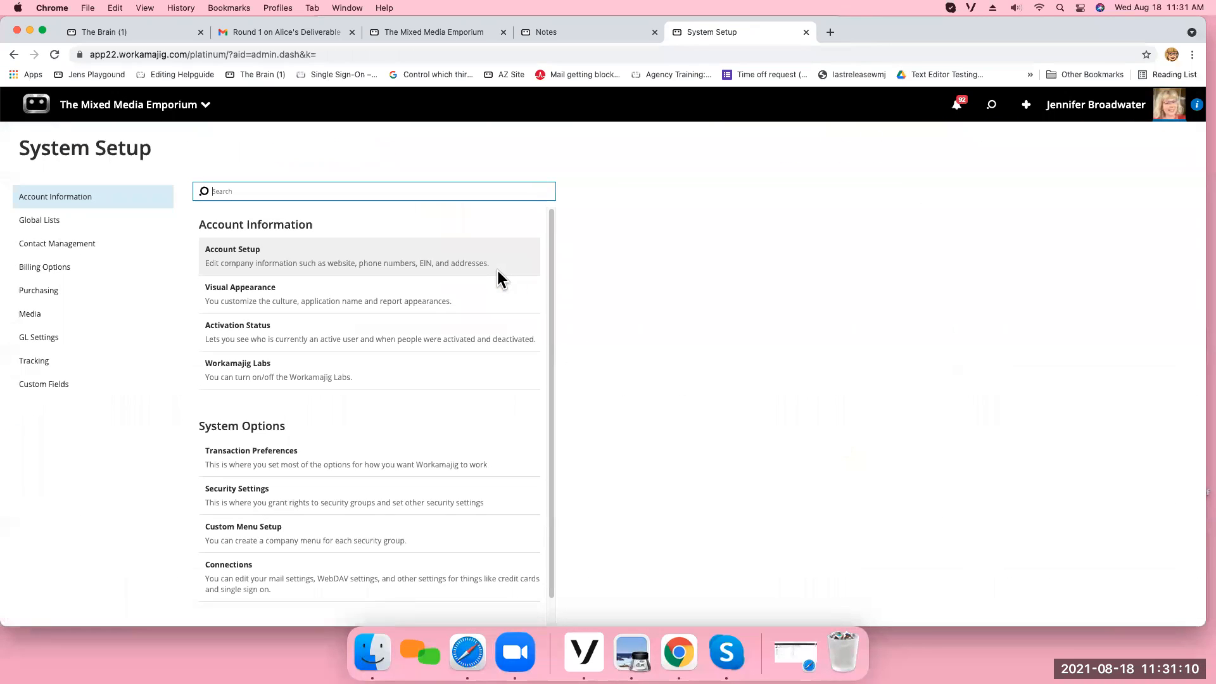
{"action": "left_click", "coordinate": [285, 462]}
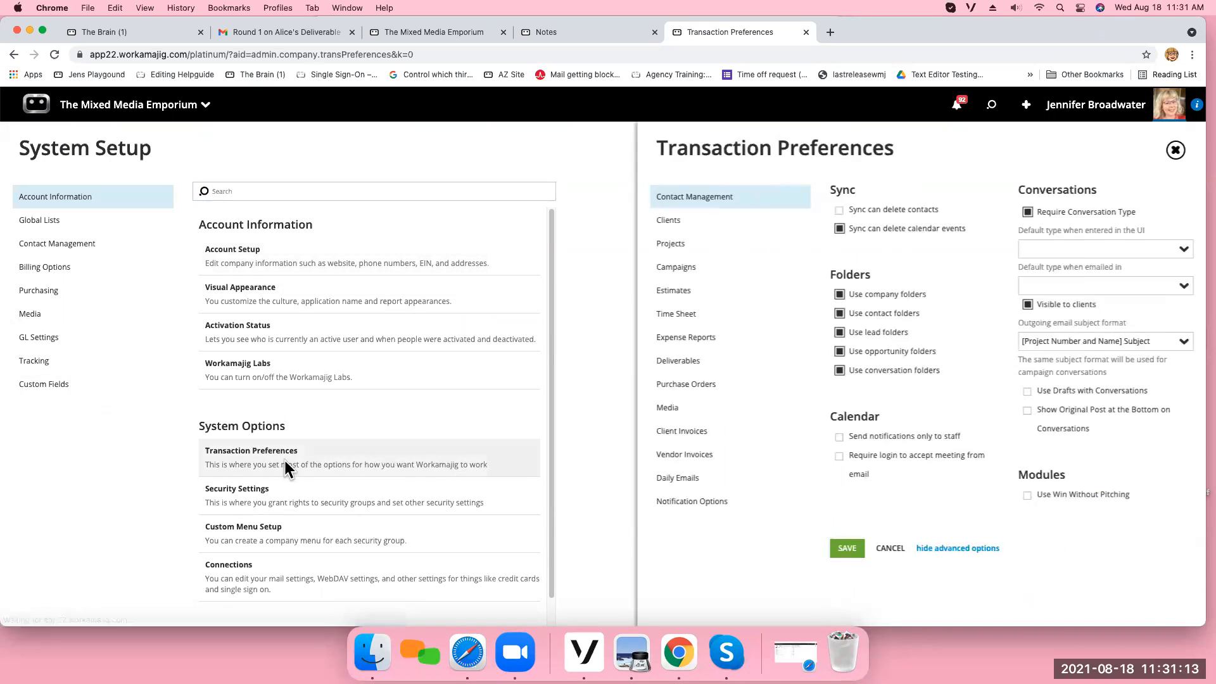
{"action": "left_click", "coordinate": [724, 253]}
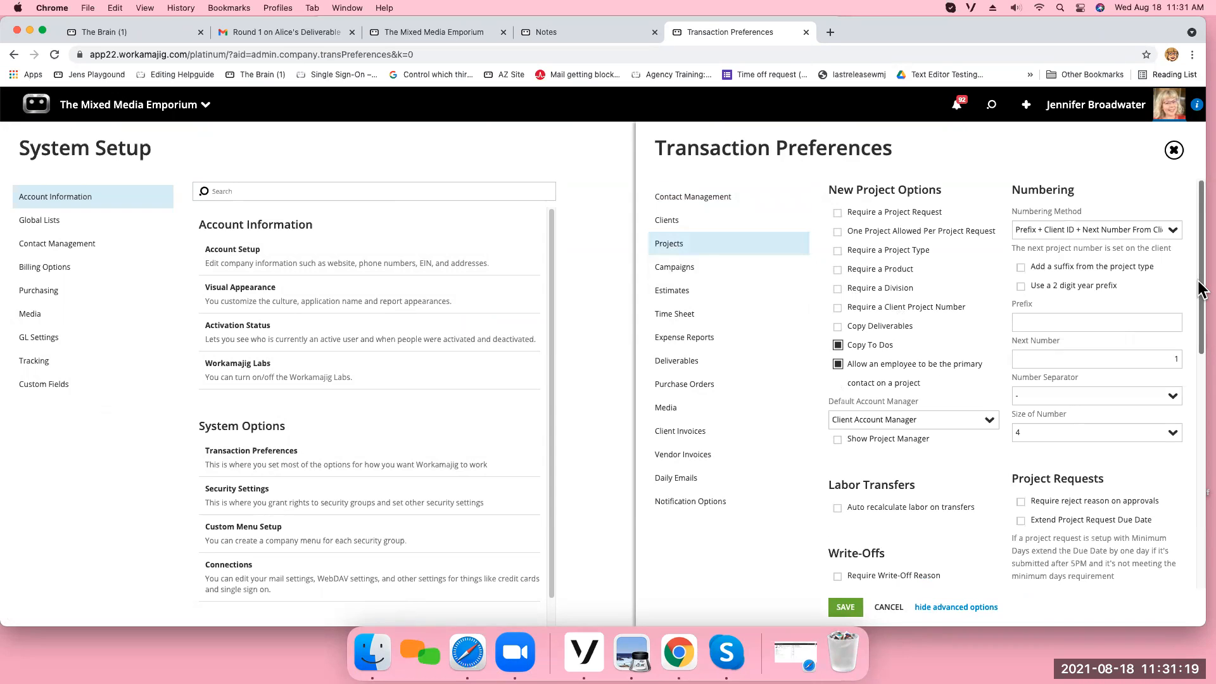
{"action": "left_click", "coordinate": [716, 366]}
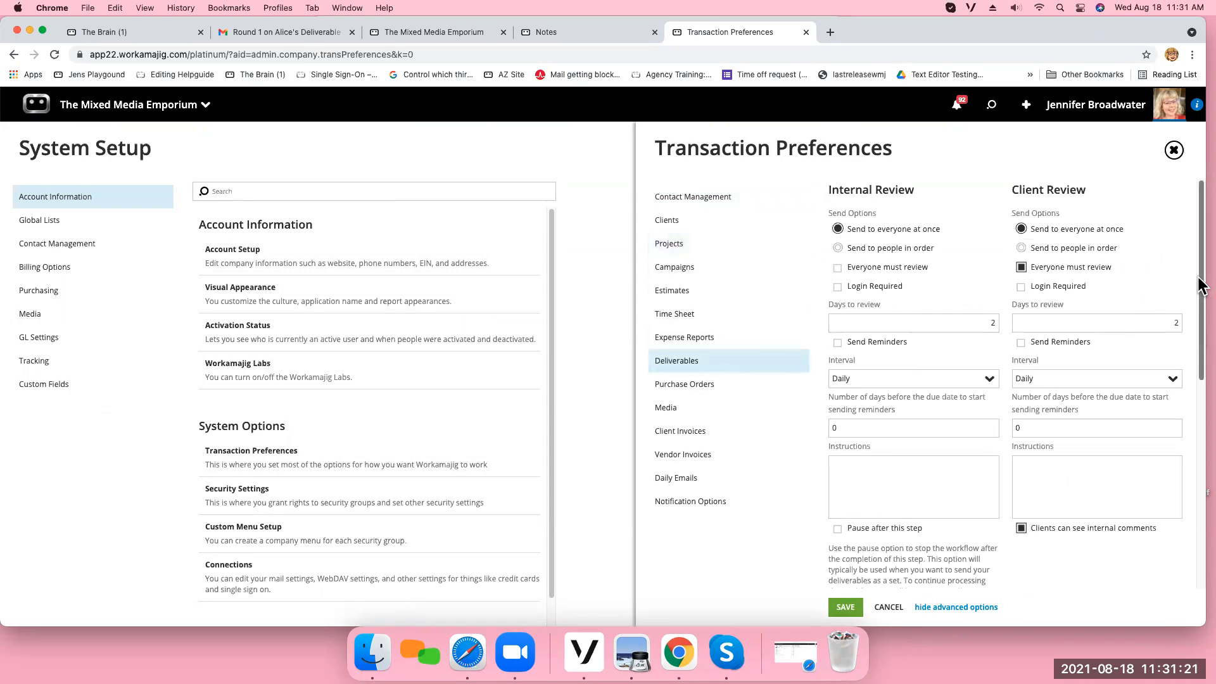
{"action": "scroll", "coordinate": [1185, 254], "scroll_direction": "down", "scroll_amount": 1}
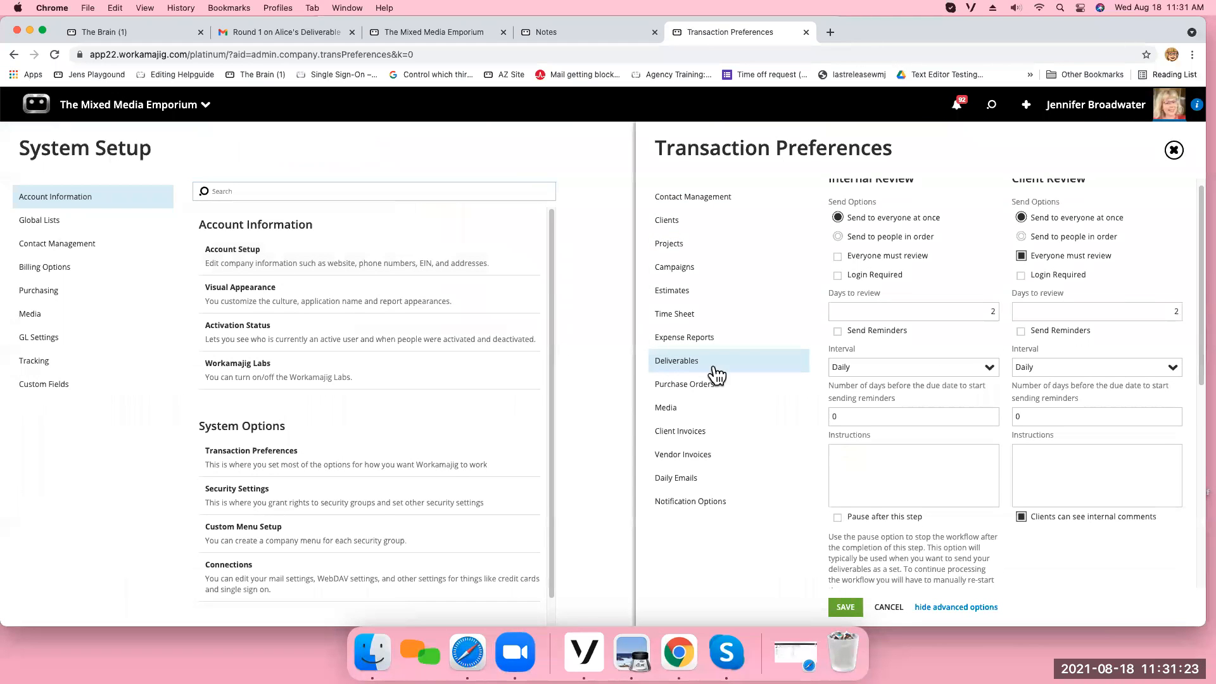
Examine the Options and Review Step Options for deliverables, including Use Status with Deliverables, then close Transaction Preferences without saving.
{"action": "left_click_drag", "start_coordinate": [1202, 317], "coordinate": [1197, 522]}
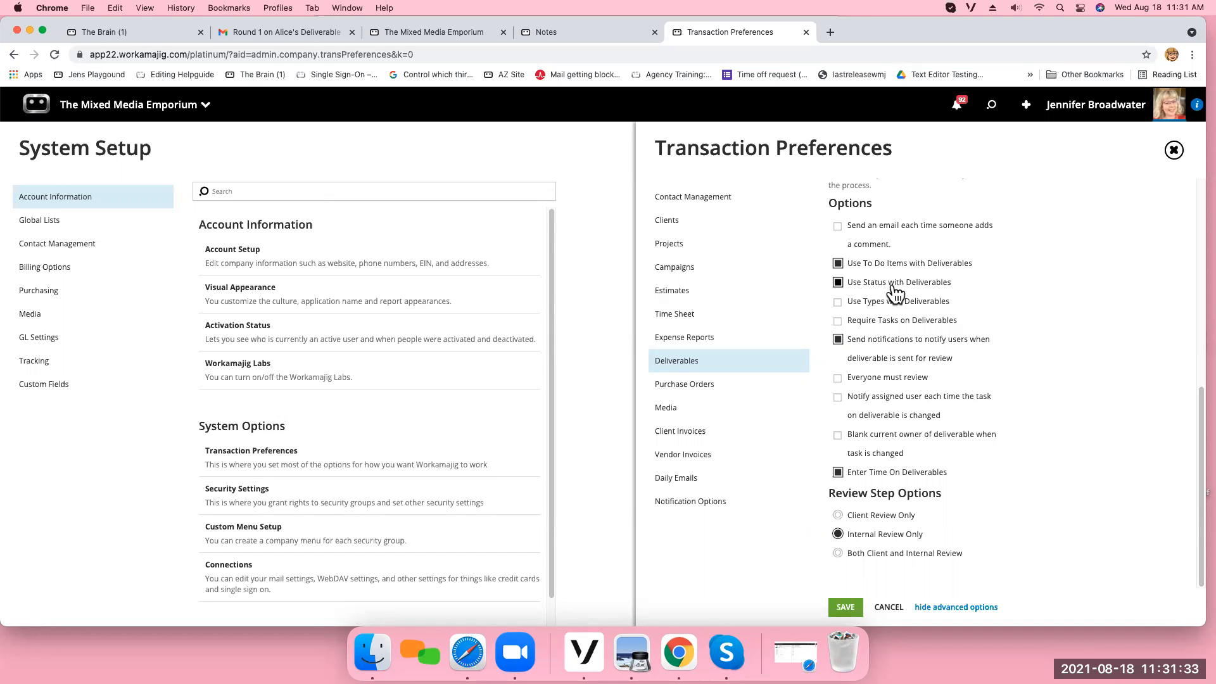
{"action": "left_click", "coordinate": [838, 284]}
{"action": "left_click", "coordinate": [1174, 150]}
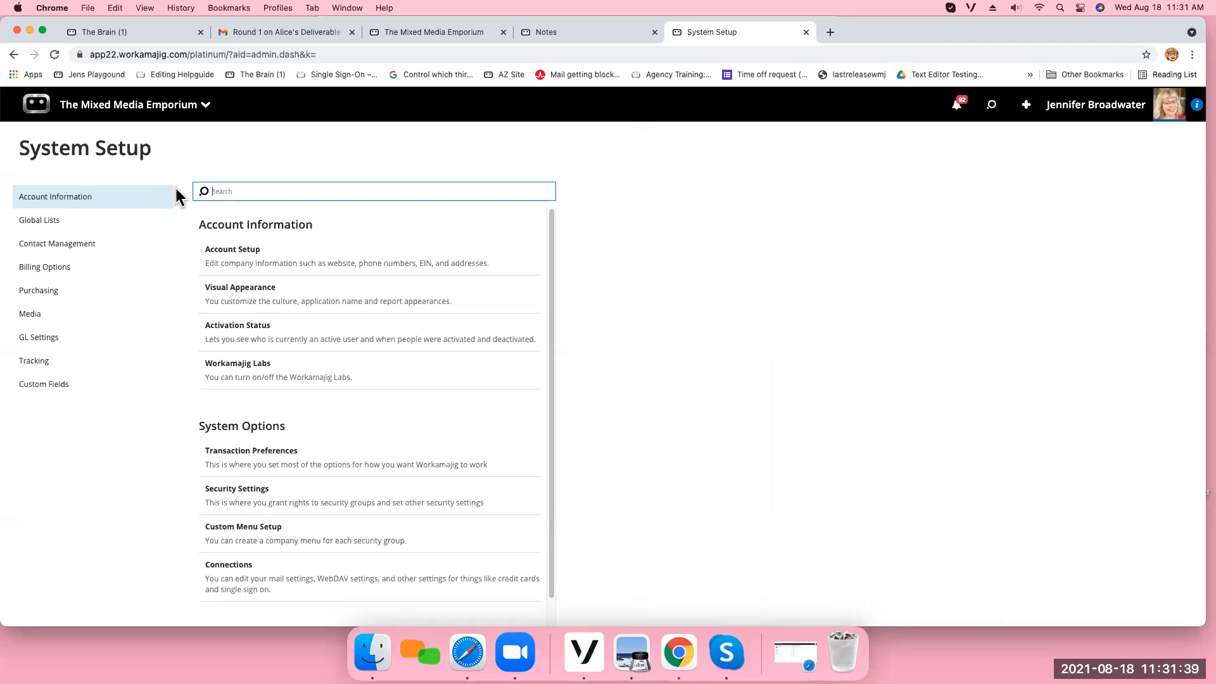
Open the Deliverable Status list in Global Lists and move INTERNAL REVIEW directly below WAITING TO START.
{"action": "left_click", "coordinate": [104, 218]}
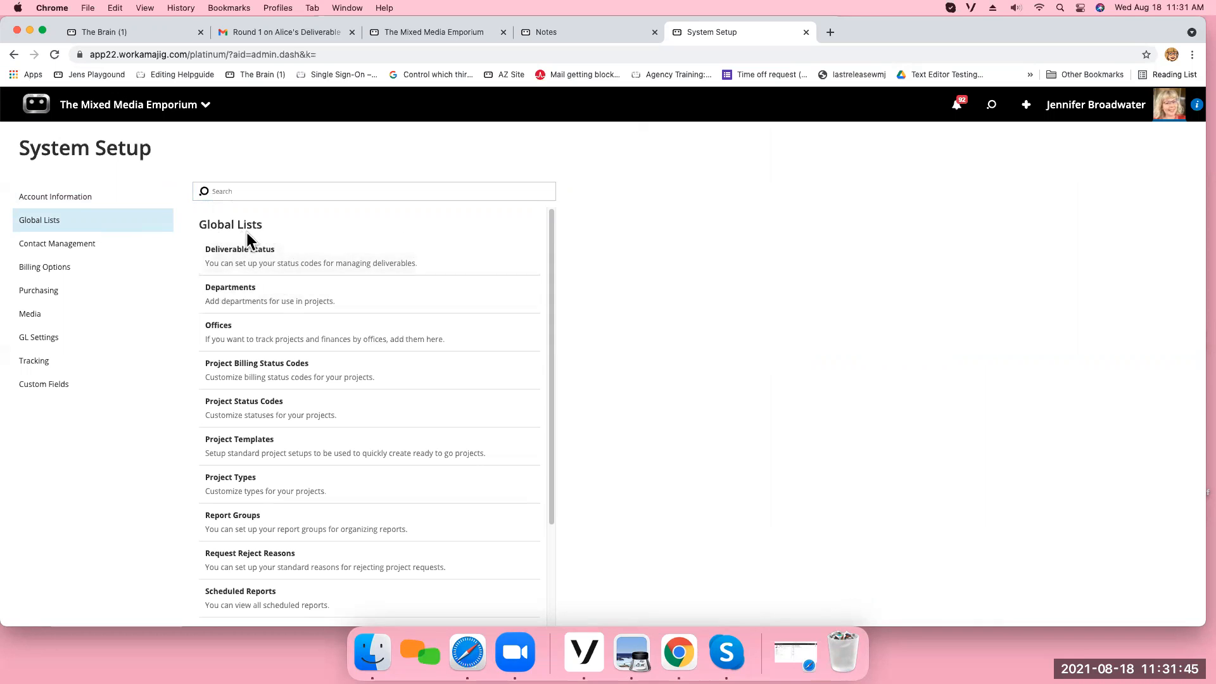
{"action": "left_click", "coordinate": [293, 258]}
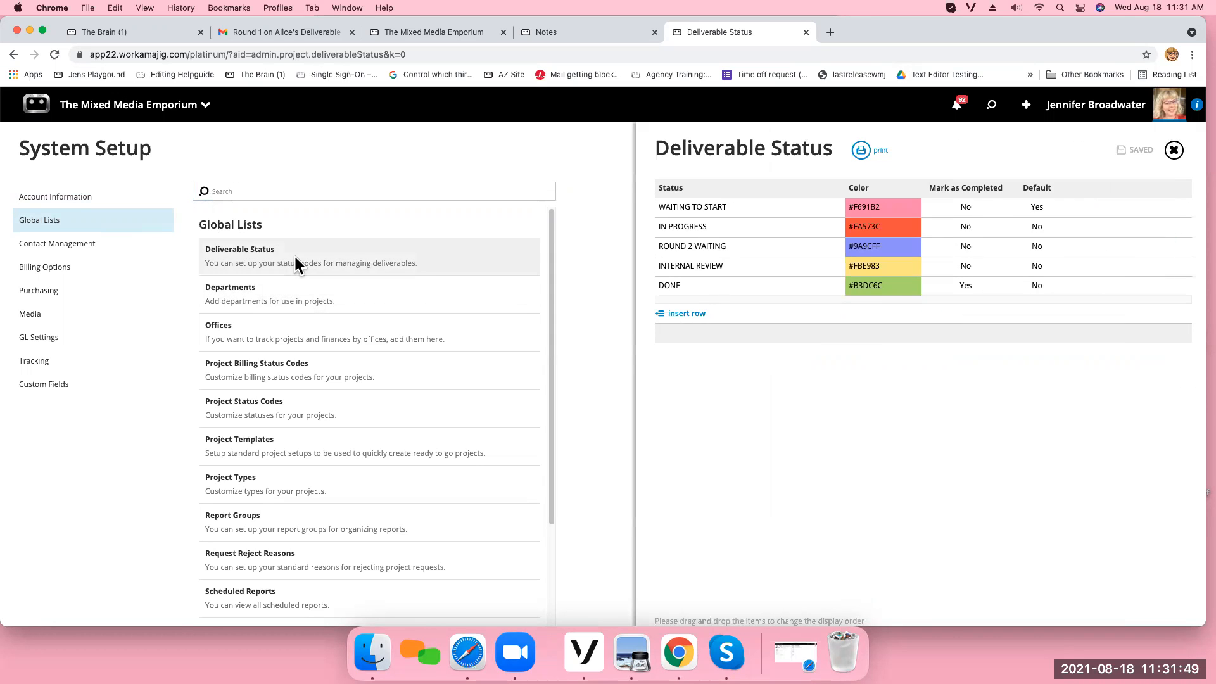
{"action": "left_click_drag", "start_coordinate": [704, 267], "coordinate": [693, 234]}
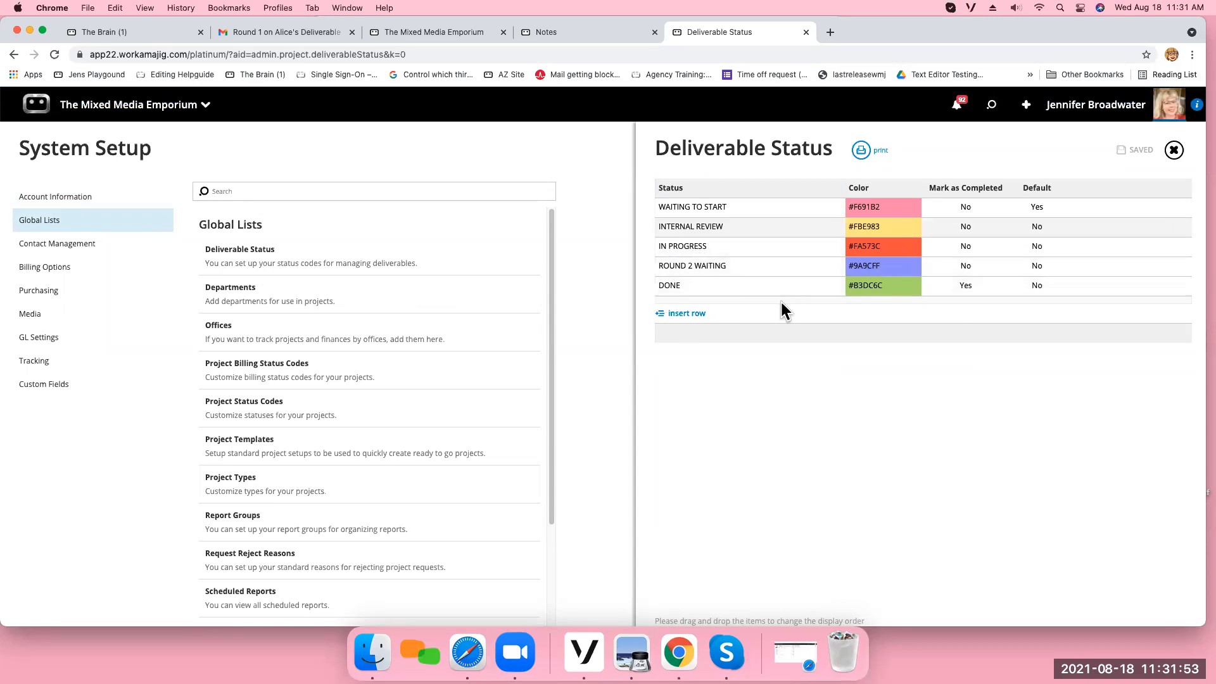
Inspect the editable settings of the DONE and IN PROGRESS deliverable statuses without changing them.
{"action": "left_click", "coordinate": [747, 286]}
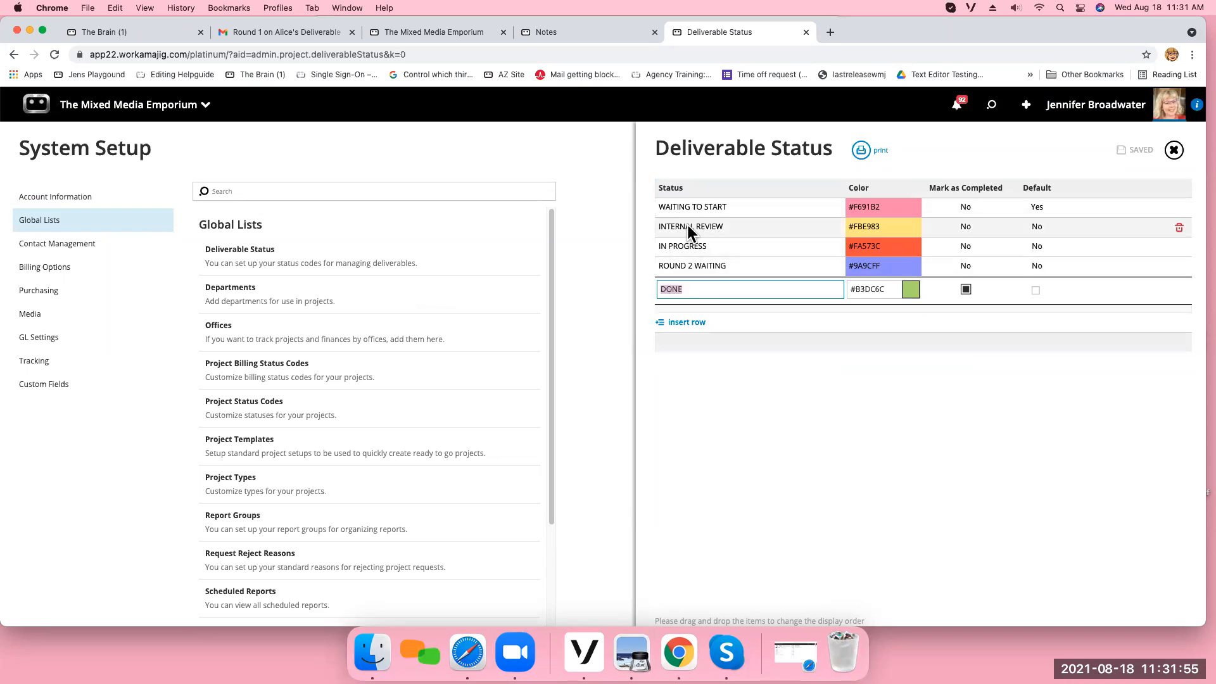
{"action": "left_click", "coordinate": [757, 394]}
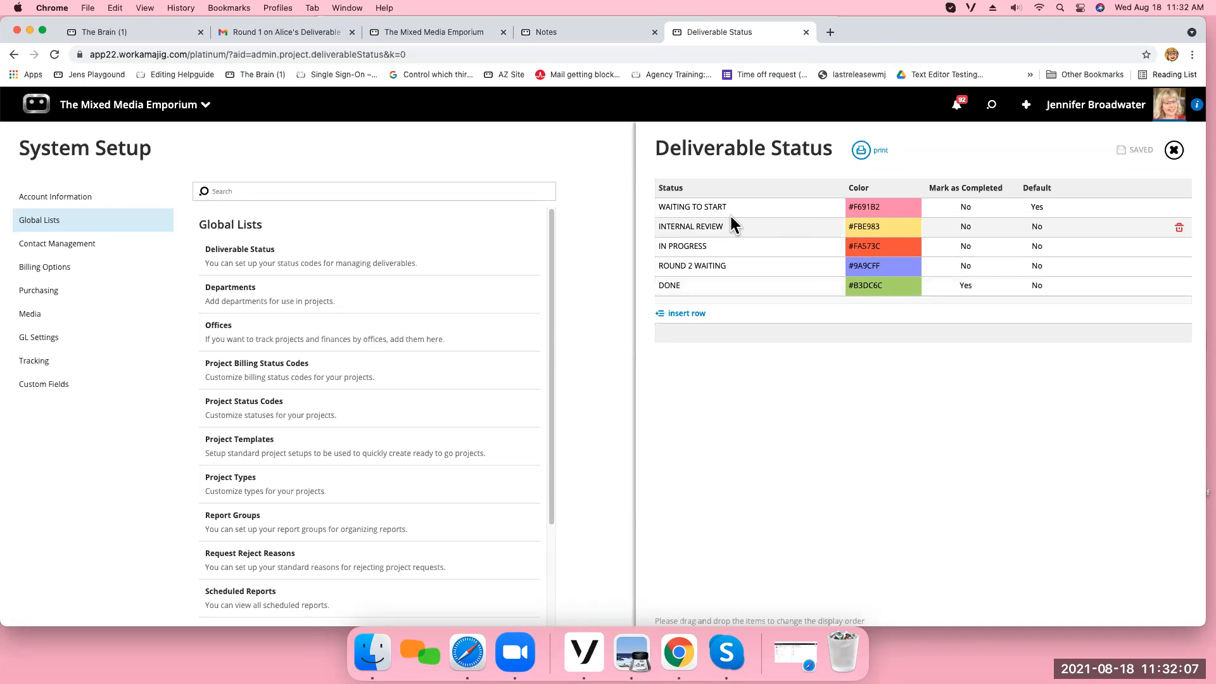
{"action": "left_click", "coordinate": [703, 247]}
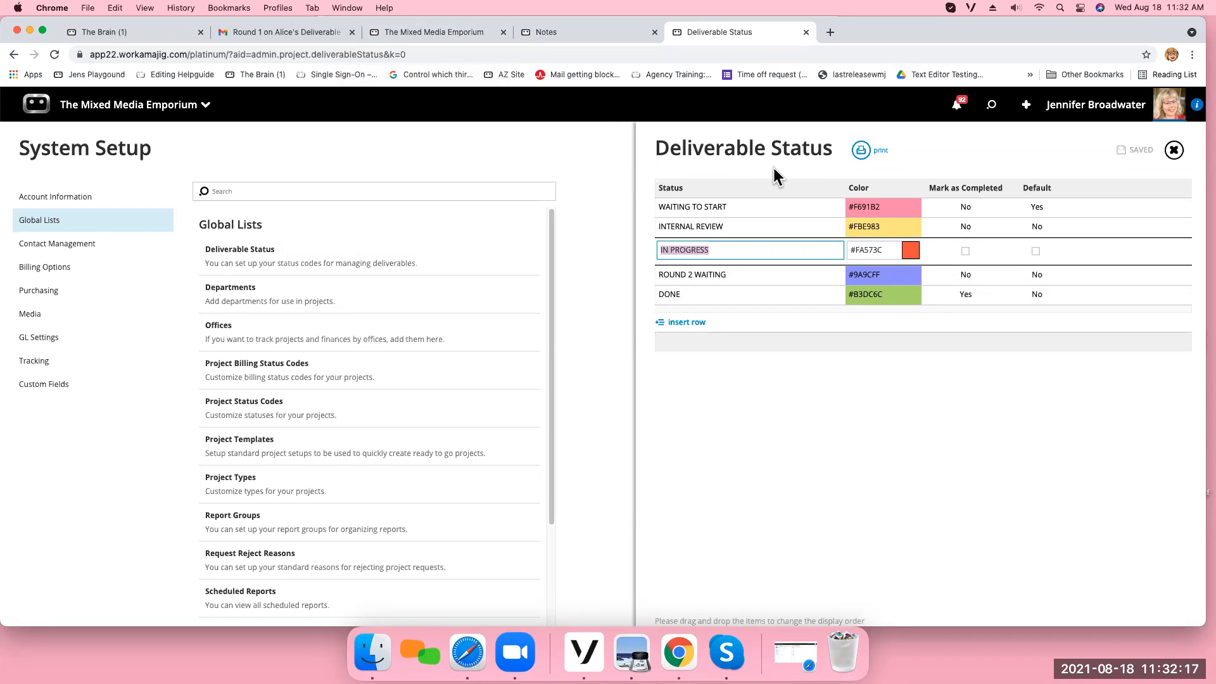
Open the project manager's deliverables board to check the order of its status columns.
{"action": "left_click", "coordinate": [198, 107]}
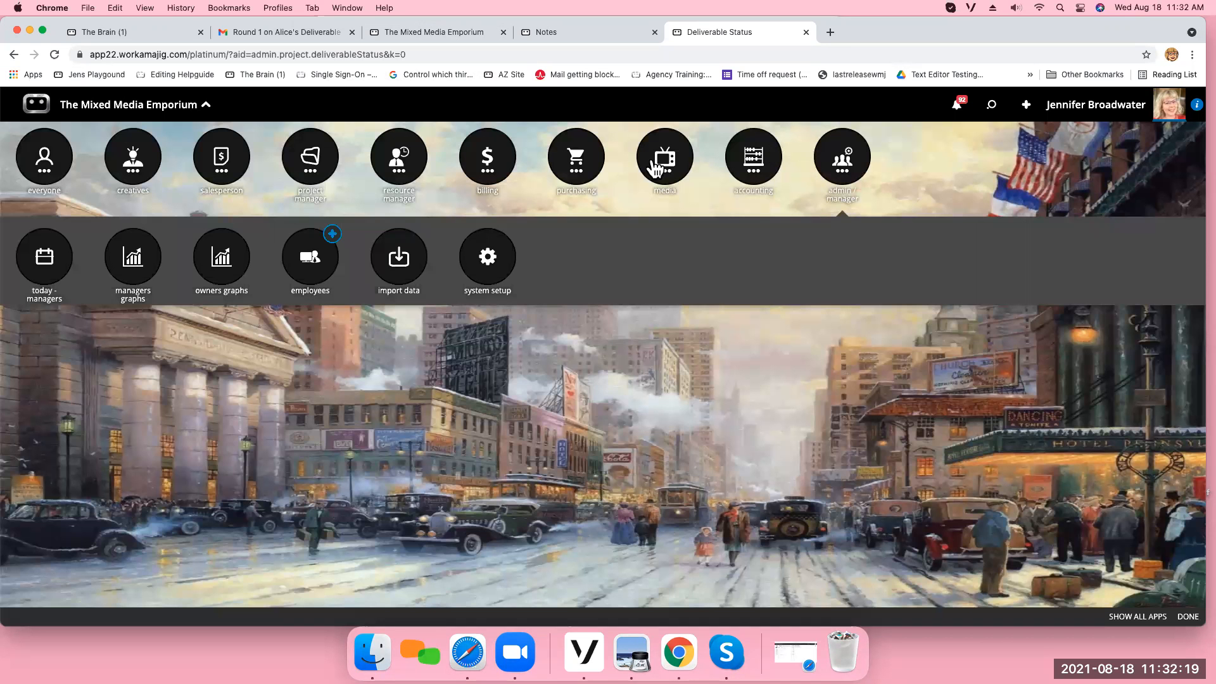
{"action": "left_click", "coordinate": [314, 178]}
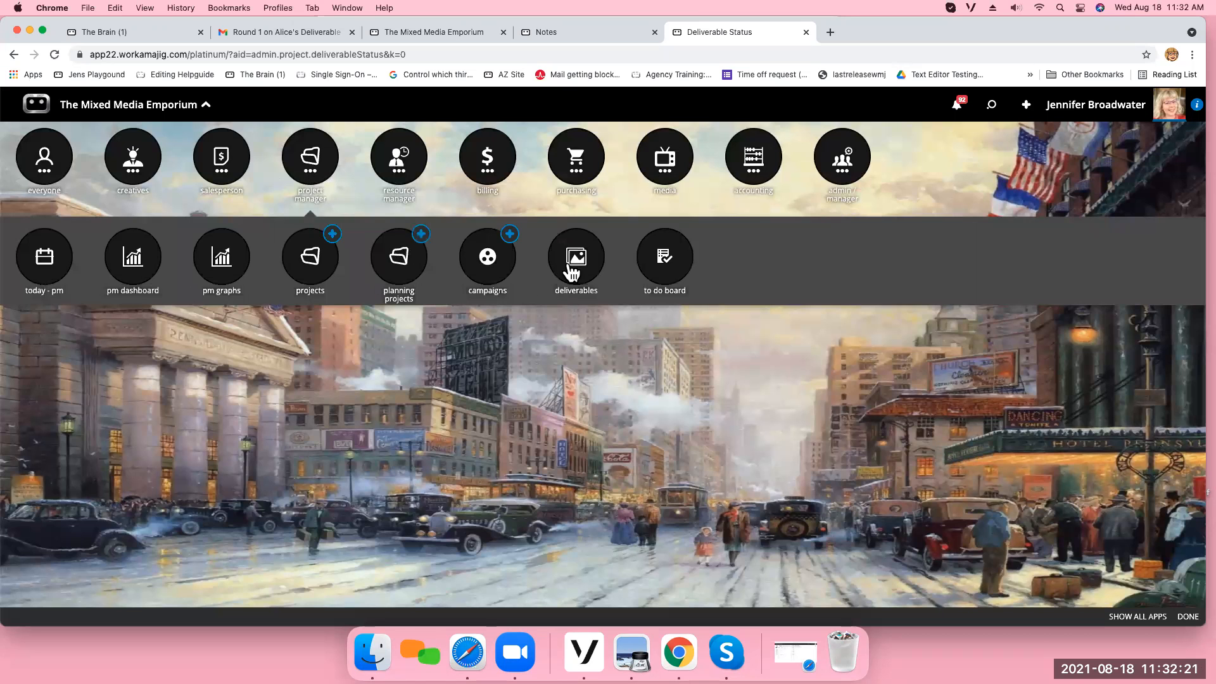
{"action": "left_click", "coordinate": [570, 260]}
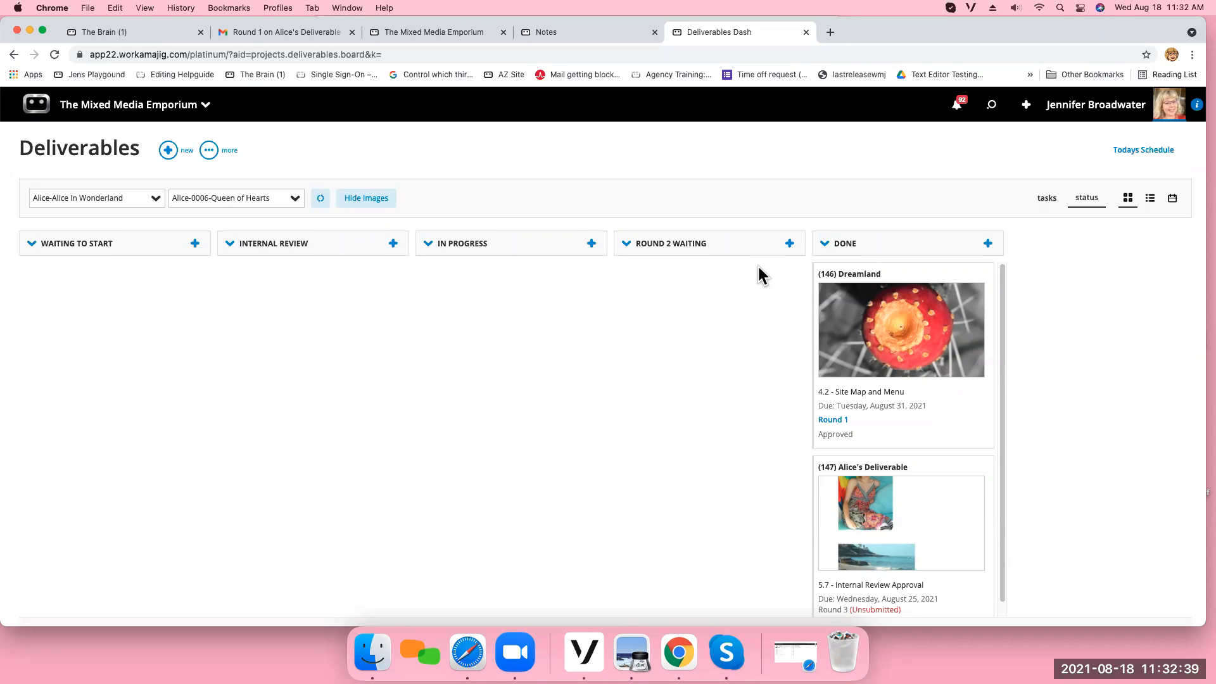
Return to System Setup and open the Deliverables section of the Transaction Preferences.
{"action": "left_click", "coordinate": [170, 112]}
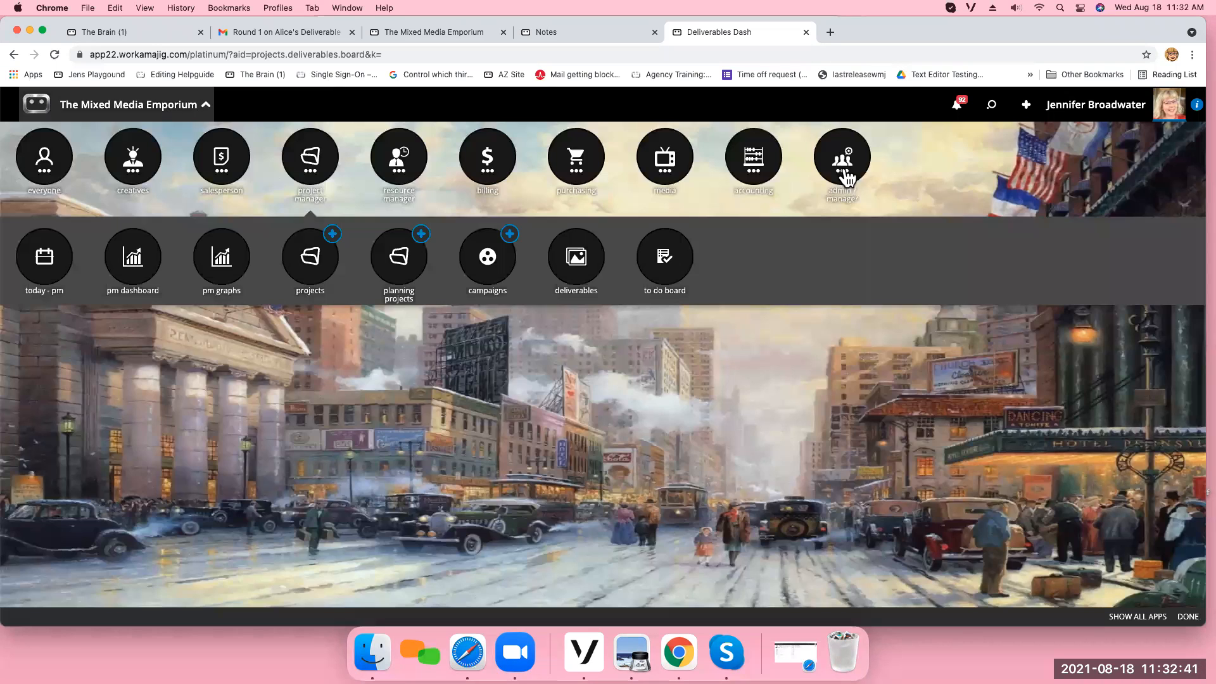
{"action": "left_click", "coordinate": [846, 168]}
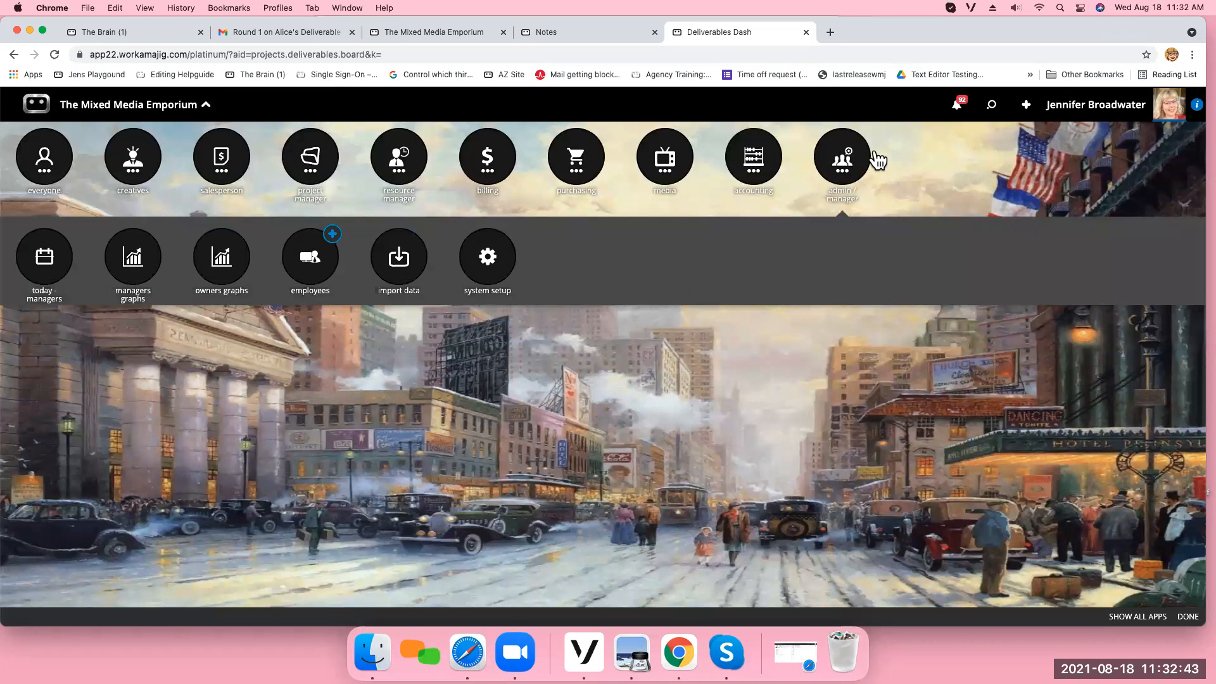
{"action": "left_click", "coordinate": [502, 269]}
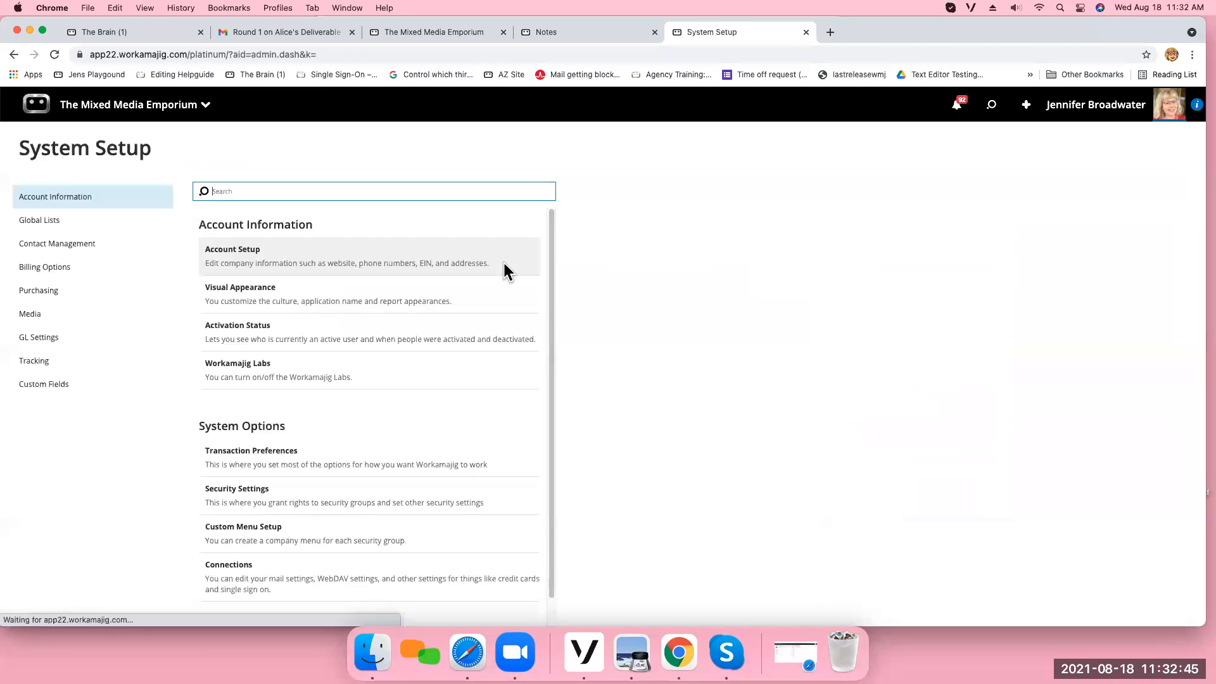
{"action": "left_click", "coordinate": [282, 462]}
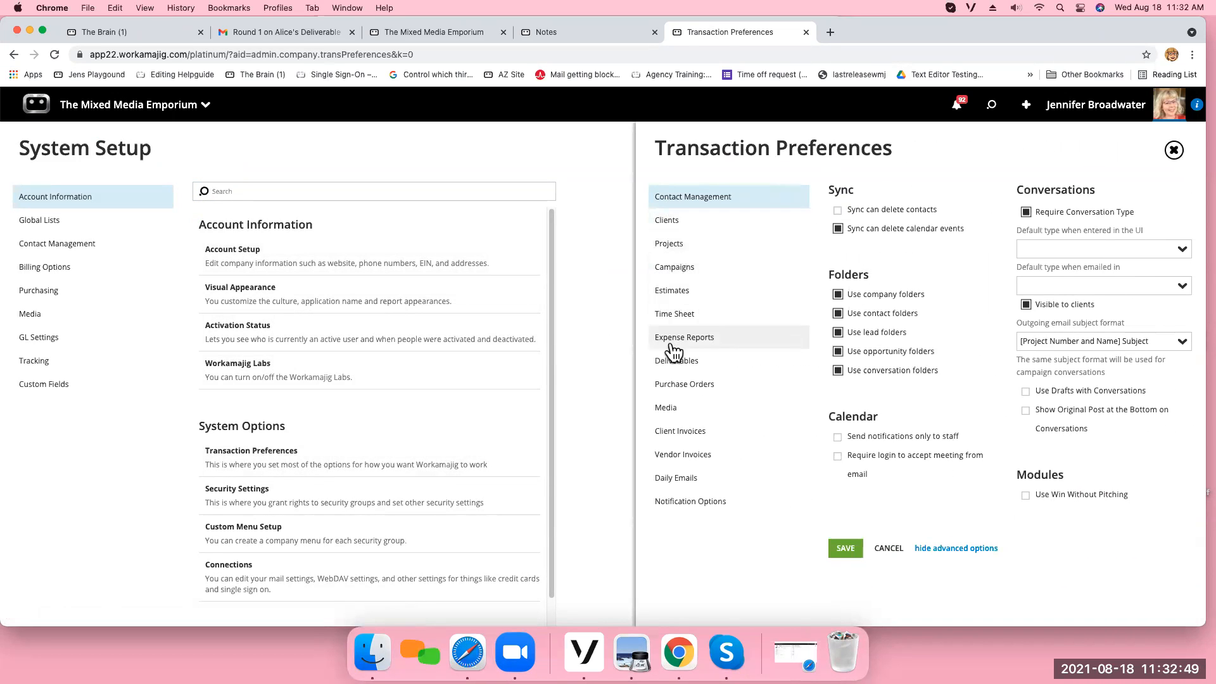
{"action": "left_click", "coordinate": [673, 359]}
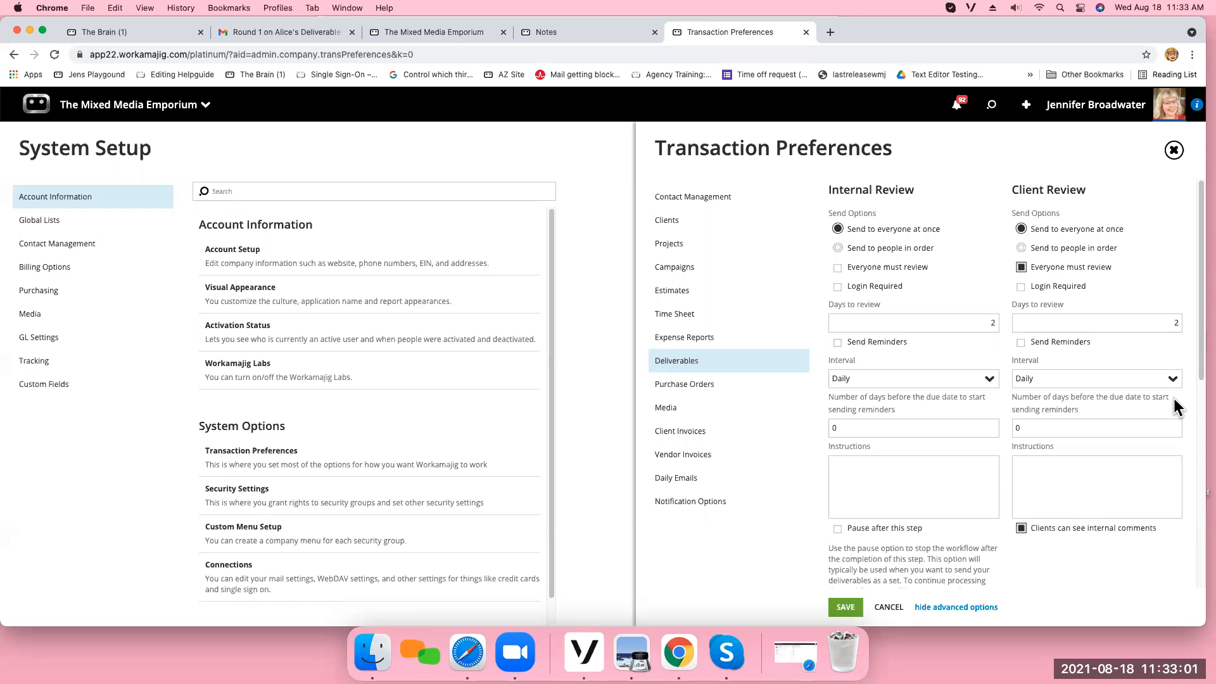
Leave Everyone must review off for Internal Review and set Days to review to 3 for both Internal Review and Client Review.
{"action": "left_click", "coordinate": [838, 269]}
{"action": "left_click", "coordinate": [960, 323]}
{"action": "left_click_drag", "start_coordinate": [960, 323], "coordinate": [1014, 323]}
{"action": "type", "text": "3"}
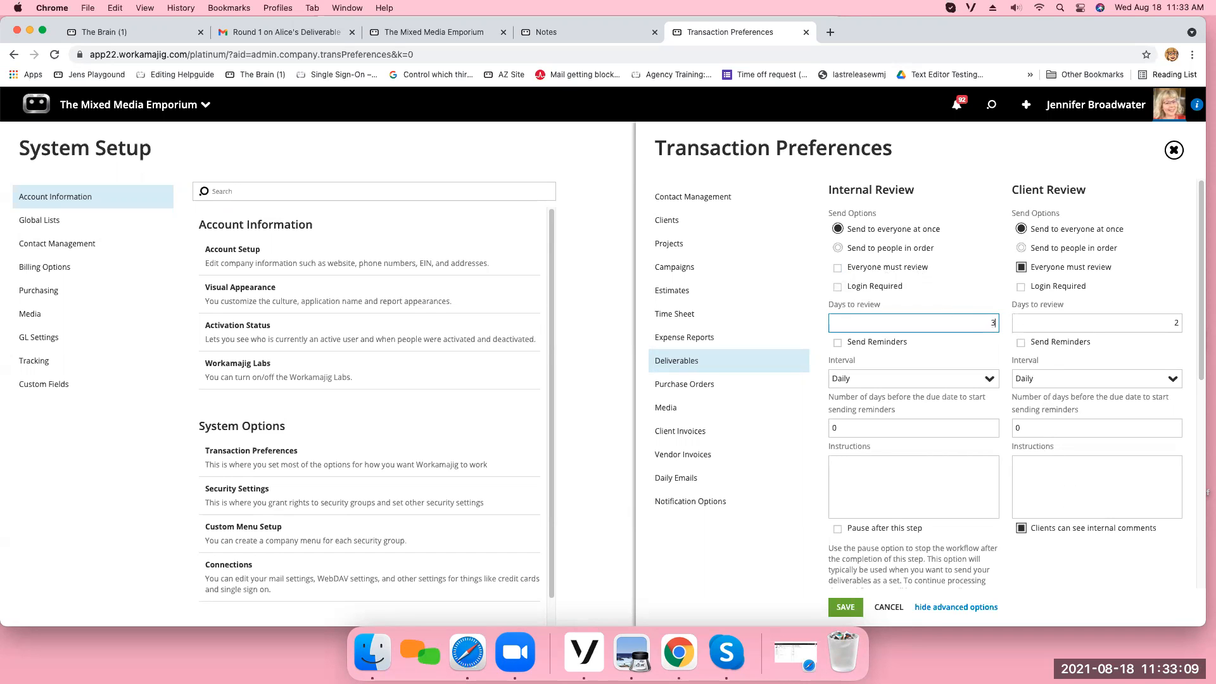
{"action": "left_click", "coordinate": [1113, 323]}
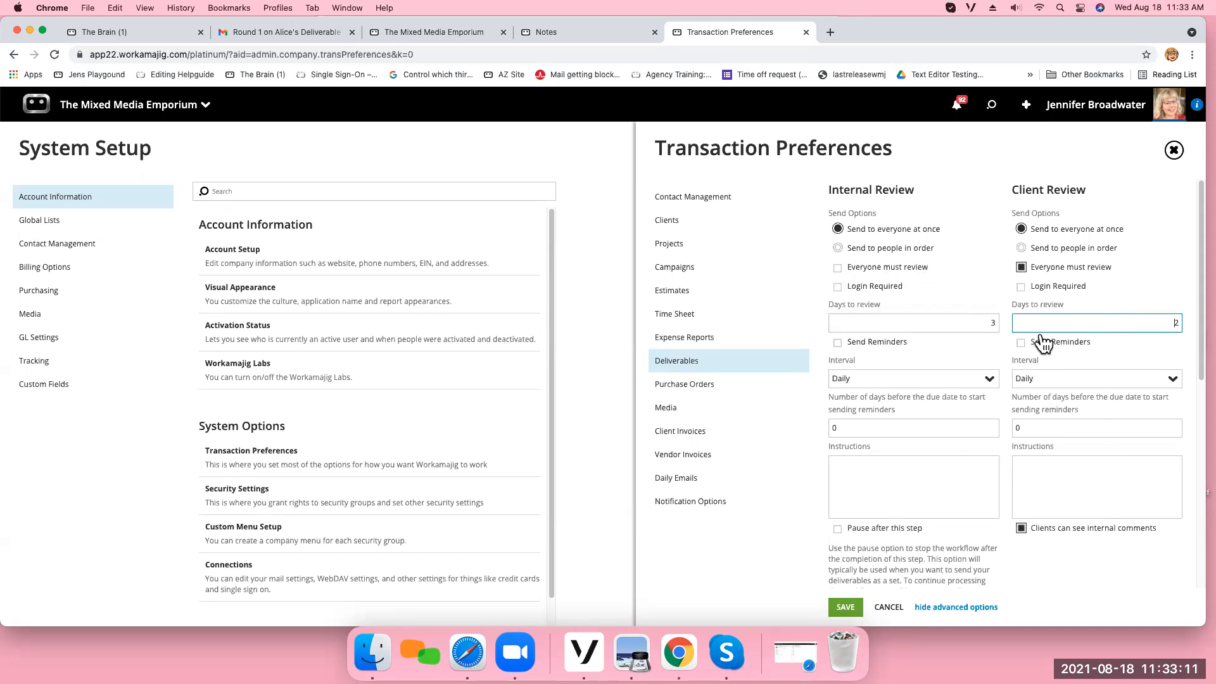
{"action": "left_click_drag", "start_coordinate": [1142, 324], "coordinate": [1203, 330]}
{"action": "type", "text": "3"}
Enable Internal Review reminders starting 2 days before the due date and enter the instructions "make them here".
{"action": "left_click", "coordinate": [981, 349]}
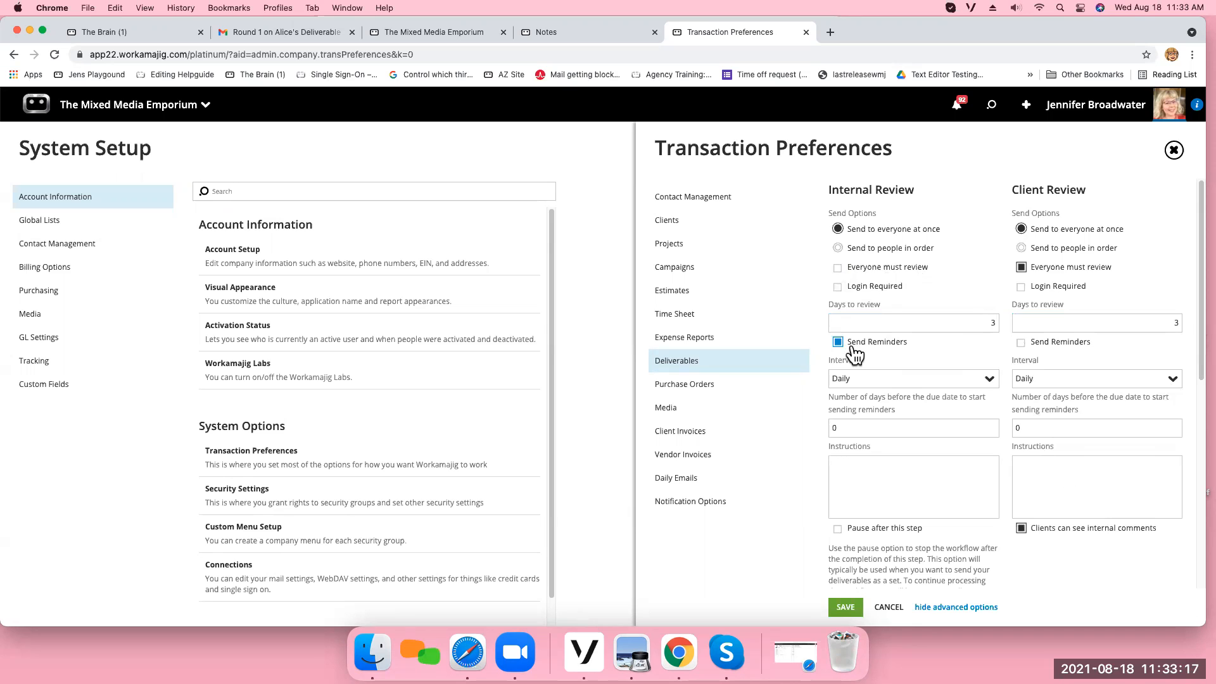
{"action": "left_click", "coordinate": [845, 425]}
{"action": "type", "text": "2"}
{"action": "left_click", "coordinate": [879, 474]}
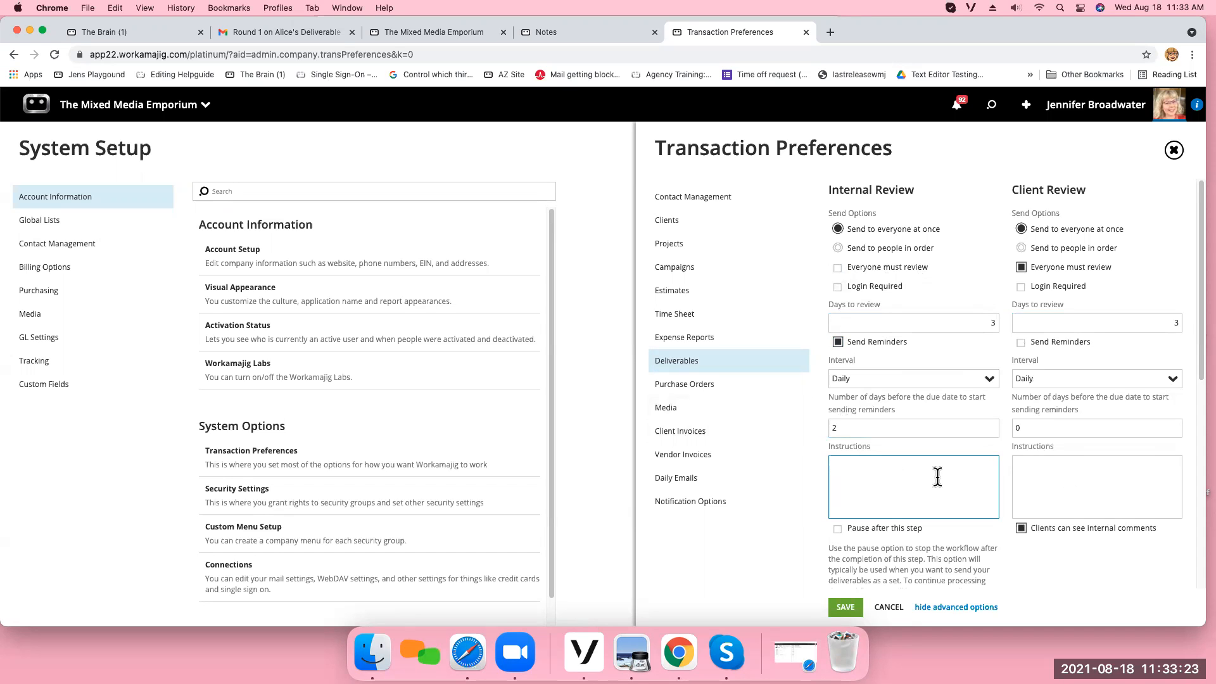
{"action": "type", "text": "make them here"}
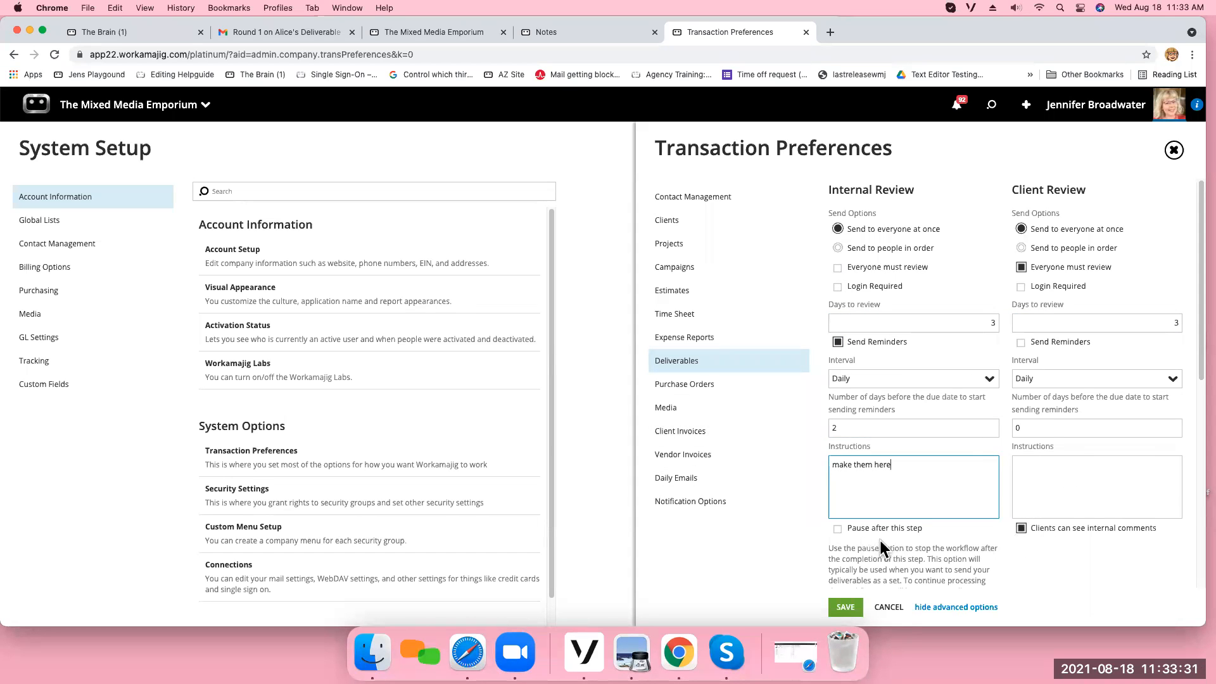
Go through the deliverable Options and switch "Send an email each time someone adds a comment" on and back off.
{"action": "scroll", "coordinate": [1191, 387], "scroll_direction": "down", "scroll_amount": 4}
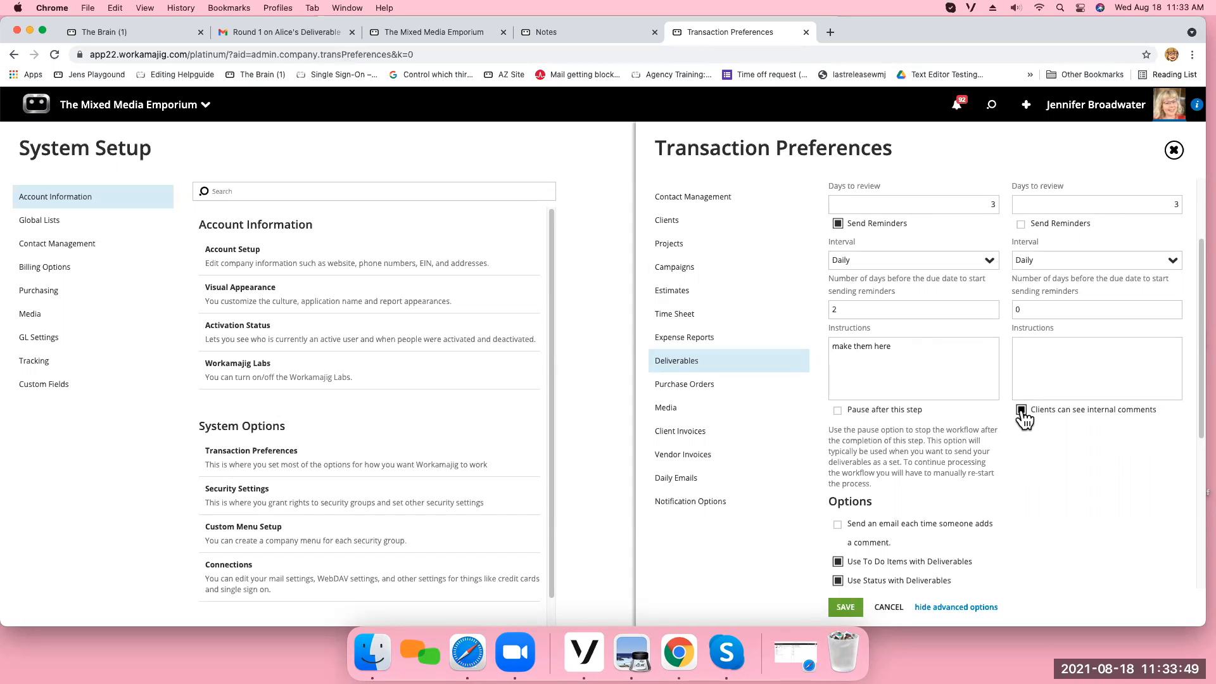
{"action": "scroll", "coordinate": [1101, 488], "scroll_direction": "down", "scroll_amount": 3}
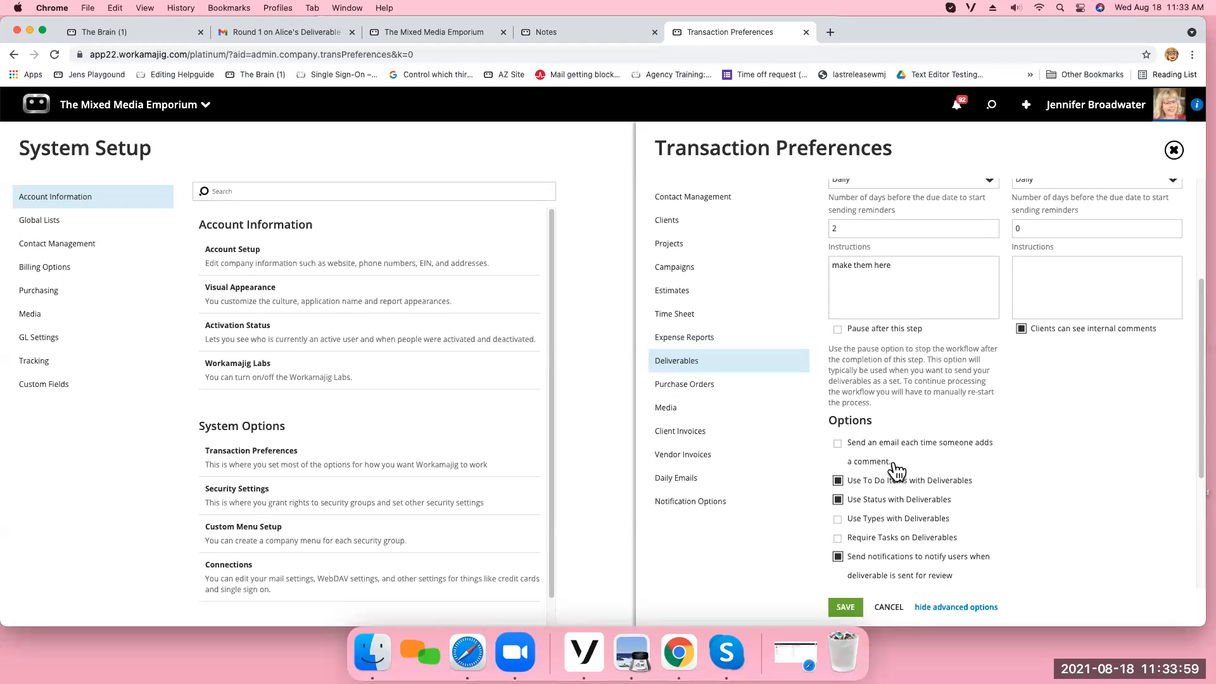
{"action": "left_click", "coordinate": [838, 445]}
{"action": "left_click", "coordinate": [839, 445]}
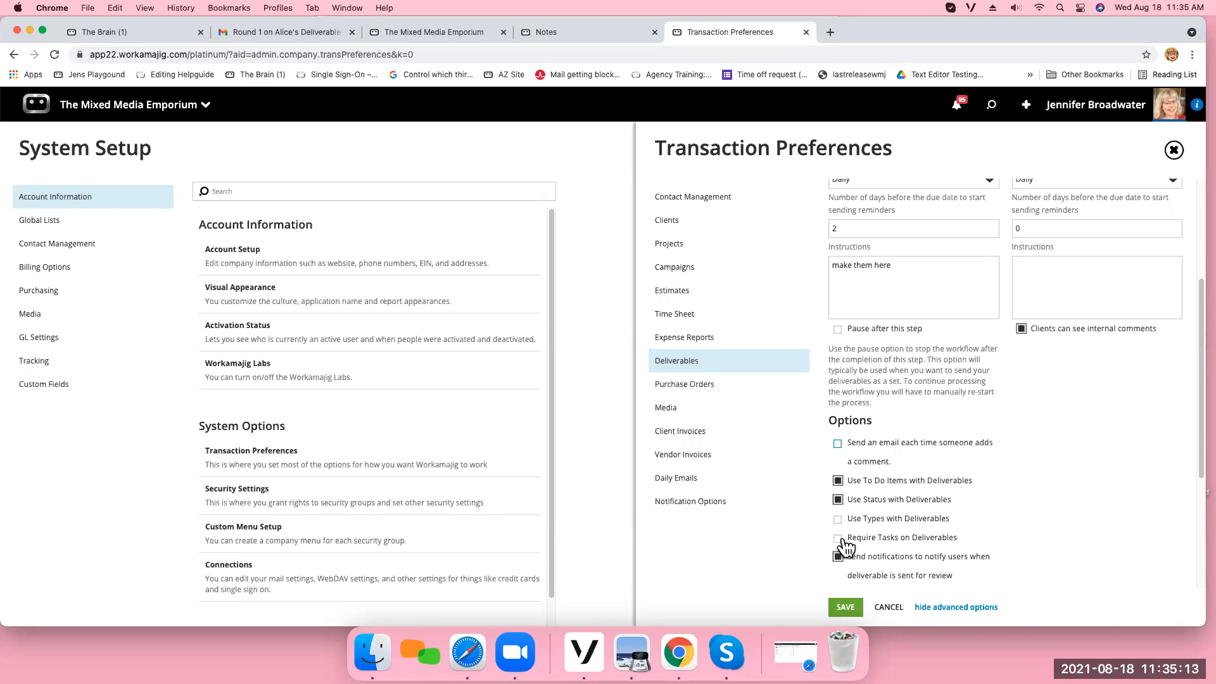
Set the deliverable Review Step Options to Both Client and Internal Review, save, and close the Transaction Preferences.
{"action": "scroll", "coordinate": [950, 574], "scroll_direction": "down", "scroll_amount": 5}
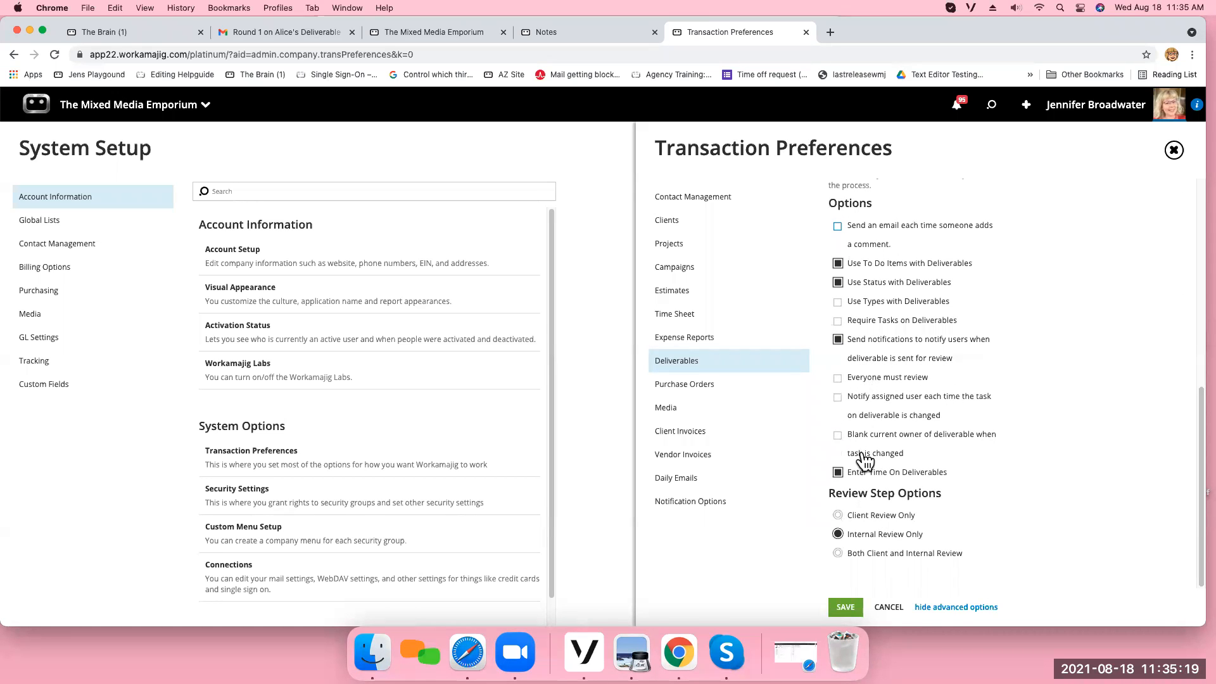
{"action": "left_click", "coordinate": [839, 556]}
{"action": "left_click", "coordinate": [848, 608]}
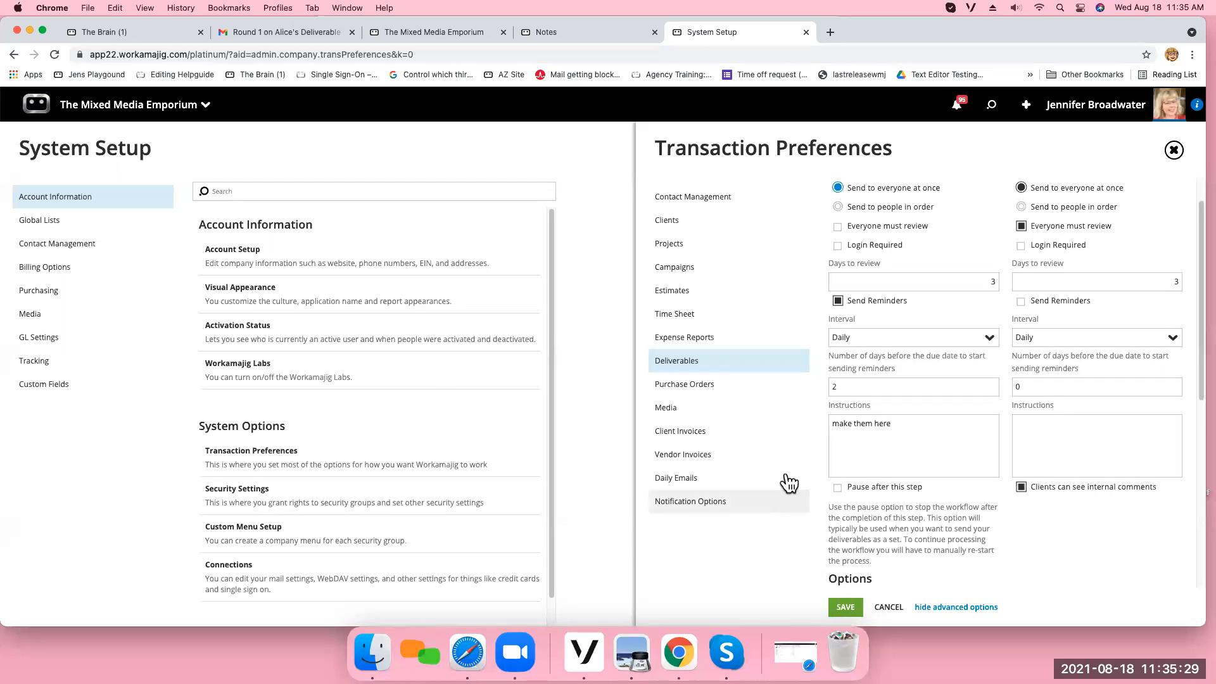
{"action": "left_click", "coordinate": [1174, 150]}
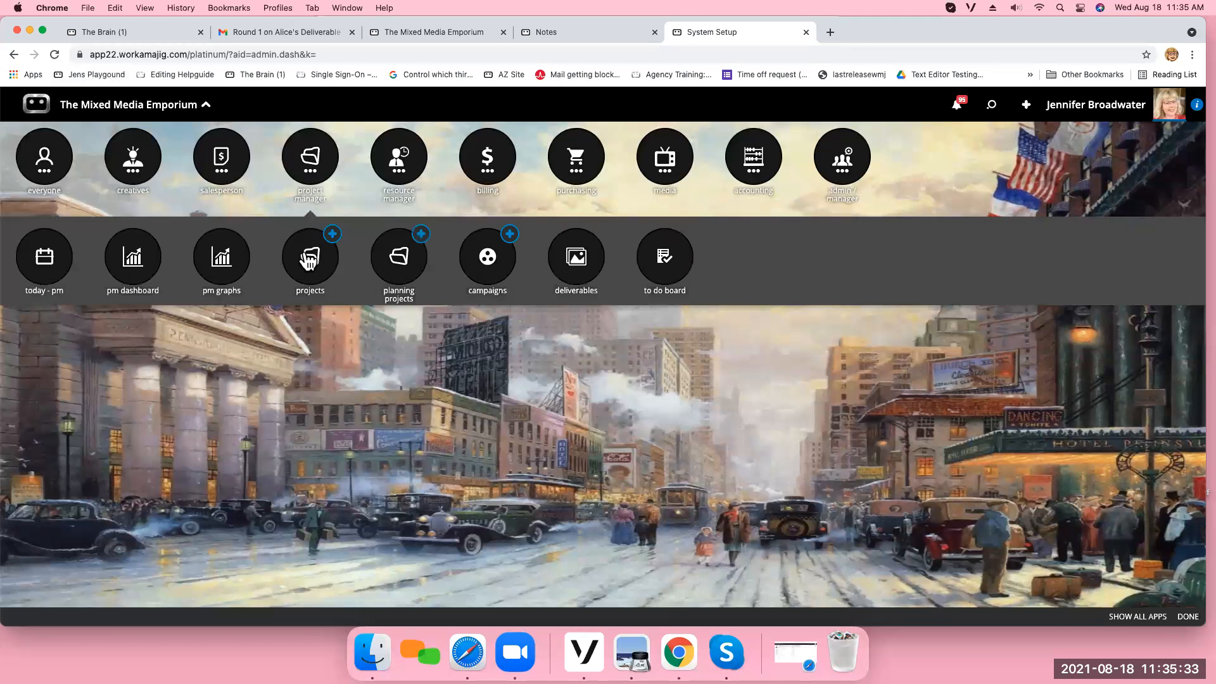
Open Round 3 of Alice's Deliverable in the project Alice-0006 - Queen of Hearts.
{"action": "left_click", "coordinate": [307, 257]}
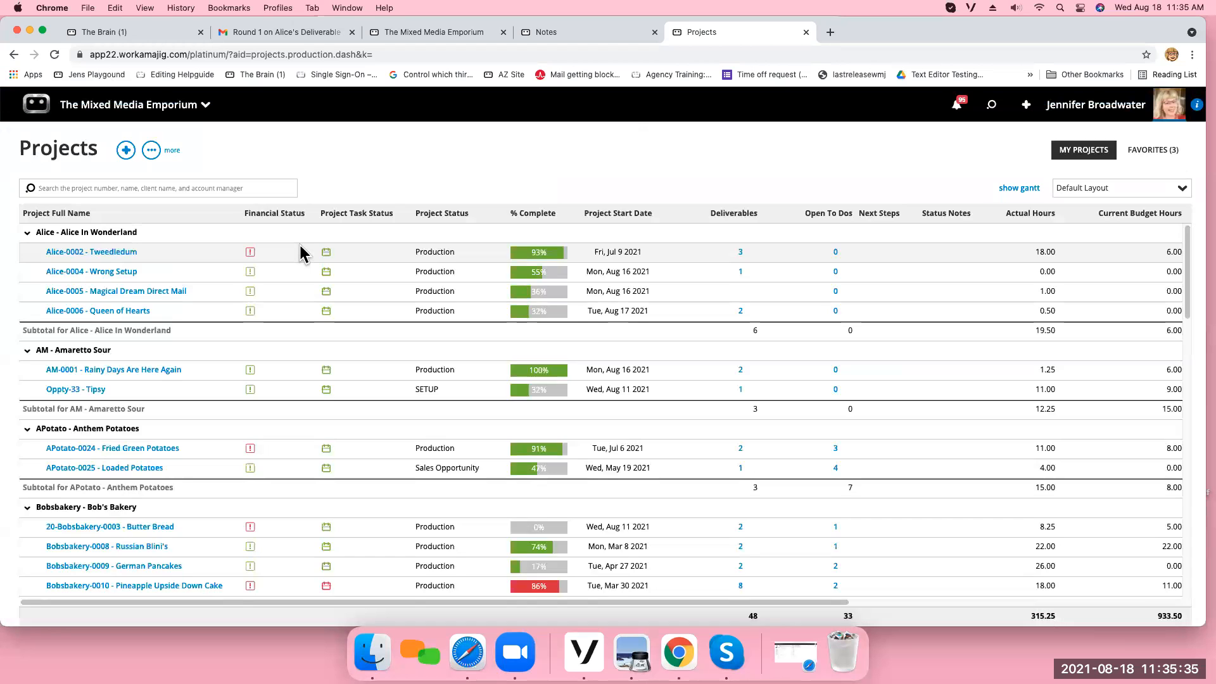
{"action": "left_click", "coordinate": [118, 313]}
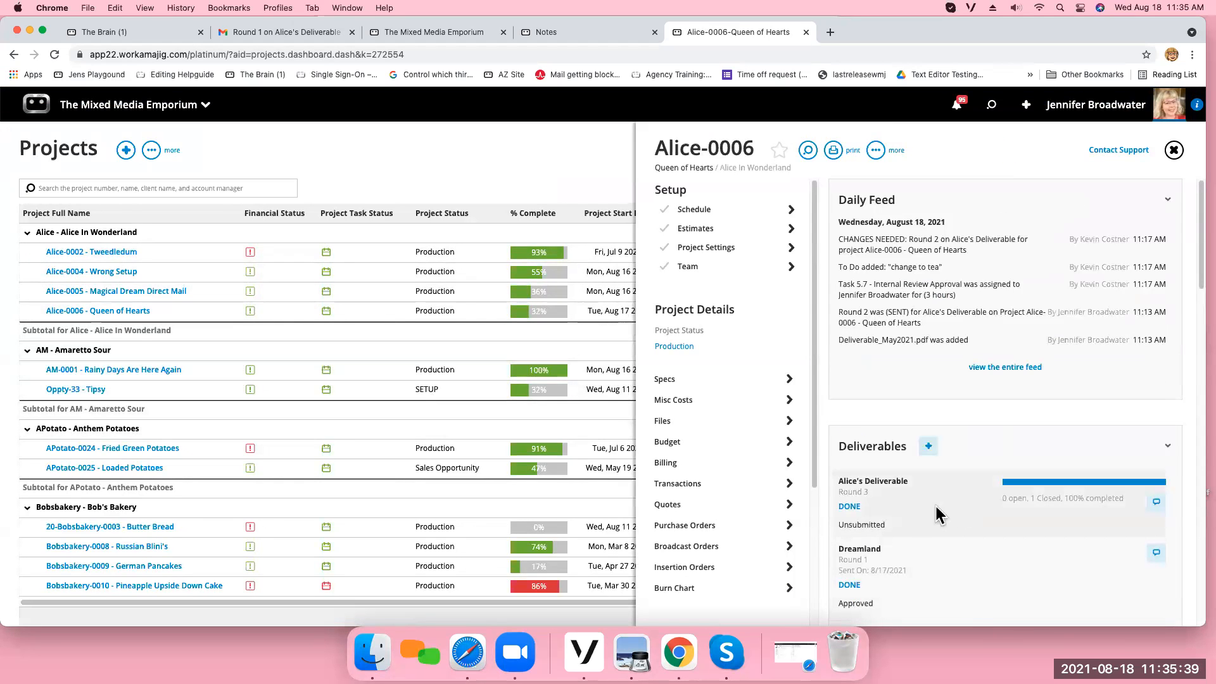
{"action": "left_click", "coordinate": [920, 518]}
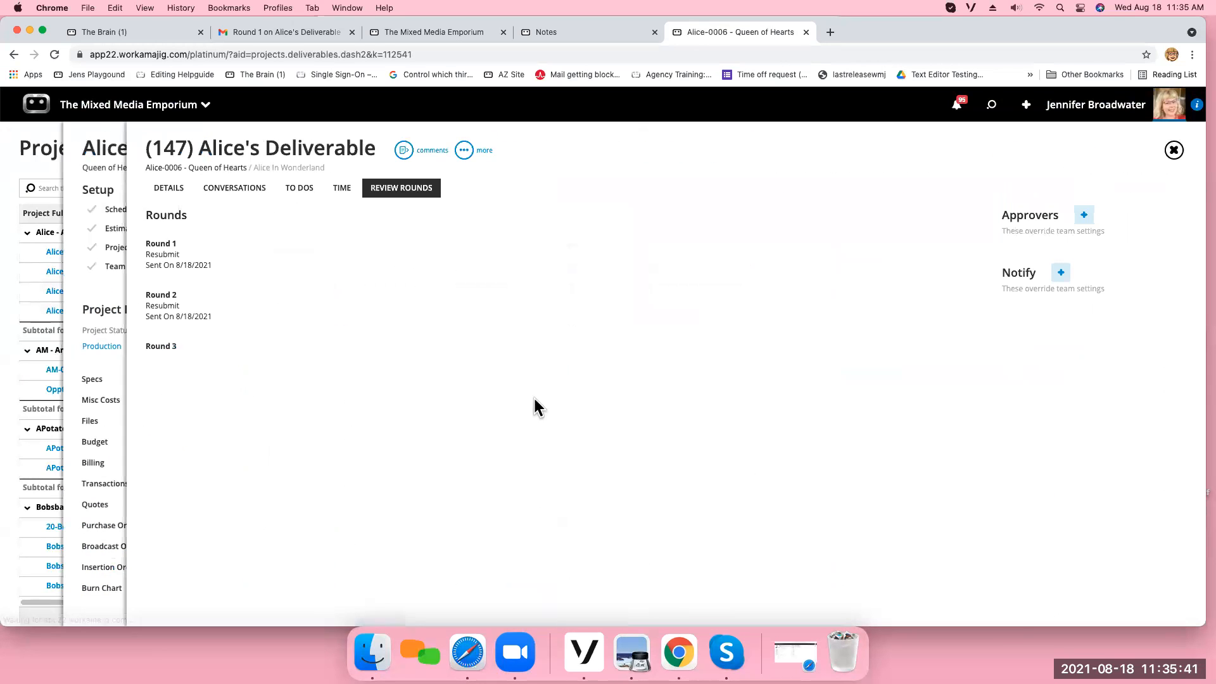
{"action": "left_click", "coordinate": [300, 352]}
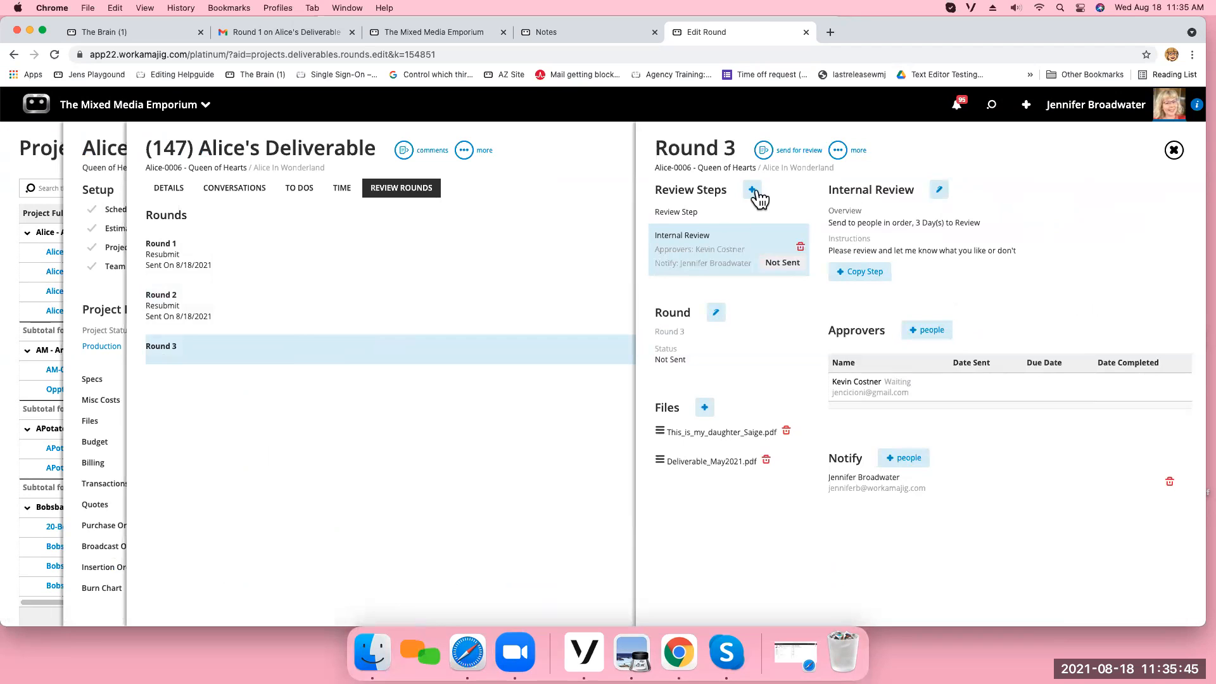
Add a review step named "ddddd" to Round 3, look at its details and the round's additional options, and close the round.
{"action": "left_click", "coordinate": [753, 191]}
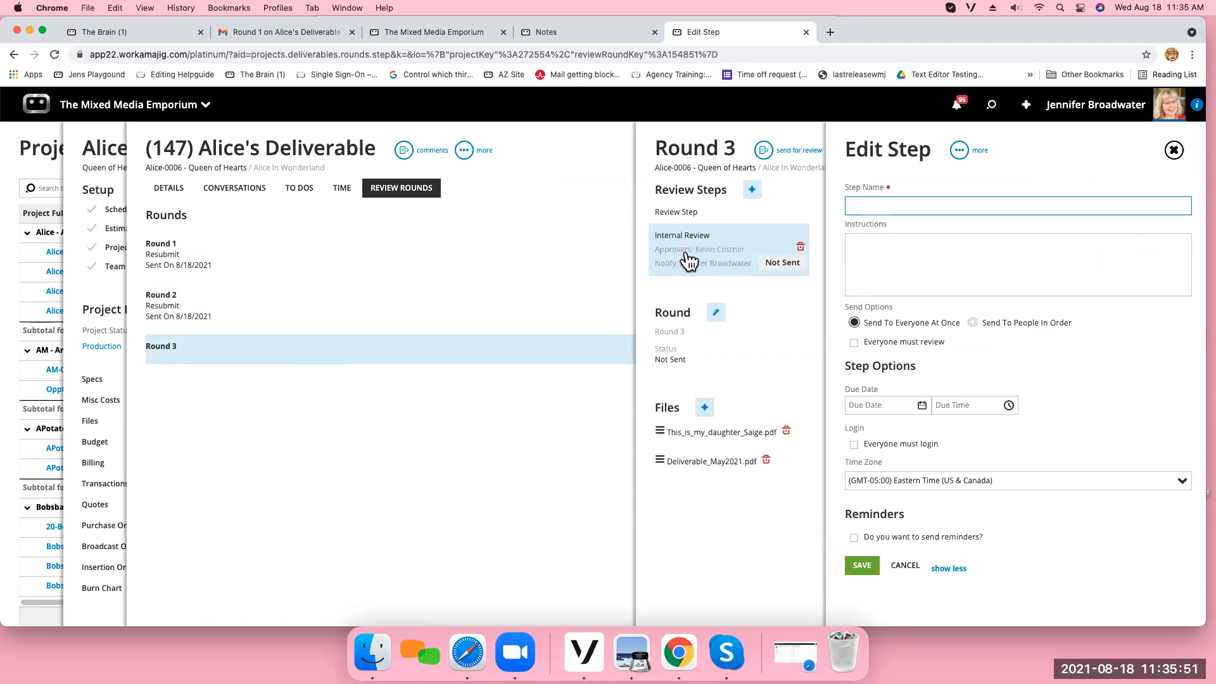
{"action": "type", "text": "ddddd"}
{"action": "left_click", "coordinate": [863, 566]}
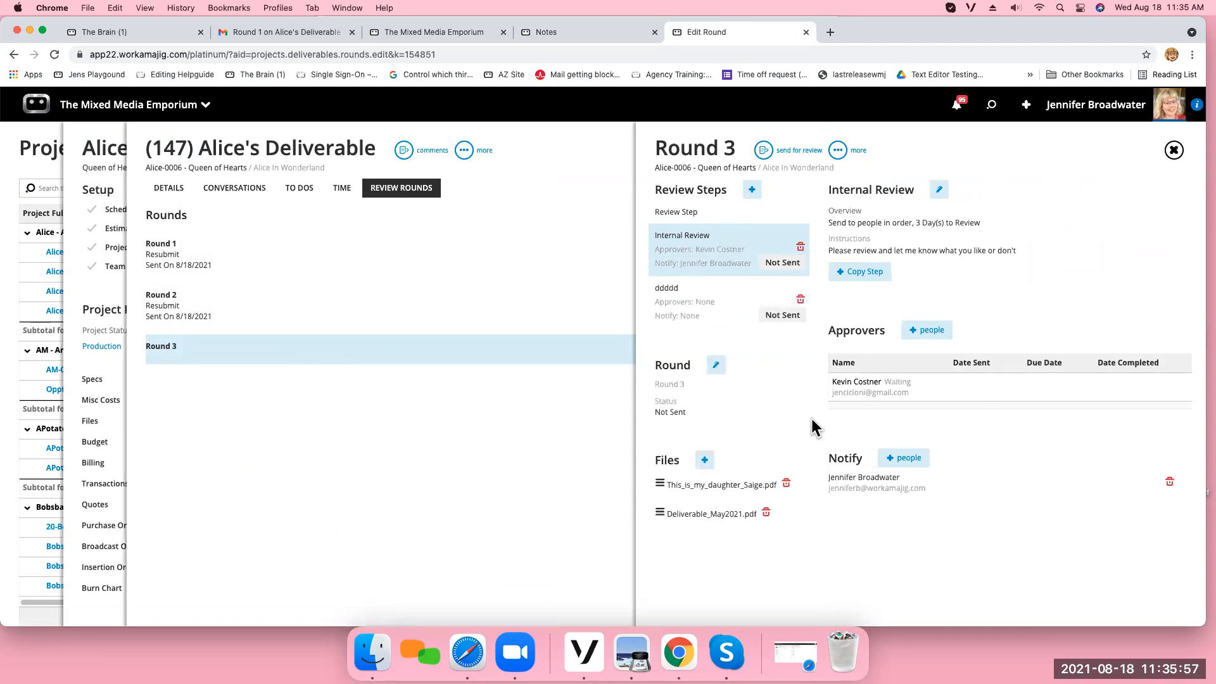
{"action": "left_click", "coordinate": [704, 313]}
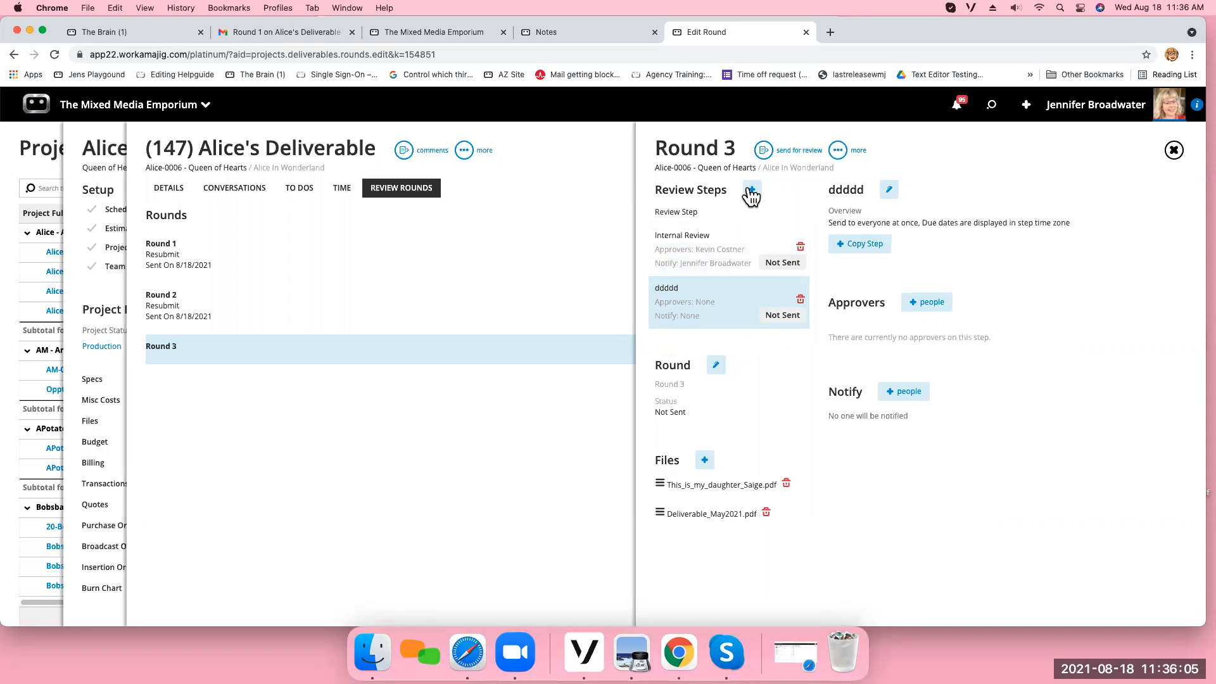
{"action": "left_click", "coordinate": [837, 152]}
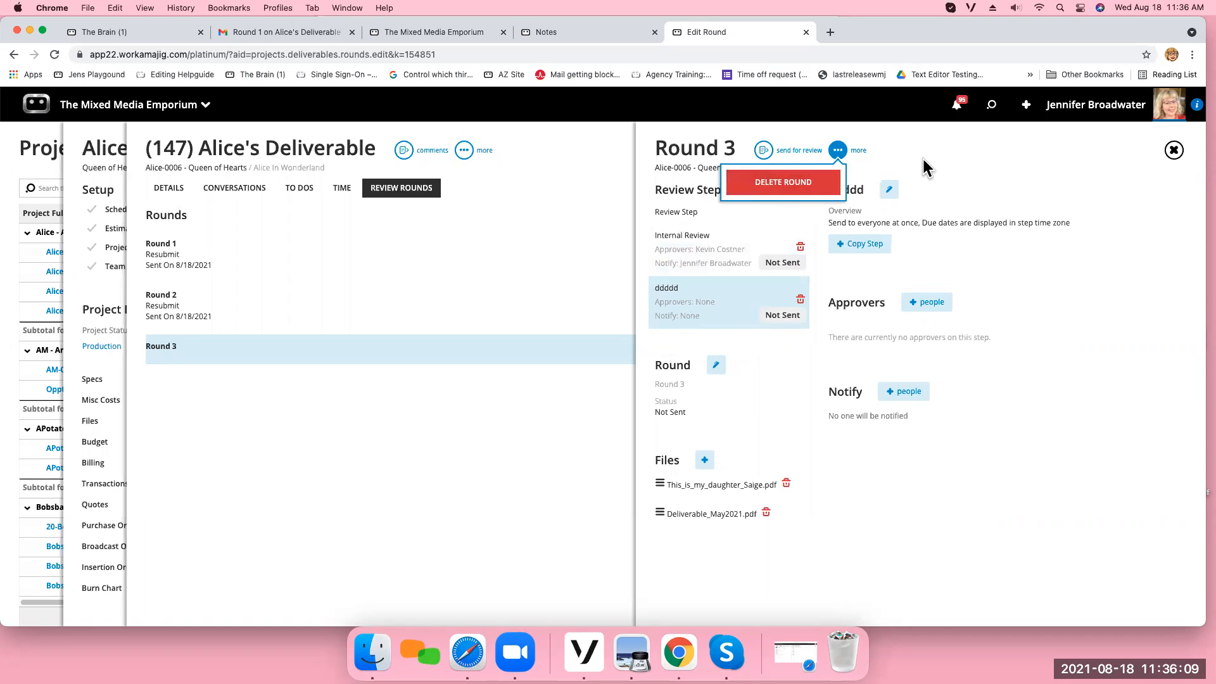
{"action": "left_click", "coordinate": [1173, 150]}
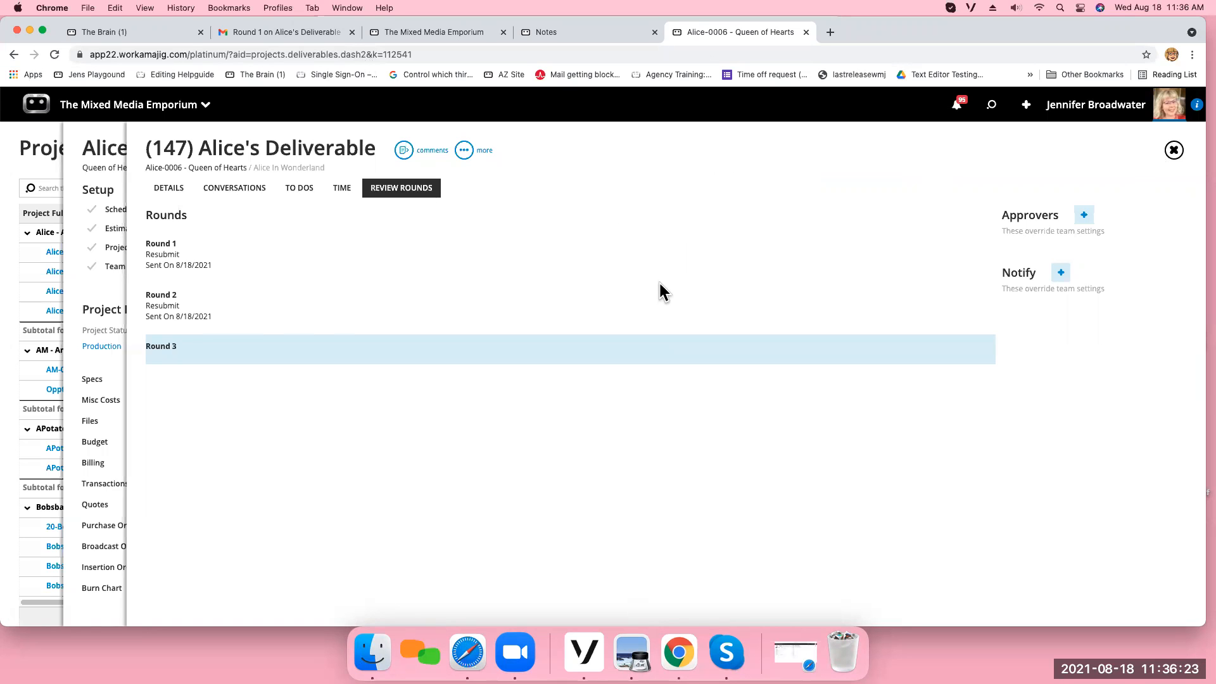
Open the Workamajig support site in a new browser tab and search it for "deliverable".
{"action": "left_click", "coordinate": [830, 32]}
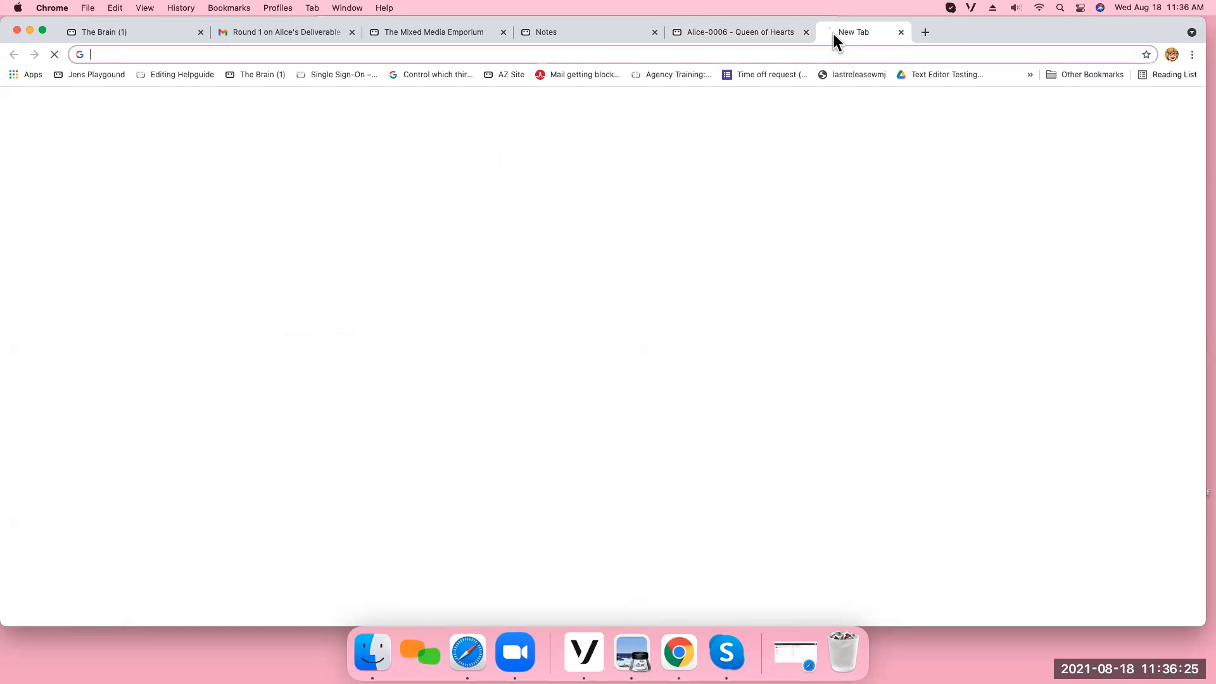
{"action": "type", "text": "supp"}
{"action": "key", "text": "Return"}
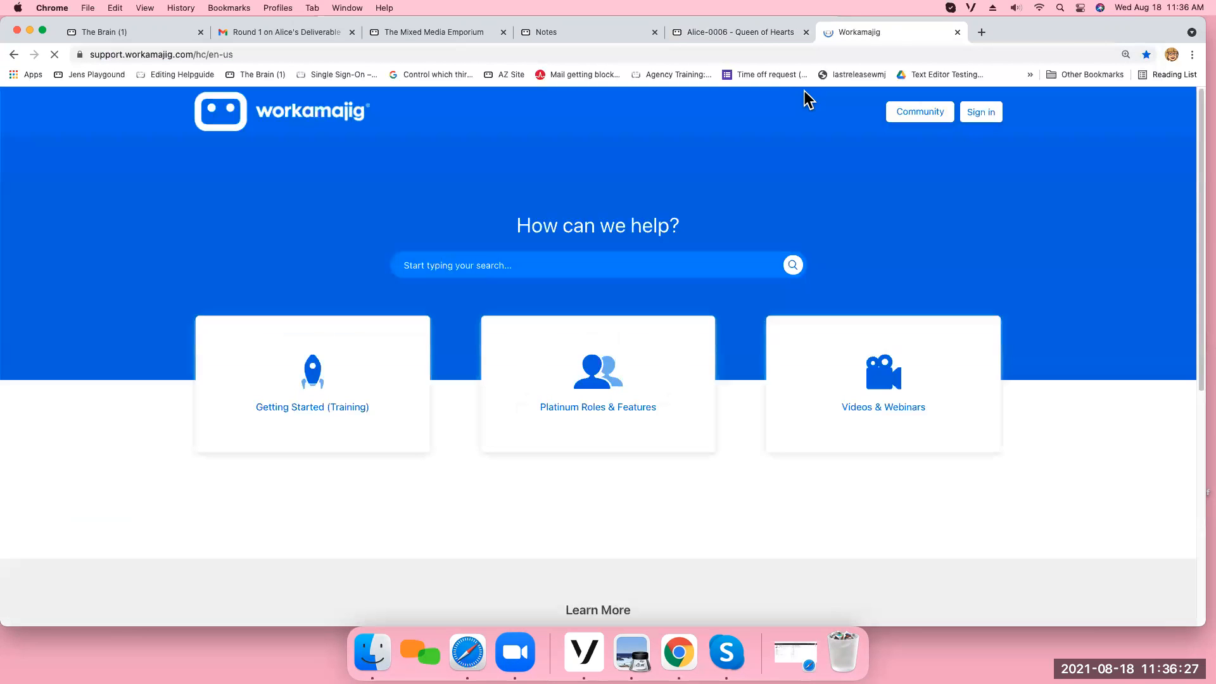
{"action": "left_click", "coordinate": [420, 266]}
{"action": "type", "text": "de"}
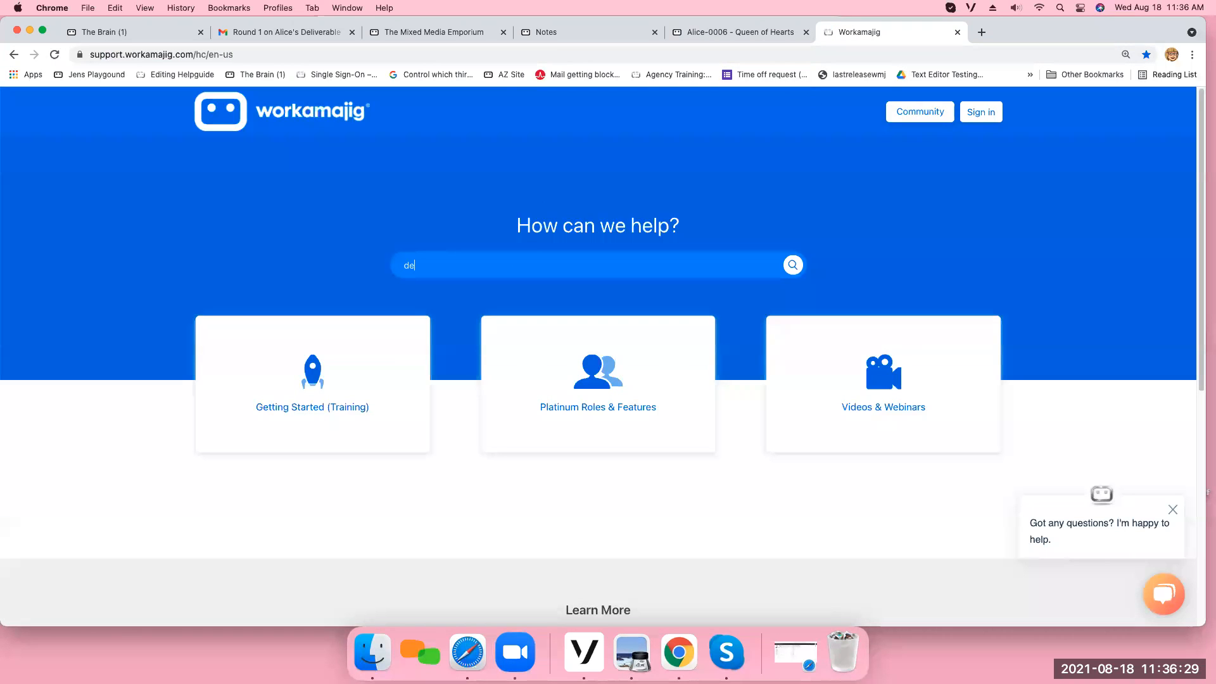
{"action": "type", "text": "liverable"}
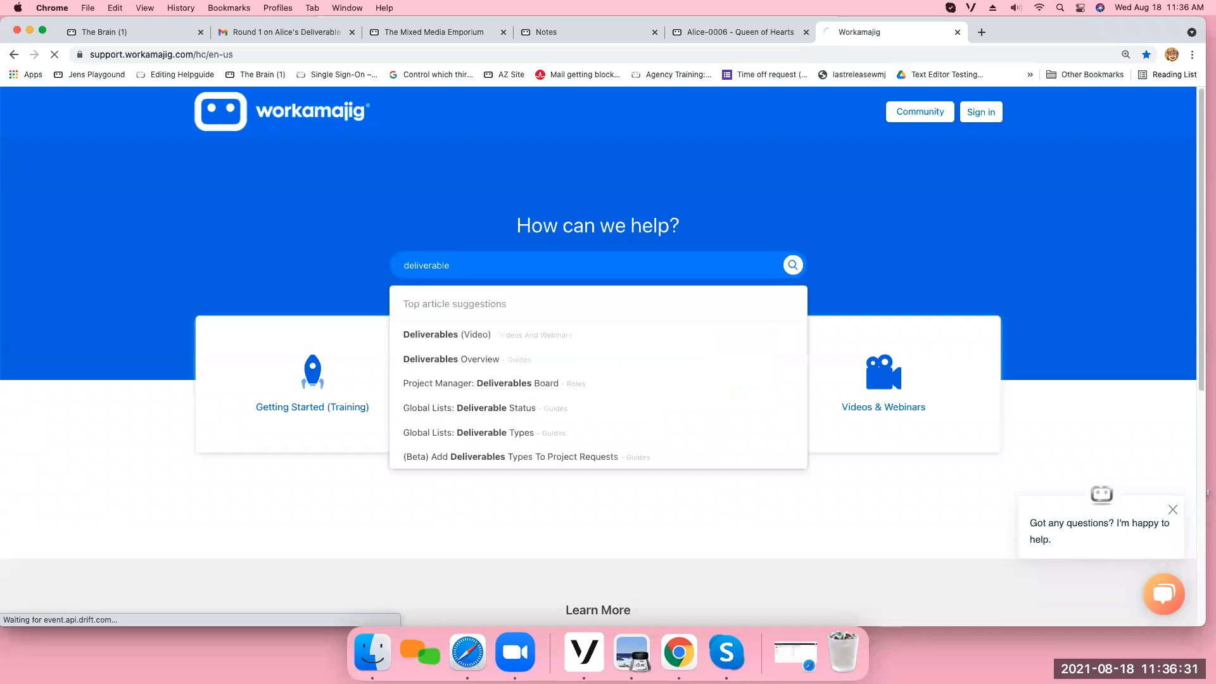
{"action": "key", "text": "Return"}
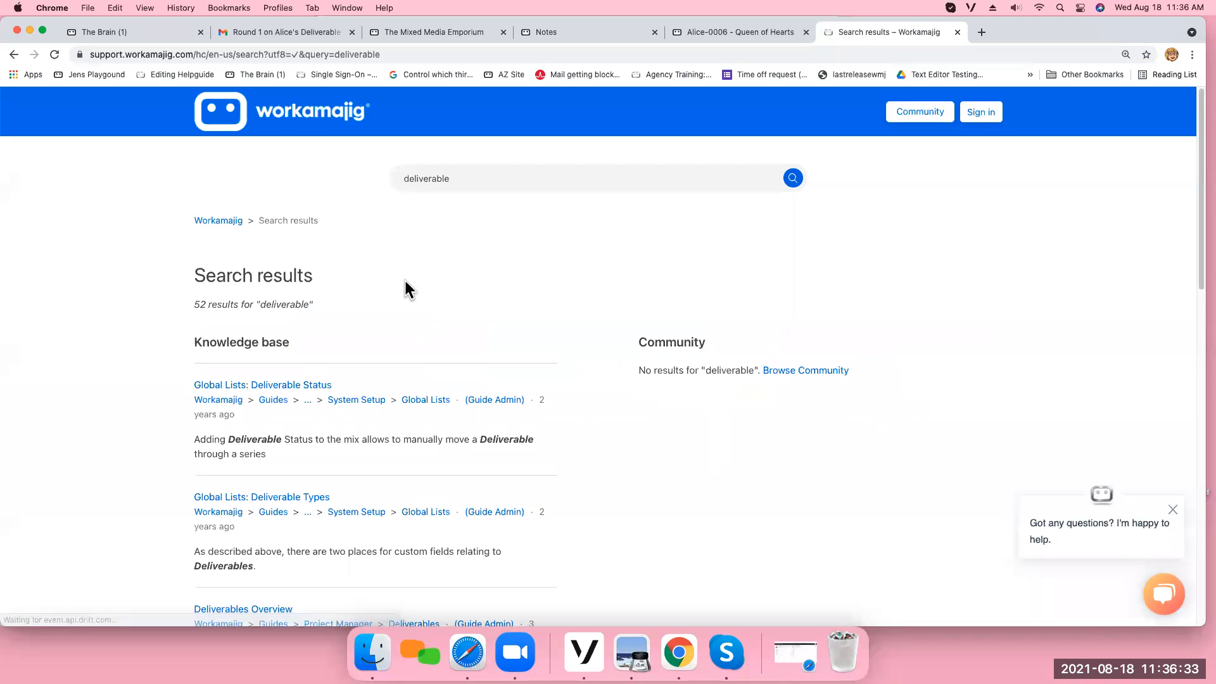
Search the support site for "webinar" and open the Past Webinars article.
{"action": "left_click_drag", "start_coordinate": [459, 182], "coordinate": [323, 183]}
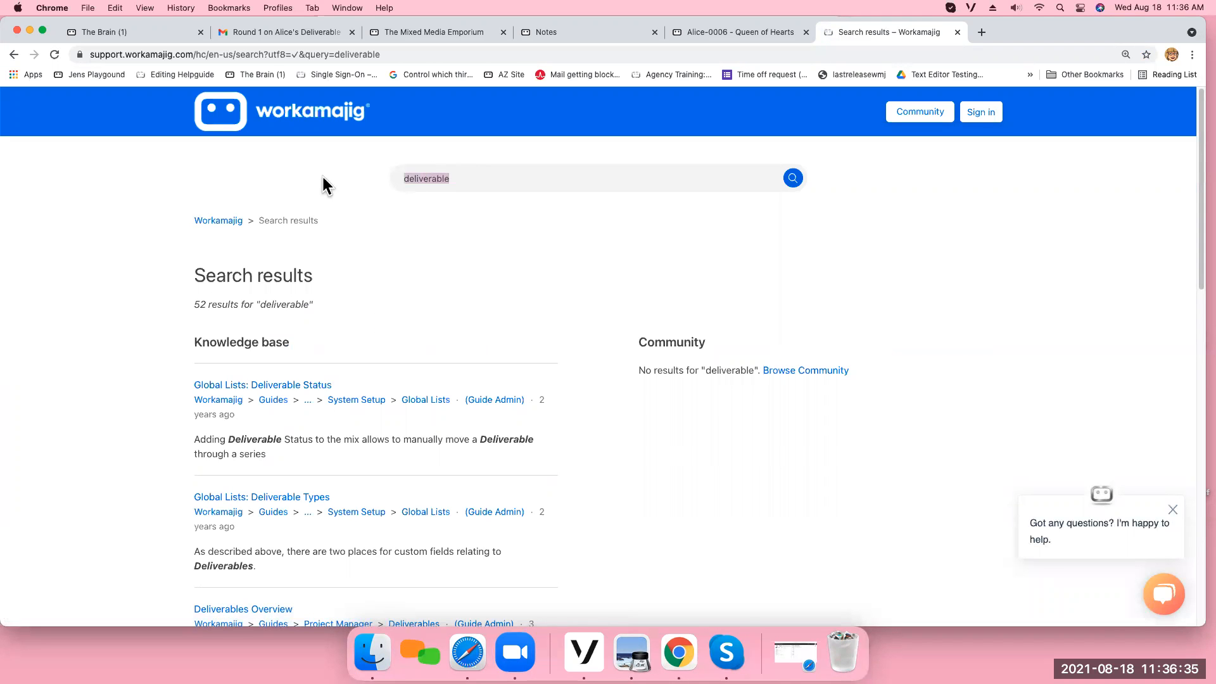
{"action": "type", "text": "webinar"}
{"action": "key", "text": "Return"}
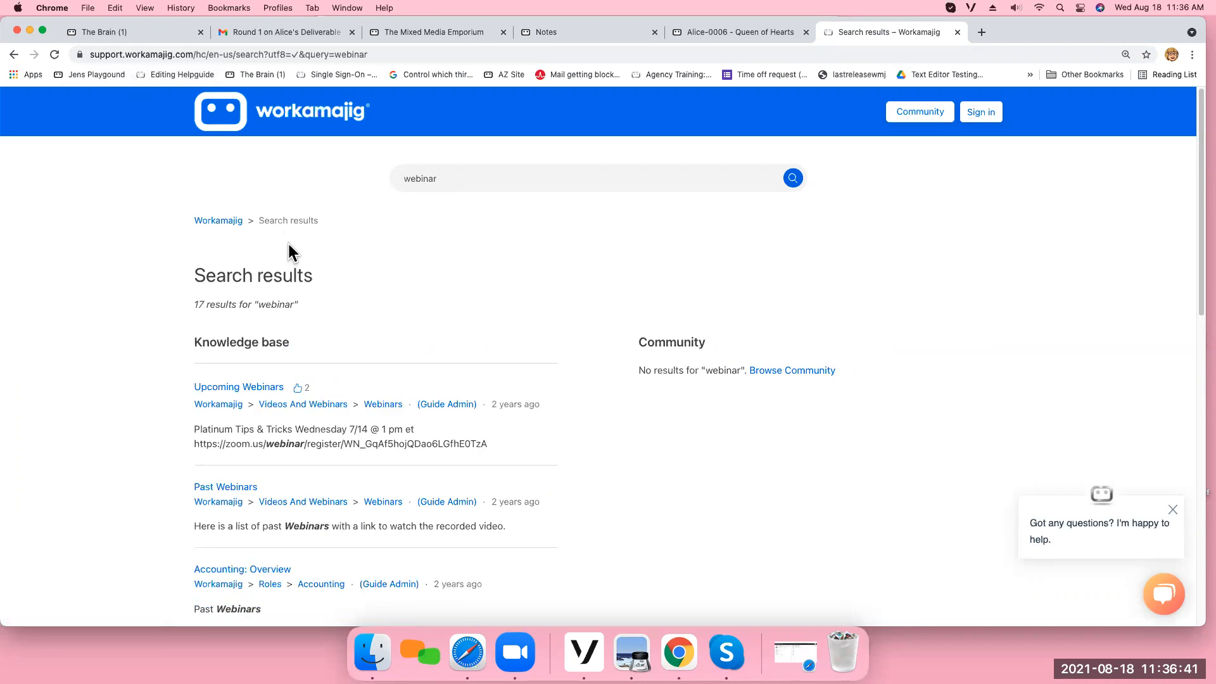
{"action": "left_click", "coordinate": [235, 487]}
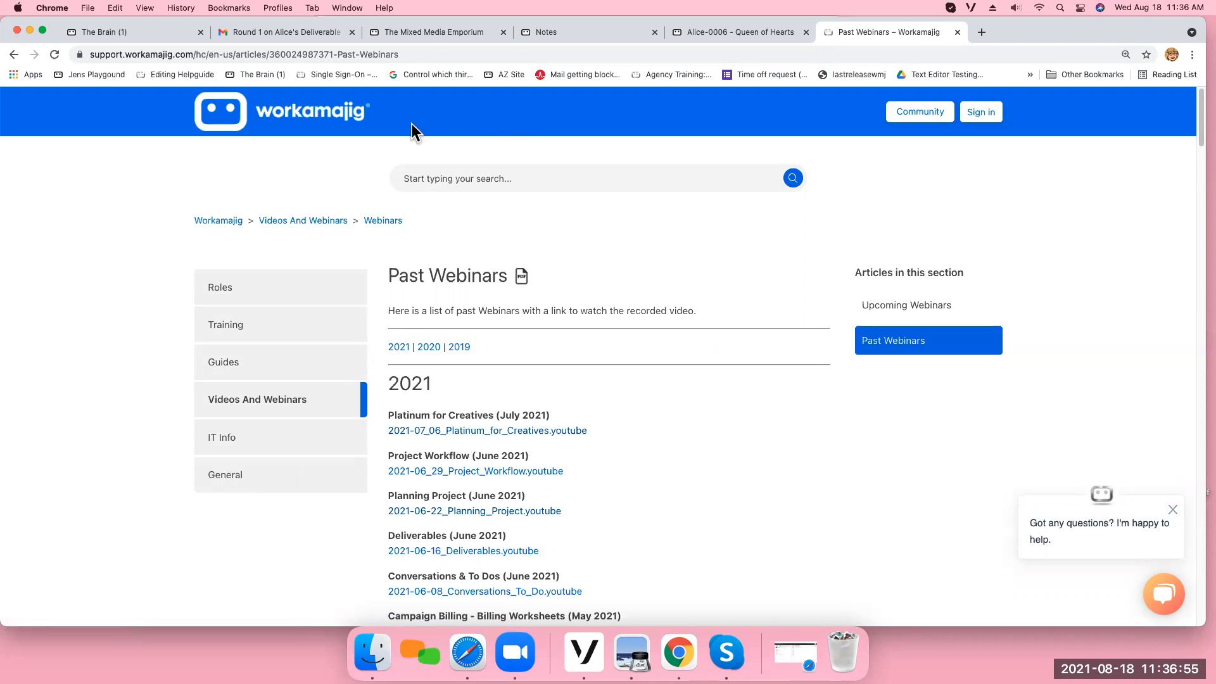
Switch back to the Projects list, open Alice-0004 - Wrong Setup, and review its schedule before returning to the project.
{"action": "left_click", "coordinate": [429, 28]}
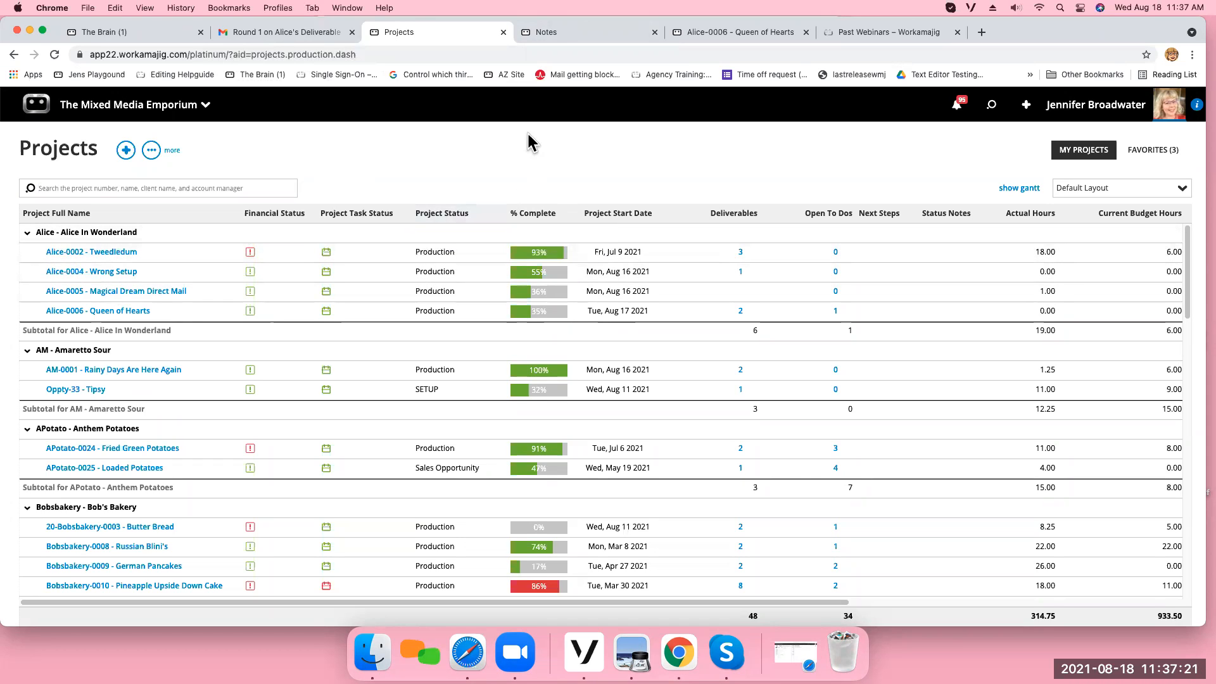
{"action": "left_click", "coordinate": [113, 272]}
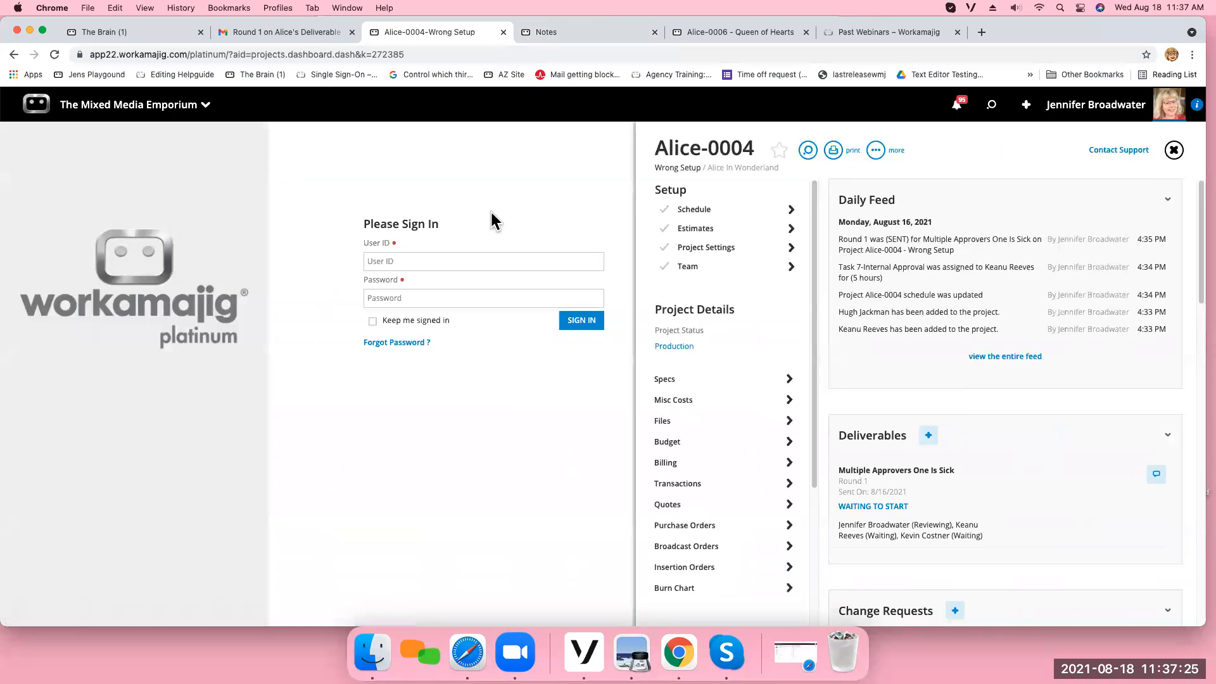
{"action": "left_click", "coordinate": [697, 214]}
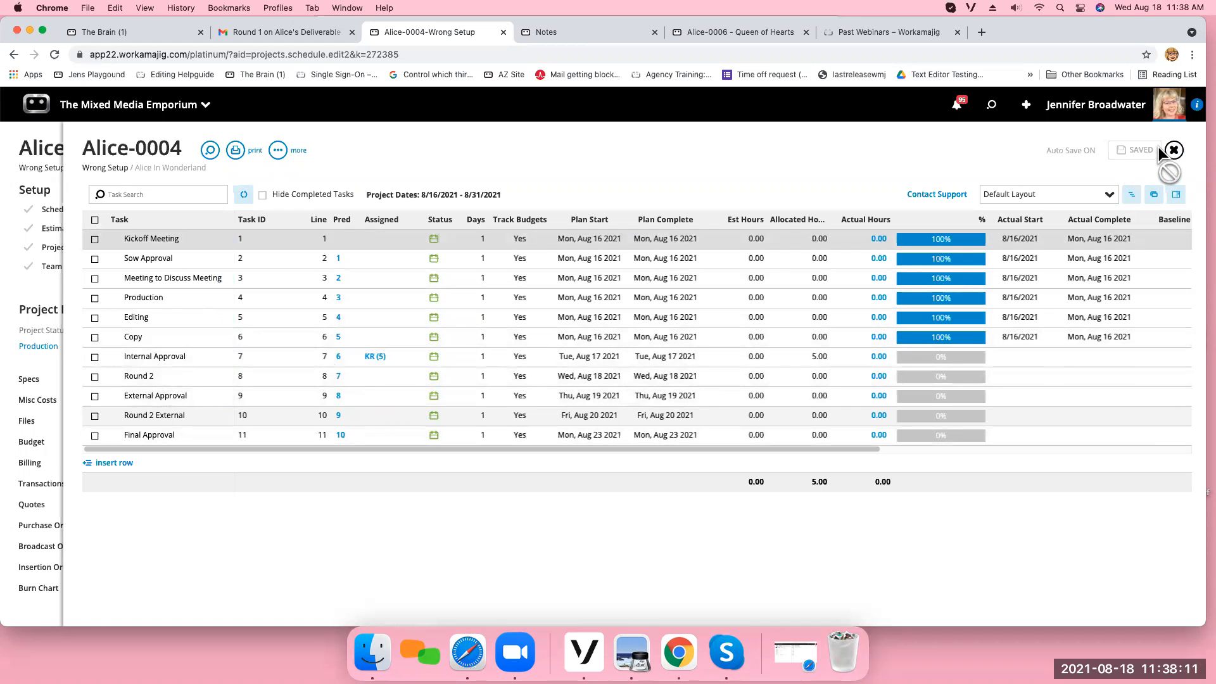
{"action": "left_click", "coordinate": [1174, 152]}
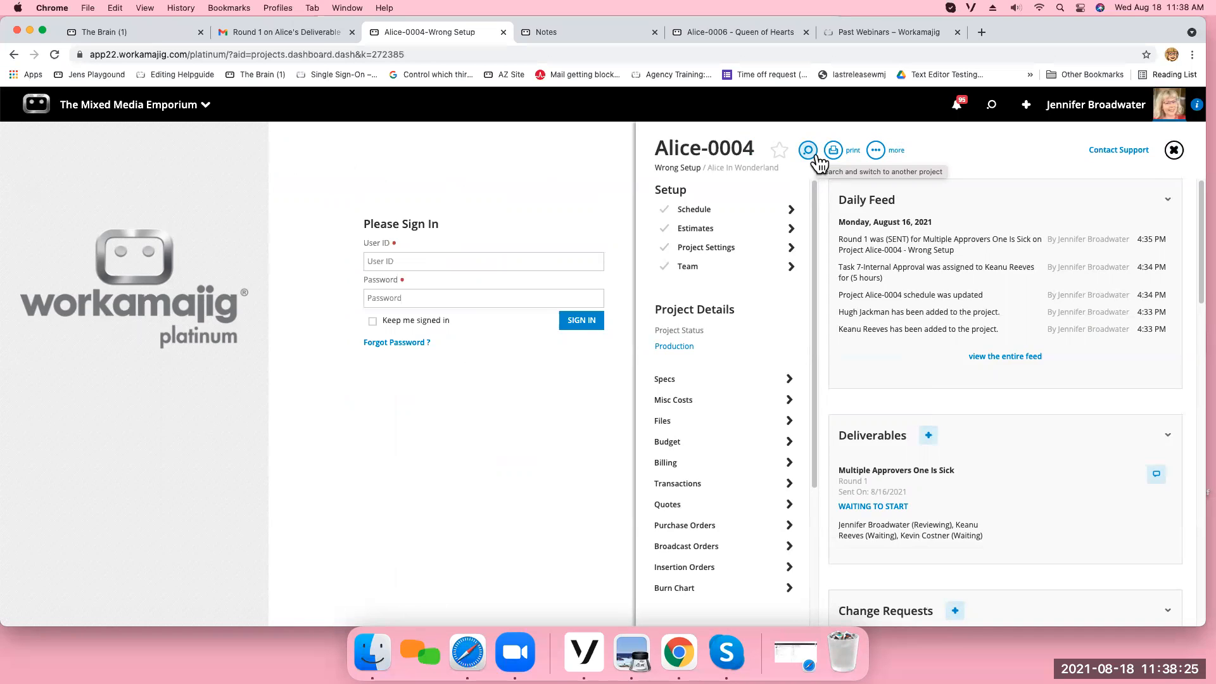
Delete the second Internal Review approver from Round 1 of the Multiple Approvers One Is Sick deliverable and view the round's additional options.
{"action": "left_click", "coordinate": [924, 499]}
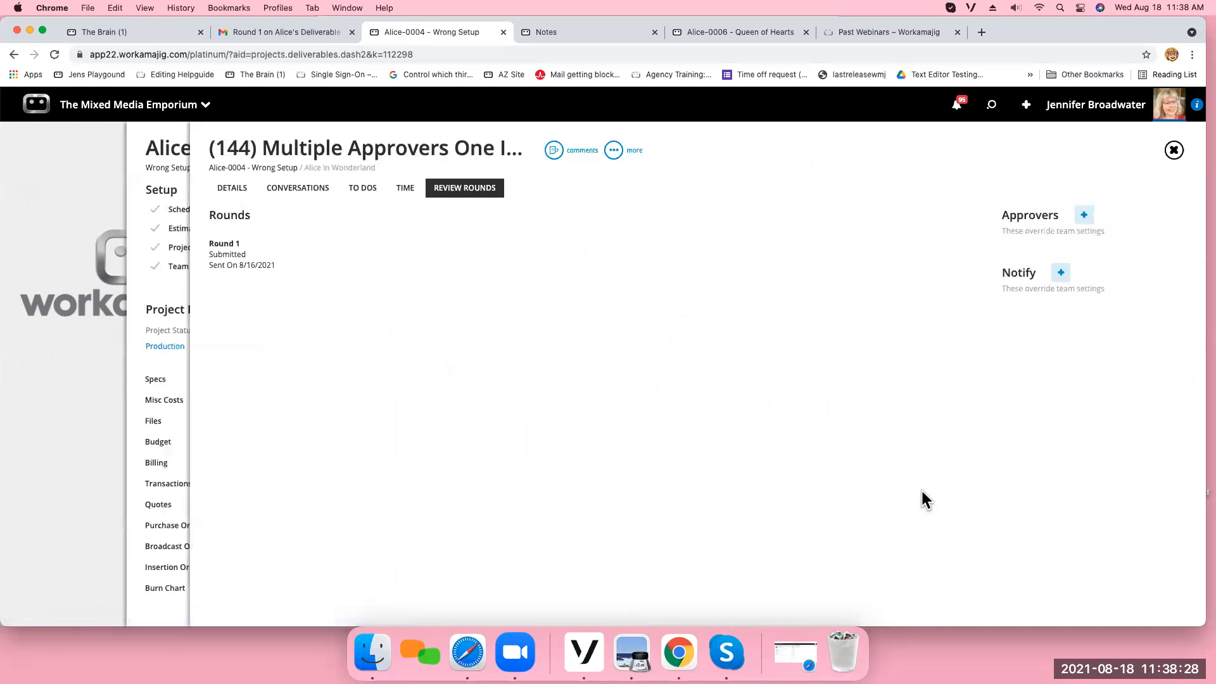
{"action": "left_click", "coordinate": [472, 274]}
{"action": "left_click", "coordinate": [941, 395]}
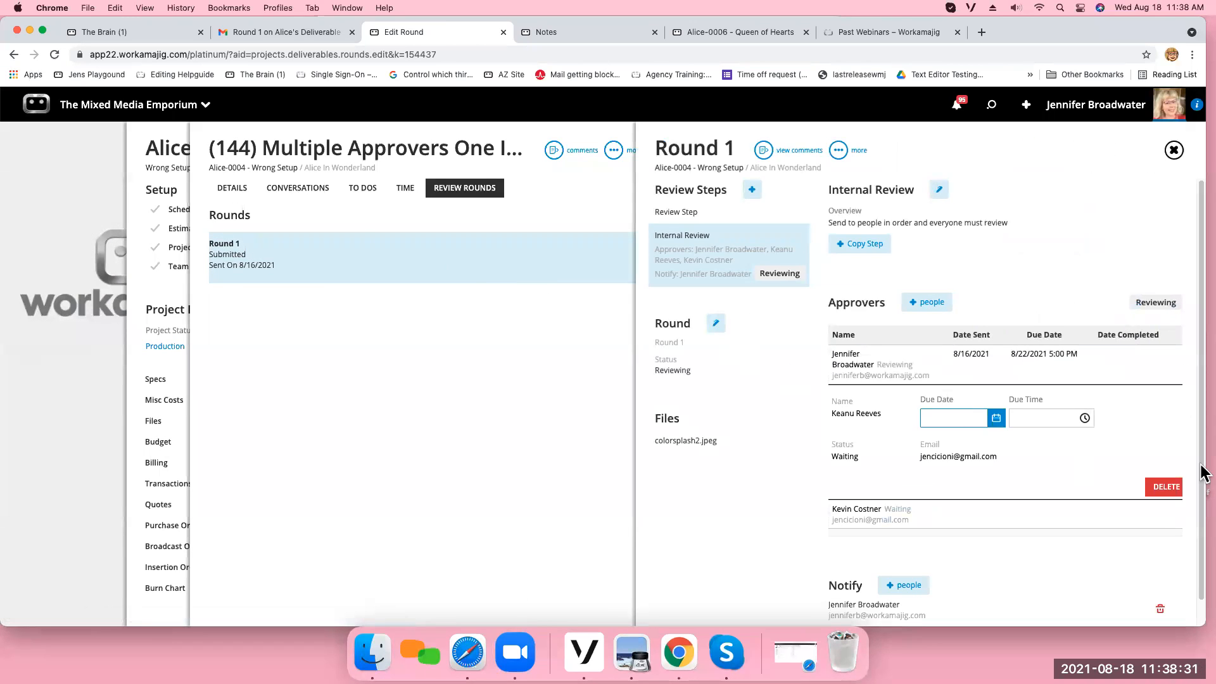
{"action": "left_click", "coordinate": [1164, 487]}
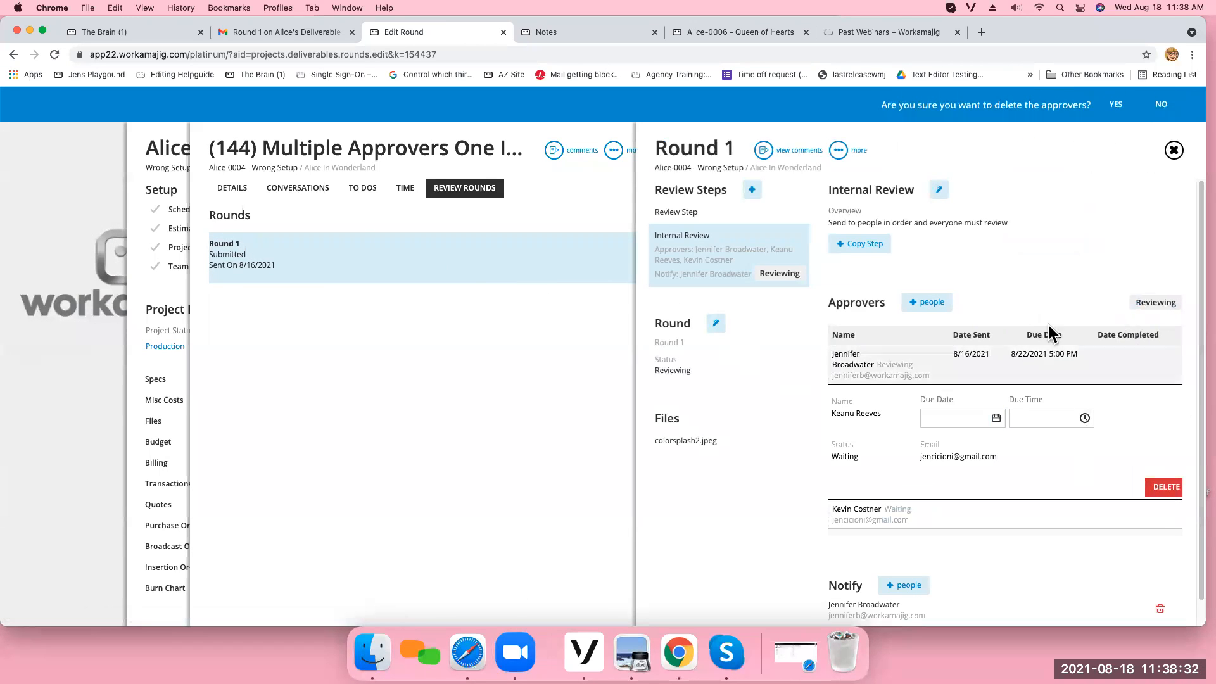
{"action": "left_click", "coordinate": [1115, 108]}
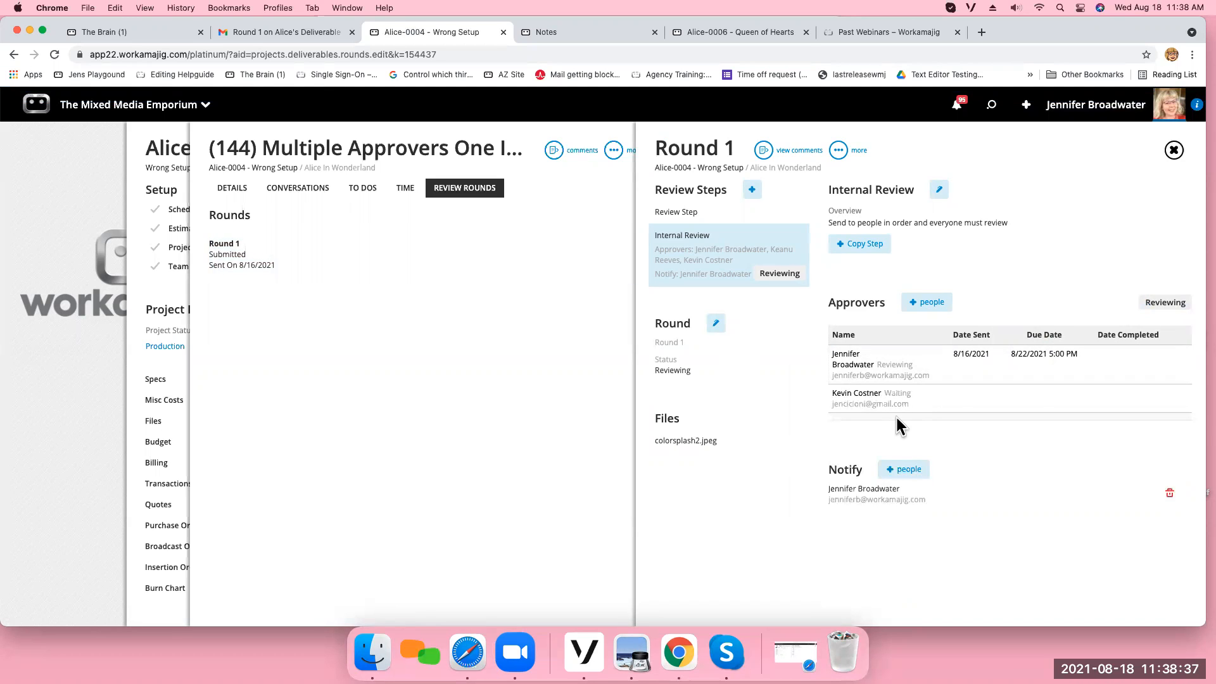
{"action": "left_click", "coordinate": [838, 153]}
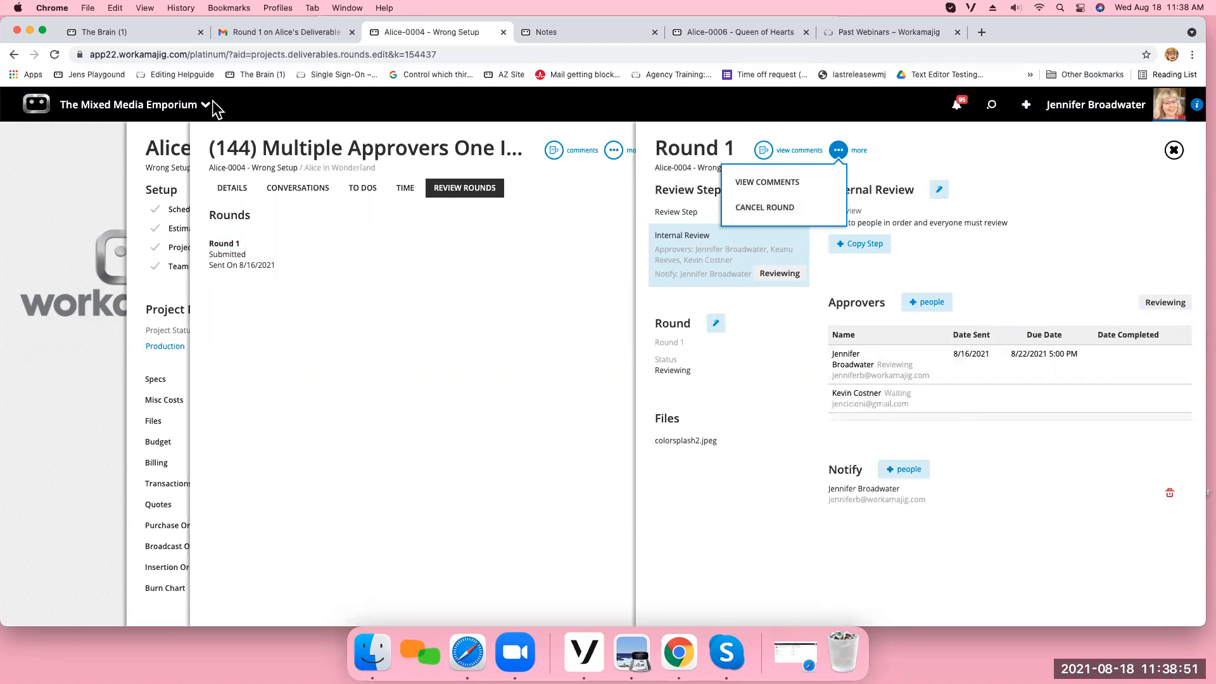
Return to the Projects list and view the deliverables board for Alice-0006 - Queen of Hearts from its Deliverables column.
{"action": "left_click", "coordinate": [123, 108]}
{"action": "left_click", "coordinate": [306, 161]}
{"action": "left_click", "coordinate": [315, 277]}
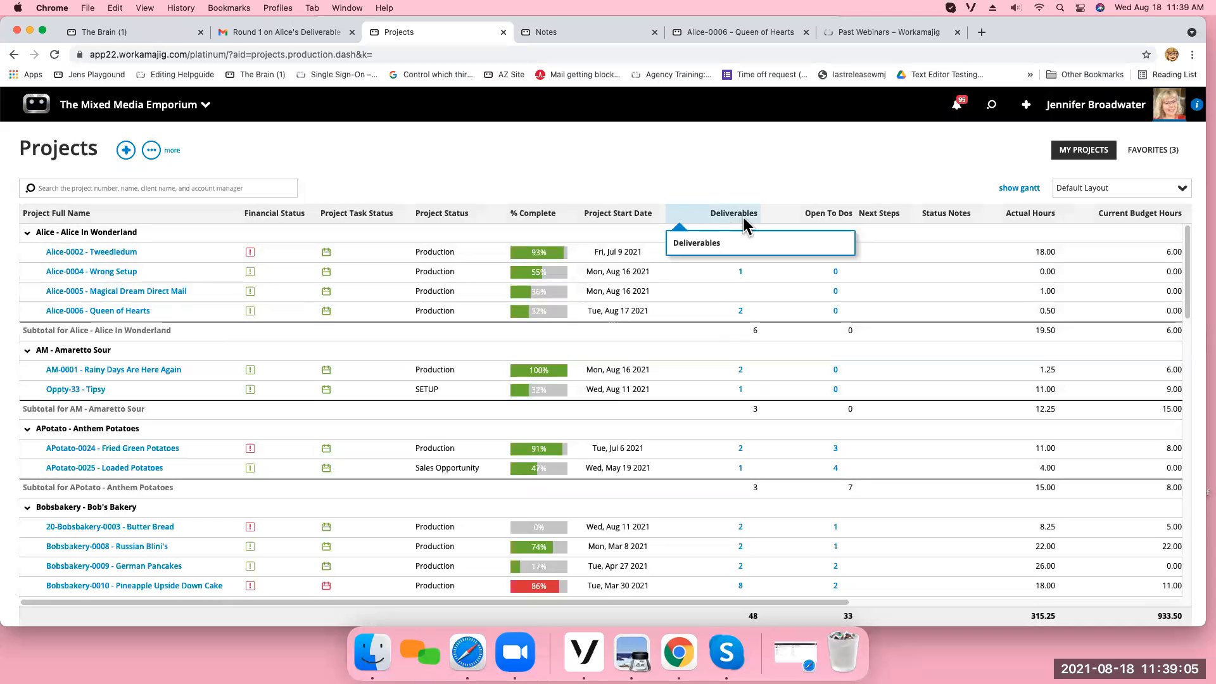
{"action": "left_click", "coordinate": [740, 311]}
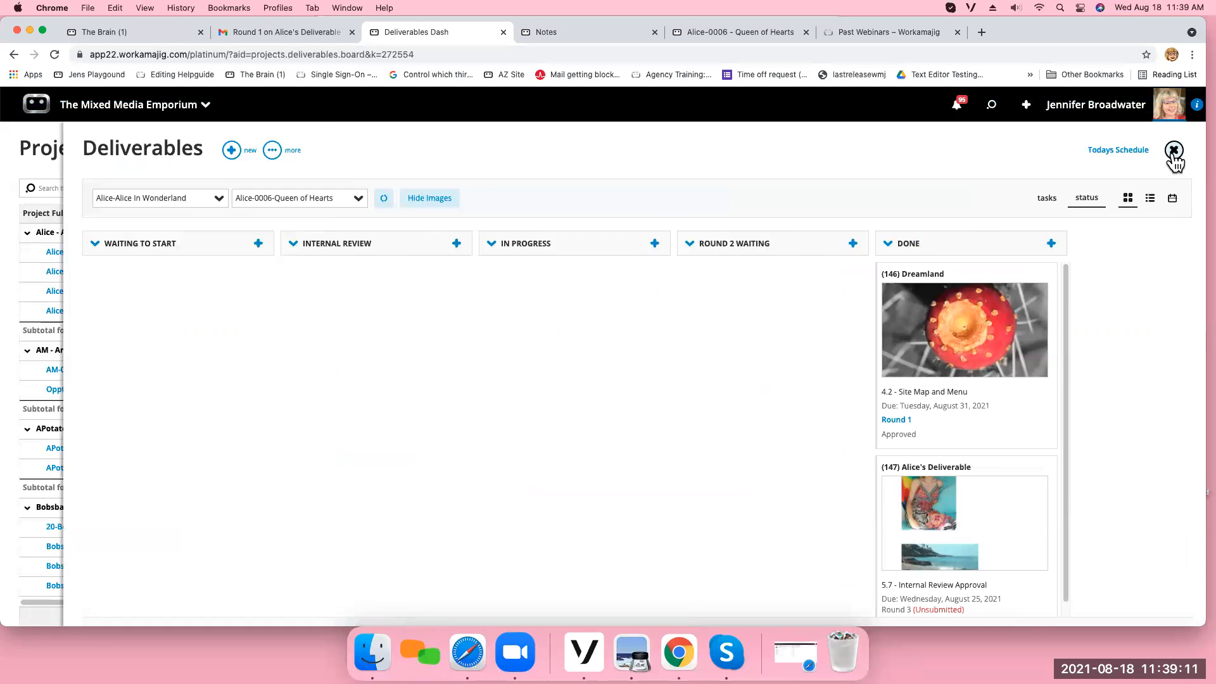
{"action": "left_click", "coordinate": [1173, 152]}
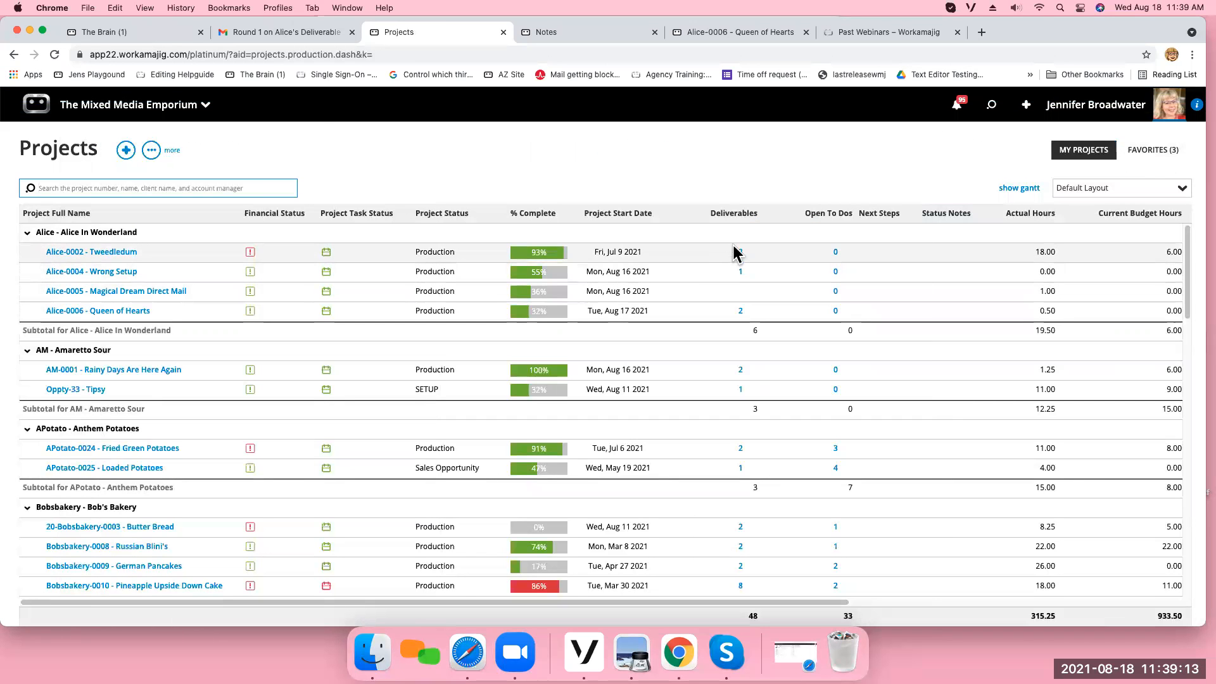
Review the Company Defaults column fields in the Projects list's system settings, locate the Deliverables field, and close the settings without saving.
{"action": "left_click", "coordinate": [155, 156]}
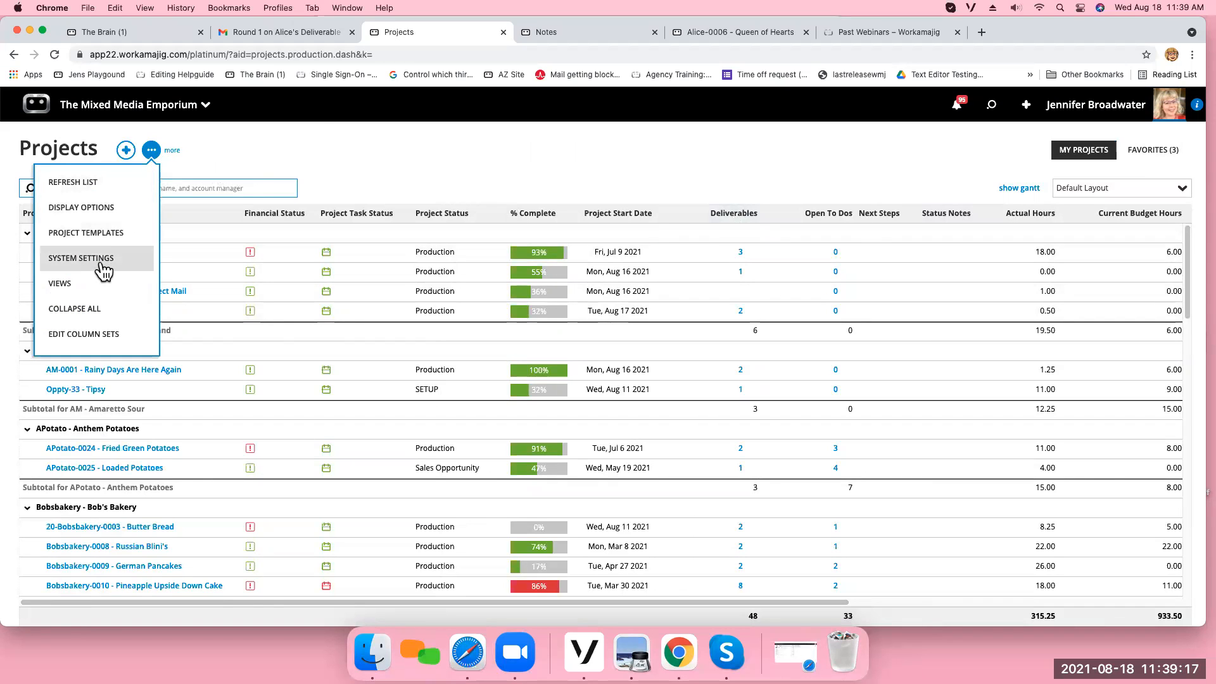
{"action": "left_click", "coordinate": [92, 261]}
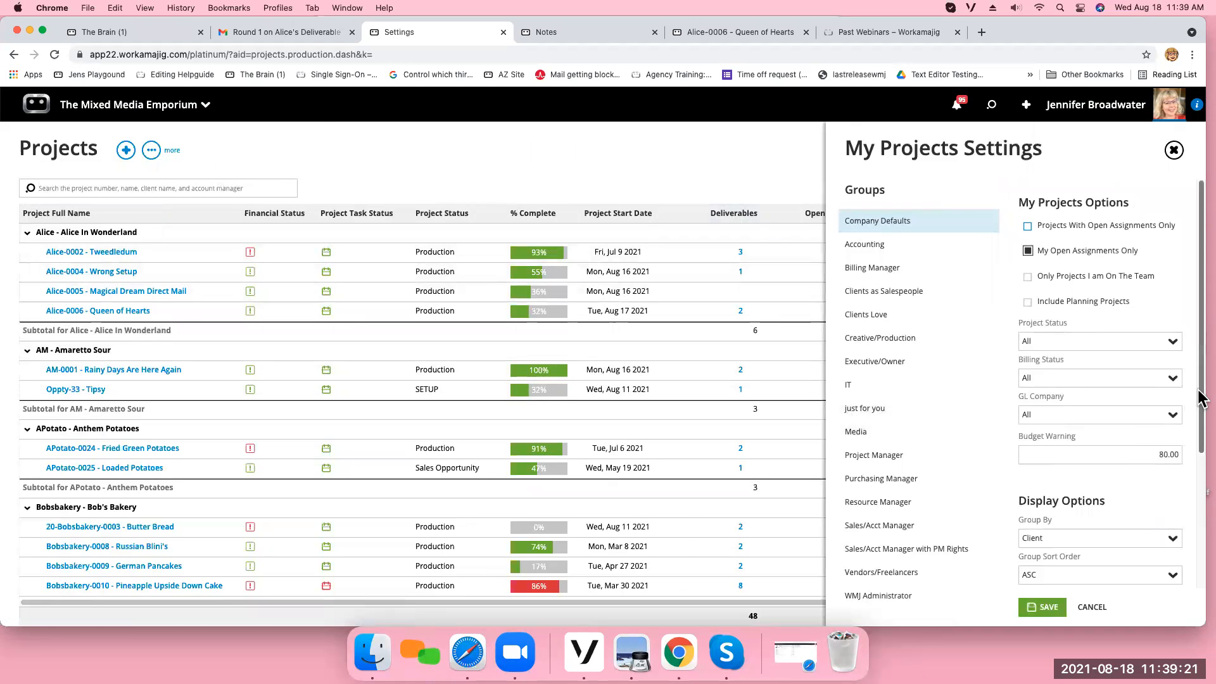
{"action": "scroll", "coordinate": [1200, 402], "scroll_direction": "down", "scroll_amount": 3}
{"action": "left_click", "coordinate": [1048, 576]}
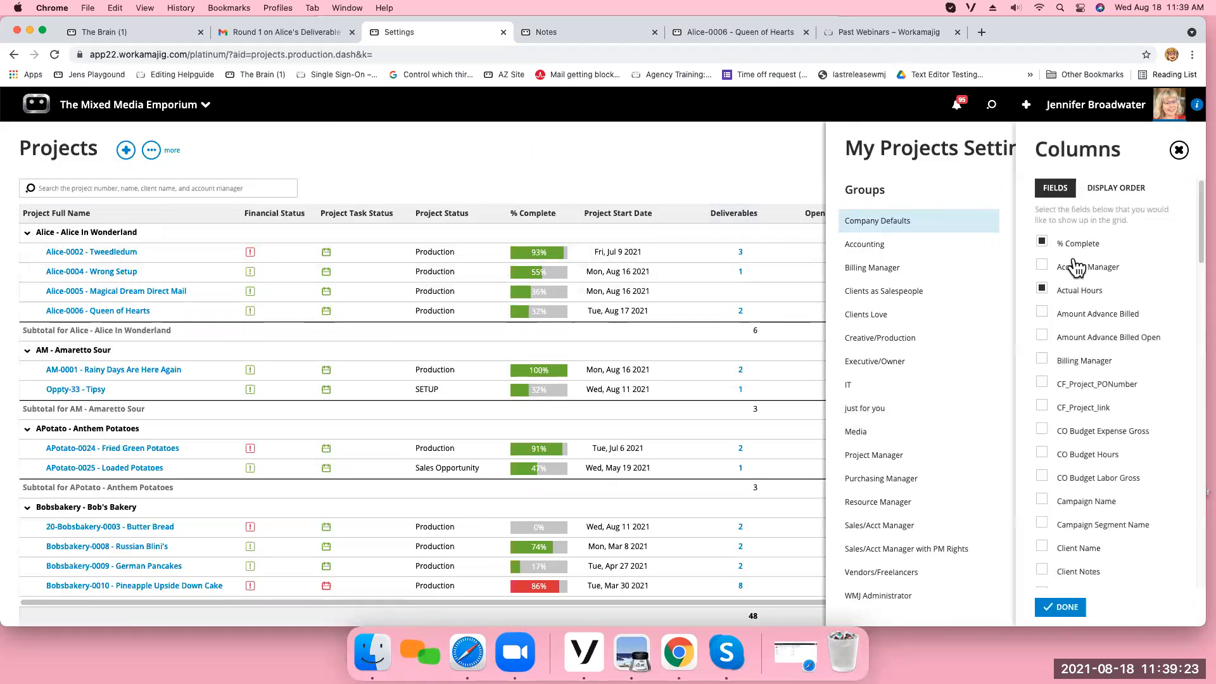
{"action": "scroll", "coordinate": [1201, 262], "scroll_direction": "down", "scroll_amount": 10}
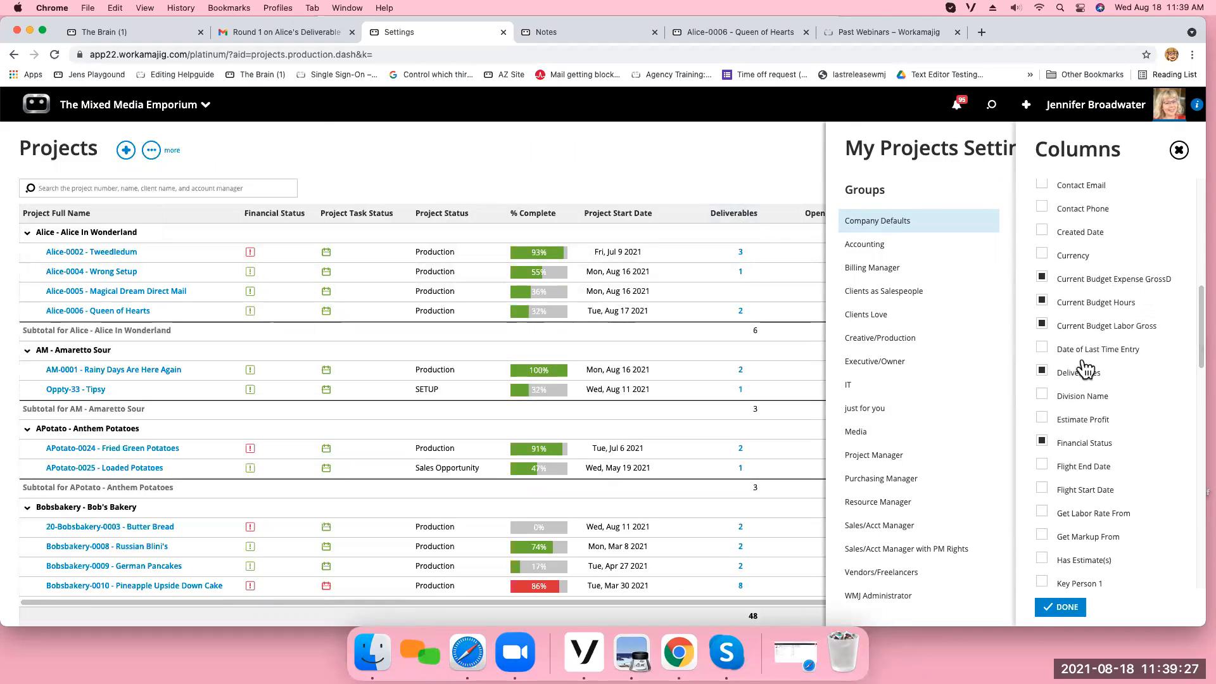
{"action": "left_click", "coordinate": [1178, 150]}
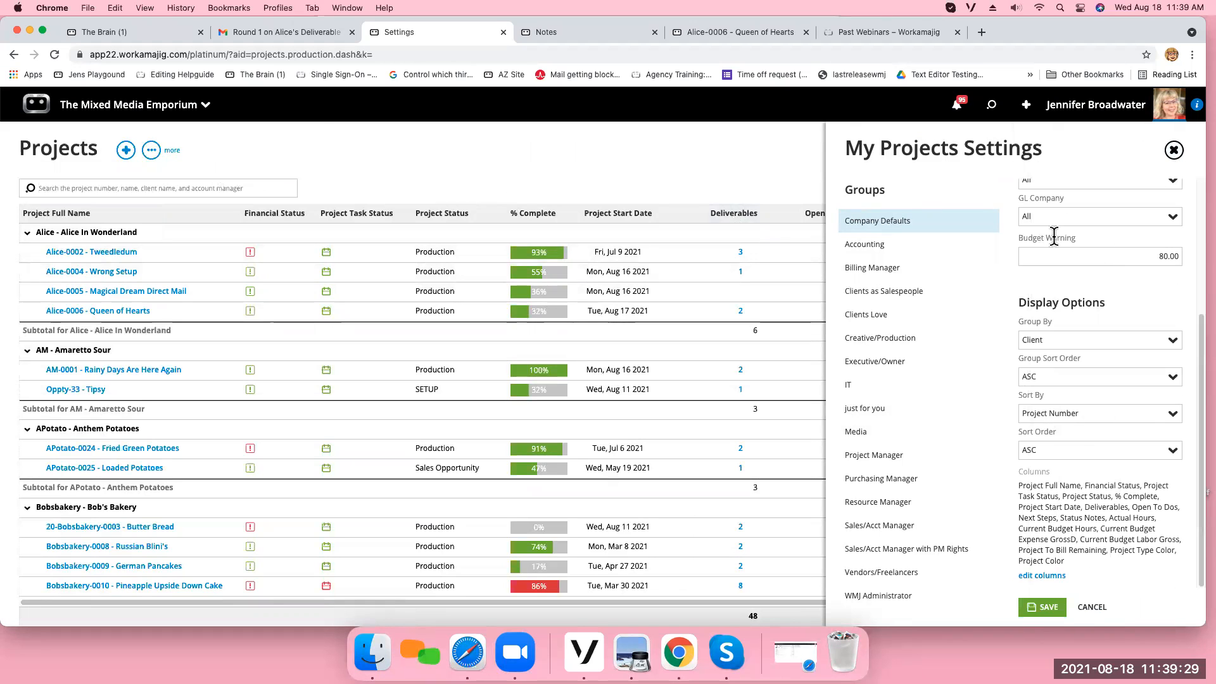
{"action": "left_click", "coordinate": [1174, 151]}
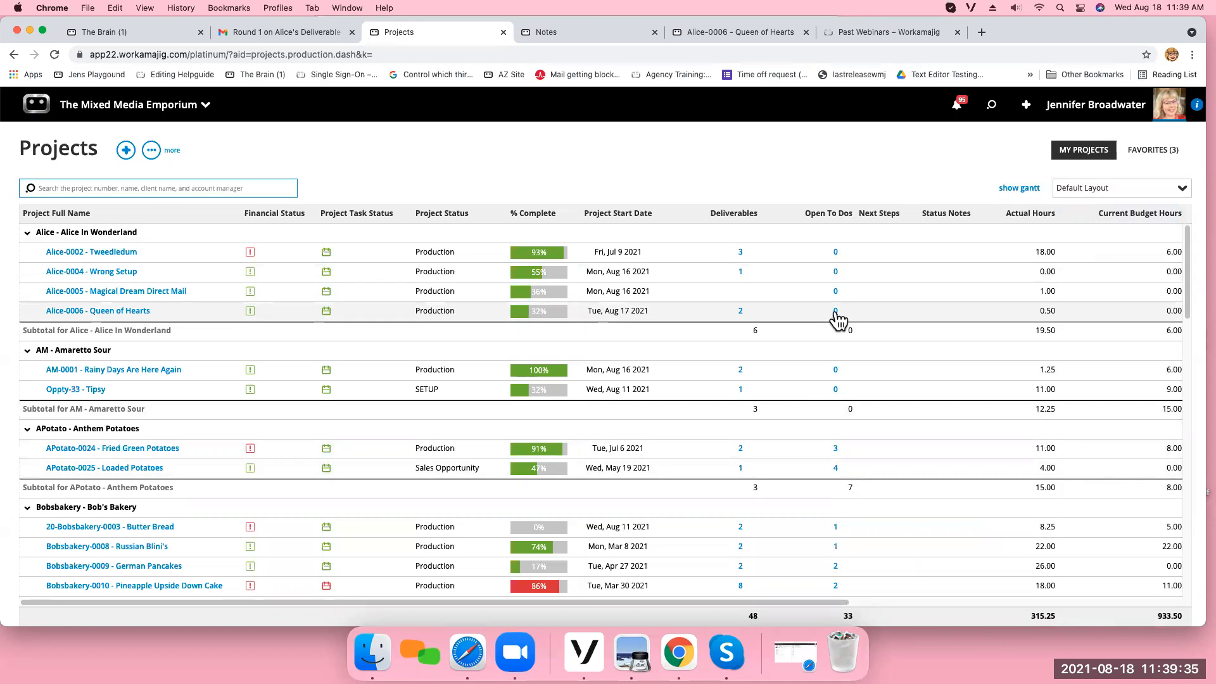
View the open to dos for APotato-0024 - Fried Green Potatoes from the Projects list and return to the list.
{"action": "left_click", "coordinate": [836, 448]}
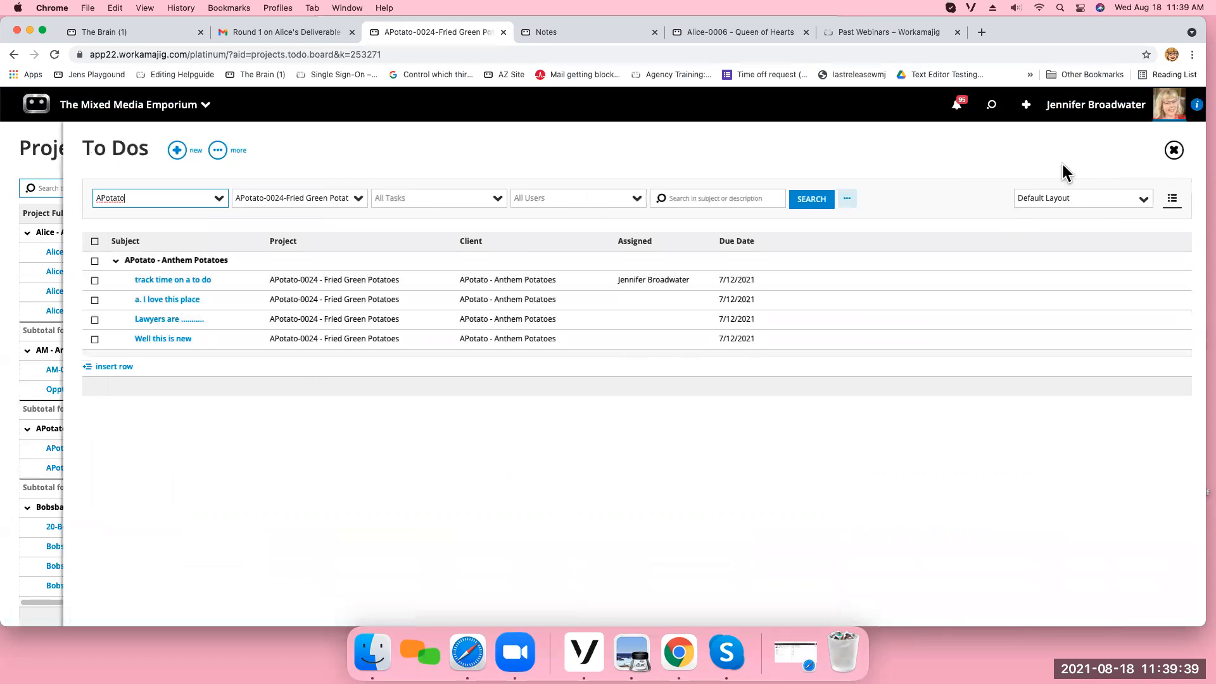
{"action": "left_click", "coordinate": [1174, 150]}
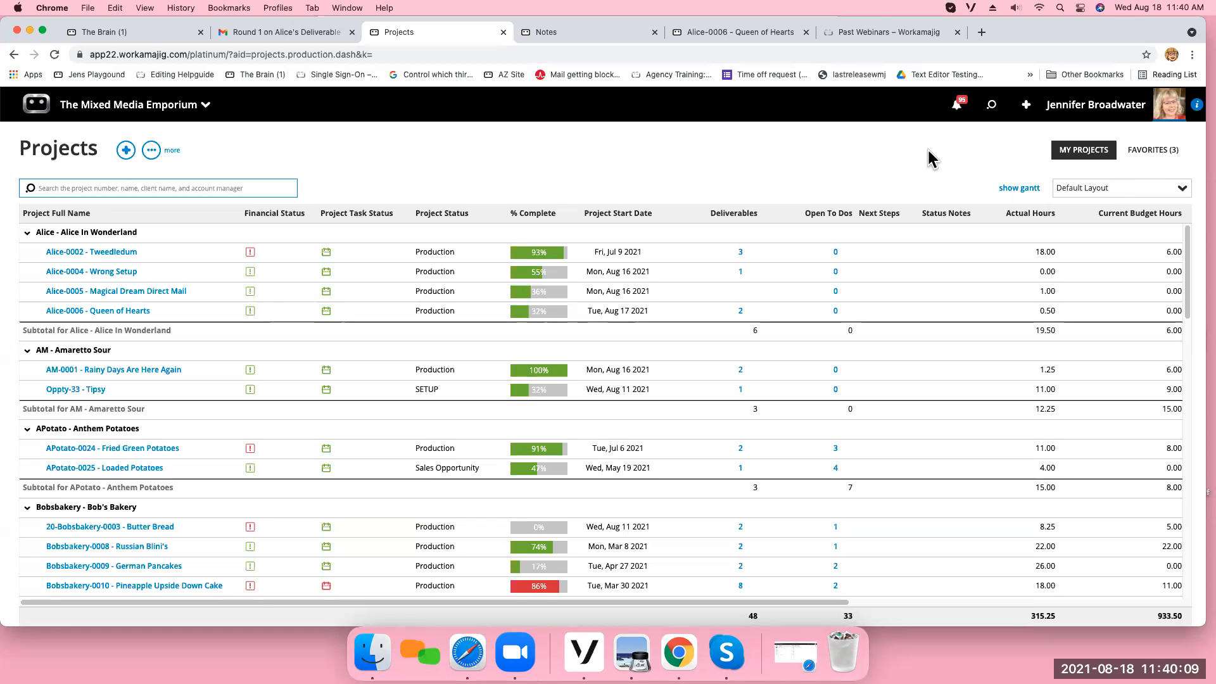
Open a new incognito browser window and minimize it to return to the Projects list.
{"action": "left_click", "coordinate": [18, 8]}
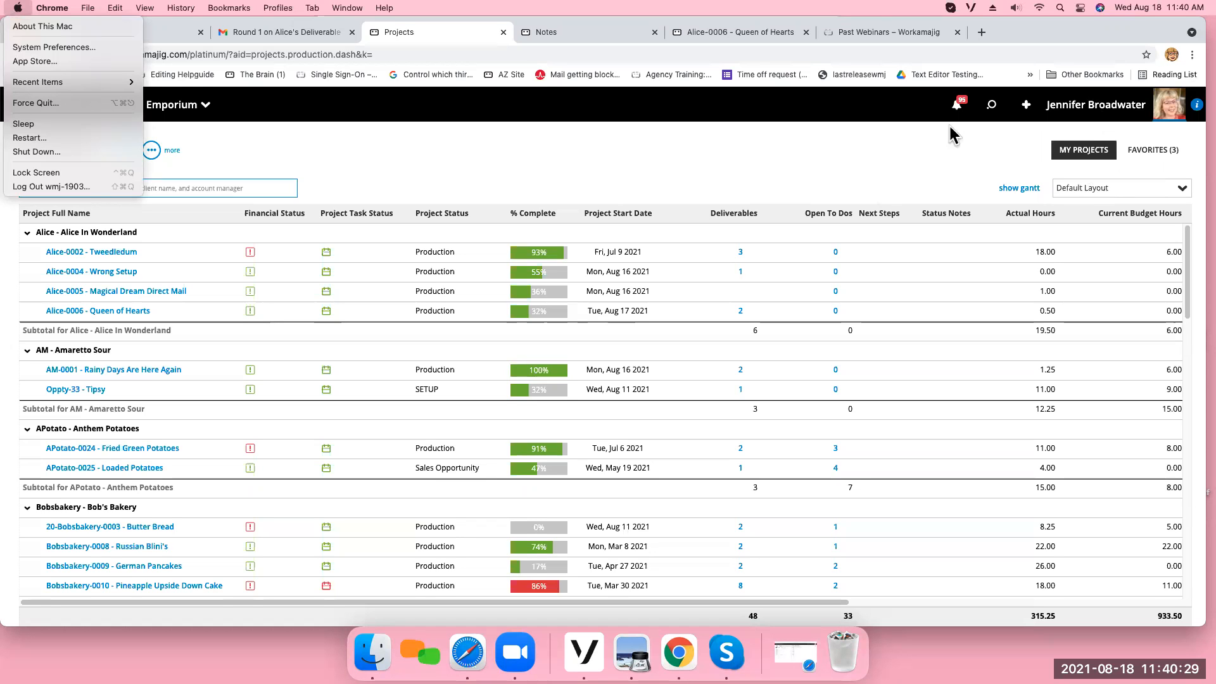
{"action": "left_click", "coordinate": [1194, 55]}
{"action": "left_click", "coordinate": [1192, 56]}
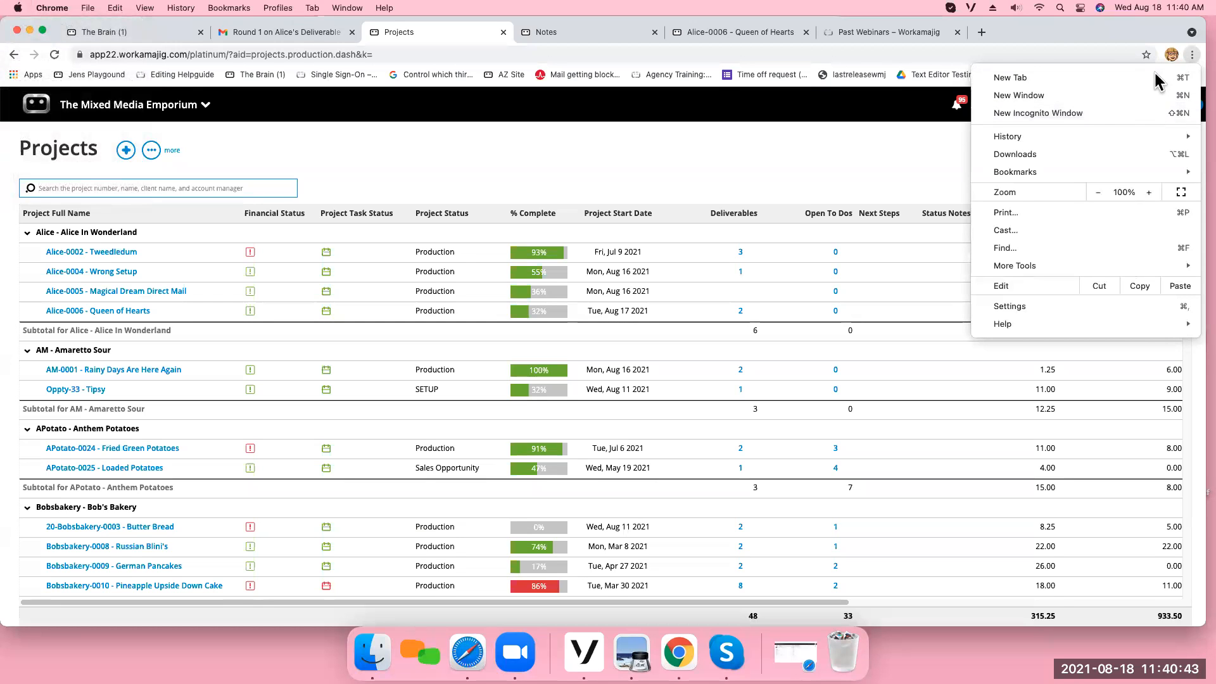
{"action": "left_click", "coordinate": [1066, 115]}
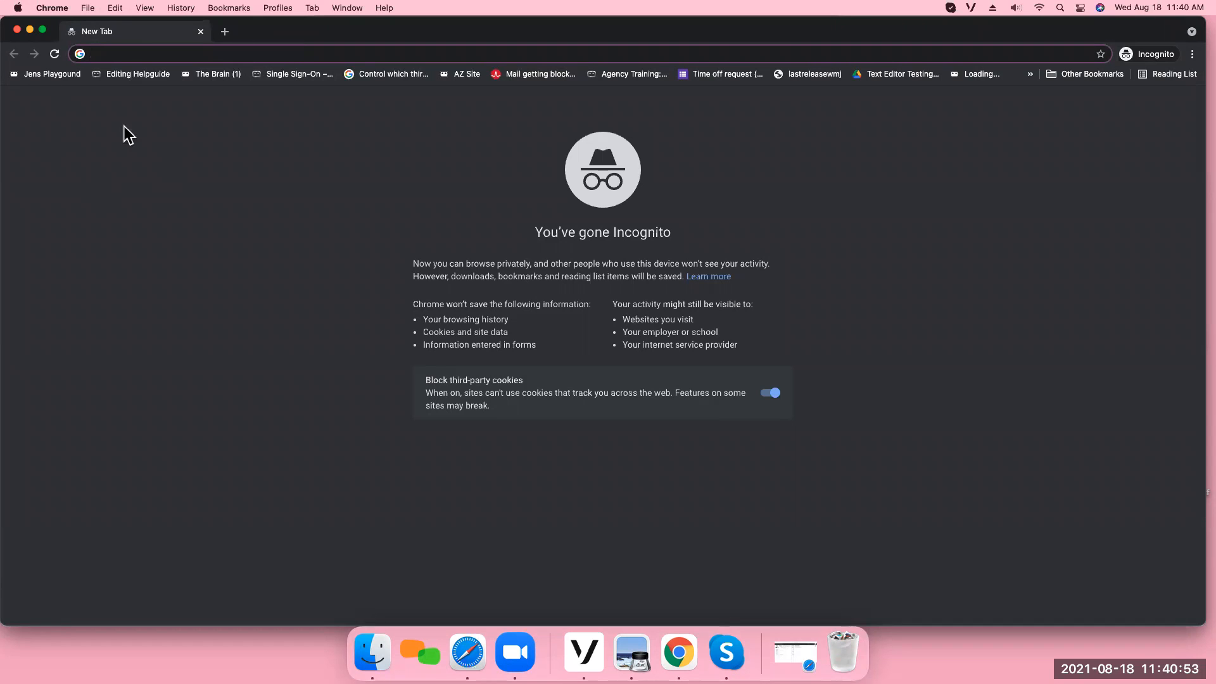
{"action": "left_click", "coordinate": [30, 31]}
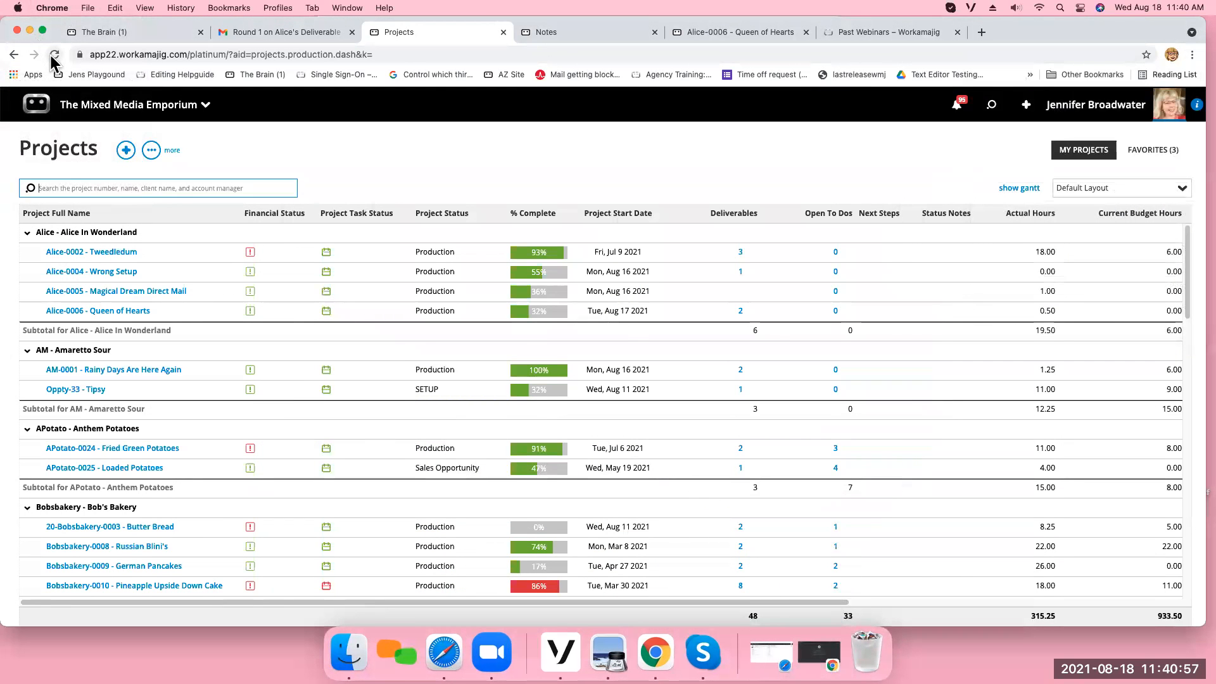
View the installed extensions from the Chrome settings and return to the Projects list.
{"action": "left_click", "coordinate": [1191, 56]}
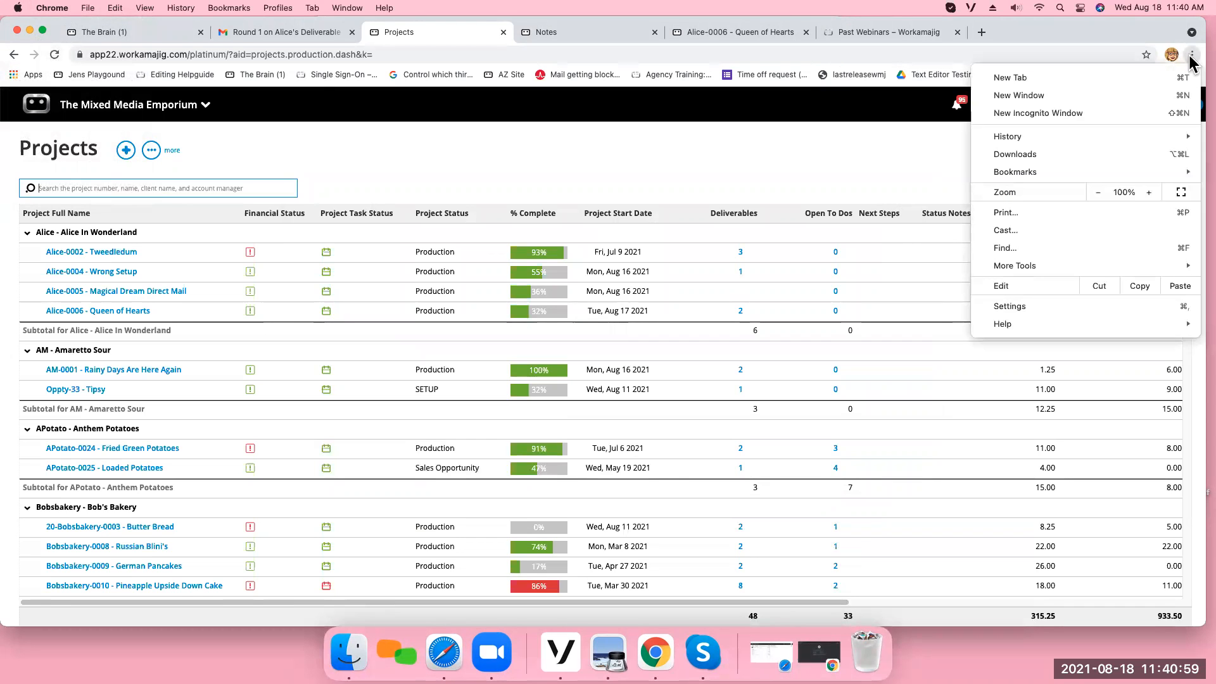
{"action": "left_click", "coordinate": [1031, 304]}
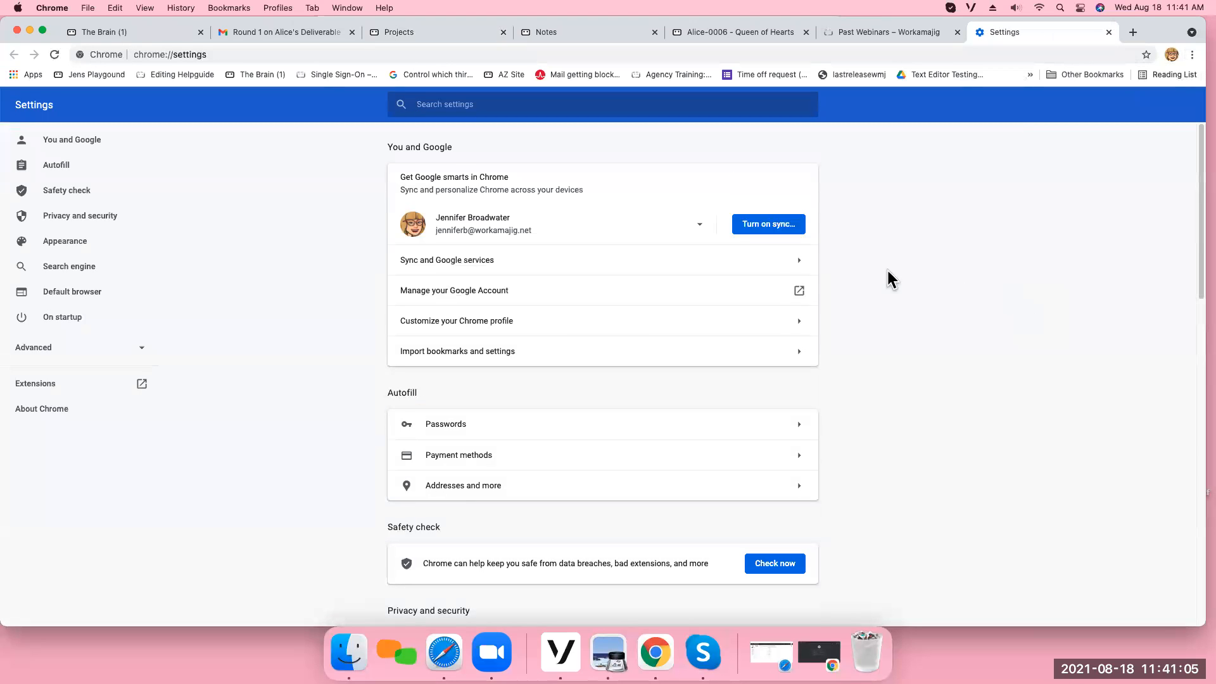
{"action": "left_click", "coordinate": [45, 392]}
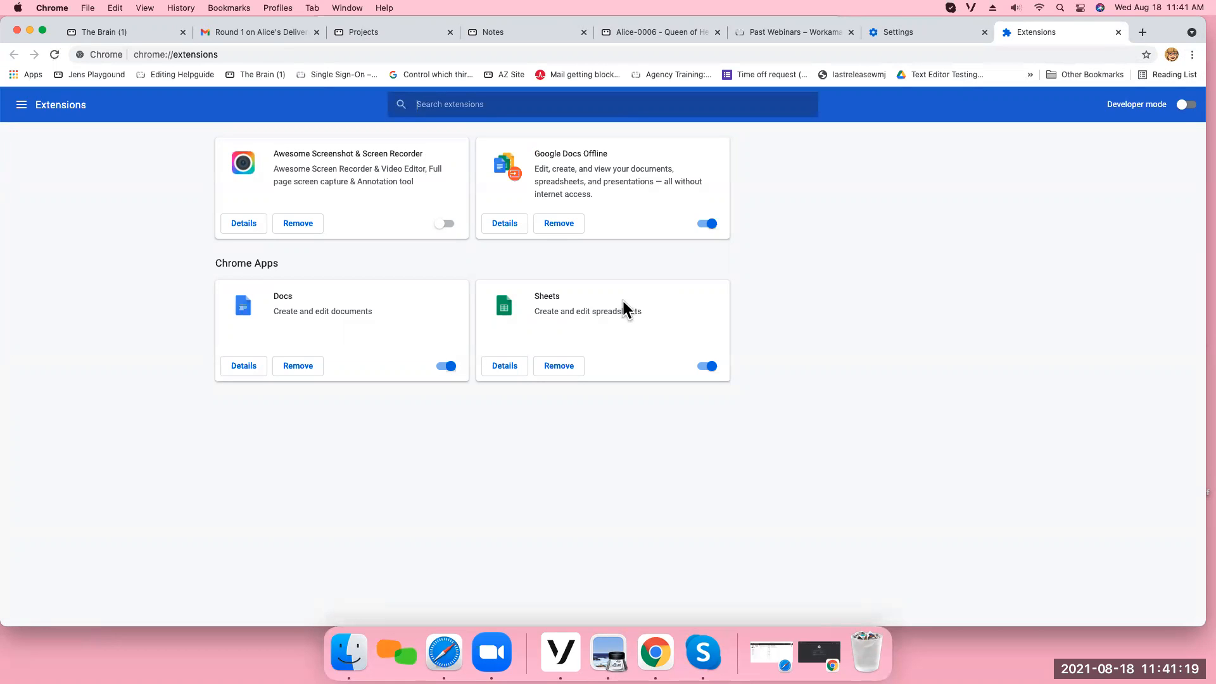
{"action": "left_click", "coordinate": [336, 35]}
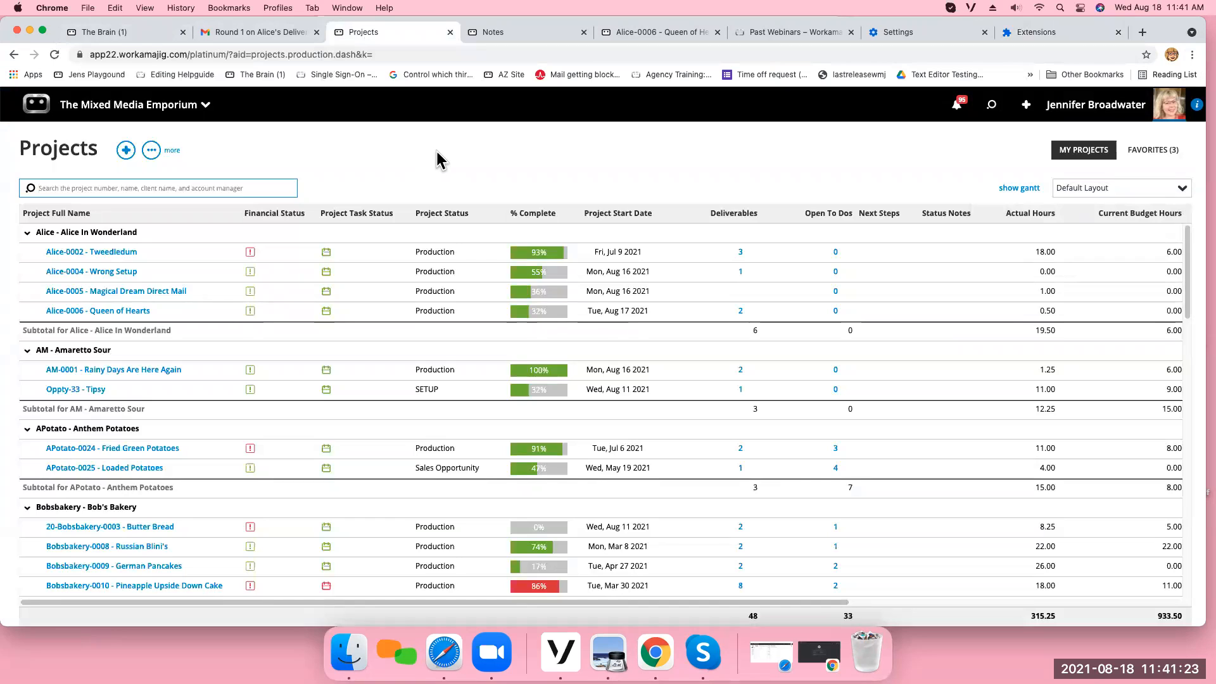